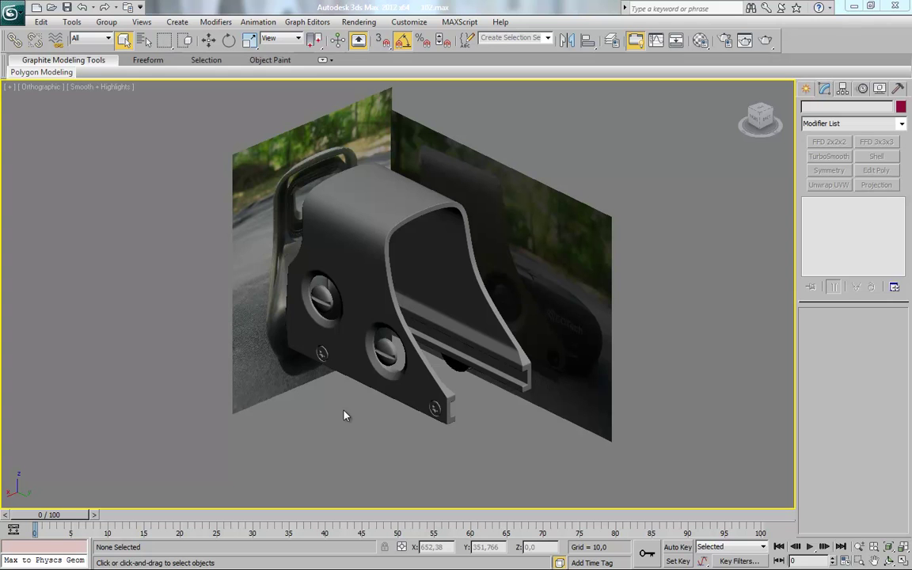
Examine the reference photo of the sight with its detached battery cover, then return to the 3ds Max scene.
{"action": "middle_click_drag", "start_coordinate": [360, 351], "coordinate": [375, 360]}
{"action": "mouse_move", "coordinate": [341, 414]}
{"action": "middle_mouse_down", "text": "alt"}
{"action": "mouse_move", "coordinate": [356, 412]}
{"action": "mouse_move", "coordinate": [331, 417]}
{"action": "middle_mouse_up", "text": "alt"}
{"action": "left_click", "coordinate": [290, 560]}
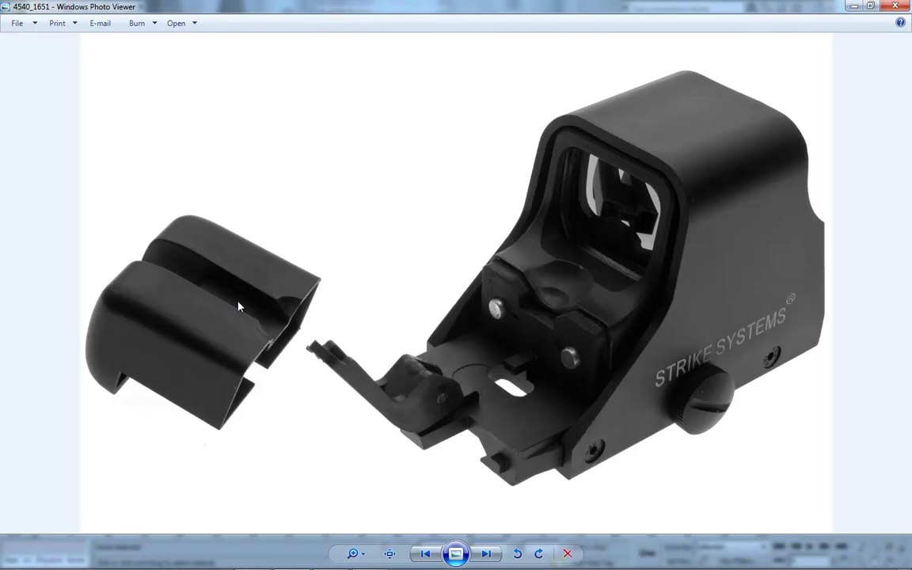
{"action": "left_click", "coordinate": [853, 10]}
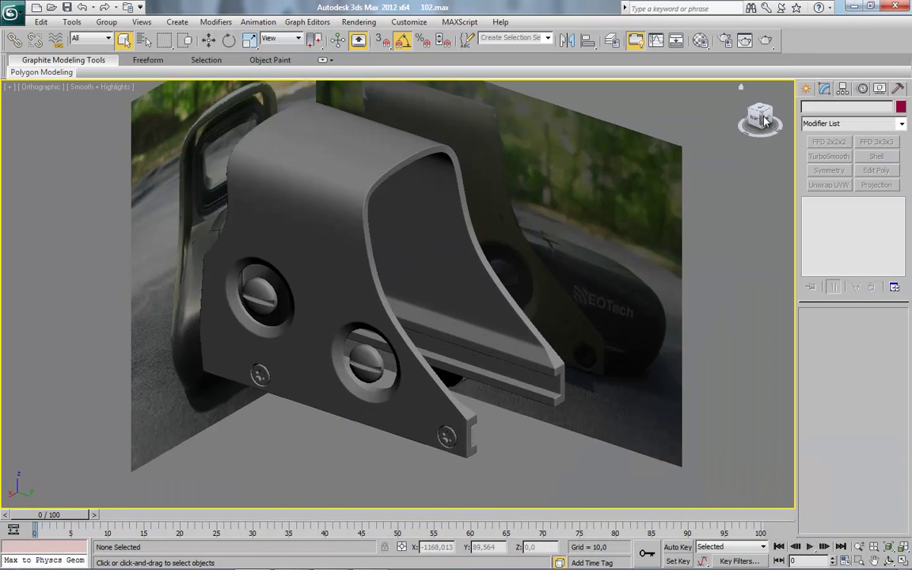
Create a box over the battery housing in the Right view, about 282 long, 323 wide and 146 high.
{"action": "left_click", "coordinate": [757, 117]}
{"action": "middle_click_drag", "start_coordinate": [641, 239], "coordinate": [344, 383]}
{"action": "scroll", "coordinate": [415, 353], "scroll_direction": "up", "scroll_amount": 4}
{"action": "scroll", "coordinate": [506, 356], "scroll_direction": "up", "scroll_amount": 2}
{"action": "middle_click_drag", "start_coordinate": [500, 352], "coordinate": [489, 376]}
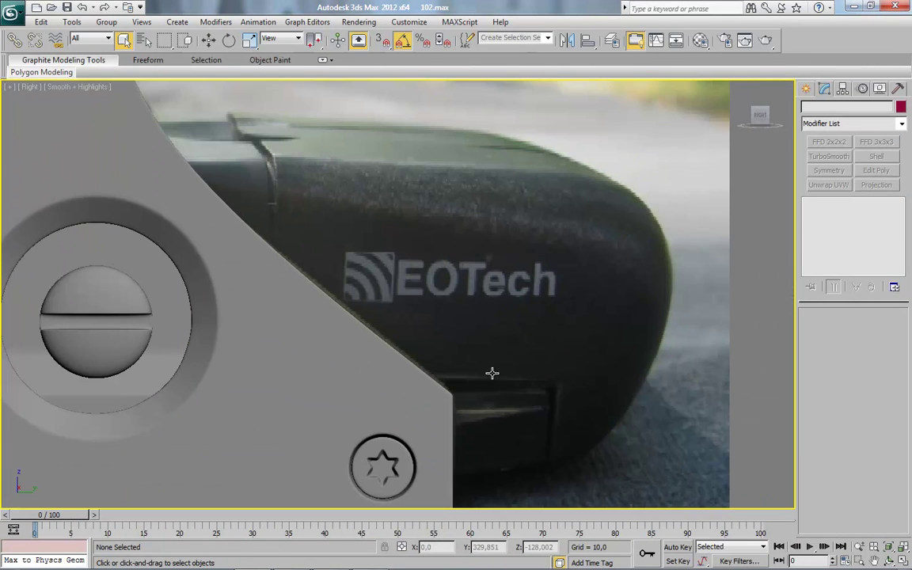
{"action": "left_click", "coordinate": [805, 88]}
{"action": "left_click", "coordinate": [828, 170]}
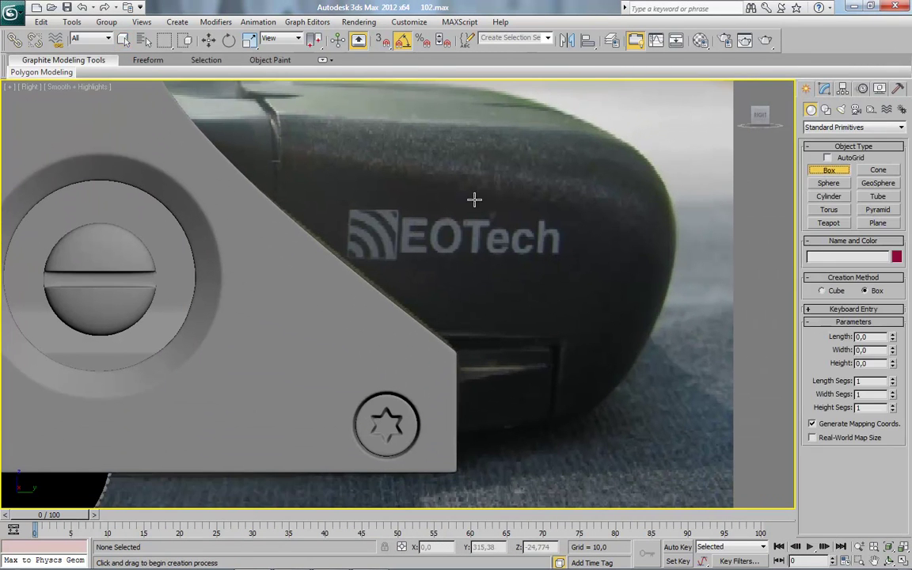
{"action": "left_click_drag", "start_coordinate": [237, 126], "coordinate": [660, 496]}
{"action": "scroll", "coordinate": [546, 354], "scroll_direction": "down", "scroll_amount": 2}
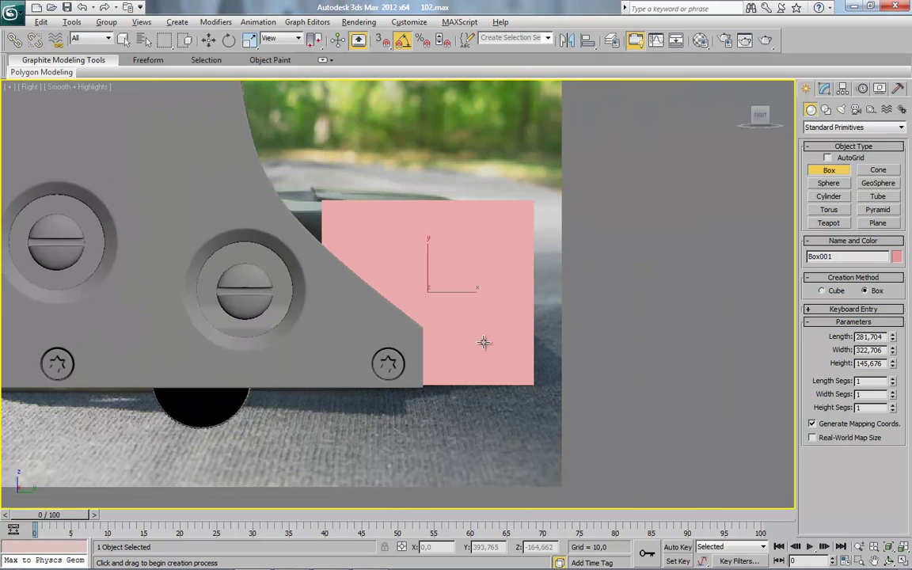
Center the box's pivot on the object, working from the Back view.
{"action": "middle_click_drag", "start_coordinate": [483, 342], "coordinate": [388, 343], "text": "alt"}
{"action": "left_click", "coordinate": [761, 117]}
{"action": "middle_click_drag", "start_coordinate": [470, 234], "coordinate": [462, 275]}
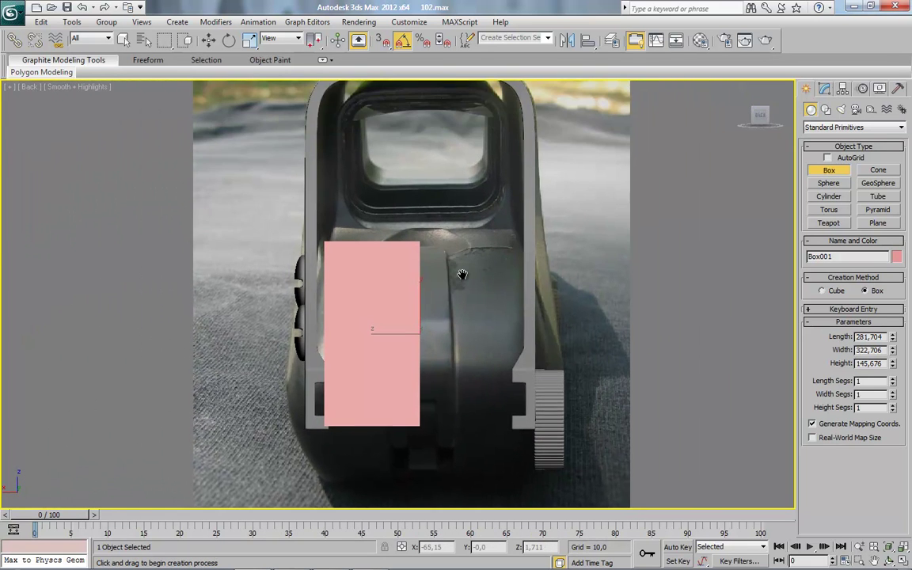
{"action": "scroll", "coordinate": [460, 274], "scroll_direction": "up", "scroll_amount": 2}
{"action": "left_click", "coordinate": [208, 40]}
{"action": "middle_click_drag", "start_coordinate": [425, 224], "coordinate": [433, 175]}
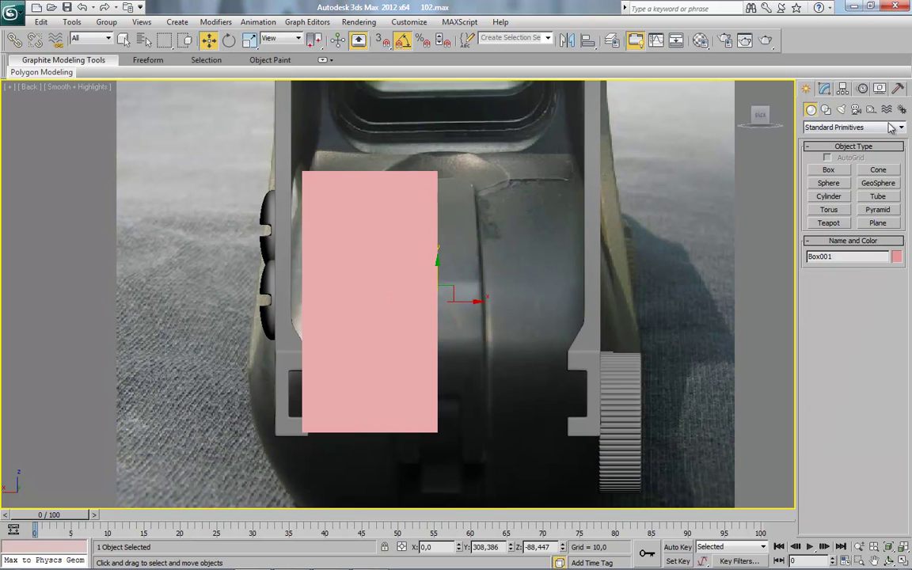
{"action": "left_click", "coordinate": [843, 89]}
{"action": "left_click", "coordinate": [844, 171]}
{"action": "left_click", "coordinate": [841, 235]}
{"action": "left_click", "coordinate": [811, 123]}
Set the box's X position to 0 and widen it along X to nearly fill the gap between the side walls.
{"action": "double_click", "coordinate": [447, 546]}
{"action": "type", "text": "0"}
{"action": "key", "text": "Return"}
{"action": "left_click", "coordinate": [249, 40]}
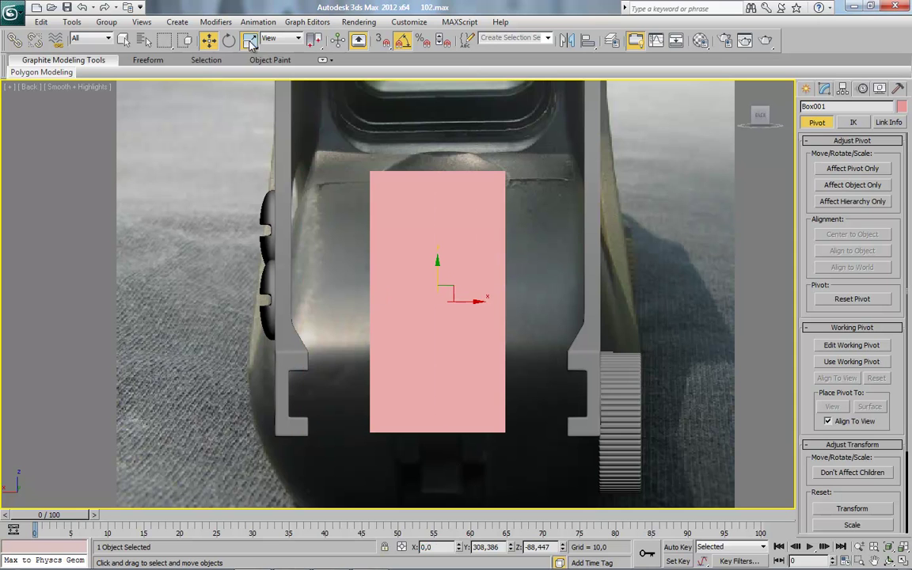
{"action": "left_click_drag", "start_coordinate": [482, 303], "coordinate": [525, 296]}
Browse the reference photos to one showing the fitted battery cover, examine its shape, and return to the 3ds Max scene.
{"action": "mouse_move", "coordinate": [368, 558]}
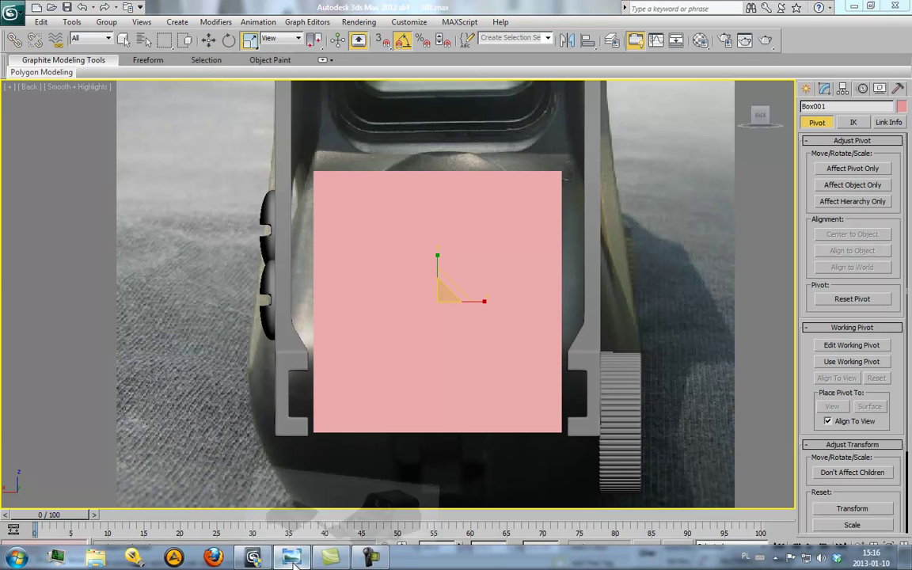
{"action": "left_click", "coordinate": [292, 558]}
{"action": "key", "text": "Right"}
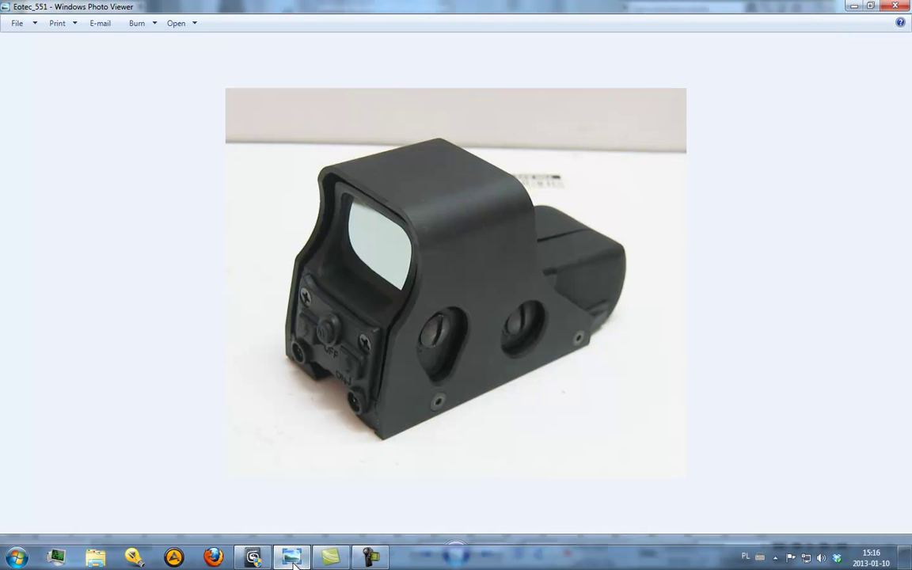
{"action": "left_click", "coordinate": [486, 553]}
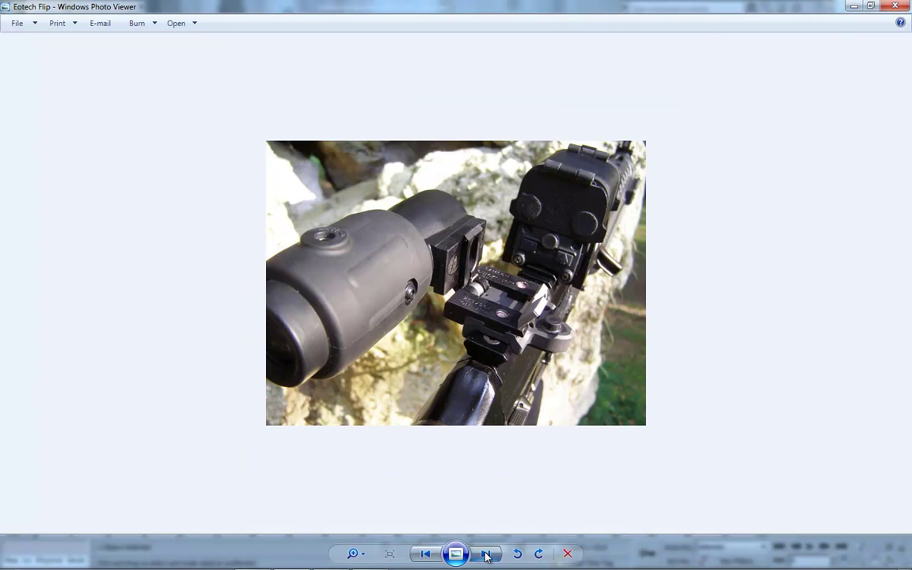
{"action": "left_click", "coordinate": [485, 554]}
{"action": "left_click", "coordinate": [486, 554]}
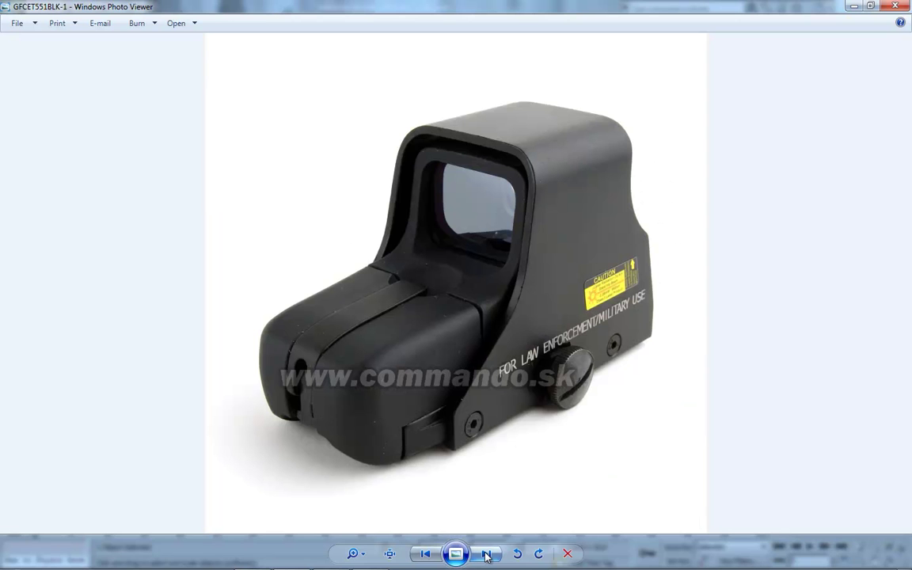
{"action": "left_click", "coordinate": [867, 7]}
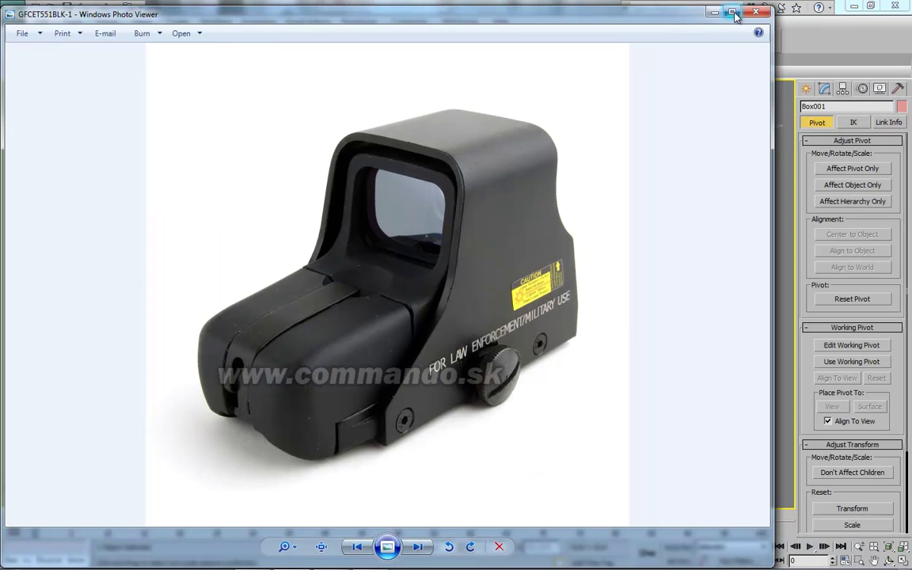
{"action": "left_click", "coordinate": [735, 14]}
{"action": "left_click", "coordinate": [853, 6]}
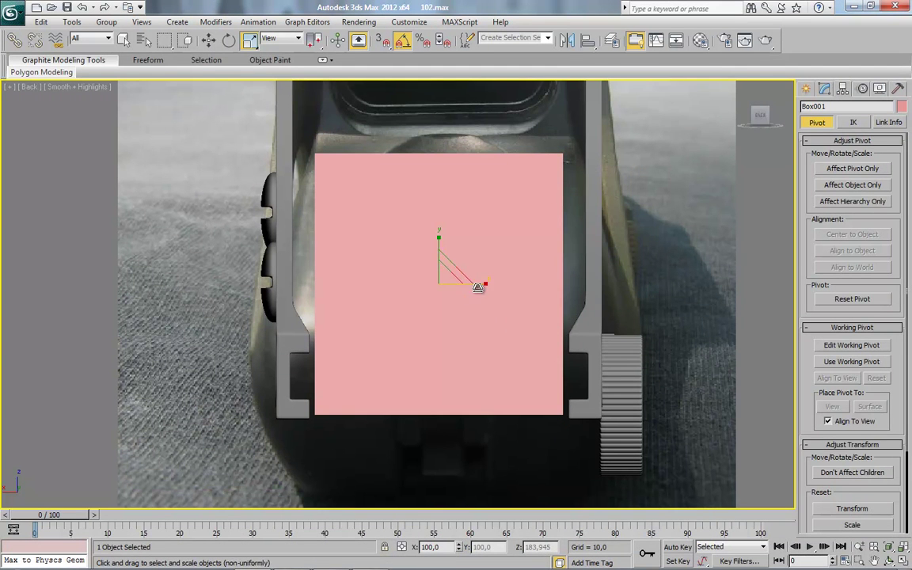
Undo a trial change of the box's height and raise the box about 2.7 units instead.
{"action": "left_click_drag", "start_coordinate": [437, 237], "coordinate": [436, 238]}
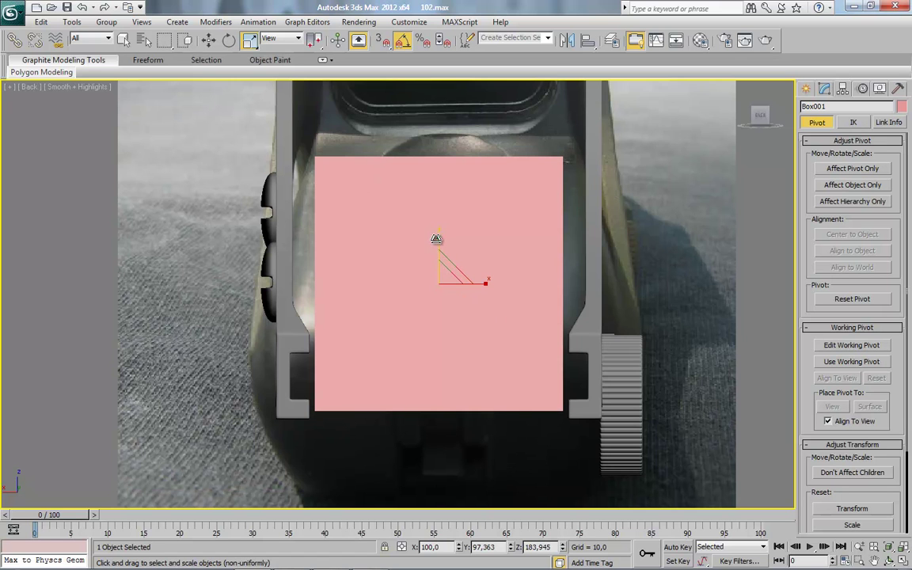
{"action": "key", "text": "ctrl+z"}
{"action": "left_click", "coordinate": [207, 40]}
{"action": "left_click_drag", "start_coordinate": [438, 243], "coordinate": [439, 241]}
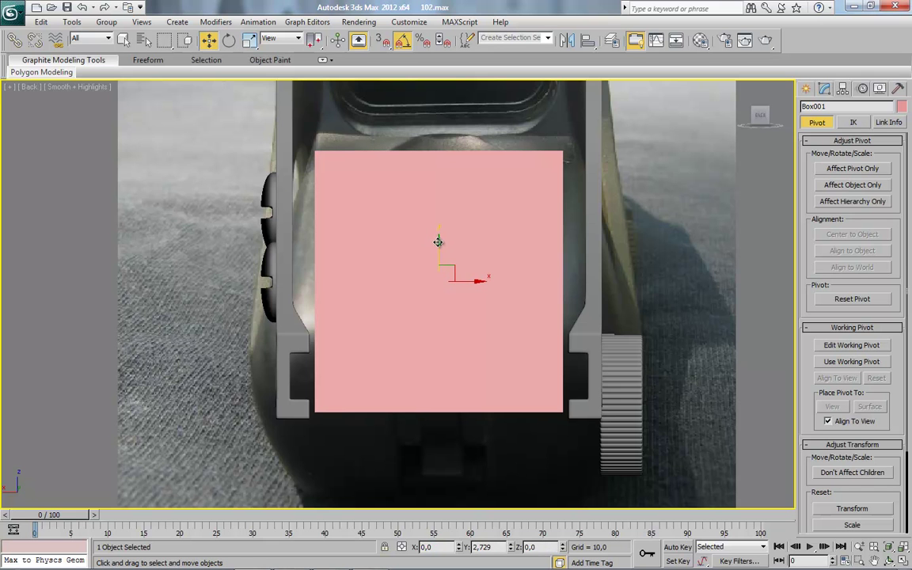
Reset the box's transform with Reset XForm and convert it to an editable poly.
{"action": "middle_click_drag", "start_coordinate": [583, 371], "coordinate": [570, 371]}
{"action": "scroll", "coordinate": [566, 362], "scroll_direction": "down", "scroll_amount": 3}
{"action": "middle_click_drag", "start_coordinate": [360, 321], "coordinate": [450, 358], "text": "alt"}
{"action": "middle_click_drag", "start_coordinate": [522, 358], "coordinate": [493, 415]}
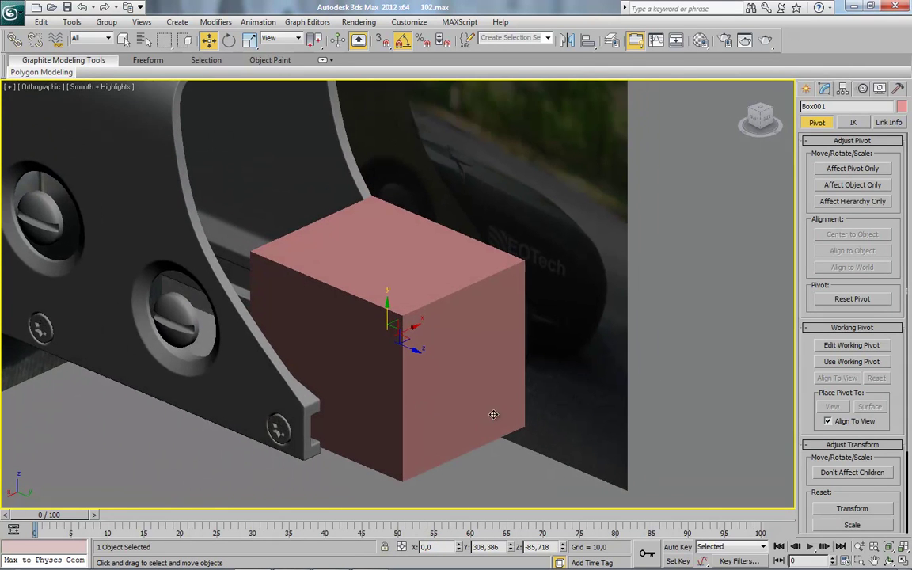
{"action": "left_click", "coordinate": [898, 89]}
{"action": "left_click", "coordinate": [845, 246]}
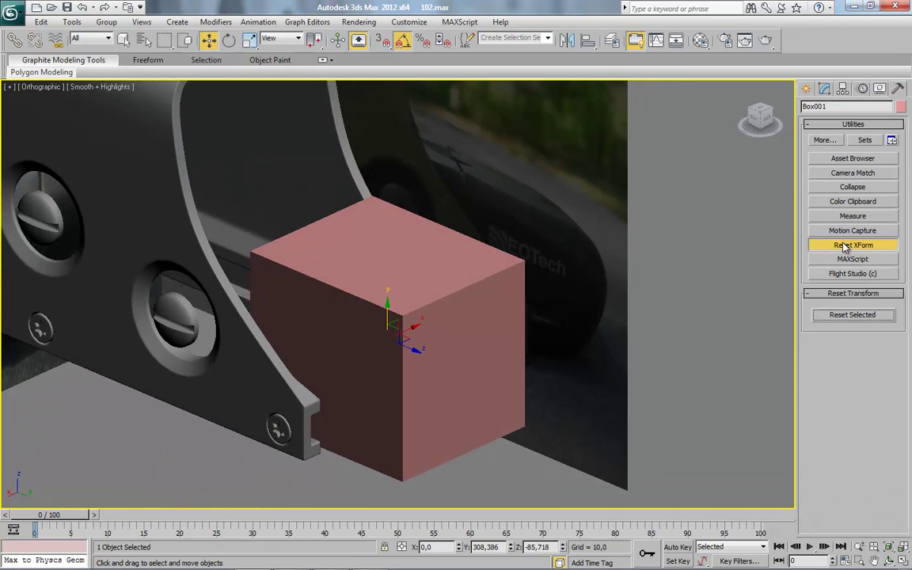
{"action": "left_click", "coordinate": [853, 314]}
{"action": "left_click", "coordinate": [827, 90]}
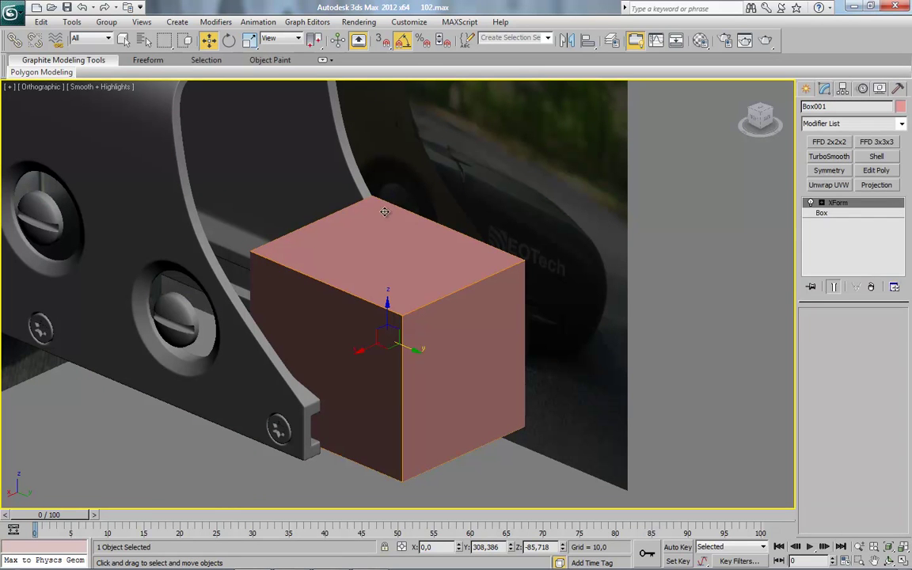
{"action": "right_click", "coordinate": [380, 212]}
{"action": "mouse_move", "coordinate": [419, 331]}
{"action": "left_click", "coordinate": [485, 348]}
Create a test cylinder in the empty space beside the box, with a radius of about 48 and height of about 50.
{"action": "middle_click_drag", "start_coordinate": [585, 358], "coordinate": [721, 245]}
{"action": "left_click", "coordinate": [806, 89]}
{"action": "scroll", "coordinate": [596, 291], "scroll_direction": "up", "scroll_amount": 5}
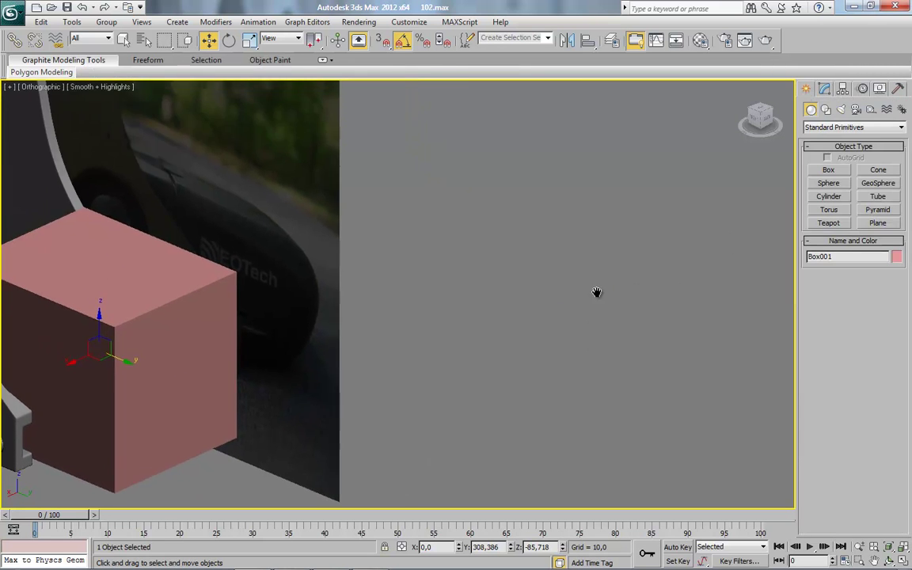
{"action": "left_click", "coordinate": [829, 196]}
{"action": "left_click_drag", "start_coordinate": [526, 305], "coordinate": [553, 314]}
{"action": "left_click", "coordinate": [609, 344]}
Display edged faces in the viewport and reduce the cylinder's height segments to 1.
{"action": "key", "text": "F4"}
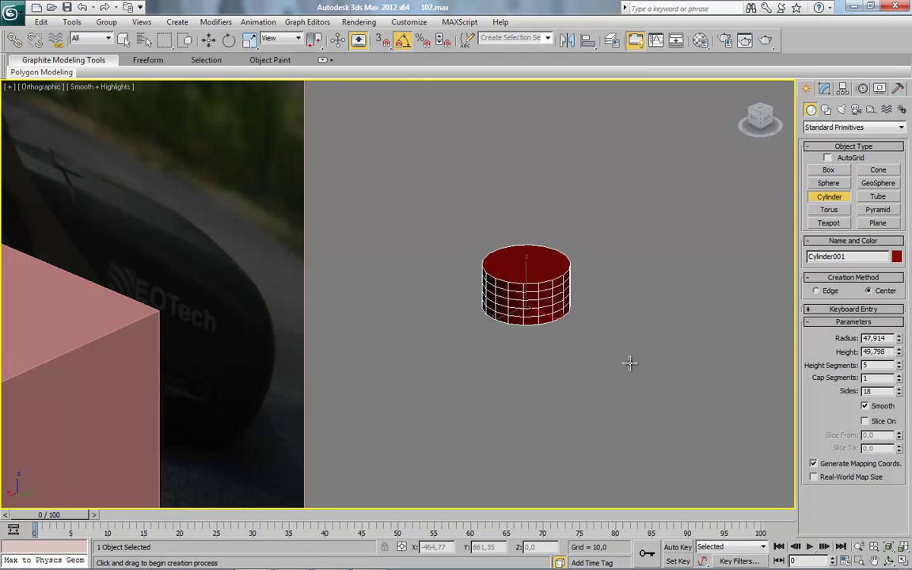
{"action": "scroll", "coordinate": [628, 366], "scroll_direction": "up", "scroll_amount": 3}
{"action": "right_click", "coordinate": [898, 367]}
Convert the cylinder to an editable poly and stretch it along Z to about 382 percent.
{"action": "middle_click_drag", "start_coordinate": [638, 387], "coordinate": [588, 344]}
{"action": "scroll", "coordinate": [586, 341], "scroll_direction": "up", "scroll_amount": 2}
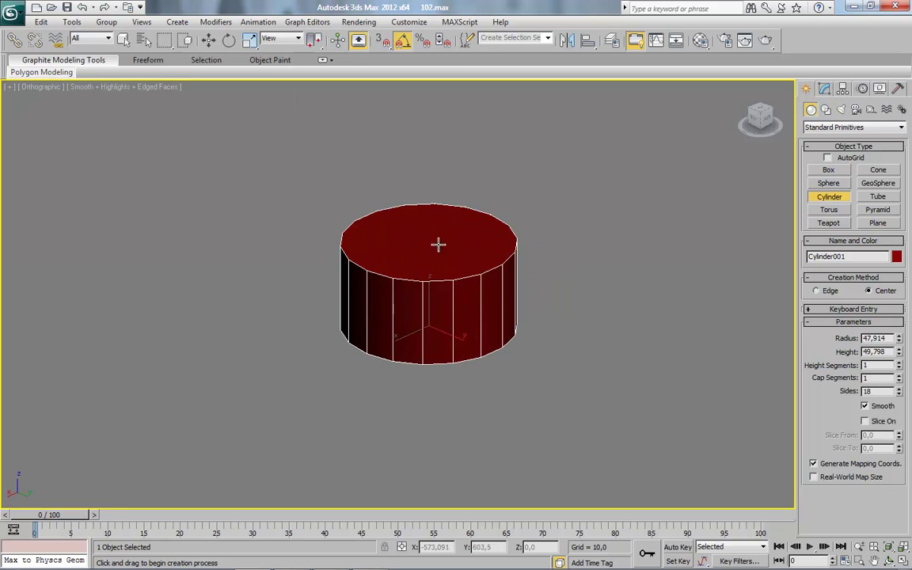
{"action": "right_click", "coordinate": [438, 244]}
{"action": "right_click", "coordinate": [435, 250]}
{"action": "mouse_move", "coordinate": [483, 366]}
{"action": "left_click", "coordinate": [546, 376]}
{"action": "middle_click_drag", "start_coordinate": [550, 269], "coordinate": [514, 306]}
{"action": "left_click", "coordinate": [250, 40]}
{"action": "left_click_drag", "start_coordinate": [399, 354], "coordinate": [402, 235]}
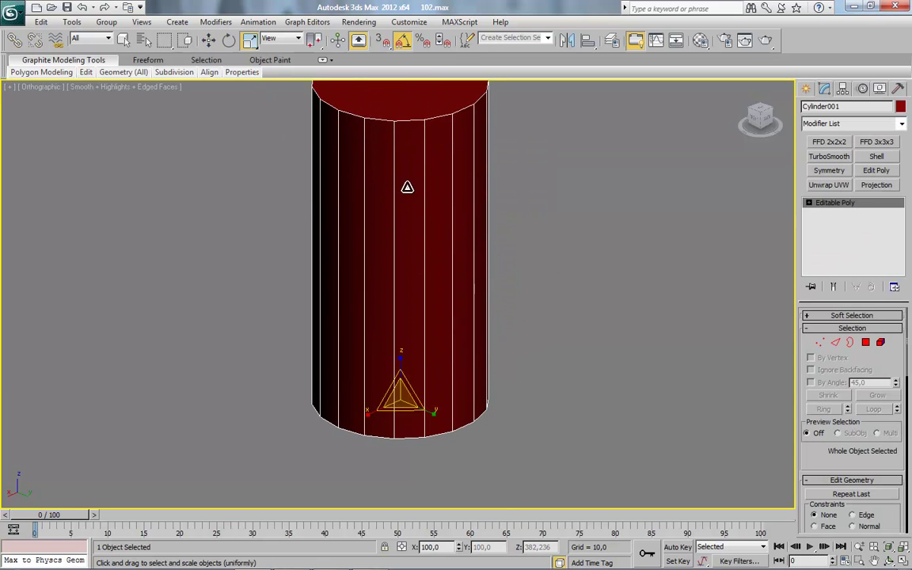
{"action": "middle_click_drag", "start_coordinate": [407, 188], "coordinate": [435, 322]}
Select the stretched cylinder's top cap polygon and convert the selection to its surrounding edges.
{"action": "left_click", "coordinate": [864, 343]}
{"action": "left_click", "coordinate": [410, 231]}
{"action": "middle_click_drag", "start_coordinate": [463, 237], "coordinate": [472, 283], "text": "alt"}
{"action": "middle_click_drag", "start_coordinate": [472, 284], "coordinate": [446, 331]}
{"action": "scroll", "coordinate": [449, 317], "scroll_direction": "up", "scroll_amount": 4}
{"action": "right_click", "coordinate": [454, 241]}
{"action": "left_click", "coordinate": [841, 344]}
{"action": "left_click", "coordinate": [837, 342], "text": "ctrl"}
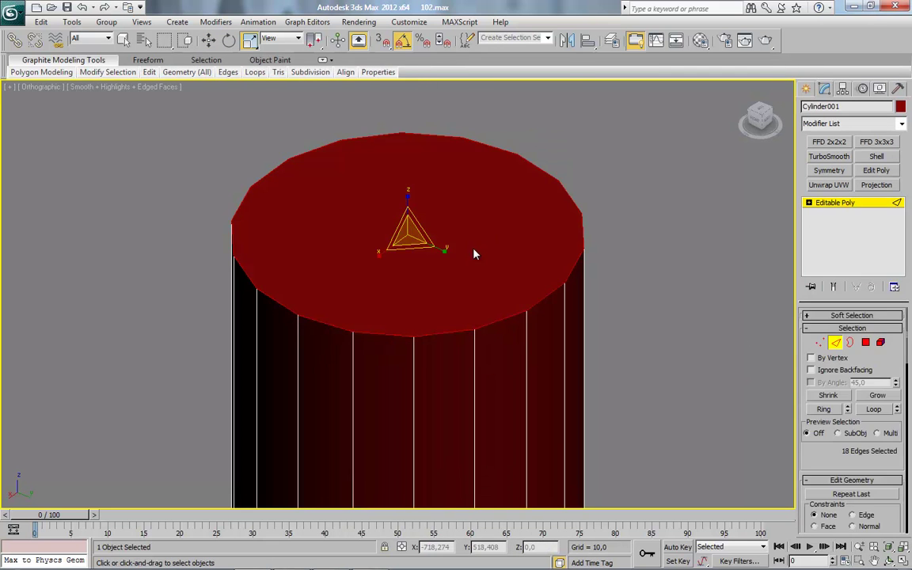
Preview an edge extrusion on the cap's rim with height 0 and width about 5, cancel it, and leave edge editing.
{"action": "right_click", "coordinate": [474, 248]}
{"action": "left_click", "coordinate": [402, 312]}
{"action": "left_click_drag", "start_coordinate": [409, 320], "coordinate": [543, 281]}
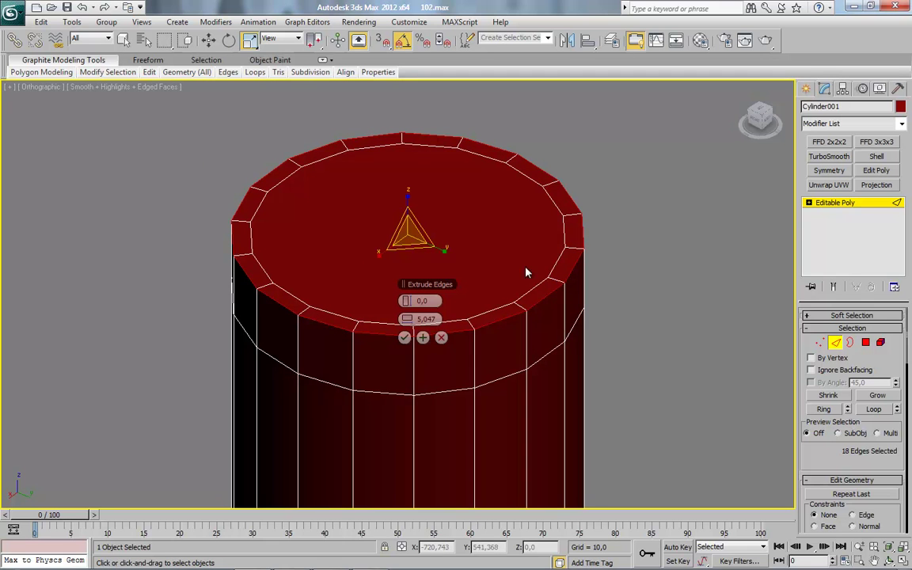
{"action": "left_click", "coordinate": [440, 337]}
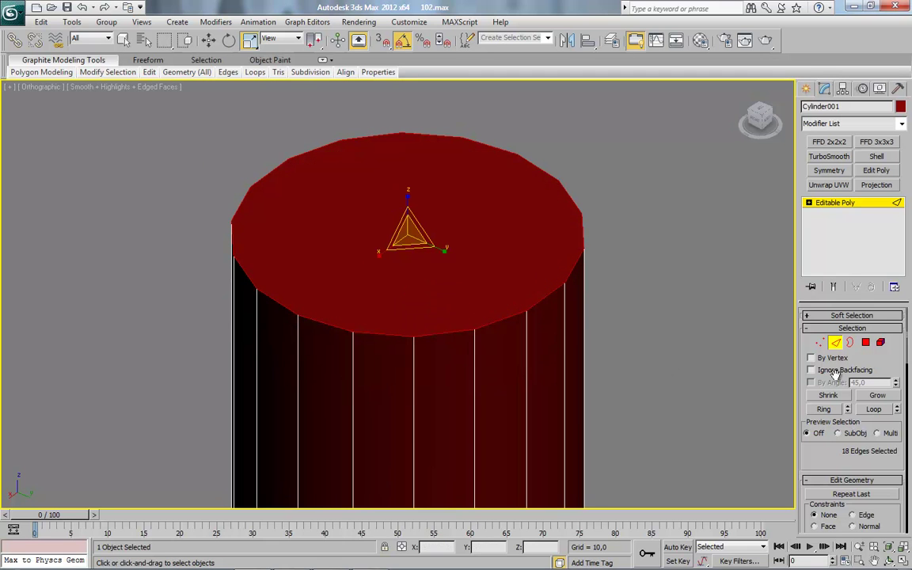
{"action": "left_click", "coordinate": [840, 347]}
Reset the stretched cylinder's transform and convert it back to an editable poly.
{"action": "middle_click_drag", "start_coordinate": [549, 336], "coordinate": [528, 344]}
{"action": "left_click", "coordinate": [897, 87]}
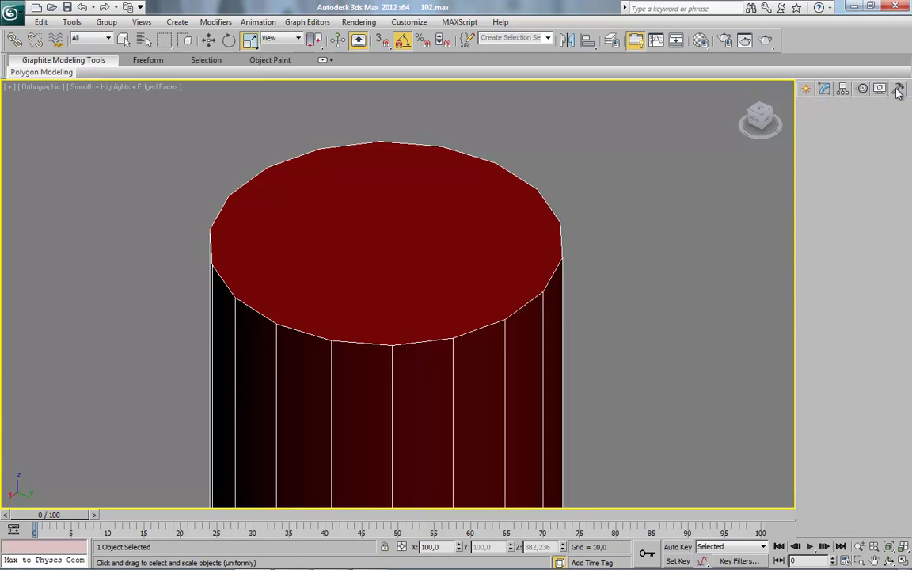
{"action": "left_click", "coordinate": [857, 203]}
{"action": "left_click", "coordinate": [855, 256]}
{"action": "key", "text": "ctrl+z"}
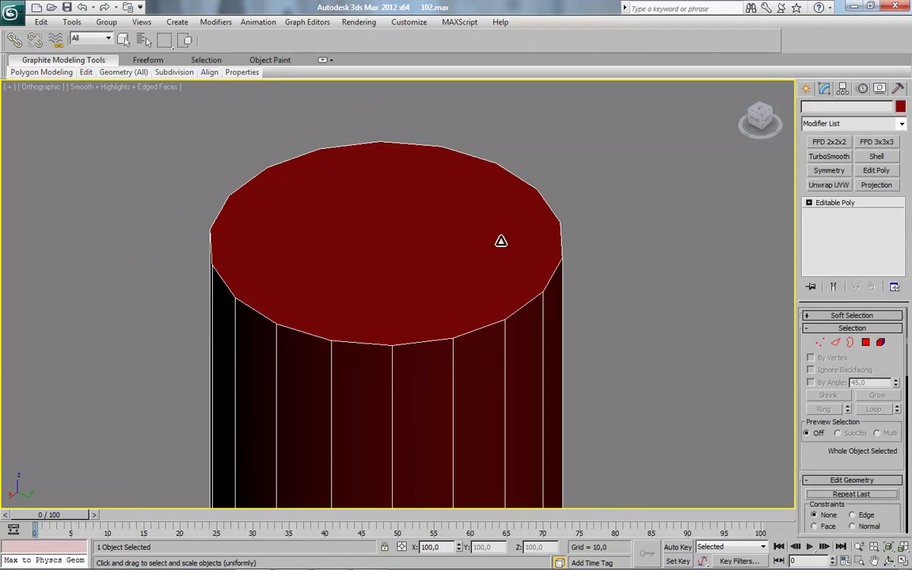
{"action": "key", "text": "ctrl+y"}
{"action": "right_click", "coordinate": [448, 149]}
{"action": "mouse_move", "coordinate": [482, 268]}
{"action": "left_click", "coordinate": [558, 278]}
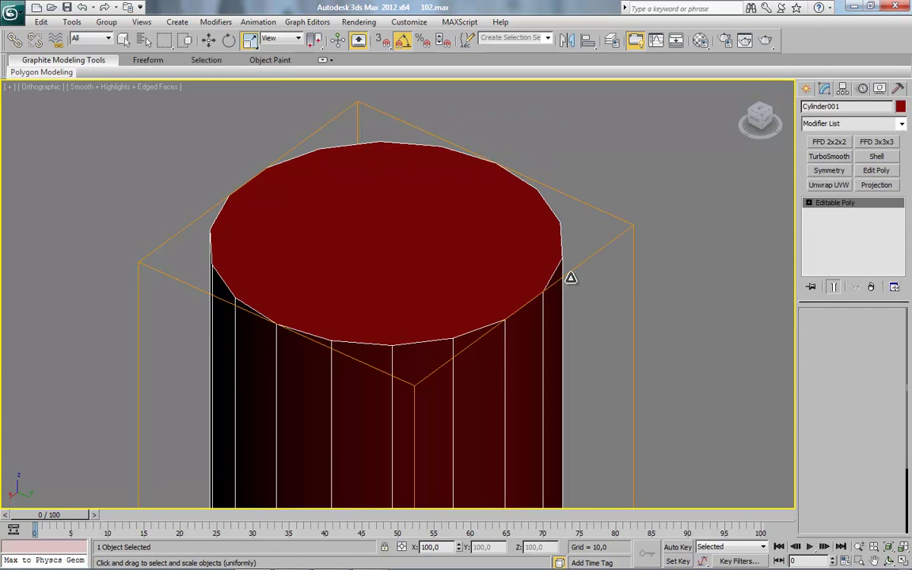
Reselect the cylinder's top cap after the transform reset and convert that selection to edges.
{"action": "key", "text": "4"}
{"action": "left_click", "coordinate": [444, 245]}
{"action": "left_click", "coordinate": [834, 343], "text": "ctrl"}
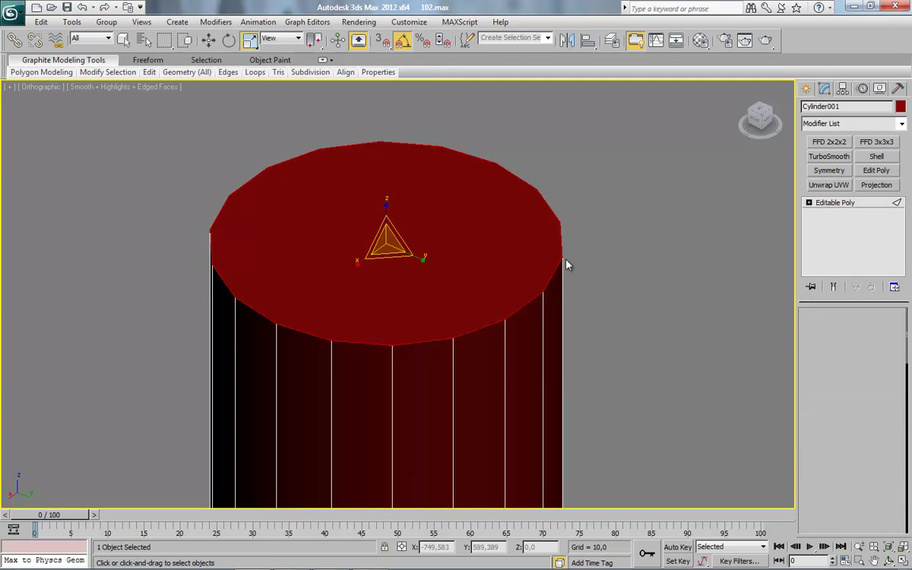
Preview extruding the rim edges again with height 0 and width about 9, then cancel it and leave edge editing.
{"action": "right_click", "coordinate": [565, 260]}
{"action": "left_click", "coordinate": [495, 320]}
{"action": "right_click", "coordinate": [411, 301]}
{"action": "left_click_drag", "start_coordinate": [411, 319], "coordinate": [451, 318]}
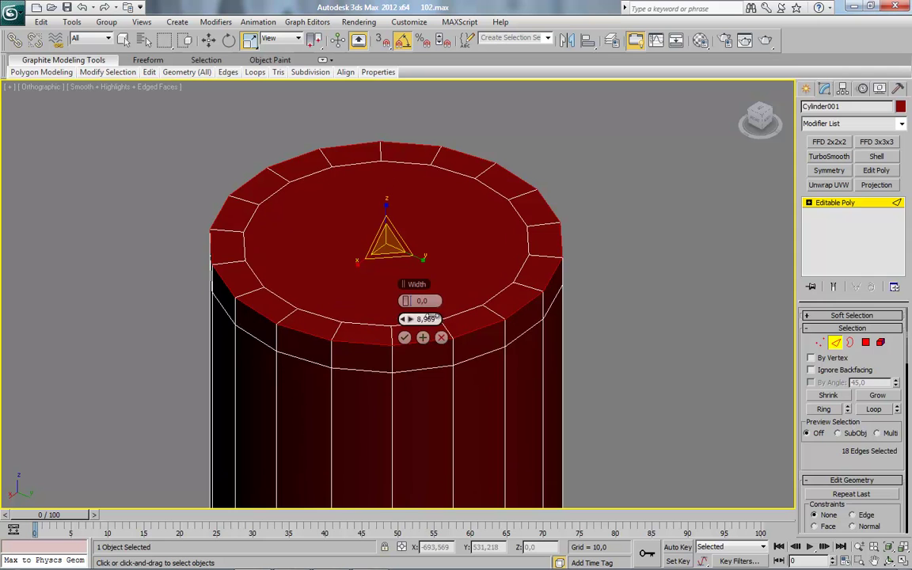
{"action": "left_click", "coordinate": [440, 337]}
{"action": "key", "text": "2"}
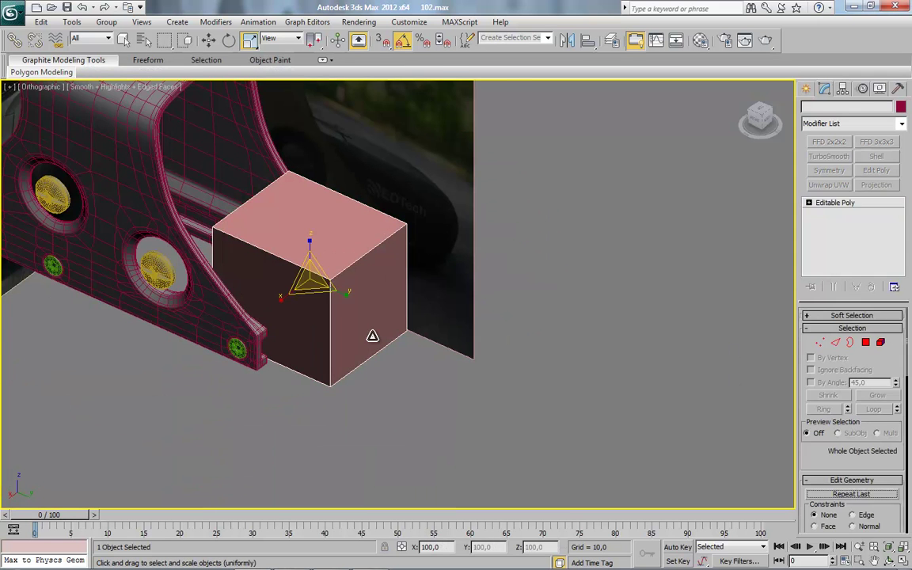
Connect the box's four vertical edges with one horizontal edge loop and raise that loop somewhat above mid-height.
{"action": "middle_click_drag", "start_coordinate": [372, 337], "coordinate": [410, 314]}
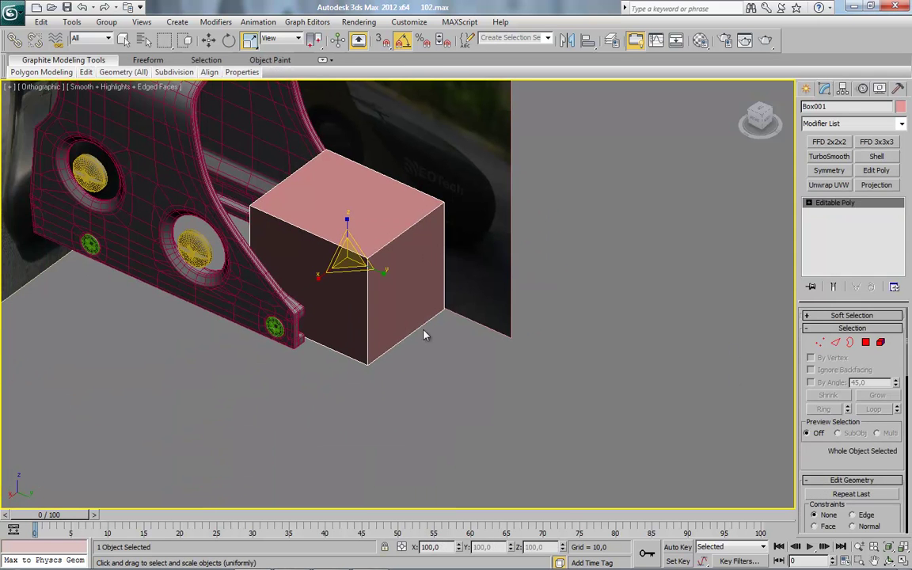
{"action": "left_click", "coordinate": [754, 119]}
{"action": "middle_click_drag", "start_coordinate": [423, 229], "coordinate": [427, 267]}
{"action": "scroll", "coordinate": [427, 267], "scroll_direction": "up", "scroll_amount": 2}
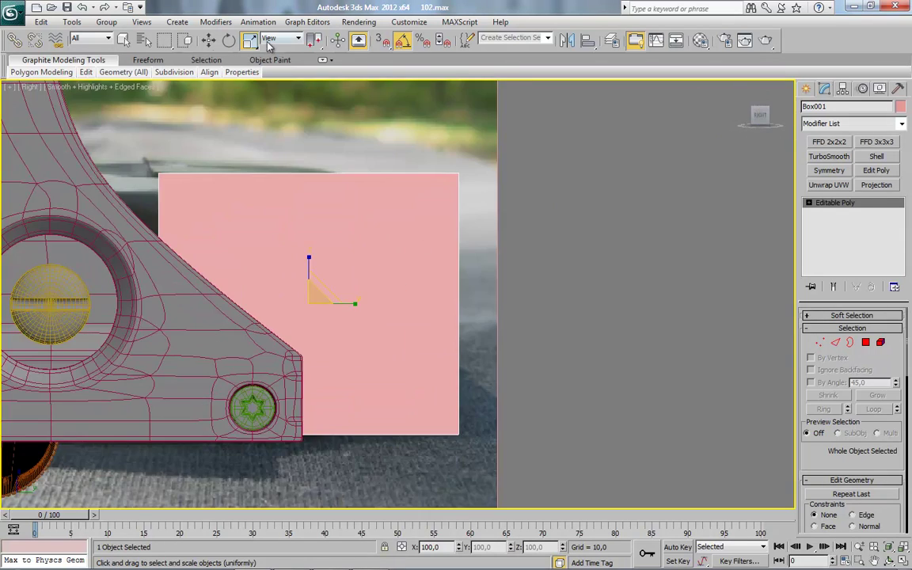
{"action": "left_click", "coordinate": [209, 40]}
{"action": "scroll", "coordinate": [322, 204], "scroll_direction": "down", "scroll_amount": 1}
{"action": "scroll", "coordinate": [322, 203], "scroll_direction": "up", "scroll_amount": 1}
{"action": "middle_click_drag", "start_coordinate": [271, 189], "coordinate": [325, 170]}
{"action": "left_click", "coordinate": [836, 341]}
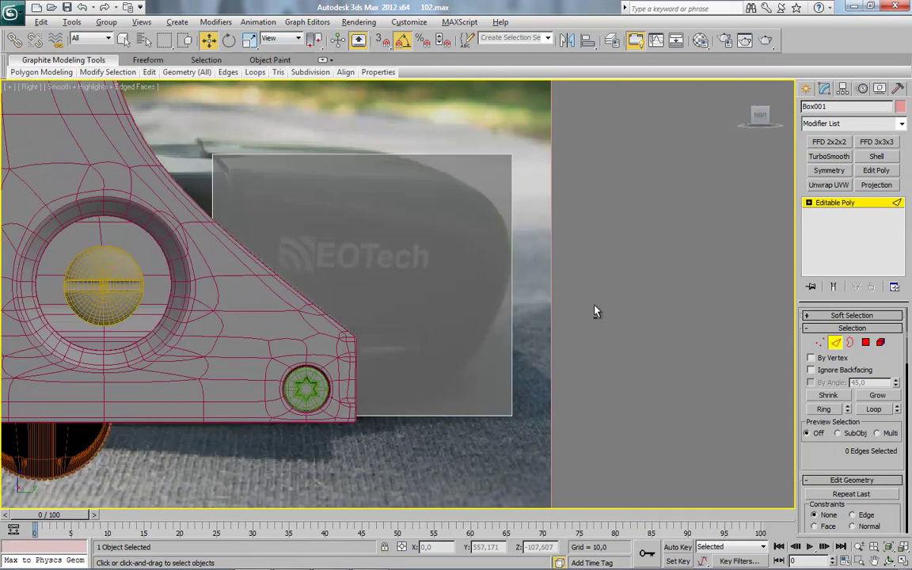
{"action": "scroll", "coordinate": [459, 303], "scroll_direction": "up", "scroll_amount": 2}
{"action": "right_click", "coordinate": [588, 208]}
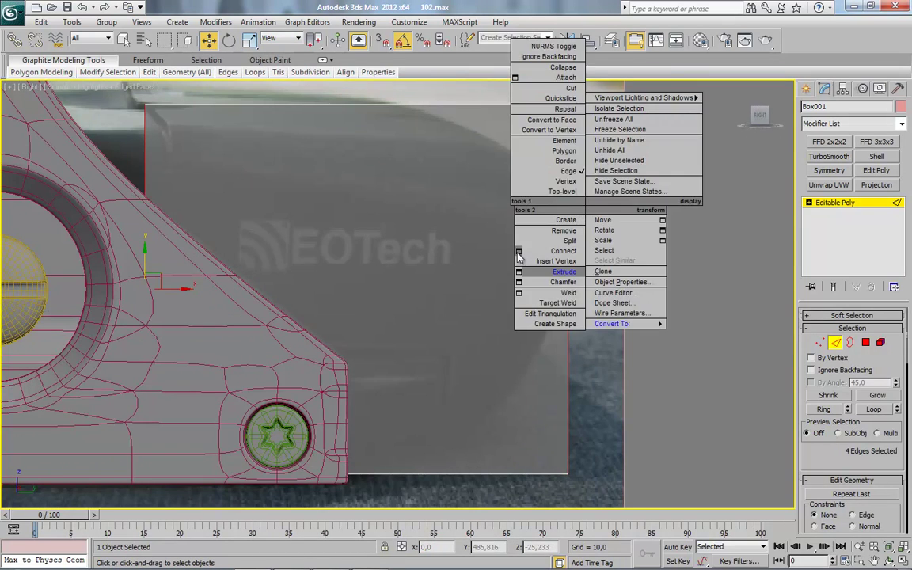
{"action": "left_click", "coordinate": [518, 252]}
{"action": "left_click", "coordinate": [402, 353]}
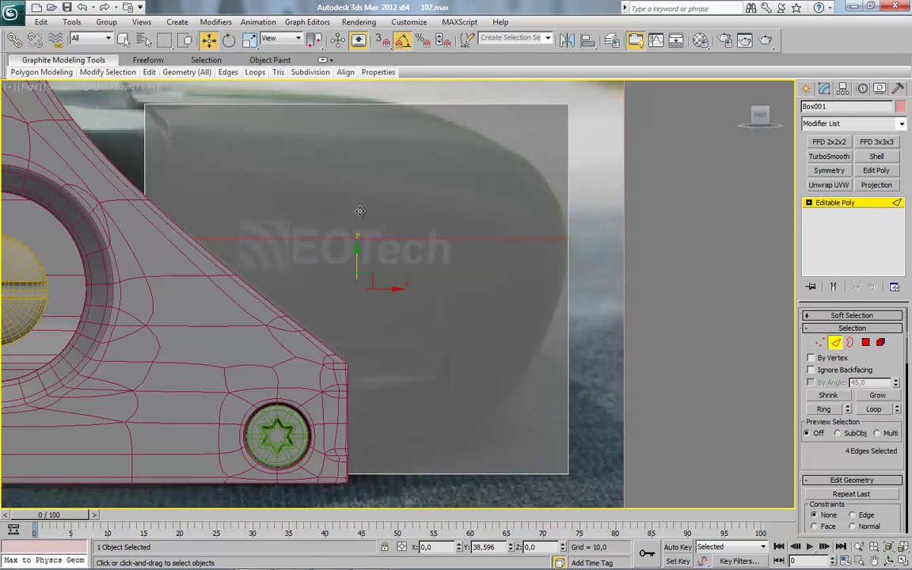
{"action": "left_click_drag", "start_coordinate": [359, 218], "coordinate": [359, 168]}
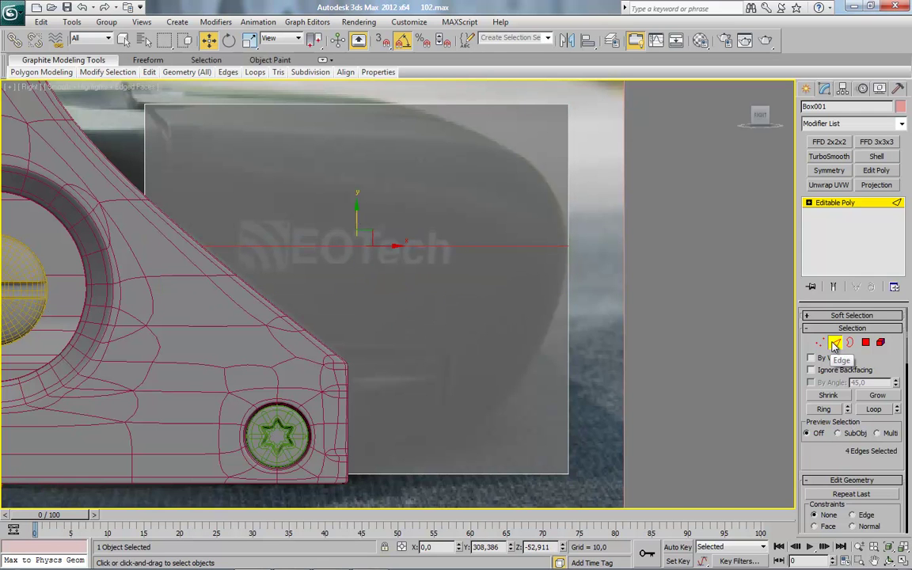
Connect the ring of edges running across the box's width with two segments to add two lengthwise loops.
{"action": "scroll", "coordinate": [407, 288], "scroll_direction": "down", "scroll_amount": 3}
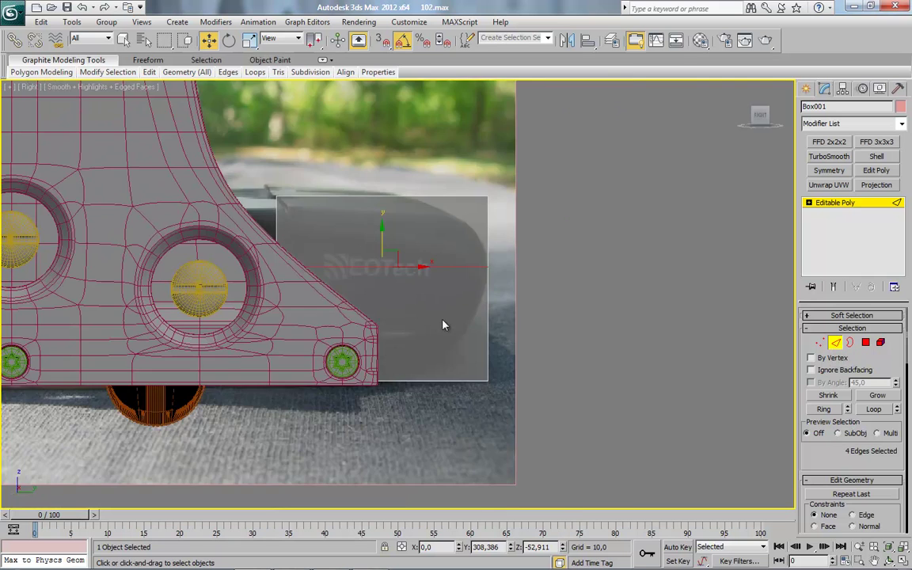
{"action": "middle_click_drag", "start_coordinate": [544, 317], "coordinate": [426, 347], "text": "alt"}
{"action": "left_click", "coordinate": [399, 412]}
{"action": "key", "text": "alt+r"}
{"action": "right_click", "coordinate": [366, 254]}
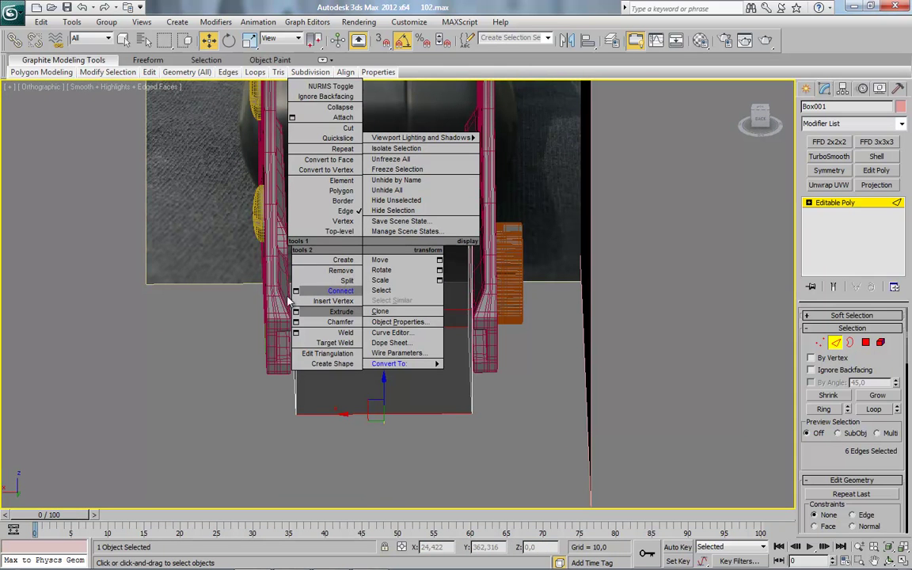
{"action": "left_click", "coordinate": [296, 290]}
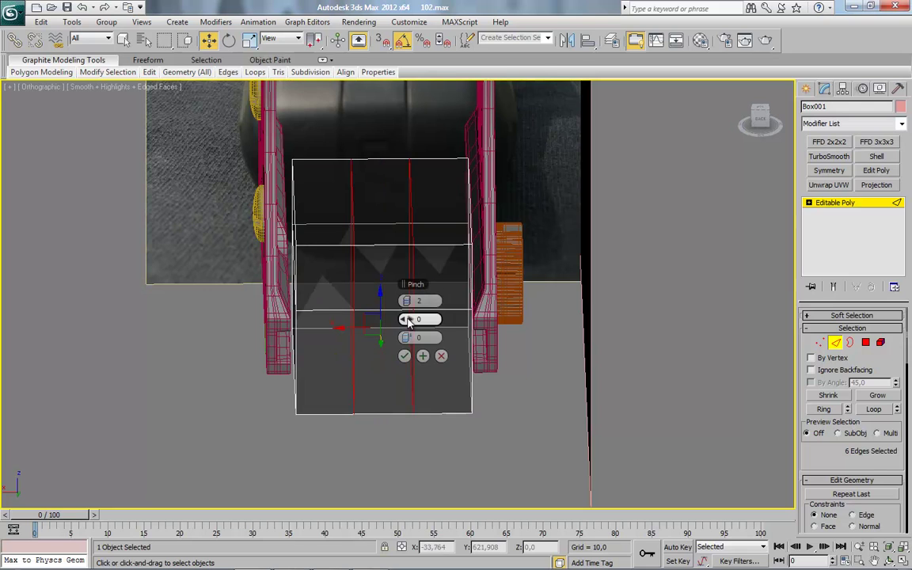
{"action": "left_click", "coordinate": [404, 358]}
Tilt the horizontal loop by raising its vertices at the end nearest the sight body almost to the top edge.
{"action": "middle_click_drag", "start_coordinate": [339, 370], "coordinate": [525, 260], "text": "alt"}
{"action": "left_click", "coordinate": [756, 118]}
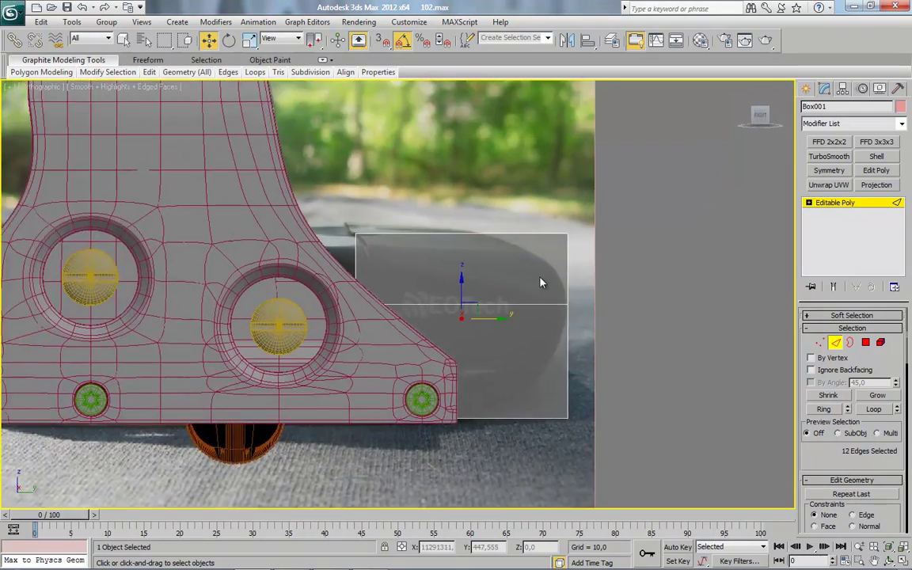
{"action": "scroll", "coordinate": [420, 269], "scroll_direction": "up", "scroll_amount": 2}
{"action": "key", "text": "1"}
{"action": "left_click_drag", "start_coordinate": [360, 290], "coordinate": [347, 210]}
Scale the lengthwise loops' vertices apart across the width, almost to the side walls at the sight-body end and less at the outer end.
{"action": "middle_click_drag", "start_coordinate": [624, 340], "coordinate": [708, 320], "text": "alt"}
{"action": "left_click_drag", "start_coordinate": [283, 291], "coordinate": [198, 265]}
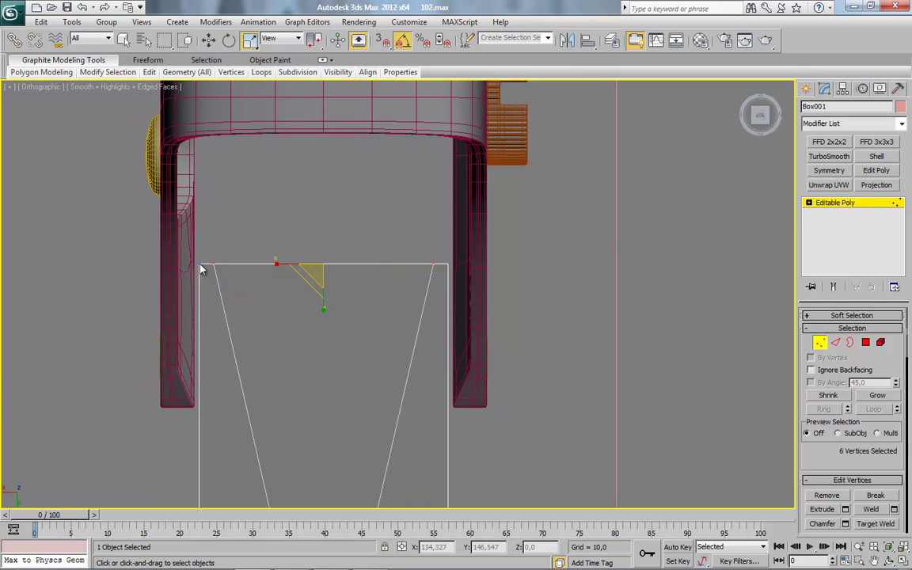
{"action": "middle_click_drag", "start_coordinate": [245, 372], "coordinate": [254, 228]}
{"action": "left_click_drag", "start_coordinate": [278, 402], "coordinate": [386, 437]}
{"action": "left_click_drag", "start_coordinate": [289, 417], "coordinate": [268, 417]}
Connect the vertical edges below the slanted loop with one segment and a slide of -110.
{"action": "middle_click_drag", "start_coordinate": [258, 429], "coordinate": [427, 291], "text": "alt"}
{"action": "left_click", "coordinate": [745, 121]}
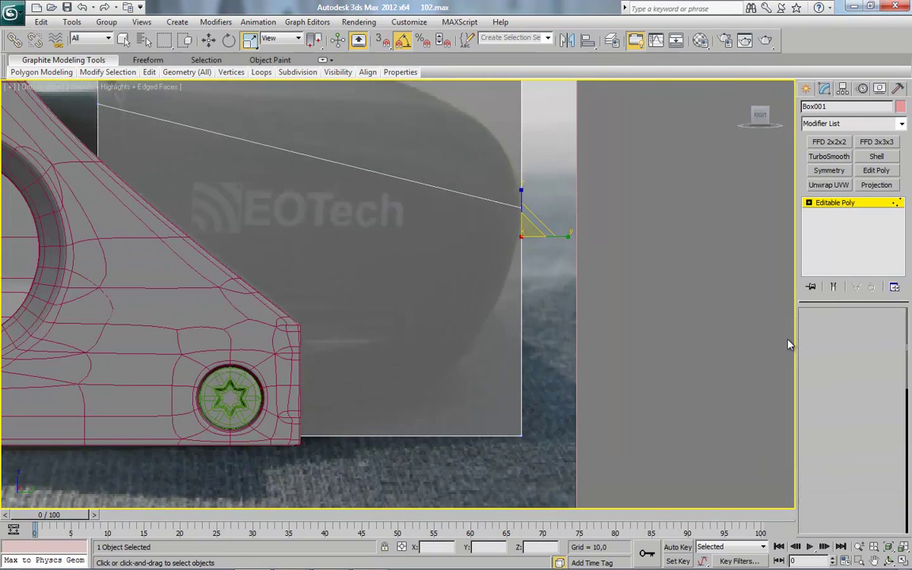
{"action": "left_click", "coordinate": [835, 342]}
{"action": "middle_click_drag", "start_coordinate": [158, 283], "coordinate": [243, 281]}
{"action": "left_click_drag", "start_coordinate": [75, 305], "coordinate": [659, 242]}
{"action": "right_click", "coordinate": [658, 237]}
{"action": "left_click", "coordinate": [590, 281]}
{"action": "left_click", "coordinate": [403, 301]}
{"action": "left_click_drag", "start_coordinate": [386, 372], "coordinate": [336, 388]}
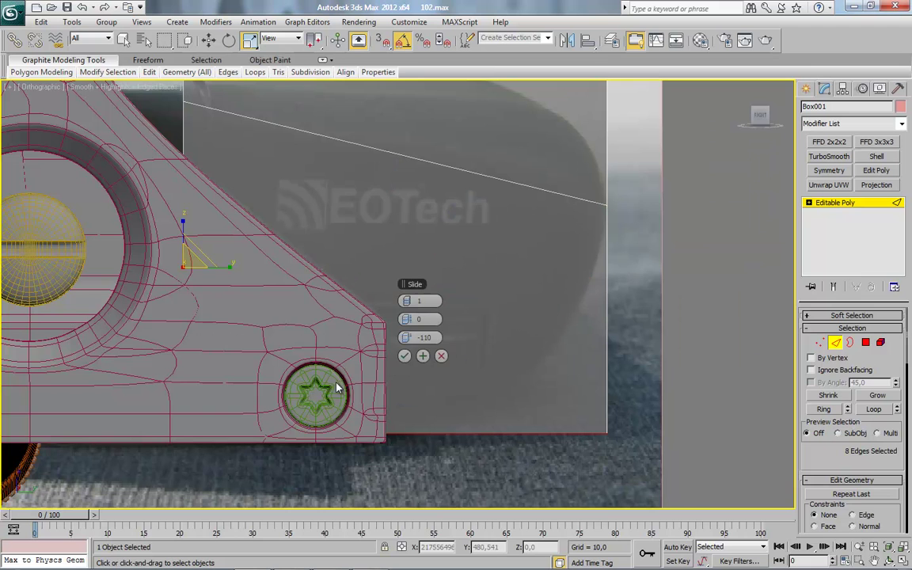
{"action": "left_click", "coordinate": [404, 357]}
Raise the new lower loop to about a quarter of the box's height above its base and leave edge editing.
{"action": "key", "text": "w"}
{"action": "left_click_drag", "start_coordinate": [400, 404], "coordinate": [394, 307]}
{"action": "left_click", "coordinate": [835, 344]}
Isolate the box with polygon selection active and move the isolation dialog out of the way.
{"action": "left_click", "coordinate": [865, 342]}
{"action": "middle_click_drag", "start_coordinate": [319, 234], "coordinate": [457, 337]}
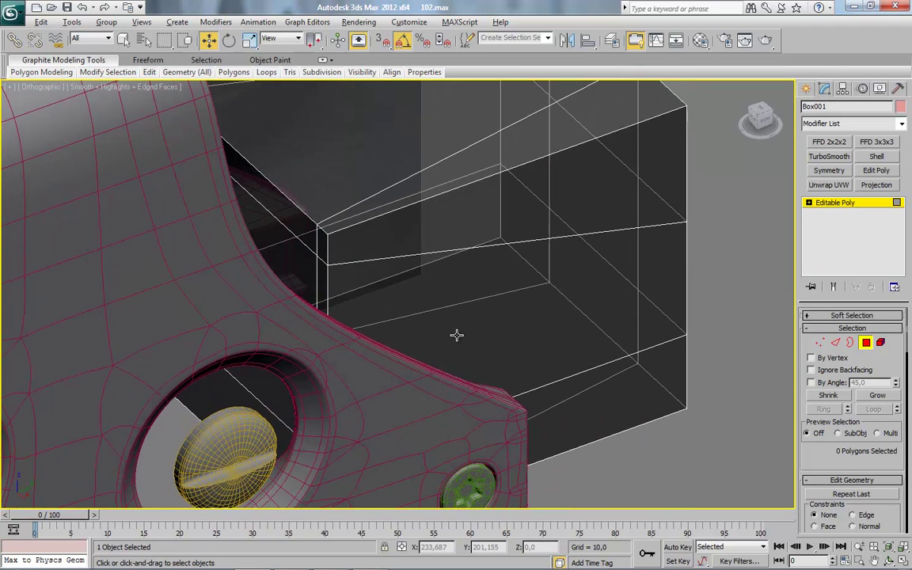
{"action": "key", "text": "alt+q"}
{"action": "left_click_drag", "start_coordinate": [428, 269], "coordinate": [37, 118]}
Delete all nine polygons of the box's end face on the sight-body side and exit isolation.
{"action": "left_click", "coordinate": [244, 206]}
{"action": "left_click", "coordinate": [242, 232], "text": "ctrl"}
{"action": "left_click", "coordinate": [242, 340], "text": "ctrl"}
{"action": "left_click", "coordinate": [273, 378], "text": "ctrl"}
{"action": "left_click", "coordinate": [274, 310], "text": "ctrl"}
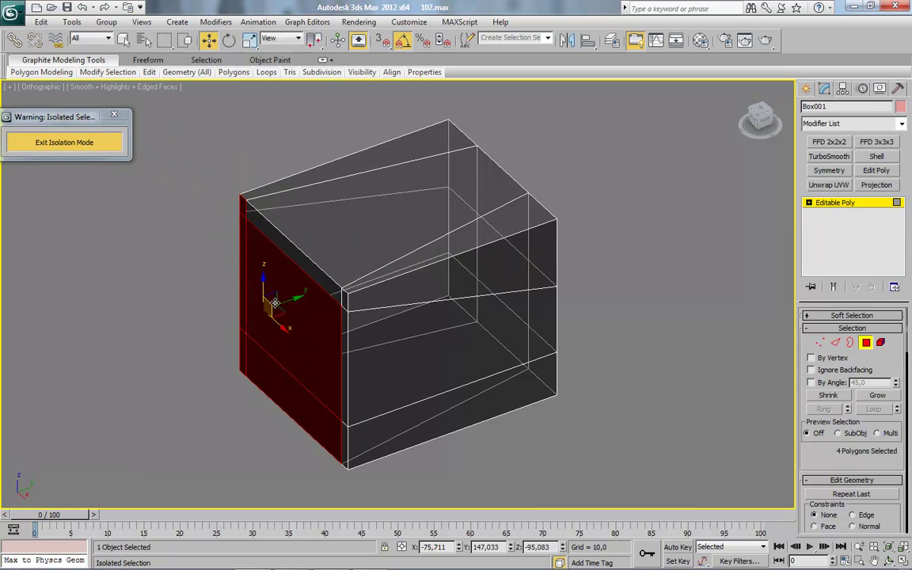
{"action": "left_click", "coordinate": [288, 248], "text": "ctrl"}
{"action": "left_click", "coordinate": [346, 303], "text": "ctrl"}
{"action": "left_click", "coordinate": [346, 368], "text": "ctrl"}
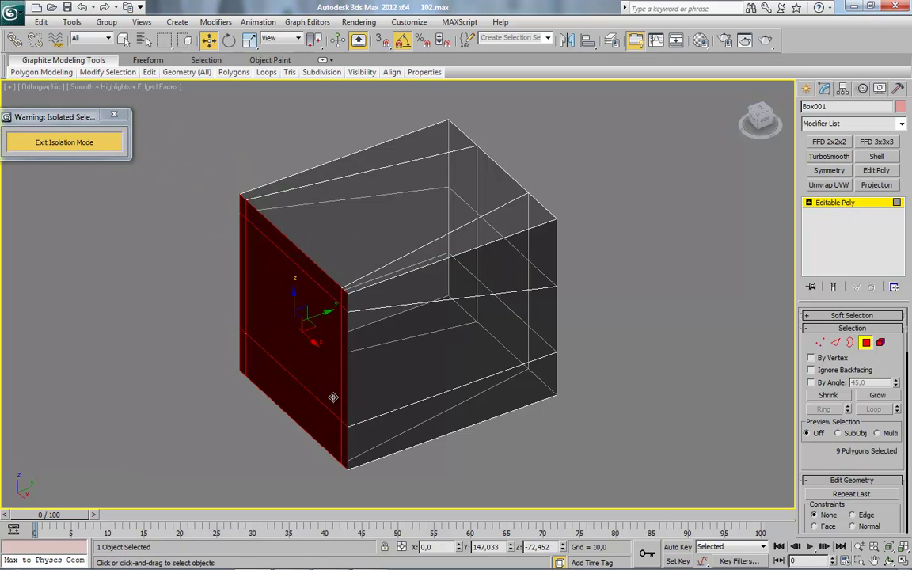
{"action": "key", "text": "Delete"}
{"action": "left_click", "coordinate": [765, 128]}
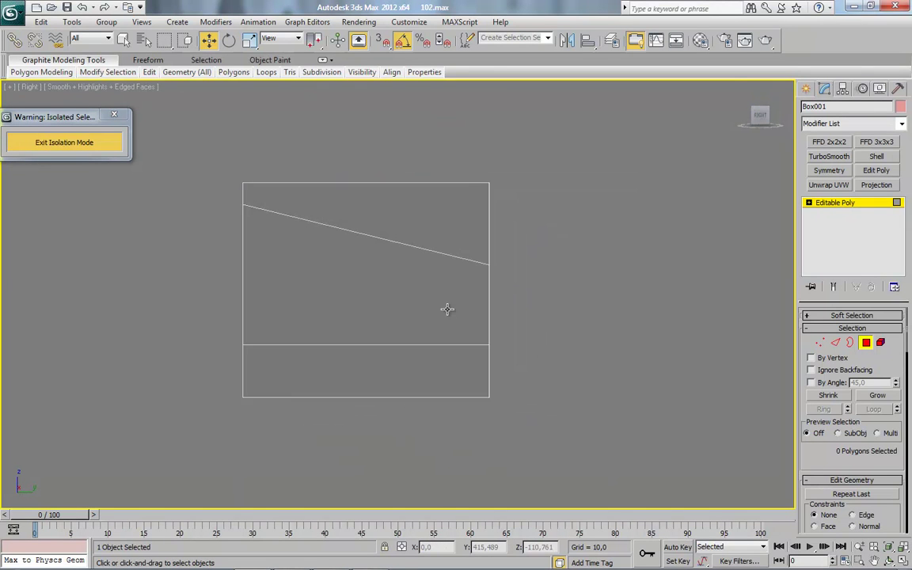
{"action": "left_click", "coordinate": [114, 115]}
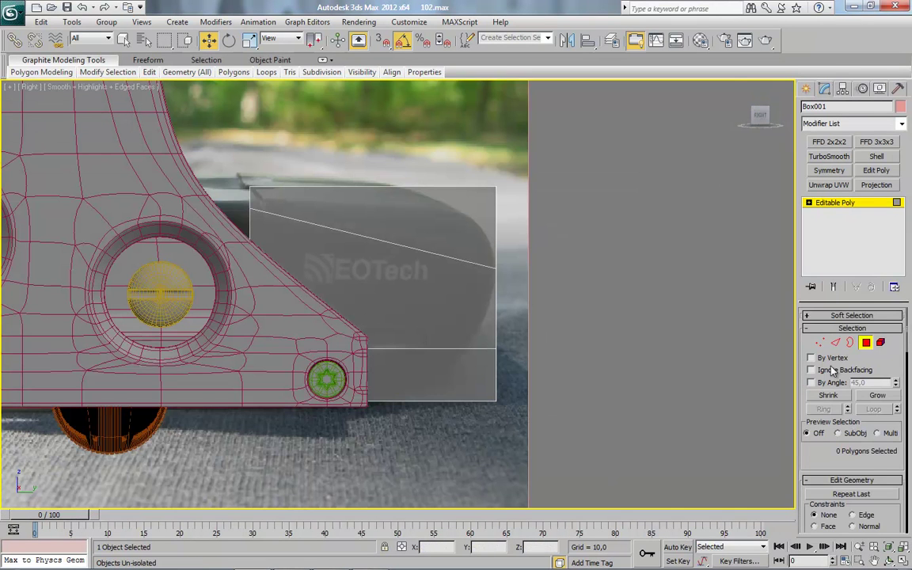
Leave polygon editing and hide the sight body, the screws and the knob around the box.
{"action": "left_click", "coordinate": [865, 344]}
{"action": "left_click", "coordinate": [246, 334]}
{"action": "right_click", "coordinate": [246, 333]}
{"action": "left_click", "coordinate": [267, 291]}
{"action": "left_click", "coordinate": [326, 378]}
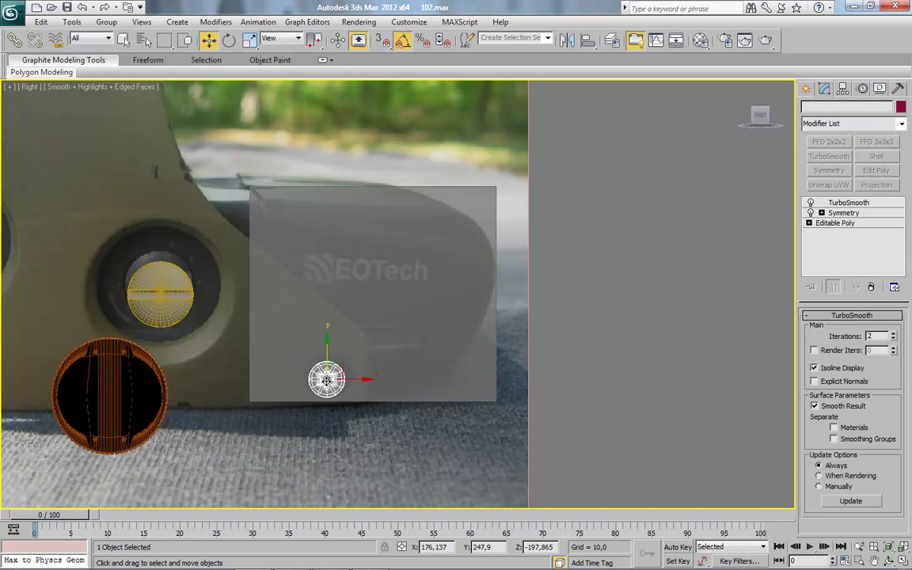
{"action": "left_click", "coordinate": [162, 277], "text": "ctrl"}
{"action": "left_click", "coordinate": [135, 360], "text": "ctrl"}
{"action": "right_click", "coordinate": [134, 360]}
{"action": "left_click", "coordinate": [162, 325]}
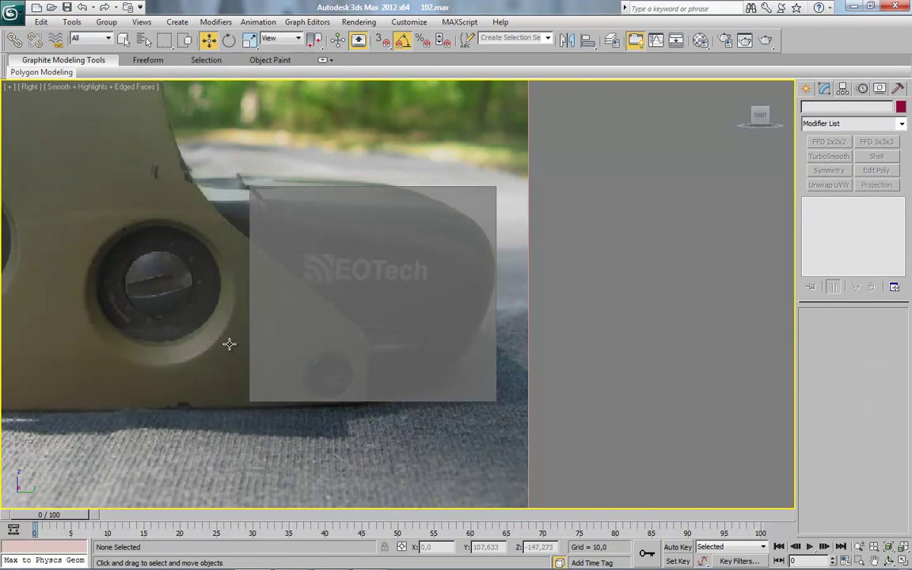
Add a TurboSmooth modifier with 2 iterations to the box.
{"action": "scroll", "coordinate": [309, 242], "scroll_direction": "up", "scroll_amount": 3}
{"action": "left_click", "coordinate": [343, 321]}
{"action": "middle_click_drag", "start_coordinate": [344, 322], "coordinate": [360, 319]}
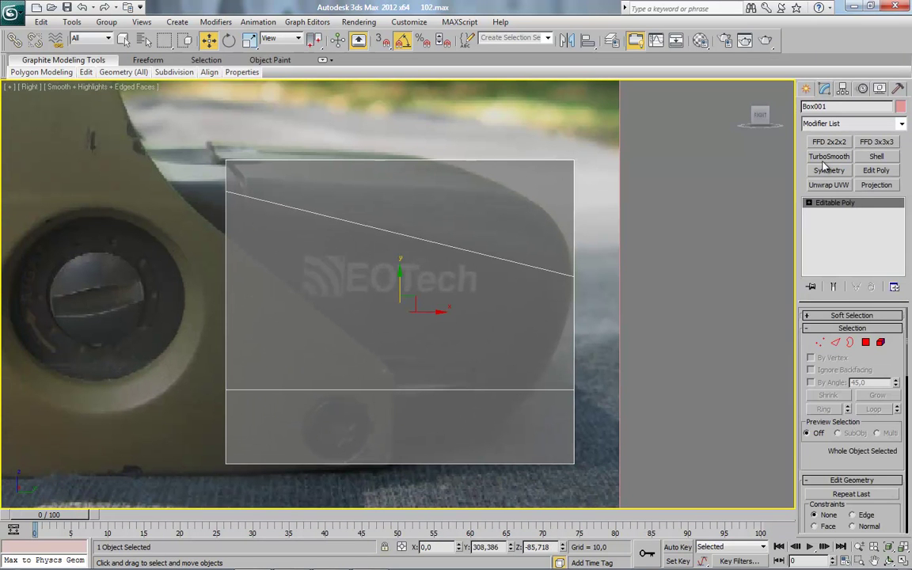
{"action": "left_click", "coordinate": [826, 157]}
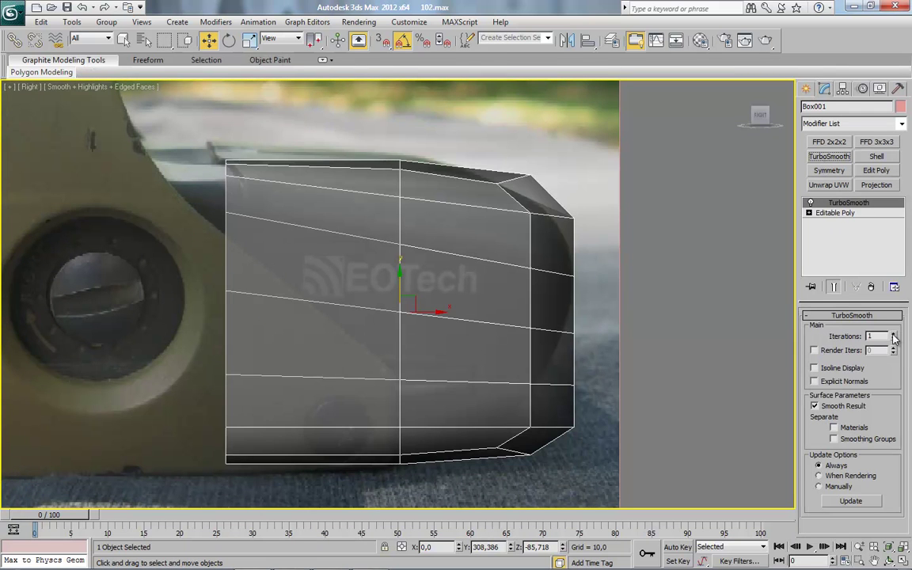
{"action": "left_click", "coordinate": [893, 333]}
{"action": "scroll", "coordinate": [568, 296], "scroll_direction": "up", "scroll_amount": 2}
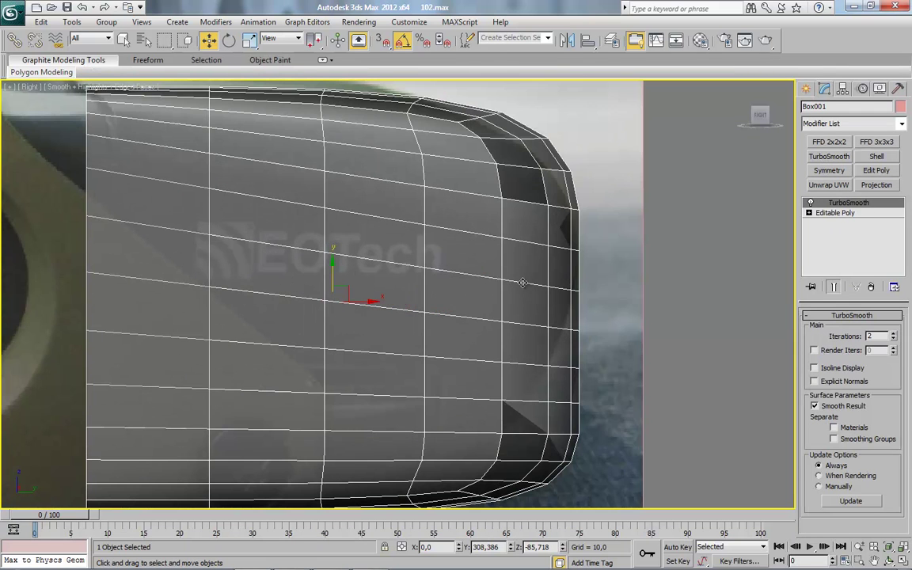
Return to the base Editable Poly level and show the smoothed end result on the box.
{"action": "left_click", "coordinate": [834, 213]}
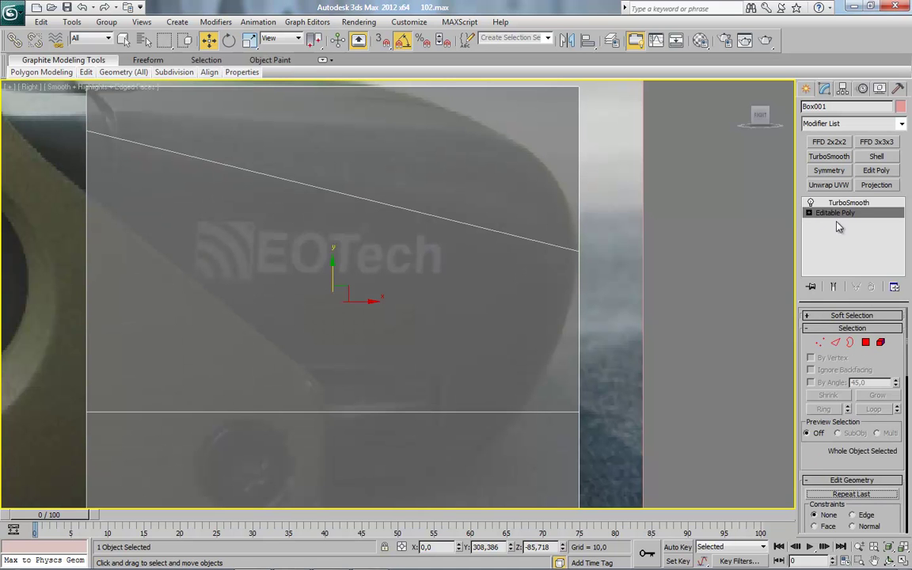
{"action": "left_click", "coordinate": [837, 288]}
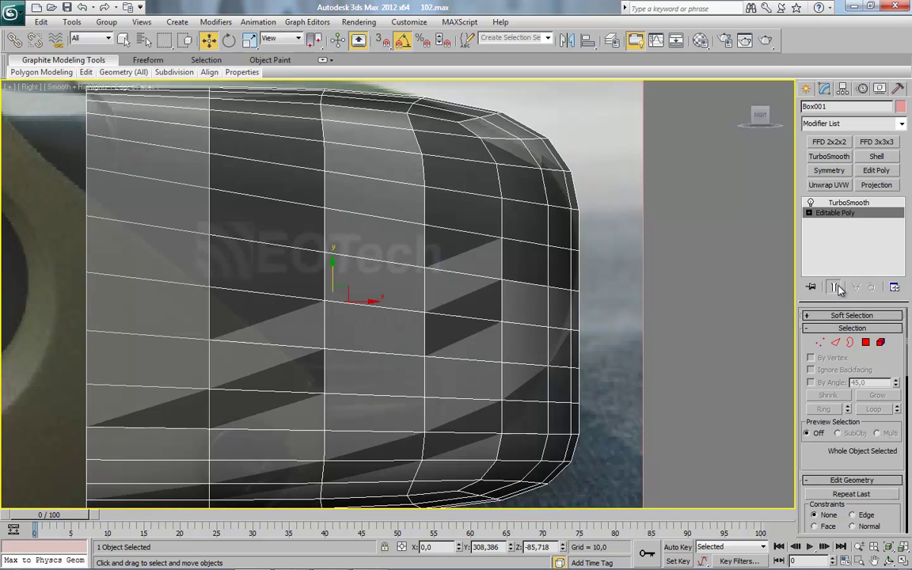
{"action": "scroll", "coordinate": [641, 288], "scroll_direction": "down", "scroll_amount": 3}
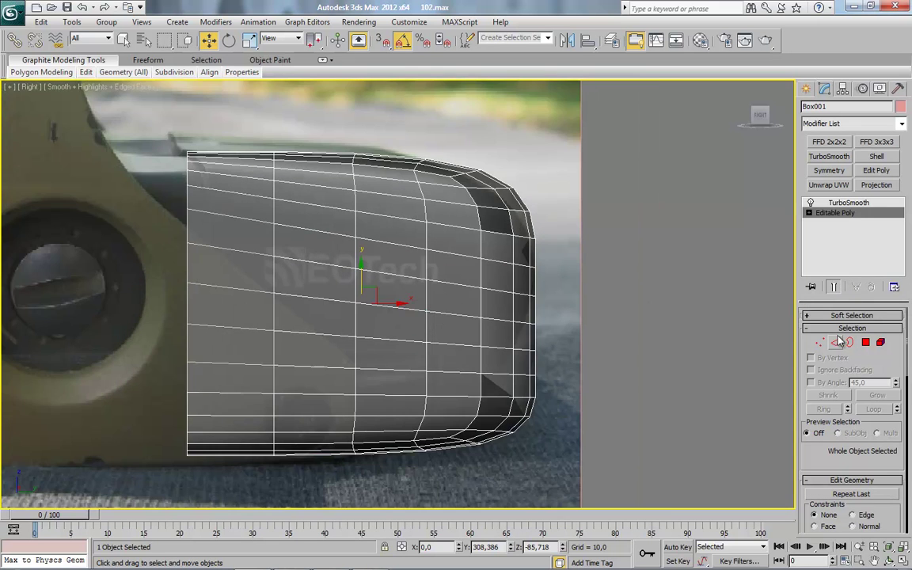
Move the box's upper outer corner vertices inward and slightly down to match the housing's curve in the photo.
{"action": "left_click", "coordinate": [819, 341]}
{"action": "scroll", "coordinate": [503, 299], "scroll_direction": "up", "scroll_amount": 2}
{"action": "left_click_drag", "start_coordinate": [645, 112], "coordinate": [532, 170]}
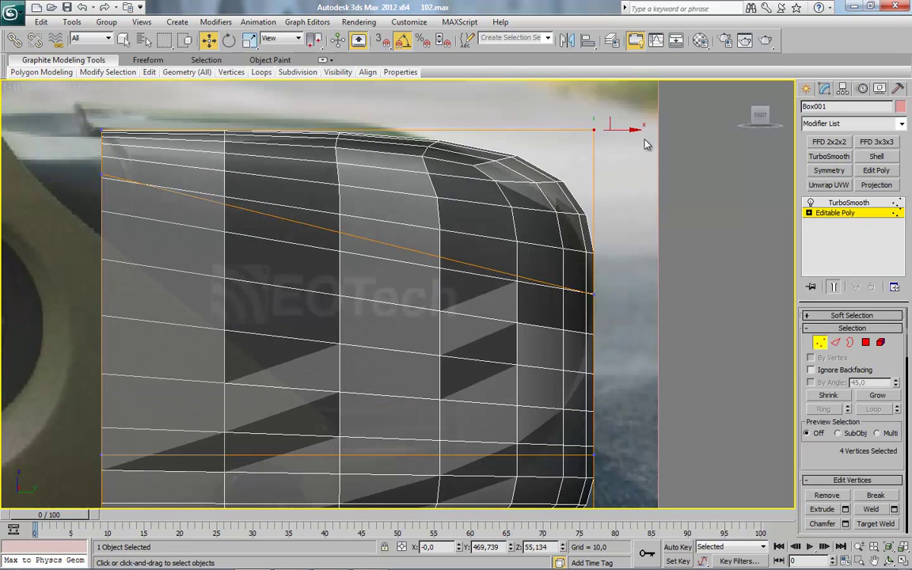
{"action": "left_click_drag", "start_coordinate": [631, 131], "coordinate": [559, 122]}
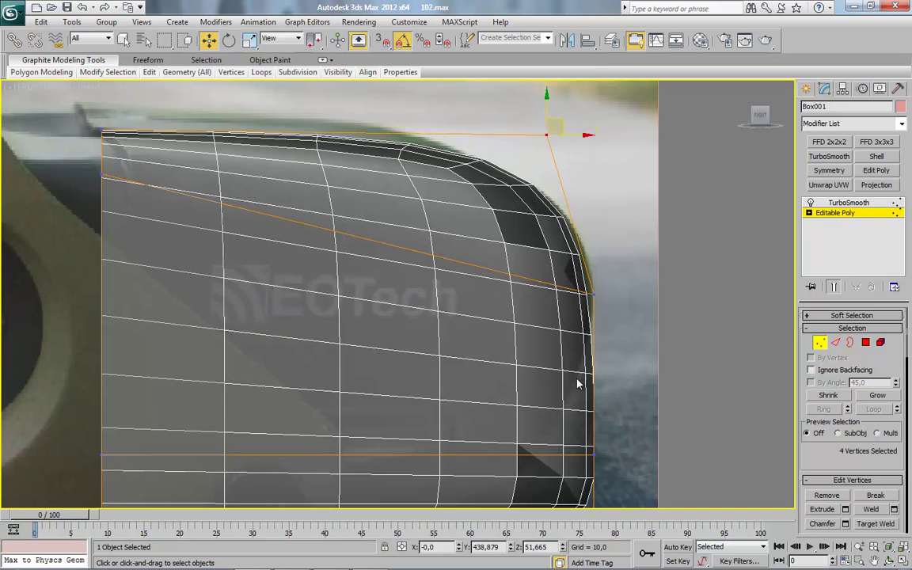
Move the lower outer vertices inward, the bottom corner furthest, to follow the housing's rounded underside in the photo.
{"action": "middle_click_drag", "start_coordinate": [580, 400], "coordinate": [551, 207]}
{"action": "left_click_drag", "start_coordinate": [595, 260], "coordinate": [500, 382]}
{"action": "left_click_drag", "start_coordinate": [591, 314], "coordinate": [519, 303]}
{"action": "left_click_drag", "start_coordinate": [530, 350], "coordinate": [439, 362]}
Shift the two middle rows of outer-end vertices slightly outward to match the photo's outline and leave vertex editing.
{"action": "scroll", "coordinate": [483, 308], "scroll_direction": "down", "scroll_amount": 2}
{"action": "middle_click_drag", "start_coordinate": [575, 118], "coordinate": [556, 174]}
{"action": "left_click_drag", "start_coordinate": [543, 193], "coordinate": [414, 337]}
{"action": "left_click_drag", "start_coordinate": [501, 271], "coordinate": [516, 269]}
{"action": "middle_click_drag", "start_coordinate": [377, 185], "coordinate": [392, 249]}
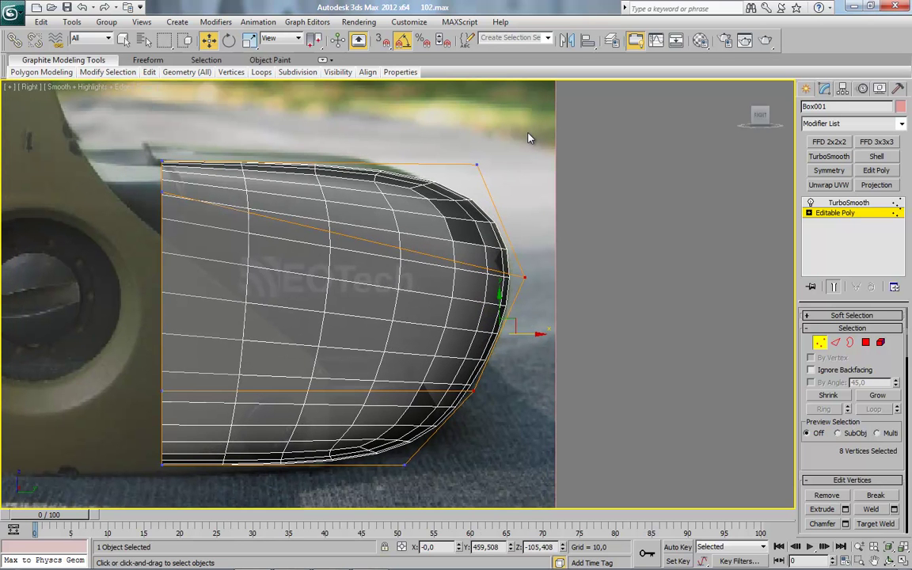
{"action": "left_click_drag", "start_coordinate": [528, 132], "coordinate": [459, 187]}
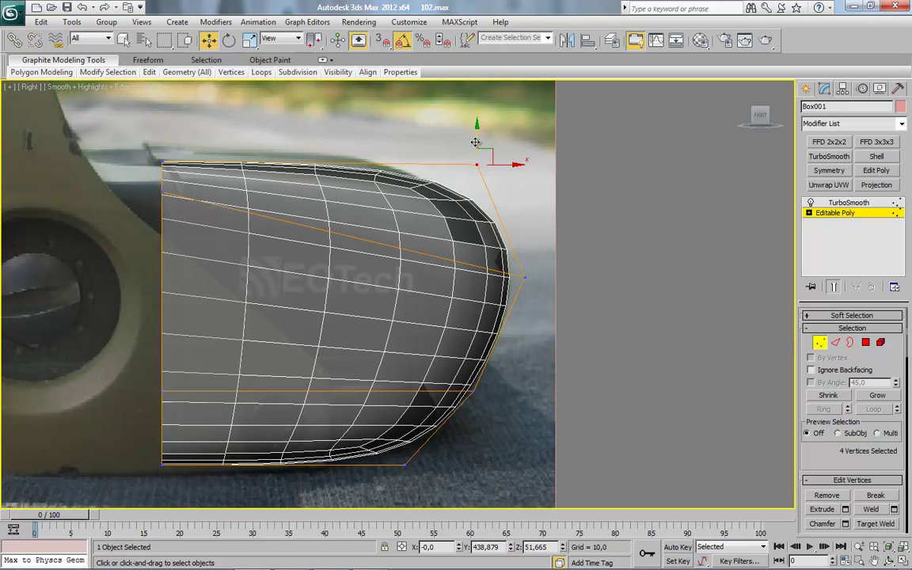
{"action": "left_click", "coordinate": [820, 342]}
Turn off the box's see-through display and add an Edit Poly modifier on top of the TurboSmooth.
{"action": "middle_click_drag", "start_coordinate": [438, 277], "coordinate": [455, 266]}
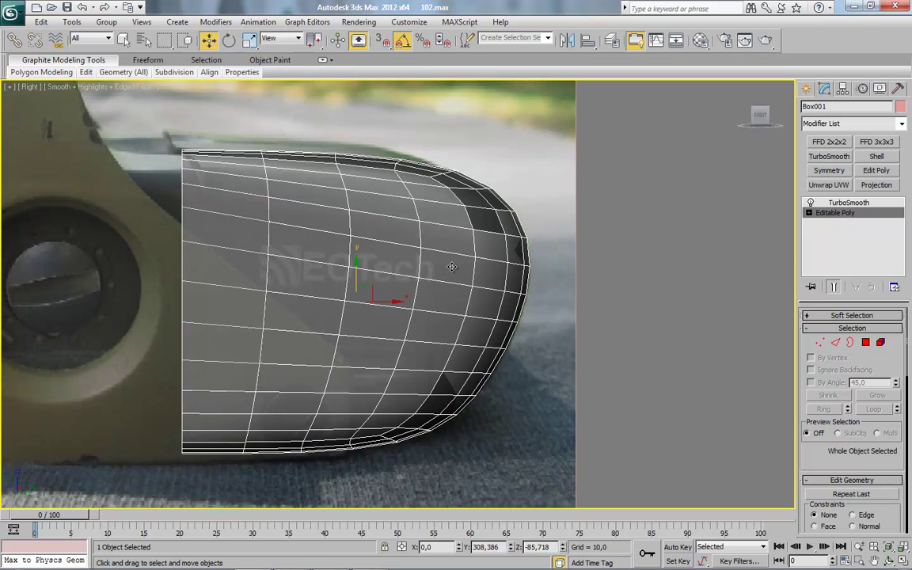
{"action": "middle_click_drag", "start_coordinate": [425, 343], "coordinate": [460, 307]}
{"action": "middle_click_drag", "start_coordinate": [681, 286], "coordinate": [781, 411]}
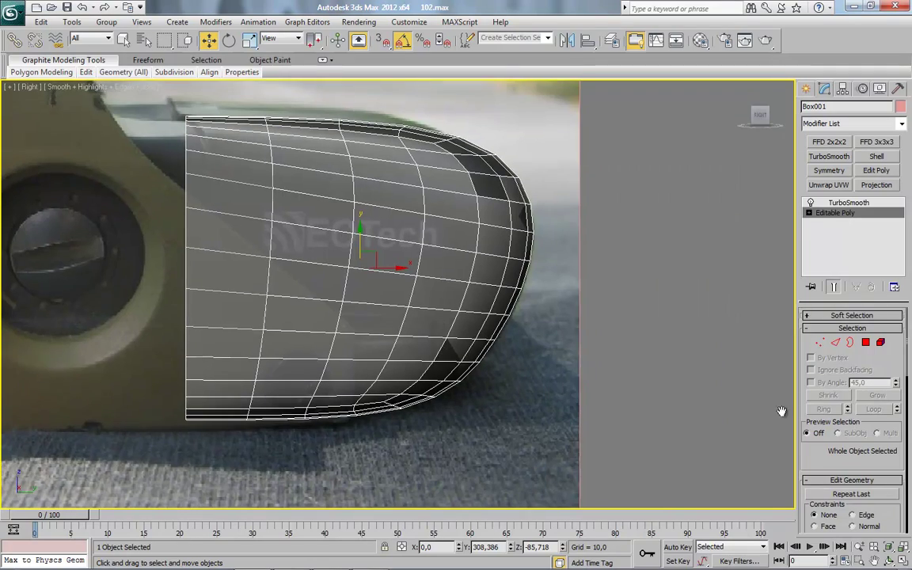
{"action": "left_click", "coordinate": [841, 204]}
{"action": "mouse_move", "coordinate": [728, 209]}
{"action": "middle_mouse_down", "text": "alt"}
{"action": "mouse_move", "coordinate": [434, 270]}
{"action": "mouse_move", "coordinate": [441, 299]}
{"action": "mouse_move", "coordinate": [451, 288]}
{"action": "middle_mouse_up", "text": "alt"}
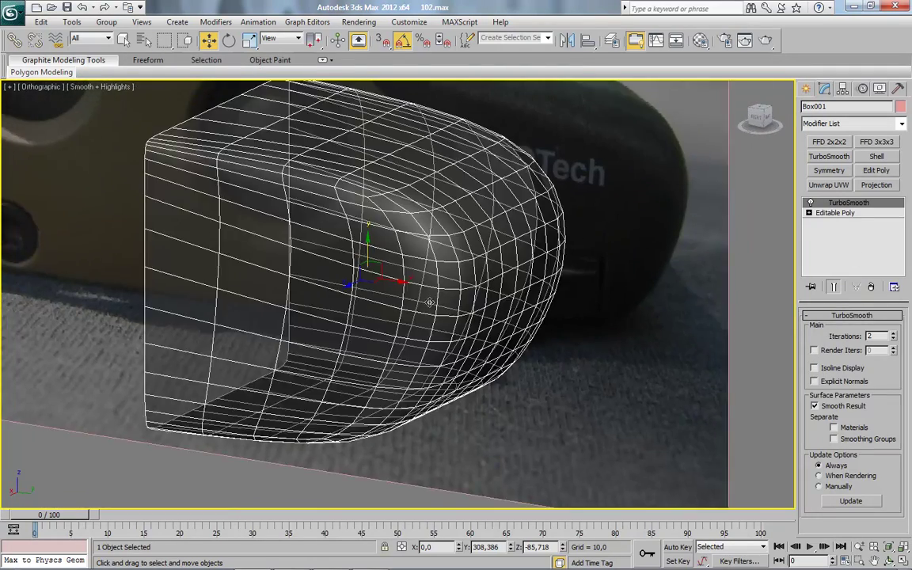
{"action": "key", "text": "alt+x"}
{"action": "middle_click_drag", "start_coordinate": [551, 281], "coordinate": [571, 299]}
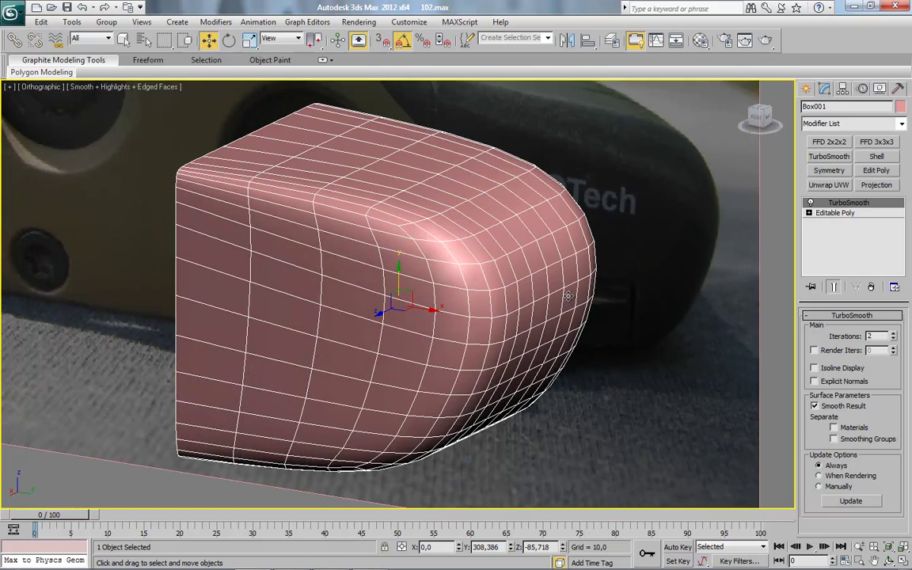
{"action": "left_click", "coordinate": [867, 176]}
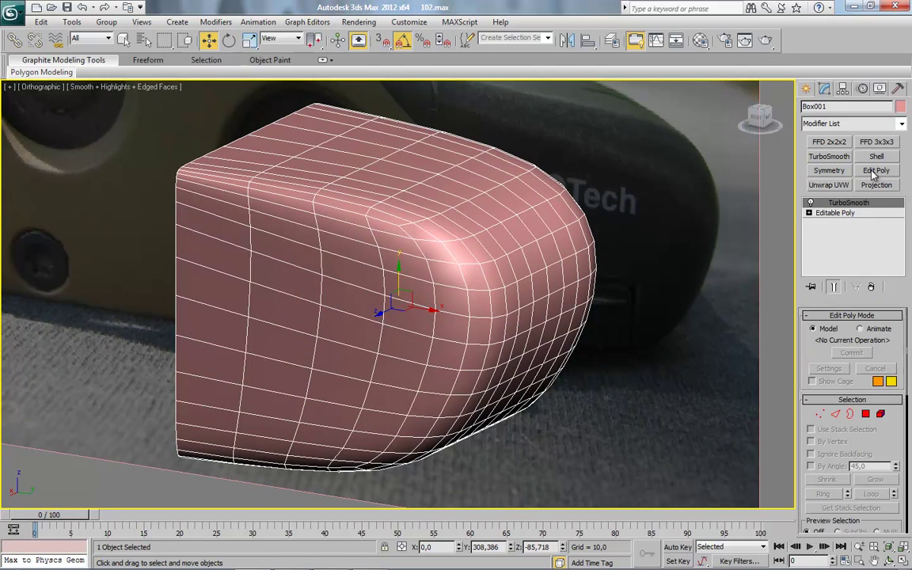
Select the five lengthwise edge loops across the middle of the smoothed housing and remove them.
{"action": "middle_click_drag", "start_coordinate": [435, 309], "coordinate": [413, 311], "text": "alt"}
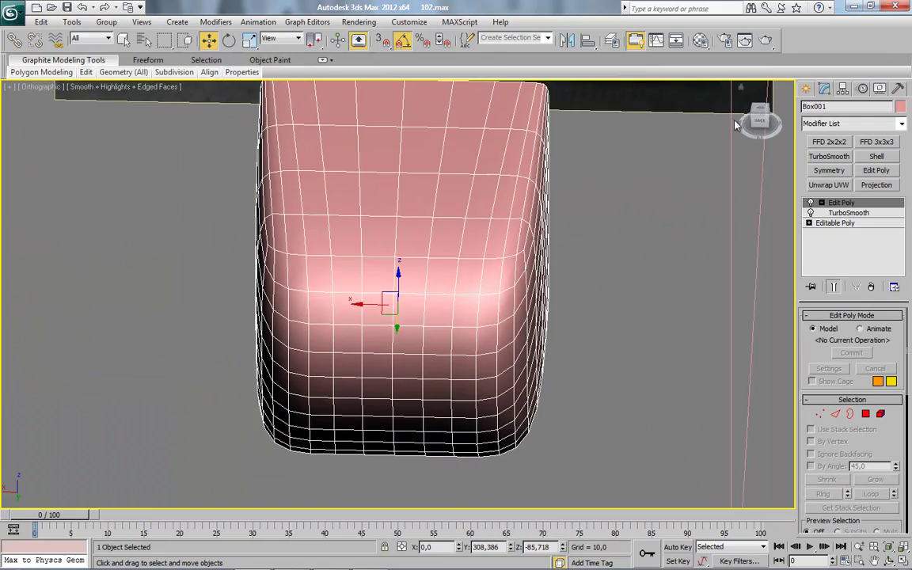
{"action": "left_click", "coordinate": [761, 113]}
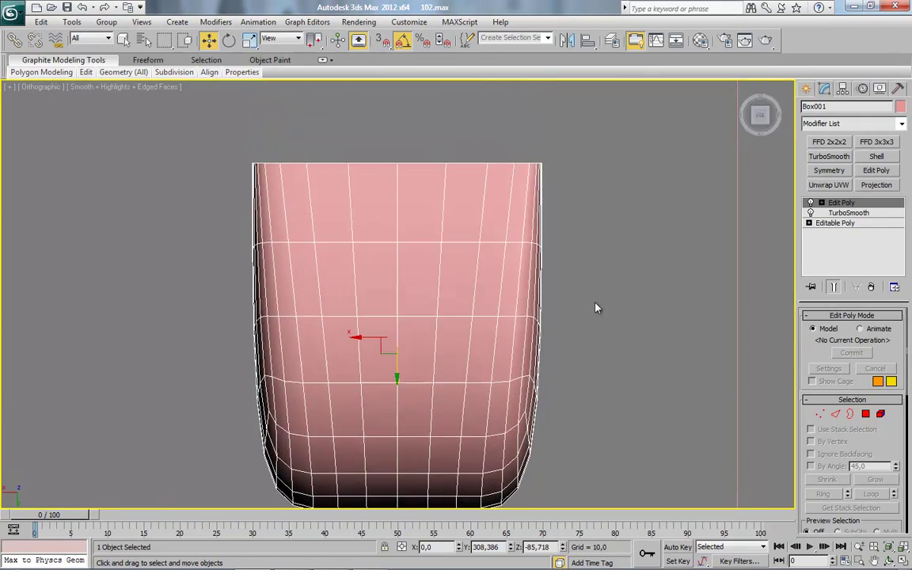
{"action": "middle_click_drag", "start_coordinate": [596, 306], "coordinate": [579, 242], "text": "alt"}
{"action": "left_click_drag", "start_coordinate": [754, 125], "coordinate": [765, 116]}
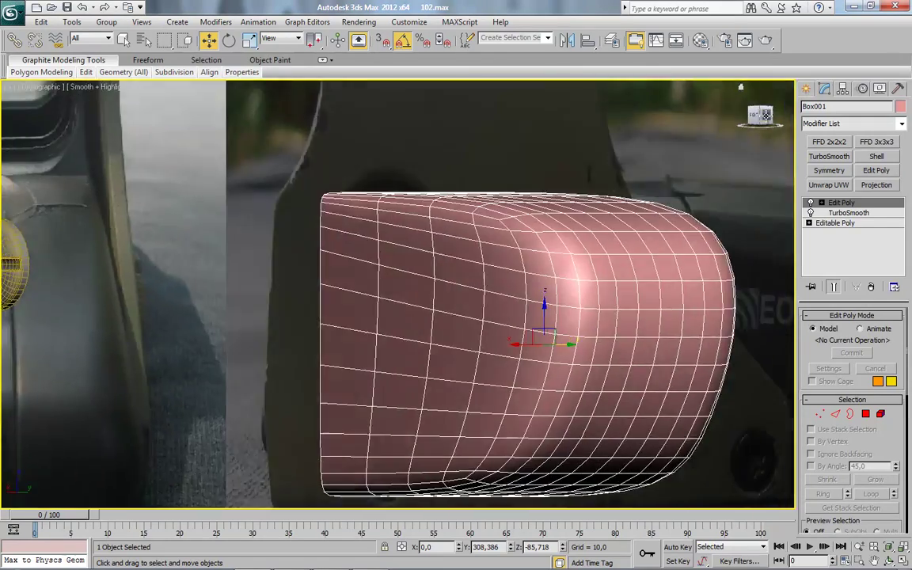
{"action": "left_click", "coordinate": [764, 116]}
{"action": "left_click", "coordinate": [836, 414]}
{"action": "scroll", "coordinate": [327, 220], "scroll_direction": "up", "scroll_amount": 3}
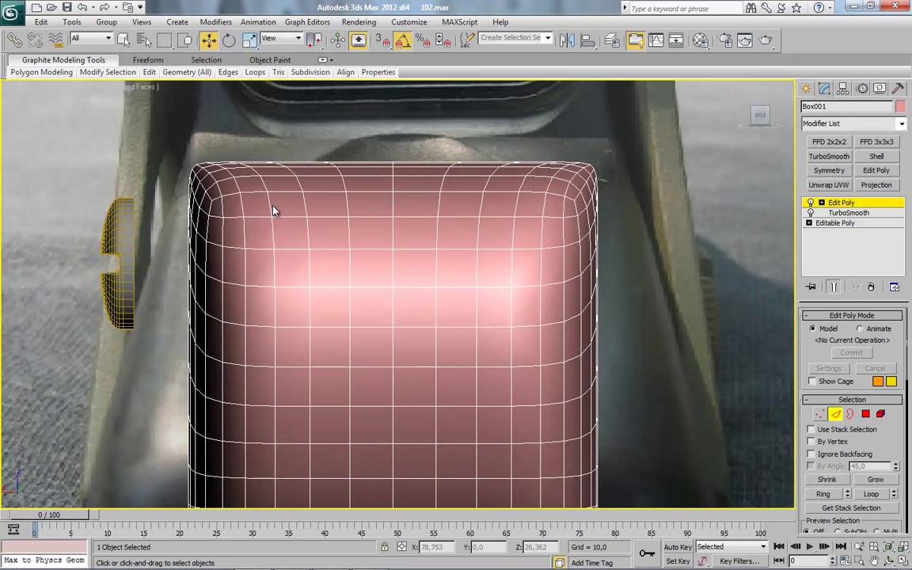
{"action": "left_click", "coordinate": [304, 198]}
{"action": "left_click", "coordinate": [348, 202], "text": "ctrl"}
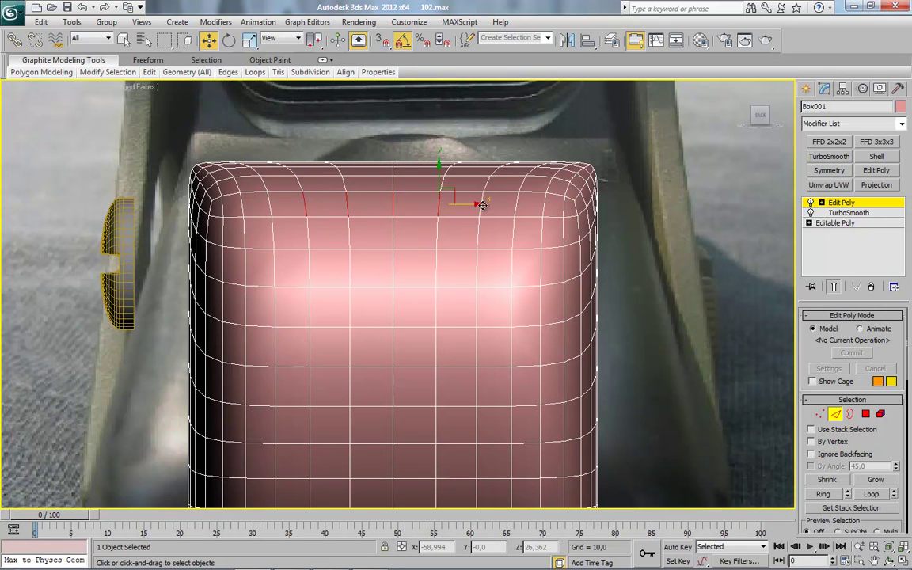
{"action": "left_click", "coordinate": [481, 206], "text": "ctrl"}
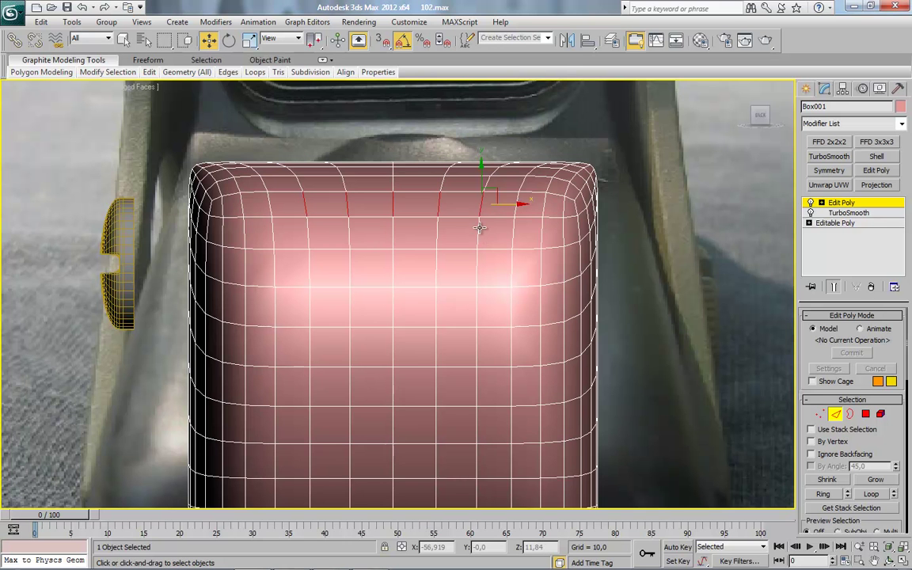
{"action": "left_click", "coordinate": [871, 493]}
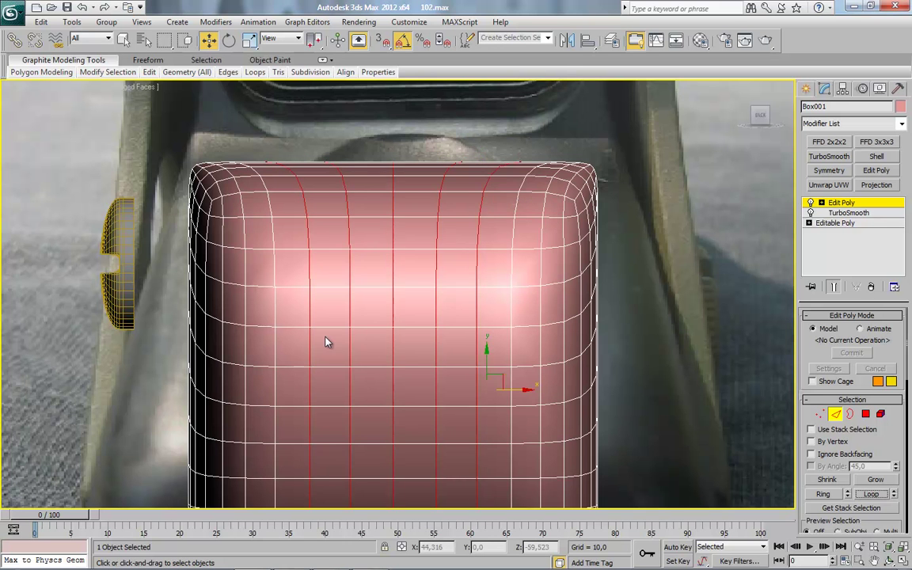
{"action": "middle_click_drag", "start_coordinate": [328, 341], "coordinate": [466, 267], "text": "alt"}
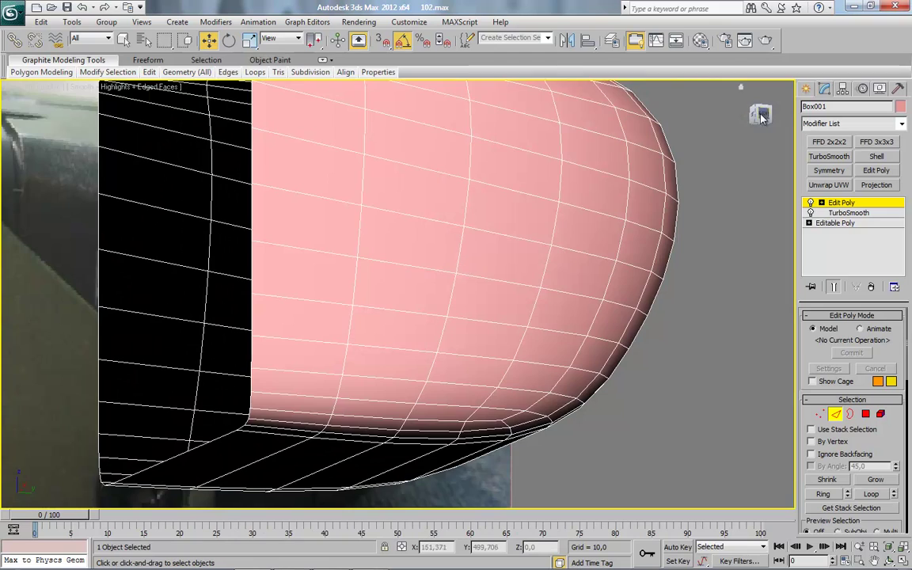
{"action": "left_click", "coordinate": [760, 116]}
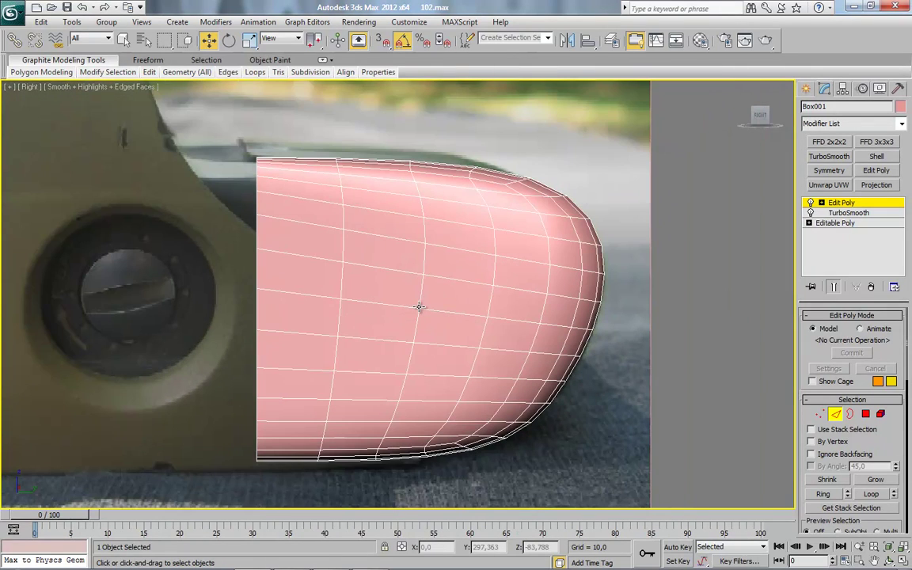
{"action": "middle_click_drag", "start_coordinate": [419, 307], "coordinate": [445, 427], "text": "alt"}
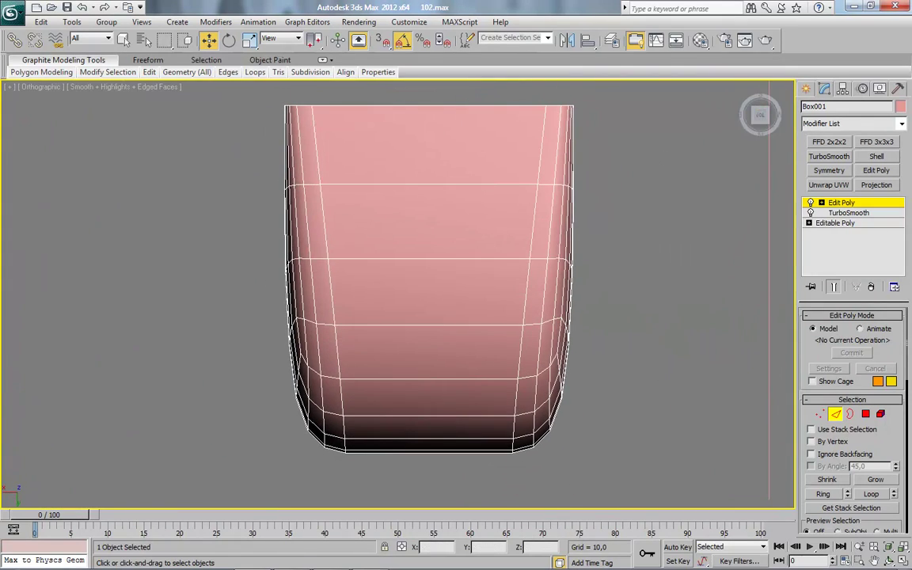
Check the battery housing's shape near the lens in the three-quarter reference photo, return to the model and leave edge editing.
{"action": "left_click", "coordinate": [292, 559]}
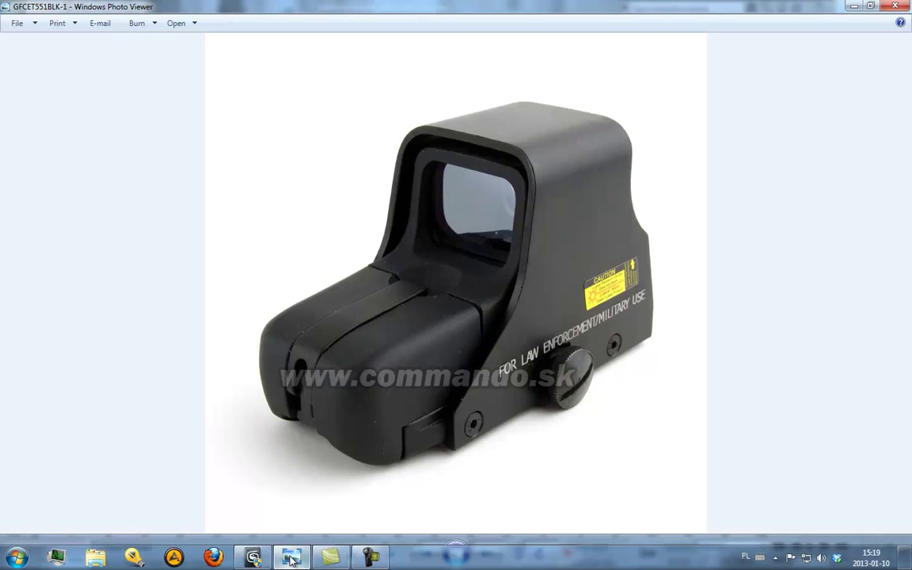
{"action": "left_click", "coordinate": [857, 10]}
{"action": "middle_click_drag", "start_coordinate": [547, 179], "coordinate": [541, 319]}
{"action": "scroll", "coordinate": [520, 313], "scroll_direction": "up", "scroll_amount": 4}
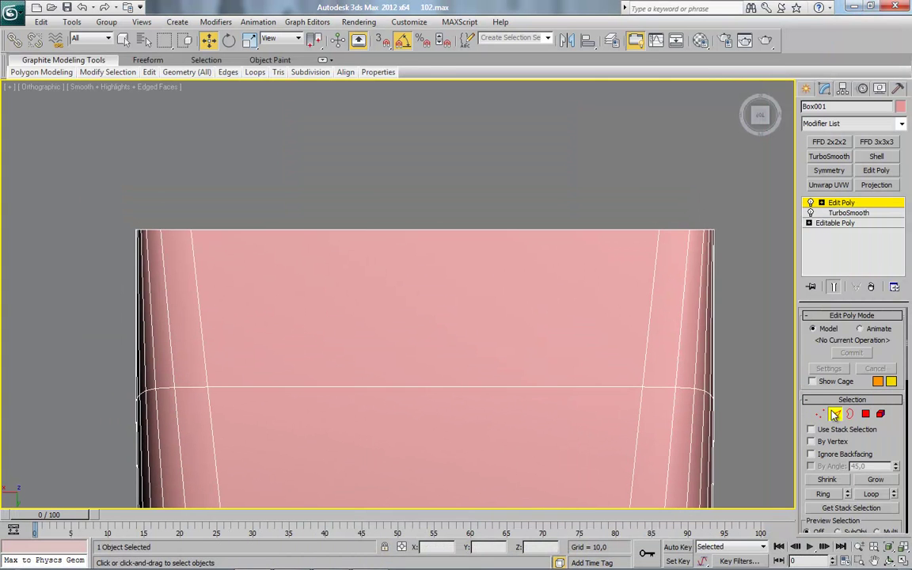
{"action": "left_click", "coordinate": [835, 415]}
Create a sphere about 40 in radius at the middle of the housing's straight inner edge.
{"action": "left_click", "coordinate": [806, 90]}
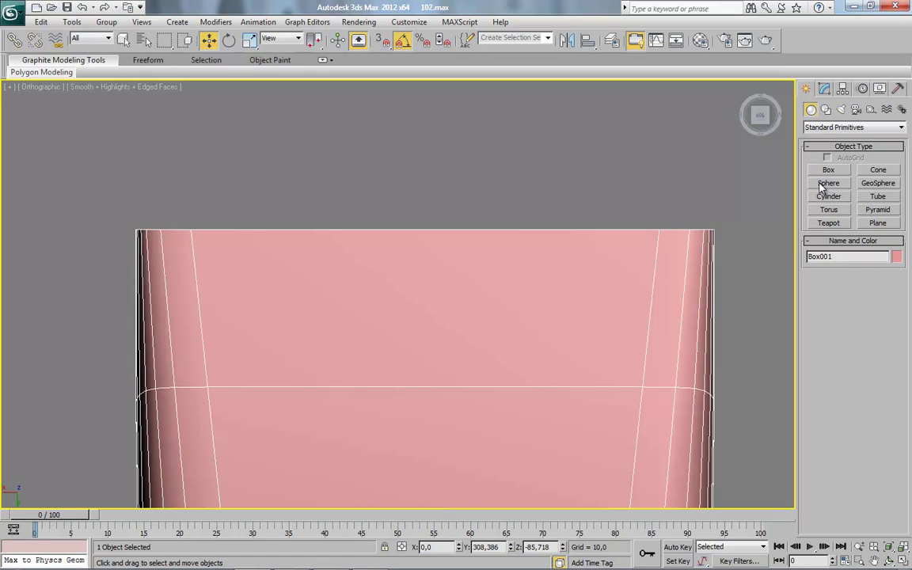
{"action": "left_click", "coordinate": [828, 183]}
{"action": "middle_click_drag", "start_coordinate": [427, 235], "coordinate": [427, 263]}
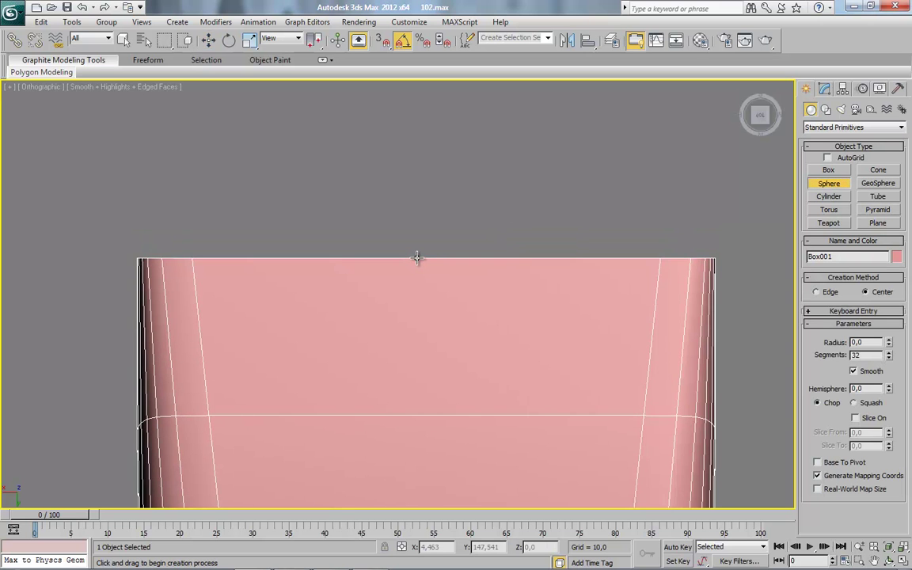
{"action": "left_click_drag", "start_coordinate": [417, 257], "coordinate": [420, 170]}
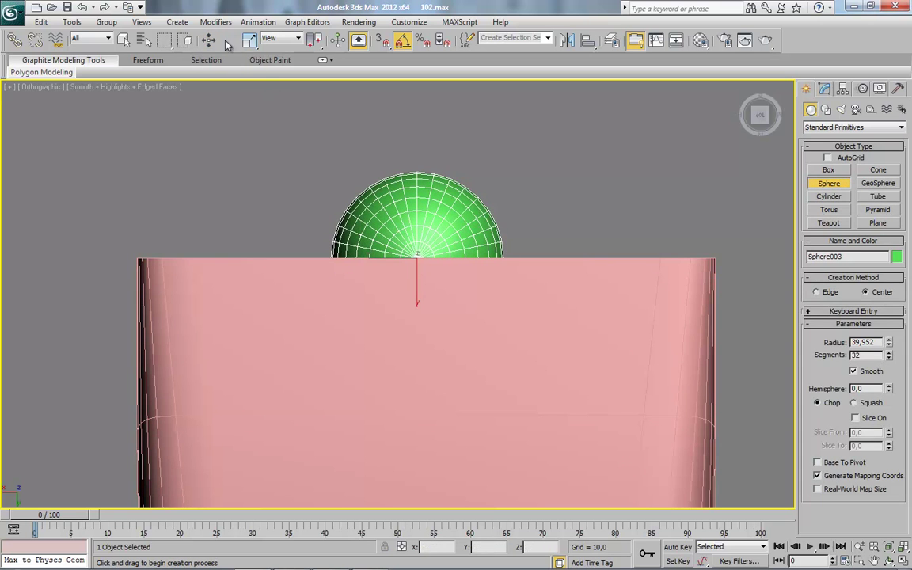
Move the sphere away from the housing so it just touches the inner edge, and set its X position to 0.
{"action": "key", "text": "w"}
{"action": "left_click_drag", "start_coordinate": [417, 296], "coordinate": [421, 217]}
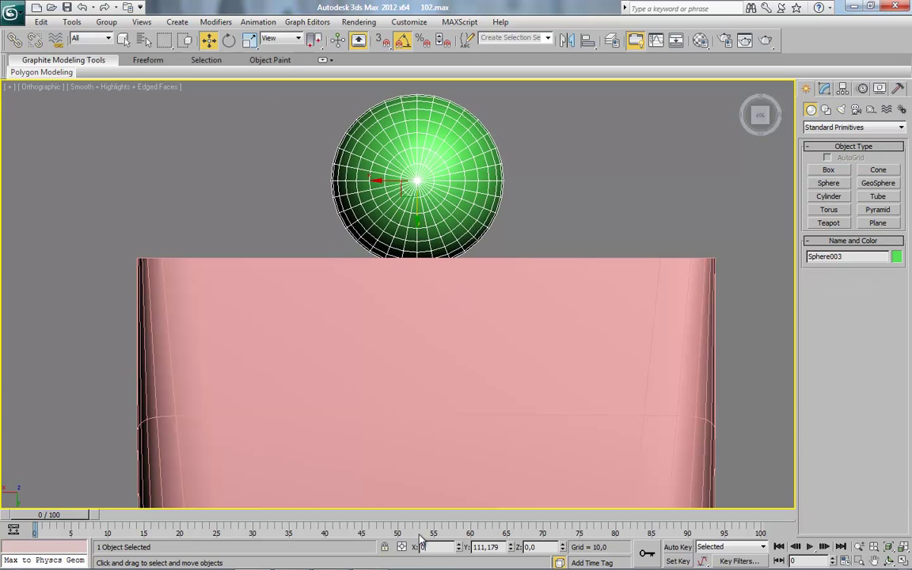
{"action": "type", "text": "0"}
{"action": "key", "text": "Return"}
Raise the sphere to a Z of about 39.3 so only its upper cap rises above the housing, against the photo.
{"action": "left_click", "coordinate": [762, 134]}
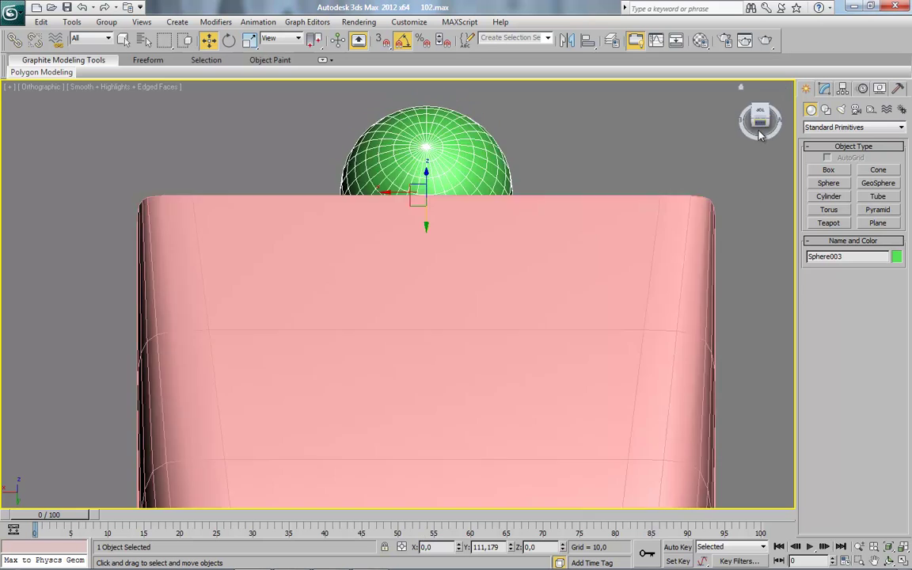
{"action": "left_click_drag", "start_coordinate": [429, 232], "coordinate": [452, 120]}
{"action": "middle_click_drag", "start_coordinate": [462, 168], "coordinate": [451, 254]}
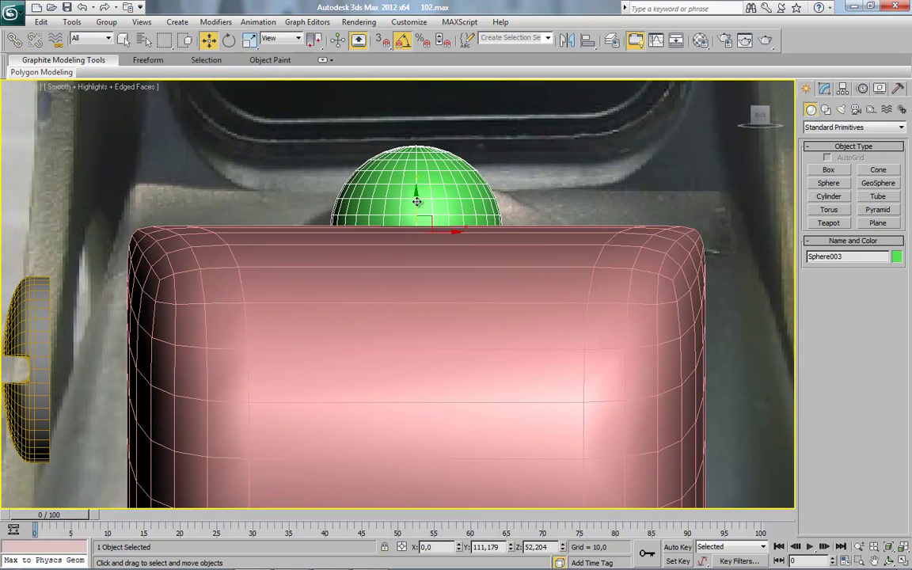
{"action": "mouse_move", "coordinate": [416, 215]}
{"action": "left_mouse_down"}
{"action": "mouse_move", "coordinate": [421, 254]}
{"action": "mouse_move", "coordinate": [425, 213]}
{"action": "mouse_move", "coordinate": [427, 230]}
{"action": "left_mouse_up"}
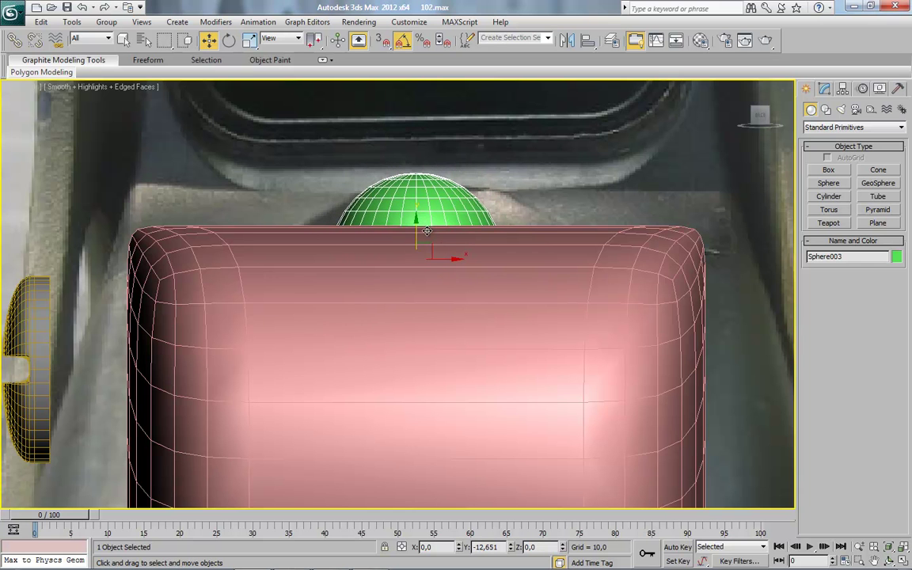
Scale the sphere up to about 148% in X and Y, leaving its height at 100%.
{"action": "key", "text": "u"}
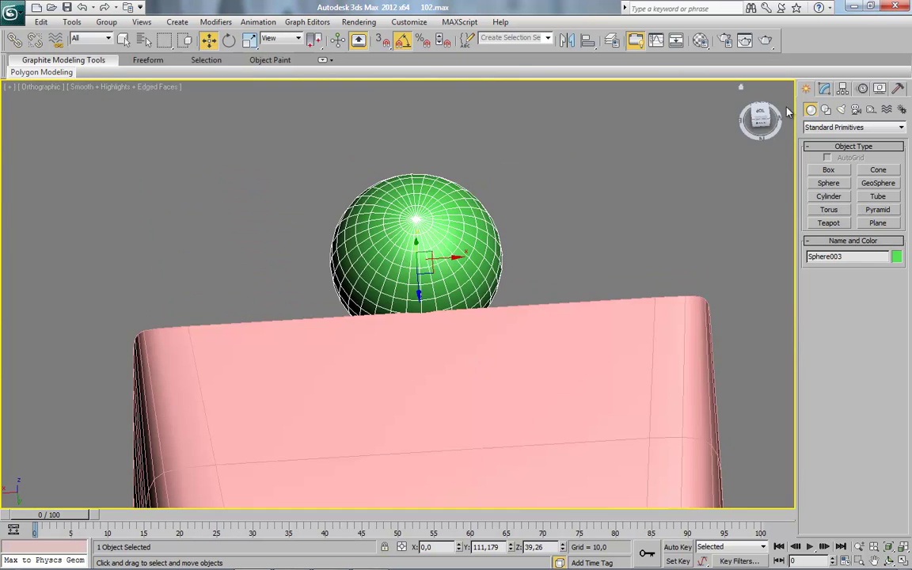
{"action": "left_click", "coordinate": [760, 116]}
{"action": "left_click", "coordinate": [250, 39]}
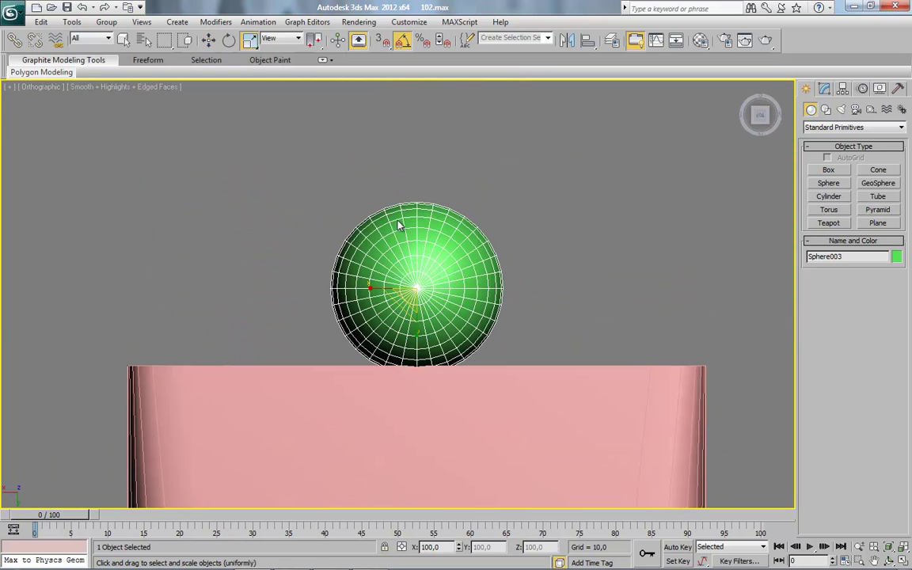
{"action": "left_click_drag", "start_coordinate": [403, 307], "coordinate": [368, 316]}
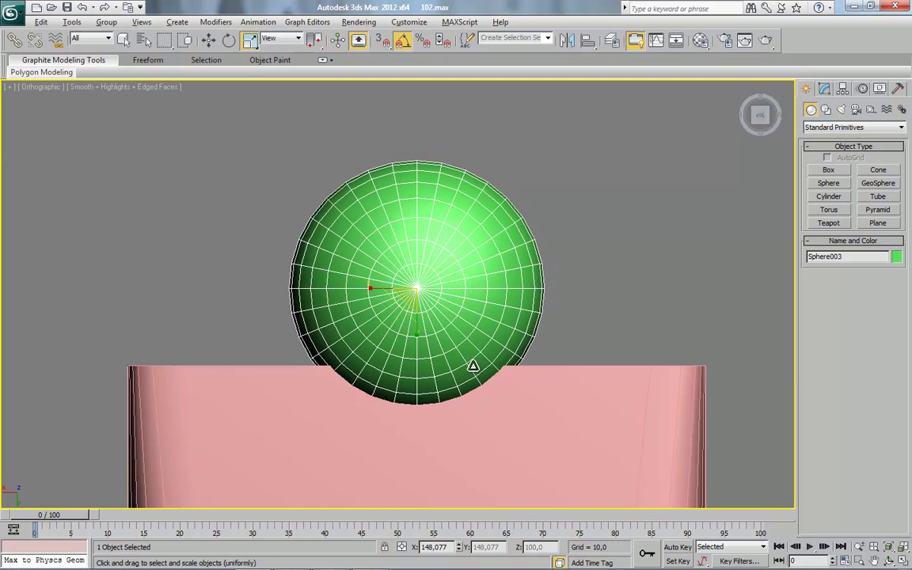
Hide the housing to compare the flattened sphere with the rounded recess in the back reference photo.
{"action": "middle_click_drag", "start_coordinate": [460, 357], "coordinate": [479, 303], "text": "alt"}
{"action": "scroll", "coordinate": [423, 248], "scroll_direction": "down", "scroll_amount": 4}
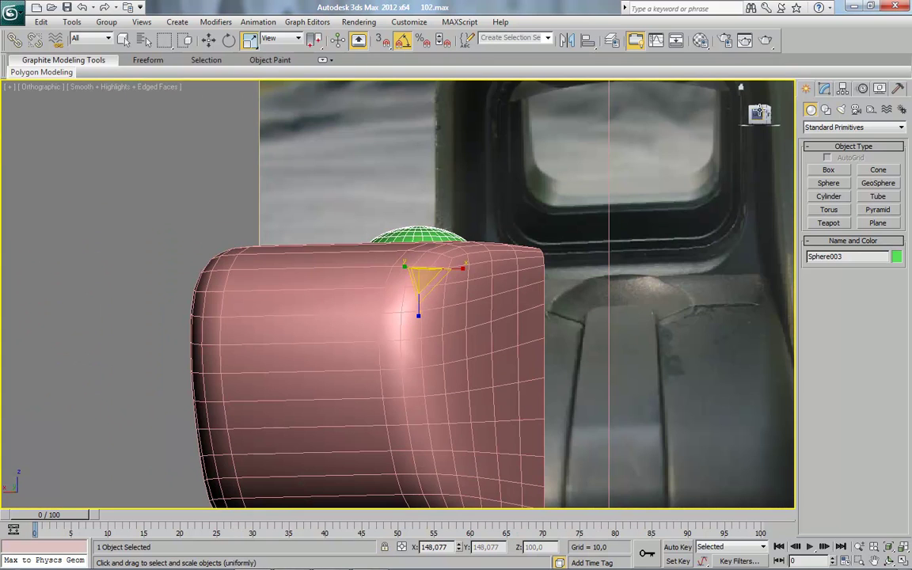
{"action": "left_click", "coordinate": [759, 112]}
{"action": "left_click", "coordinate": [209, 40]}
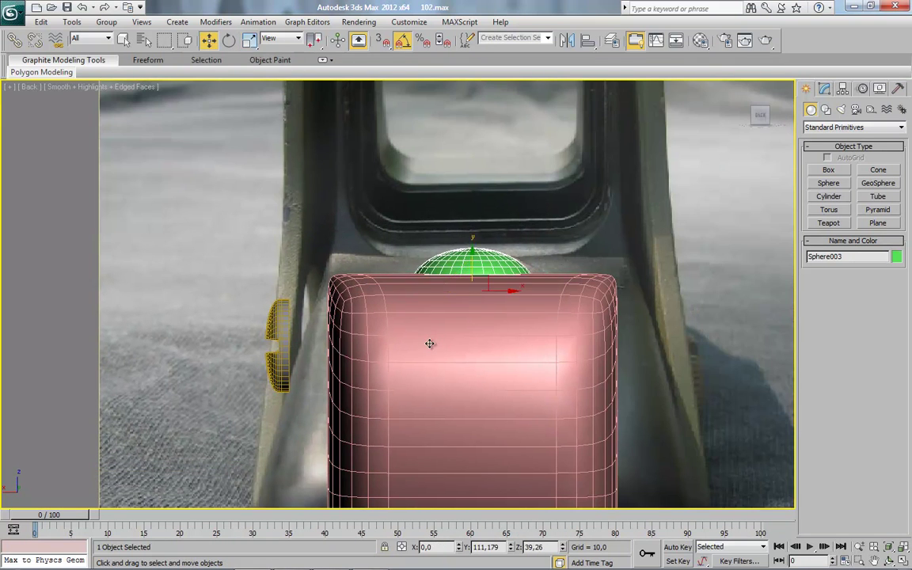
{"action": "right_click", "coordinate": [429, 342]}
{"action": "left_click", "coordinate": [467, 301]}
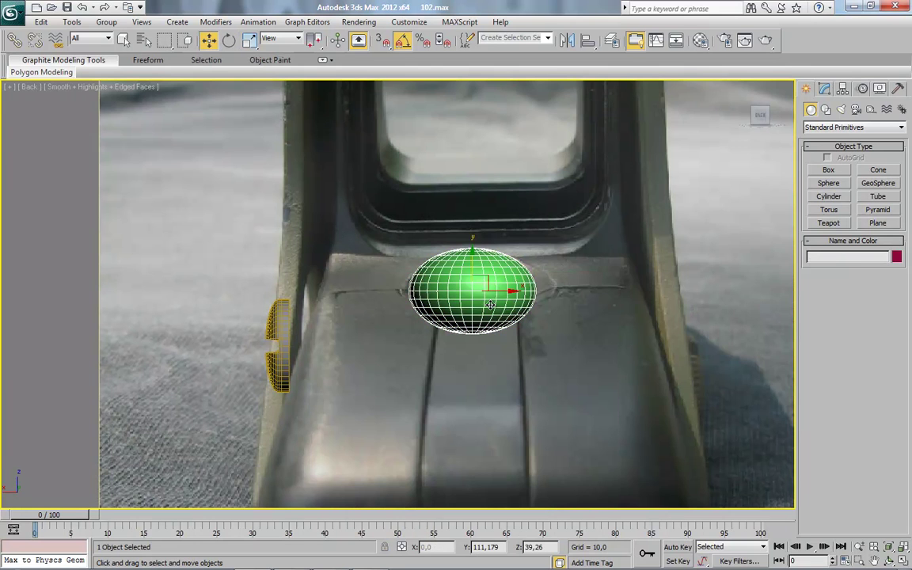
{"action": "left_click", "coordinate": [490, 305]}
{"action": "middle_click_drag", "start_coordinate": [531, 335], "coordinate": [500, 331]}
{"action": "scroll", "coordinate": [500, 332], "scroll_direction": "up", "scroll_amount": 2}
{"action": "key", "text": "ctrl+d"}
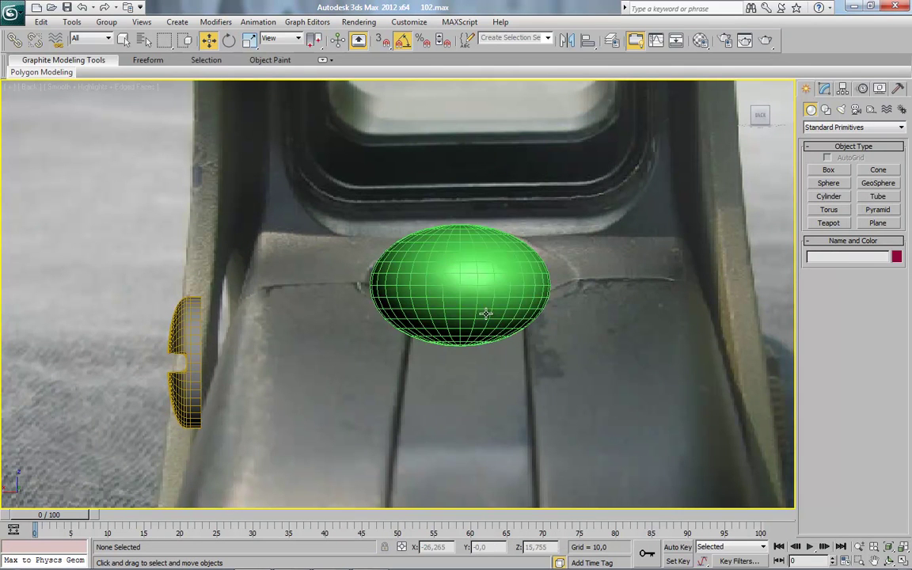
Bring the housing back and leave only it and the sphere displayed.
{"action": "right_click", "coordinate": [468, 303]}
{"action": "left_click", "coordinate": [508, 247]}
{"action": "left_click", "coordinate": [474, 255]}
{"action": "middle_click_drag", "start_coordinate": [415, 285], "coordinate": [534, 301], "text": "alt"}
{"action": "left_click", "coordinate": [541, 296], "text": "ctrl"}
{"action": "right_click", "coordinate": [542, 295]}
{"action": "left_click", "coordinate": [581, 269]}
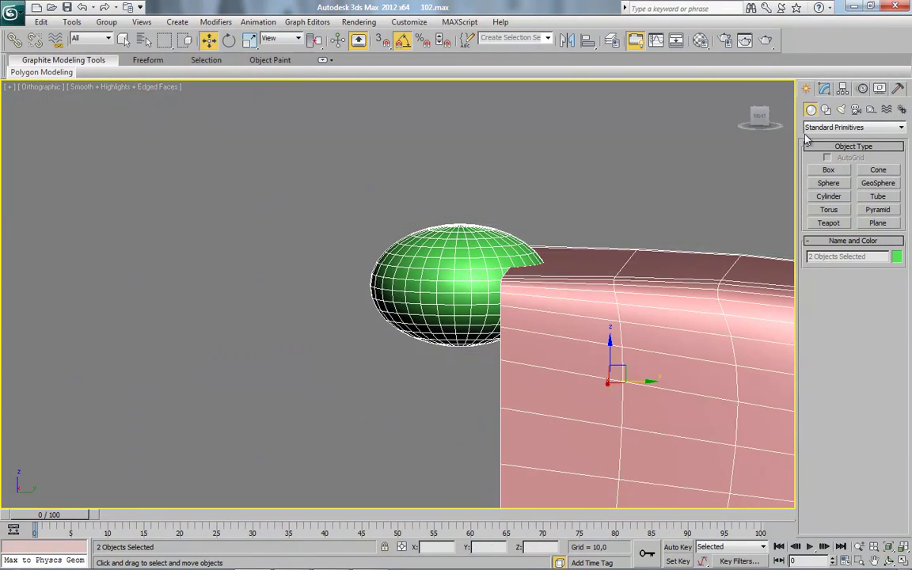
Isolate the flattened sphere in the side view and move the isolation notice clear of it.
{"action": "left_click", "coordinate": [758, 116]}
{"action": "left_click", "coordinate": [687, 191]}
{"action": "left_click", "coordinate": [441, 261]}
{"action": "middle_click_drag", "start_coordinate": [475, 315], "coordinate": [436, 314]}
{"action": "scroll", "coordinate": [436, 315], "scroll_direction": "up", "scroll_amount": 5}
{"action": "right_click", "coordinate": [489, 293]}
{"action": "left_click", "coordinate": [533, 195]}
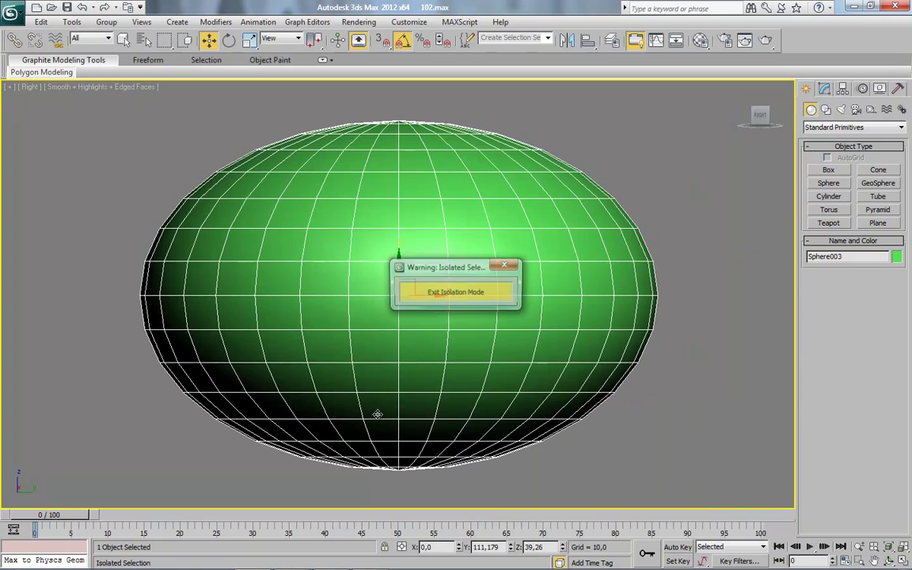
{"action": "left_click_drag", "start_coordinate": [463, 264], "coordinate": [655, 96]}
Reduce the sphere's segments to 20.
{"action": "left_click", "coordinate": [824, 88]}
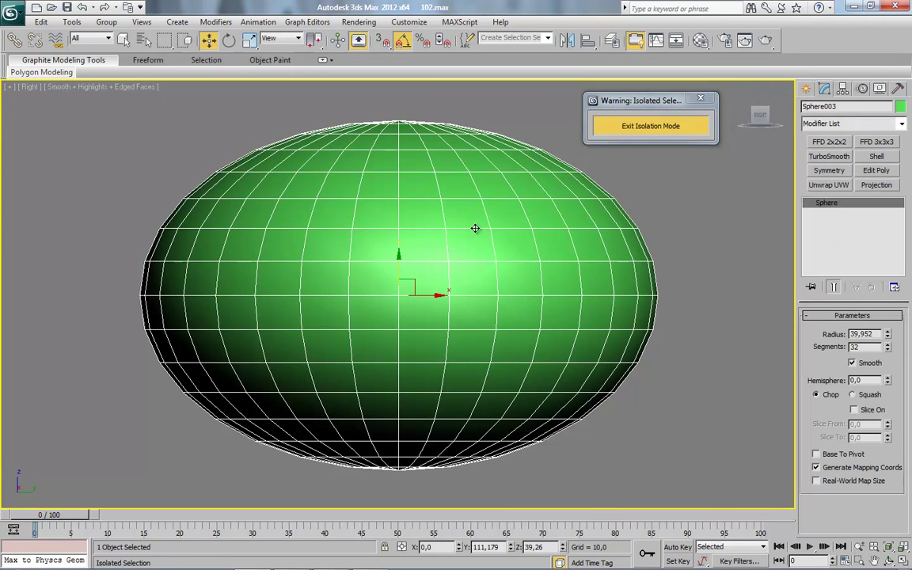
{"action": "right_click", "coordinate": [421, 199]}
{"action": "left_click_drag", "start_coordinate": [888, 350], "coordinate": [888, 350]}
{"action": "left_click", "coordinate": [888, 350]}
{"action": "left_click", "coordinate": [888, 350]}
{"action": "middle_click_drag", "start_coordinate": [470, 260], "coordinate": [456, 301], "text": "alt"}
{"action": "left_click", "coordinate": [759, 123]}
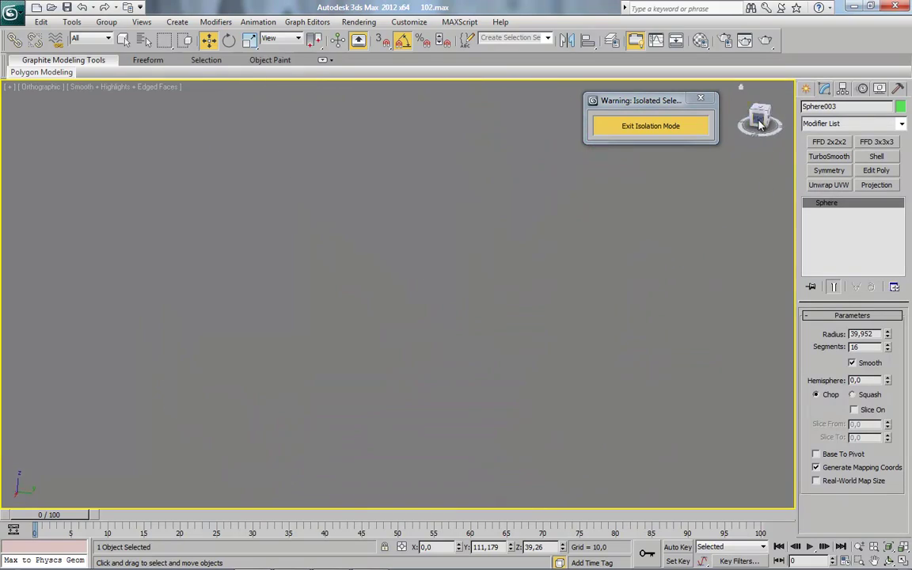
{"action": "middle_click_drag", "start_coordinate": [675, 361], "coordinate": [483, 459], "text": "alt"}
{"action": "left_click", "coordinate": [759, 118]}
{"action": "left_click", "coordinate": [888, 349]}
{"action": "left_click", "coordinate": [889, 348]}
{"action": "left_click", "coordinate": [888, 348]}
{"action": "left_click", "coordinate": [889, 348]}
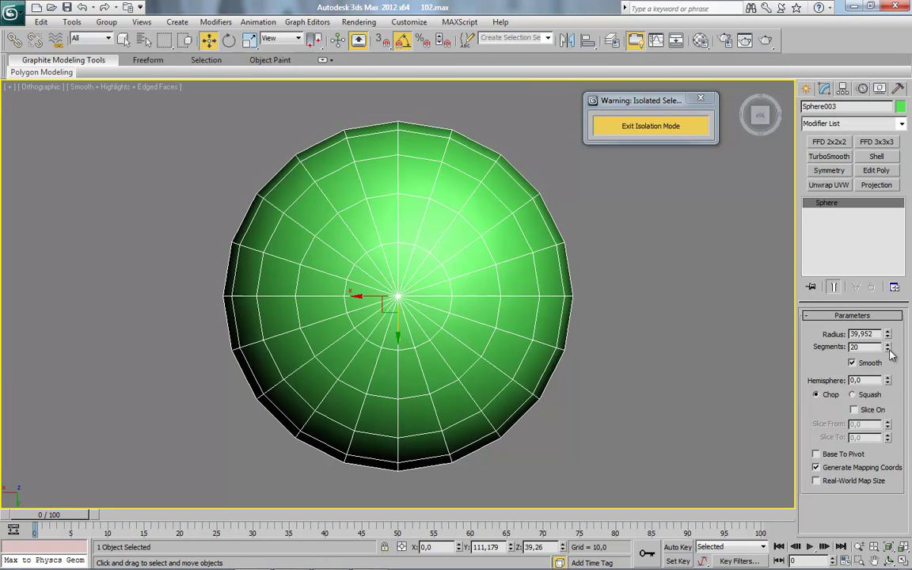
Convert the flattened sphere to an editable poly, seen from the side.
{"action": "middle_click_drag", "start_coordinate": [254, 413], "coordinate": [356, 323], "text": "alt"}
{"action": "left_click", "coordinate": [757, 119]}
{"action": "key", "text": "z"}
{"action": "right_click", "coordinate": [506, 203]}
{"action": "left_click", "coordinate": [519, 387]}
Delete all polygons in the upper half of the sphere, leaving an open bowl.
{"action": "left_click", "coordinate": [866, 342]}
{"action": "middle_click_drag", "start_coordinate": [399, 243], "coordinate": [383, 299]}
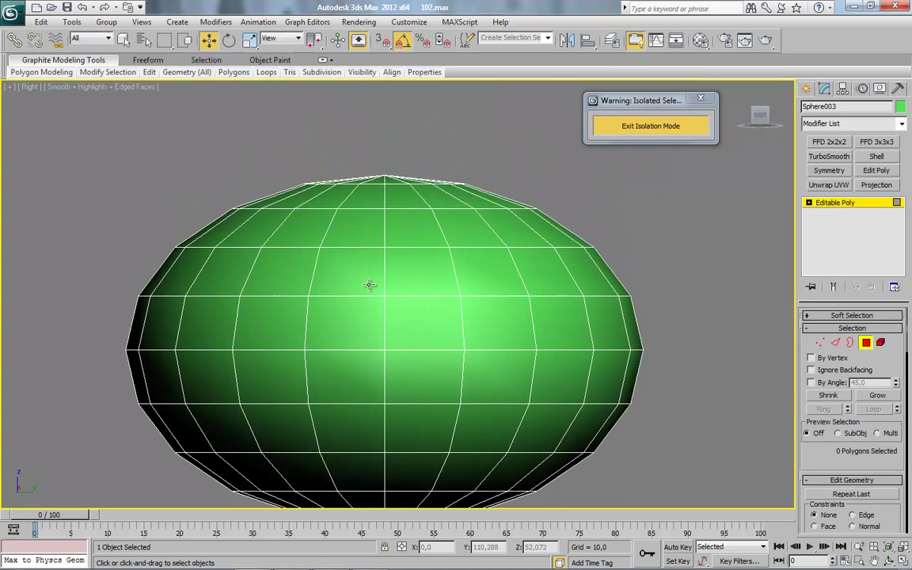
{"action": "left_click_drag", "start_coordinate": [112, 132], "coordinate": [726, 319]}
{"action": "key", "text": "Delete"}
{"action": "scroll", "coordinate": [557, 405], "scroll_direction": "down", "scroll_amount": 3}
Flip all polygons of the remaining bowl so they face inward, and clear the selection.
{"action": "left_click_drag", "start_coordinate": [610, 218], "coordinate": [193, 393]}
{"action": "scroll", "coordinate": [819, 462], "scroll_direction": "down", "scroll_amount": 10}
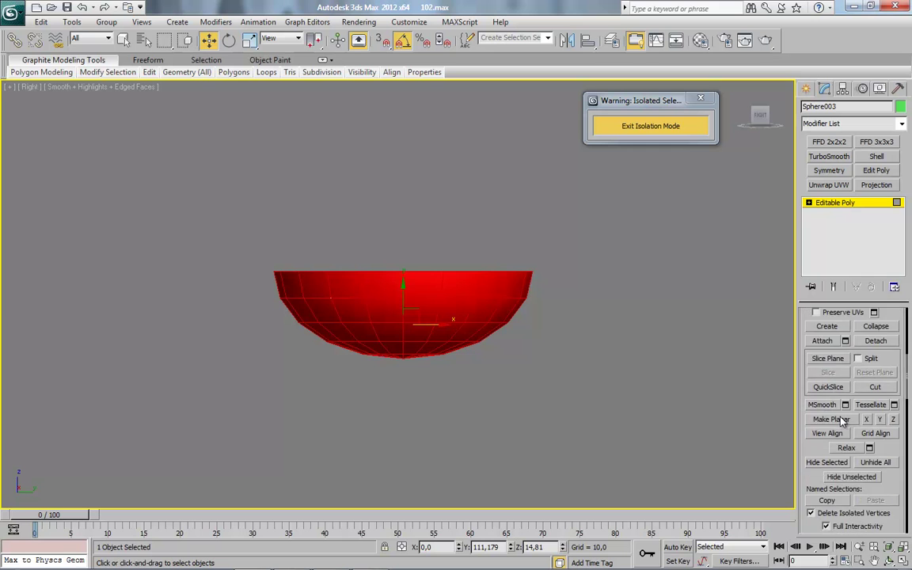
{"action": "left_click", "coordinate": [875, 413]}
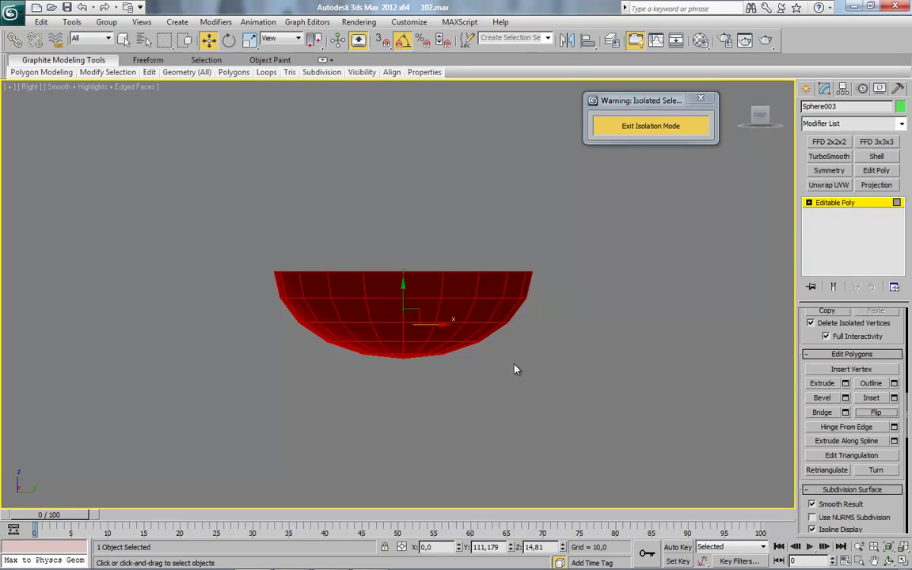
{"action": "left_click", "coordinate": [517, 368]}
{"action": "mouse_move", "coordinate": [557, 336]}
{"action": "middle_mouse_down", "text": "alt"}
{"action": "mouse_move", "coordinate": [524, 397]}
{"action": "mouse_move", "coordinate": [553, 342]}
{"action": "middle_mouse_up", "text": "alt"}
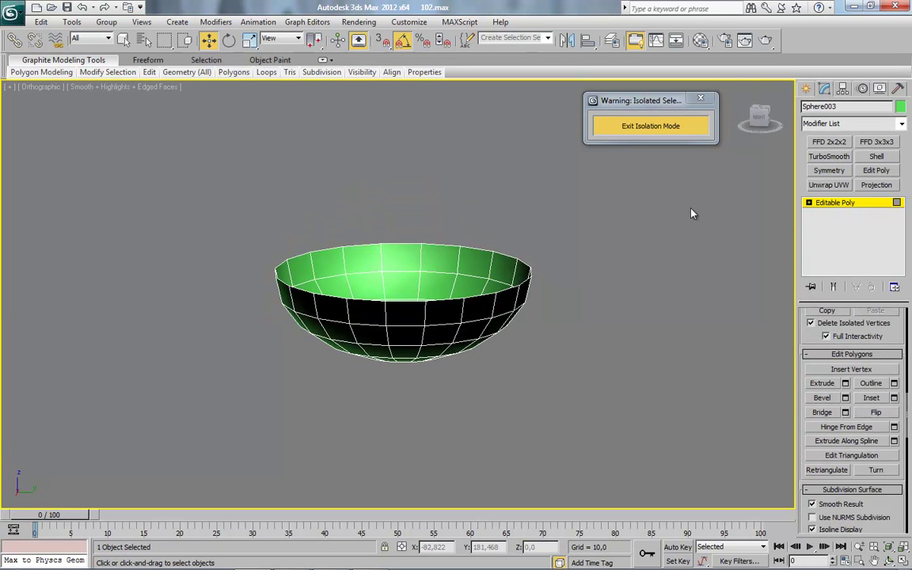
Flatten the bowl by scaling it along its vertical axis to about 35 percent, seen from the side.
{"action": "left_click", "coordinate": [757, 120]}
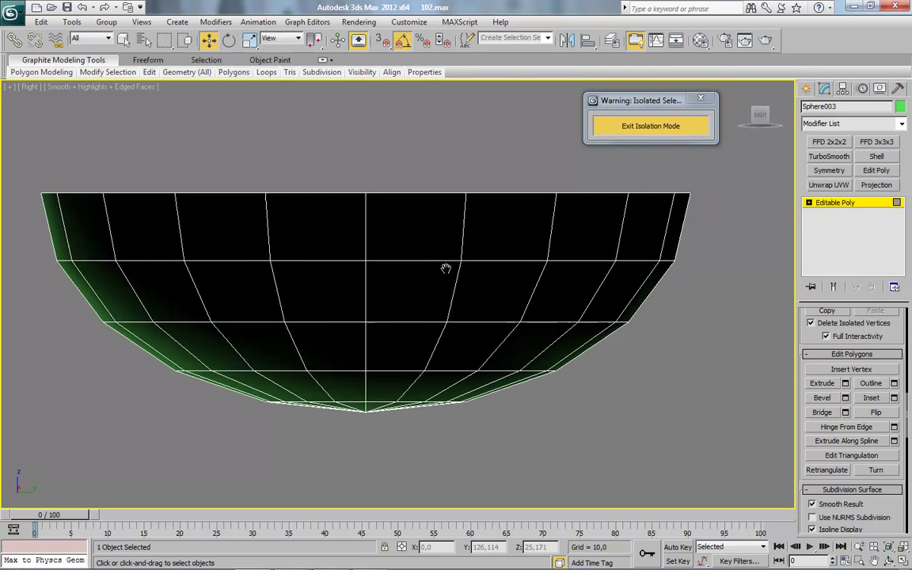
{"action": "left_click", "coordinate": [252, 45]}
{"action": "middle_click_drag", "start_coordinate": [348, 221], "coordinate": [336, 227]}
{"action": "left_click", "coordinate": [842, 206]}
{"action": "left_click_drag", "start_coordinate": [370, 234], "coordinate": [382, 291]}
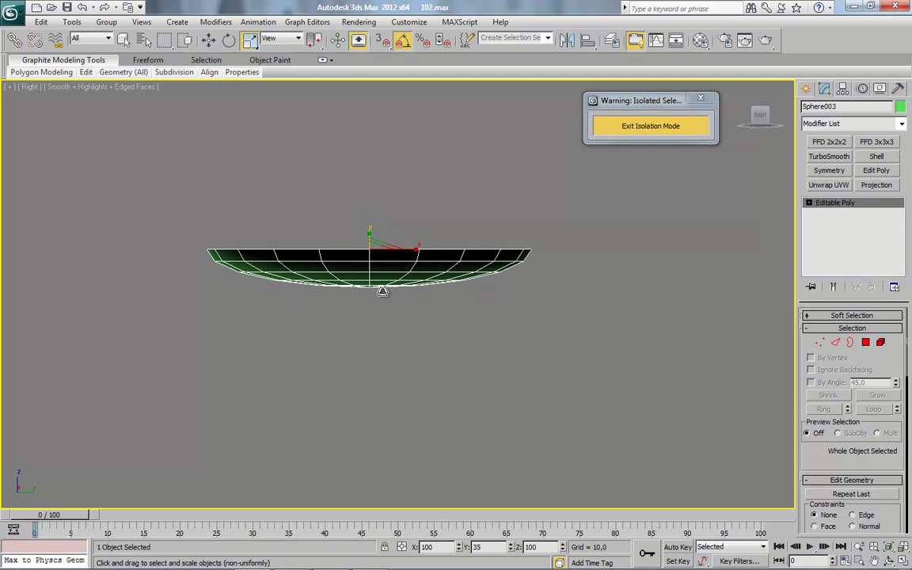
{"action": "middle_click_drag", "start_coordinate": [382, 291], "coordinate": [554, 277], "text": "alt"}
Delete the rear half of the bowl's polygons, seen from above, leaving a half bowl with one straight edge.
{"action": "left_click", "coordinate": [758, 117]}
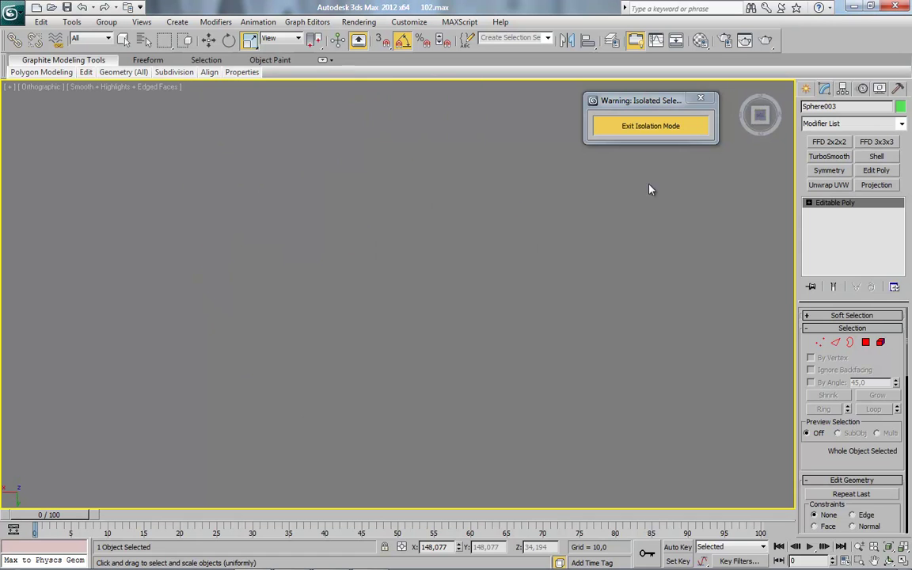
{"action": "left_click", "coordinate": [867, 342]}
{"action": "middle_click_drag", "start_coordinate": [411, 269], "coordinate": [411, 307]}
{"action": "scroll", "coordinate": [410, 307], "scroll_direction": "down", "scroll_amount": 3}
{"action": "left_click_drag", "start_coordinate": [221, 140], "coordinate": [612, 304]}
{"action": "left_click", "coordinate": [614, 308]}
{"action": "left_click_drag", "start_coordinate": [545, 158], "coordinate": [242, 316]}
{"action": "key", "text": "Delete"}
{"action": "left_click_drag", "start_coordinate": [455, 323], "coordinate": [455, 323]}
{"action": "key", "text": "Delete"}
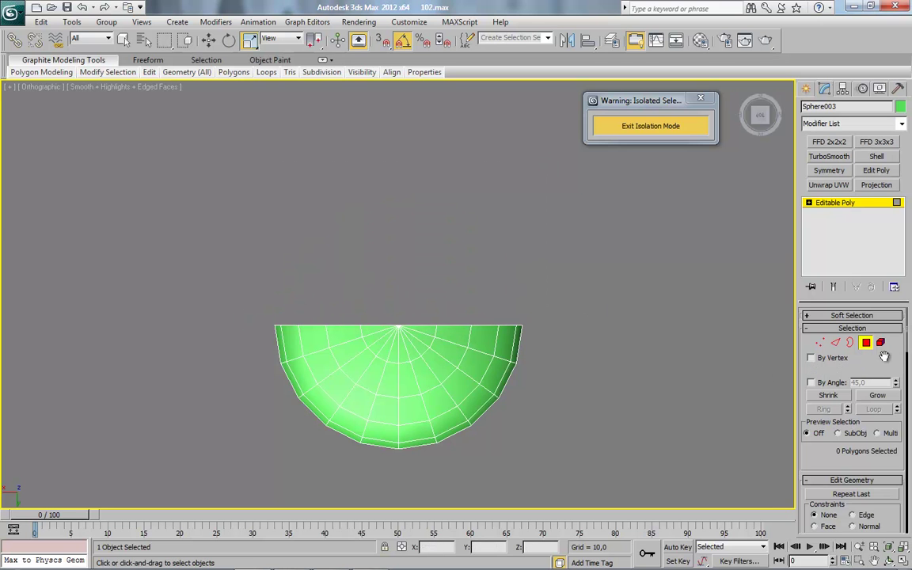
Finish polygon editing on the half bowl and unhide all objects in the scene.
{"action": "left_click", "coordinate": [866, 342]}
{"action": "right_click", "coordinate": [493, 359]}
{"action": "left_click", "coordinate": [528, 304]}
{"action": "middle_click_drag", "start_coordinate": [503, 371], "coordinate": [501, 311]}
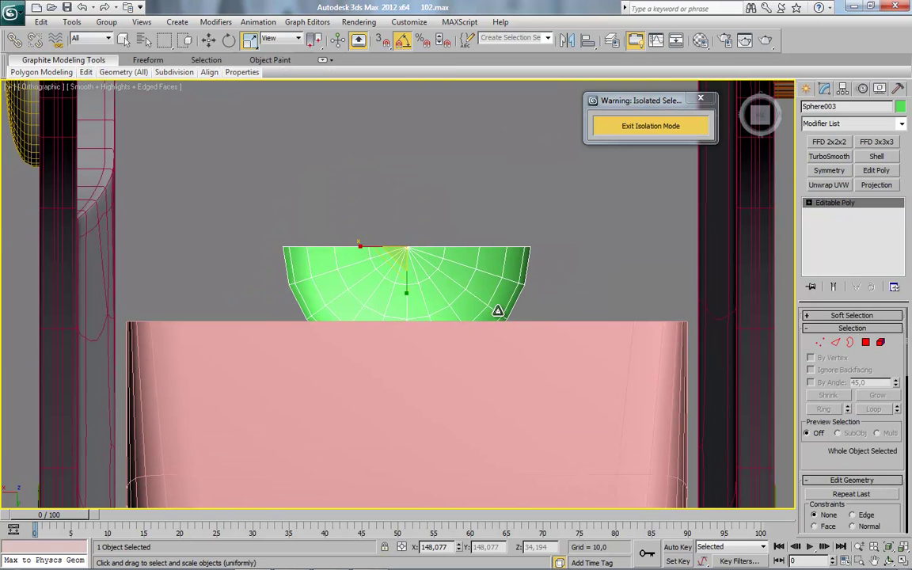
Make the pink housing box see-through and reselect the half bowl in the top view.
{"action": "left_click", "coordinate": [209, 41]}
{"action": "scroll", "coordinate": [435, 296], "scroll_direction": "up", "scroll_amount": 3}
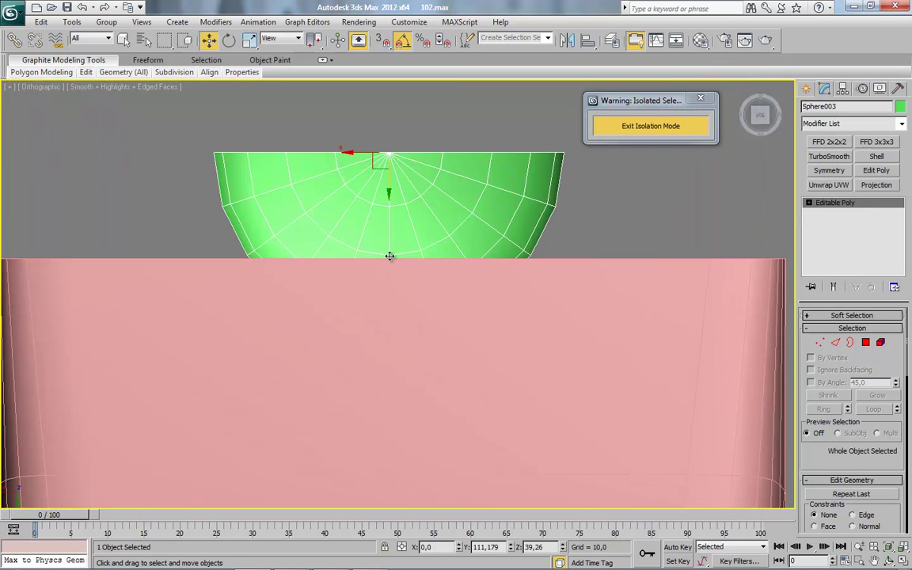
{"action": "middle_click_drag", "start_coordinate": [364, 351], "coordinate": [471, 264], "text": "alt"}
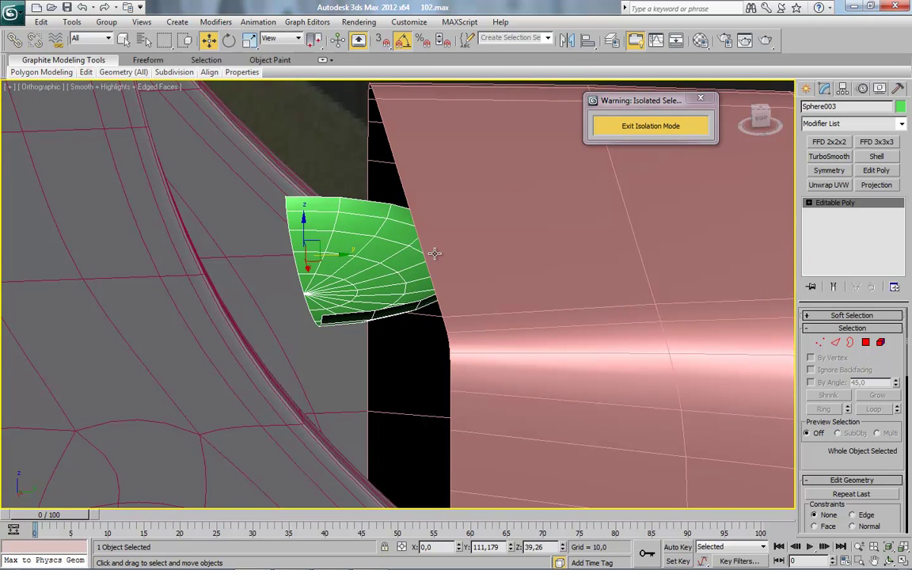
{"action": "left_click", "coordinate": [490, 249]}
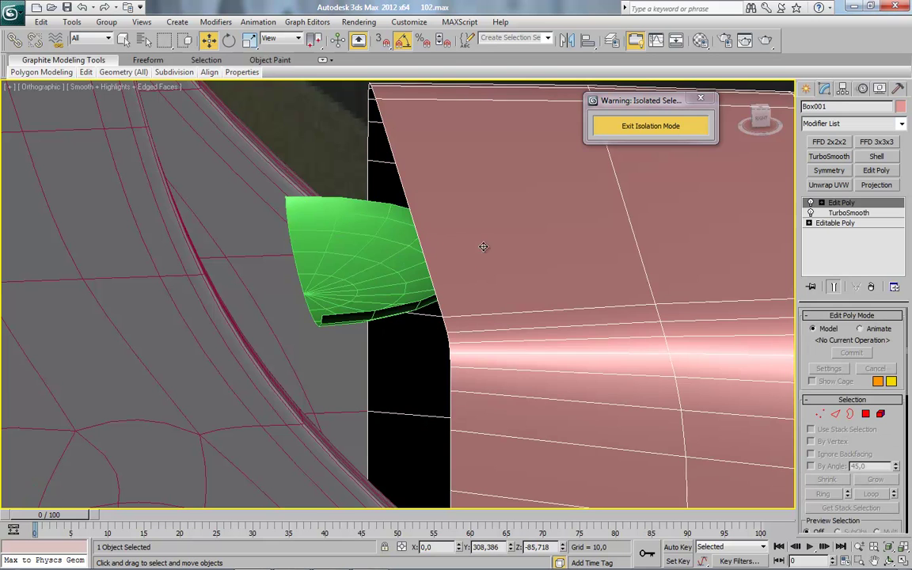
{"action": "scroll", "coordinate": [590, 332], "scroll_direction": "up", "scroll_amount": 5}
{"action": "left_click", "coordinate": [772, 105]}
{"action": "middle_click_drag", "start_coordinate": [759, 115], "coordinate": [173, 305]}
{"action": "key", "text": "alt+x"}
{"action": "left_click", "coordinate": [307, 171]}
{"action": "middle_click_drag", "start_coordinate": [242, 240], "coordinate": [313, 244]}
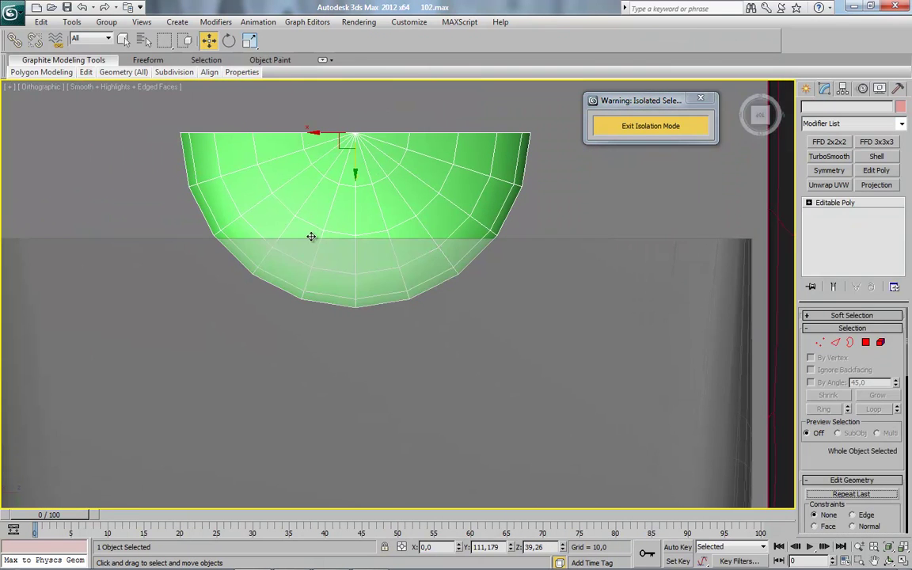
Move the half bowl along Y to about 147 so its straight edge lines up with the housing's edge.
{"action": "left_click_drag", "start_coordinate": [350, 170], "coordinate": [355, 271]}
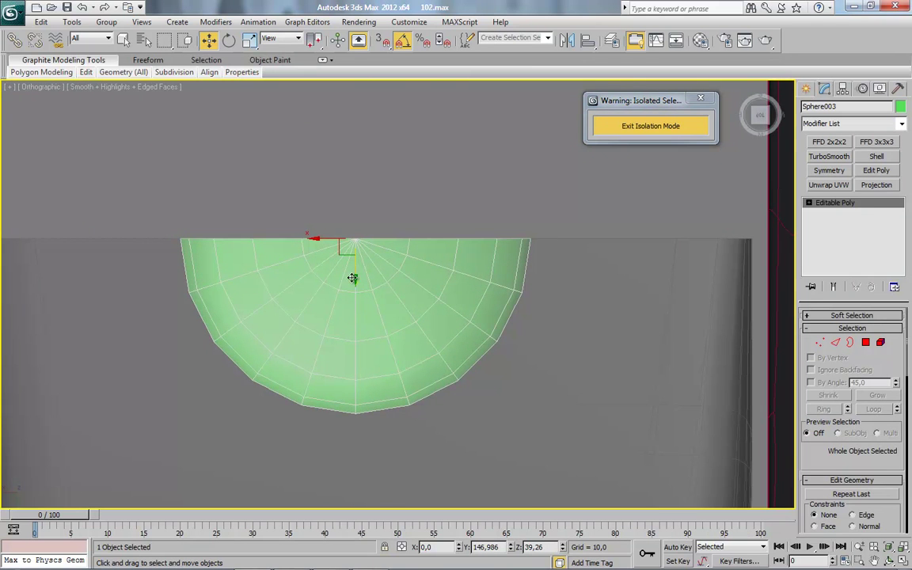
{"action": "middle_click_drag", "start_coordinate": [332, 303], "coordinate": [334, 310]}
{"action": "scroll", "coordinate": [334, 309], "scroll_direction": "down", "scroll_amount": 2}
{"action": "middle_click_drag", "start_coordinate": [345, 358], "coordinate": [358, 335]}
{"action": "scroll", "coordinate": [358, 336], "scroll_direction": "up", "scroll_amount": 1}
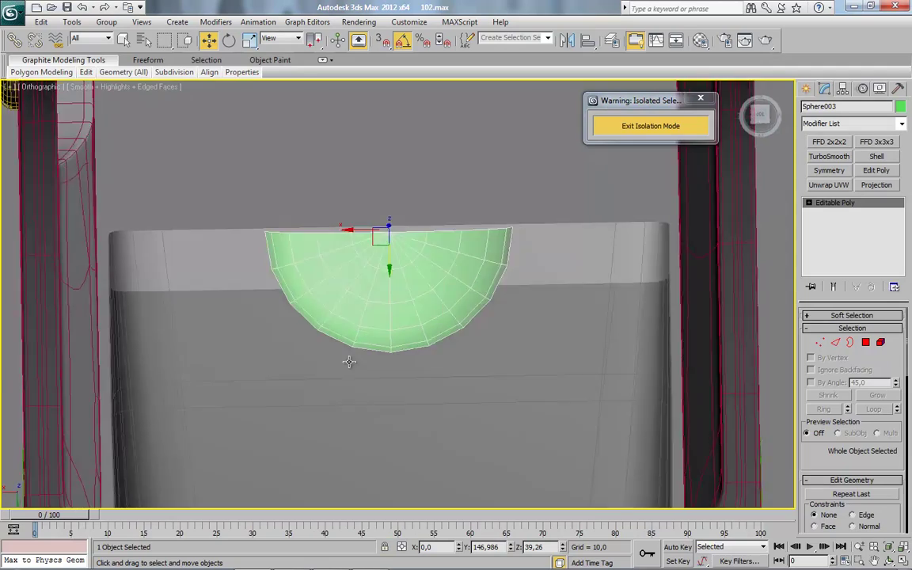
{"action": "middle_click_drag", "start_coordinate": [346, 362], "coordinate": [478, 268], "text": "alt"}
{"action": "middle_click_drag", "start_coordinate": [478, 267], "coordinate": [353, 371], "text": "alt"}
{"action": "scroll", "coordinate": [499, 346], "scroll_direction": "up", "scroll_amount": 8}
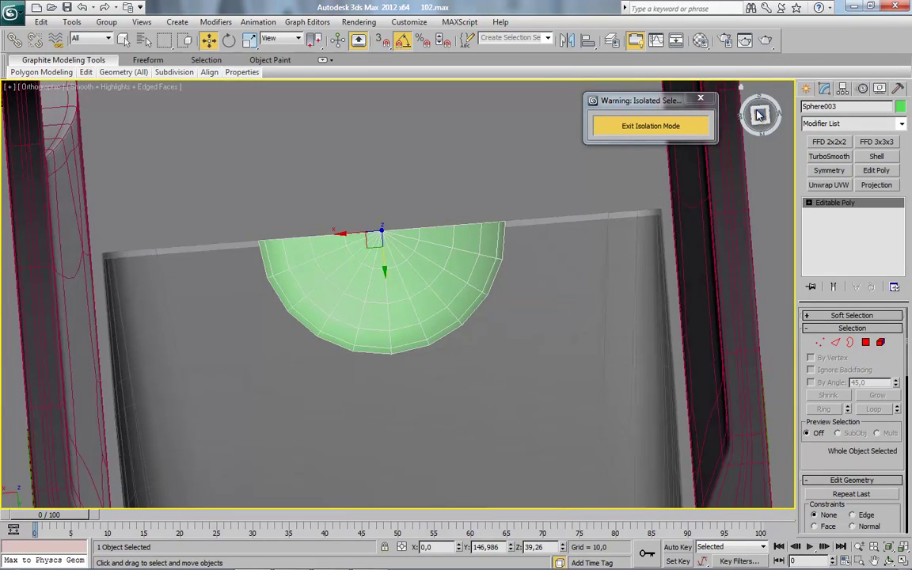
{"action": "middle_click_drag", "start_coordinate": [430, 349], "coordinate": [438, 354]}
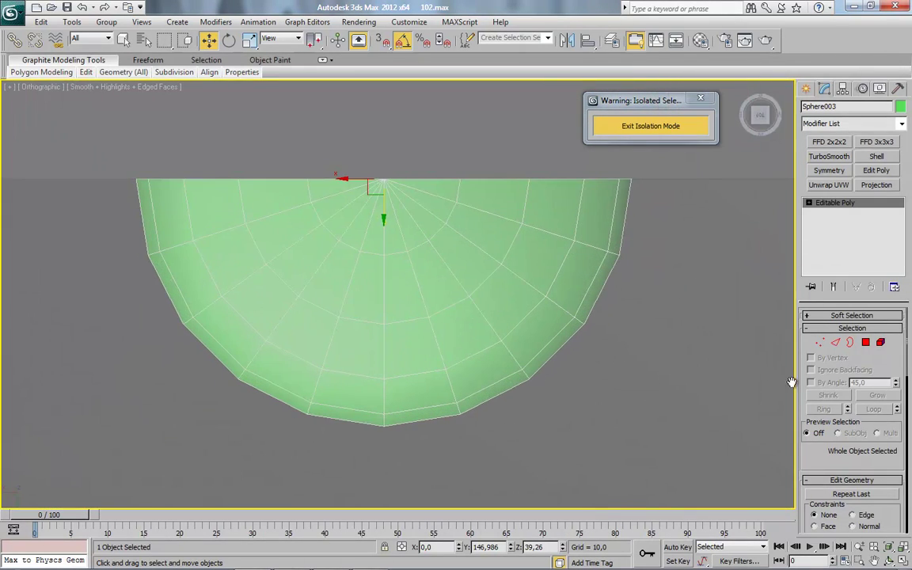
Turn on vertex snapping and try to cut along the curved rim on the half bowl's own mesh.
{"action": "right_click", "coordinate": [328, 323]}
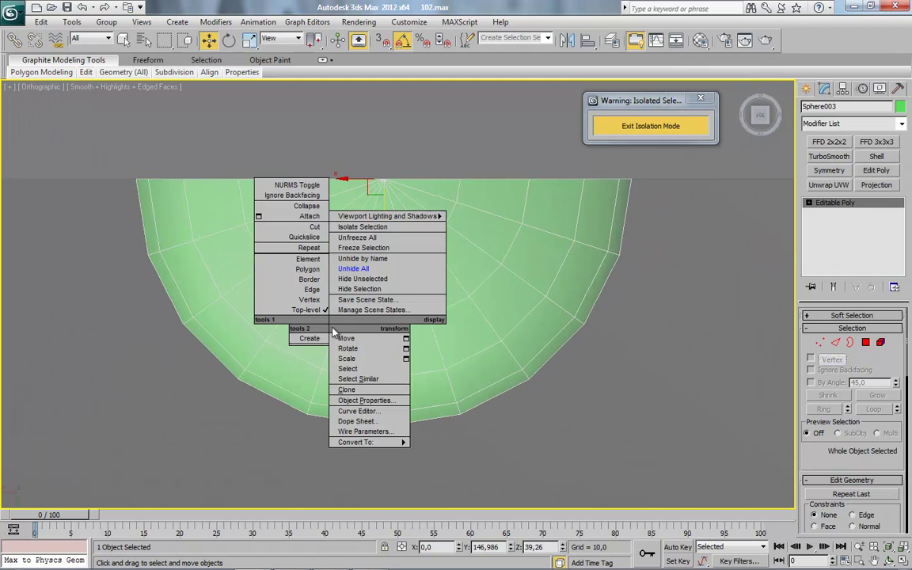
{"action": "left_click", "coordinate": [312, 227]}
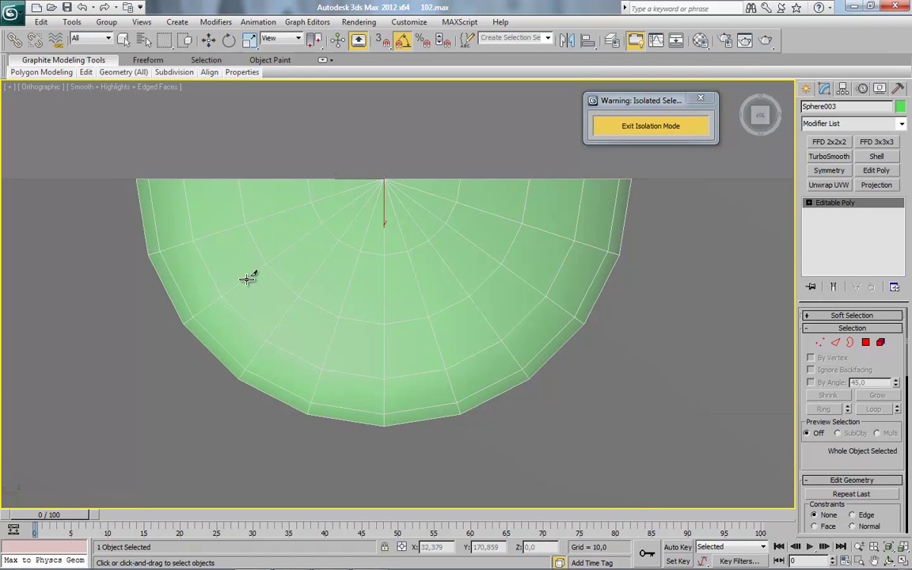
{"action": "key", "text": "s"}
{"action": "left_click", "coordinate": [139, 184]}
{"action": "left_click", "coordinate": [184, 321]}
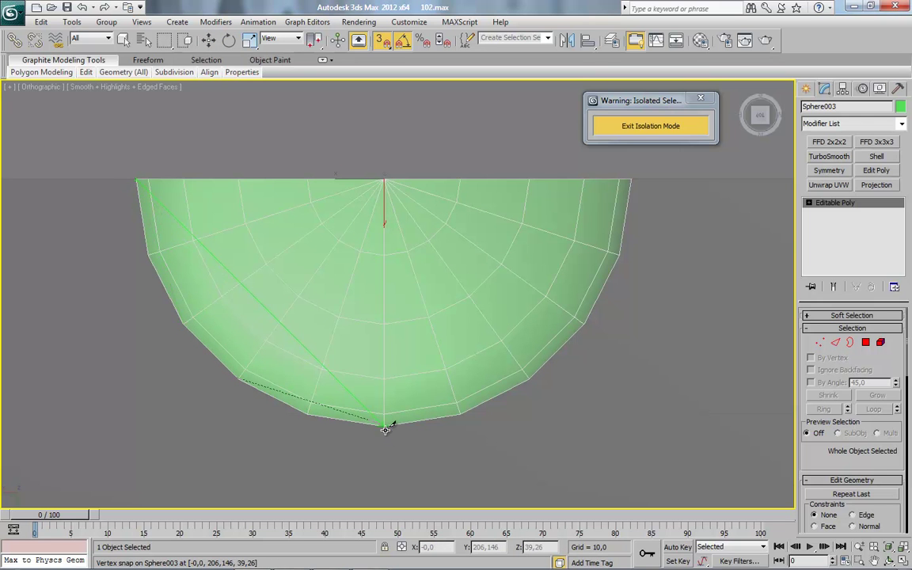
{"action": "left_click", "coordinate": [462, 413]}
{"action": "right_click", "coordinate": [511, 407]}
{"action": "right_click", "coordinate": [519, 384]}
{"action": "right_click", "coordinate": [506, 380]}
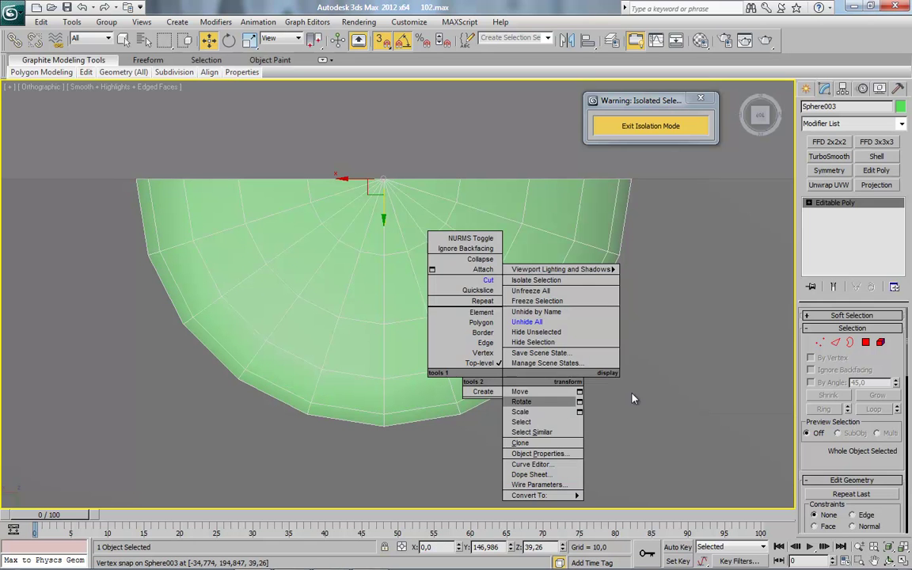
Cut the half bowl's curved outline into the housing's face, snapping to each rim vertex from one end to the other.
{"action": "left_click", "coordinate": [651, 245]}
{"action": "middle_click_drag", "start_coordinate": [503, 338], "coordinate": [528, 309]}
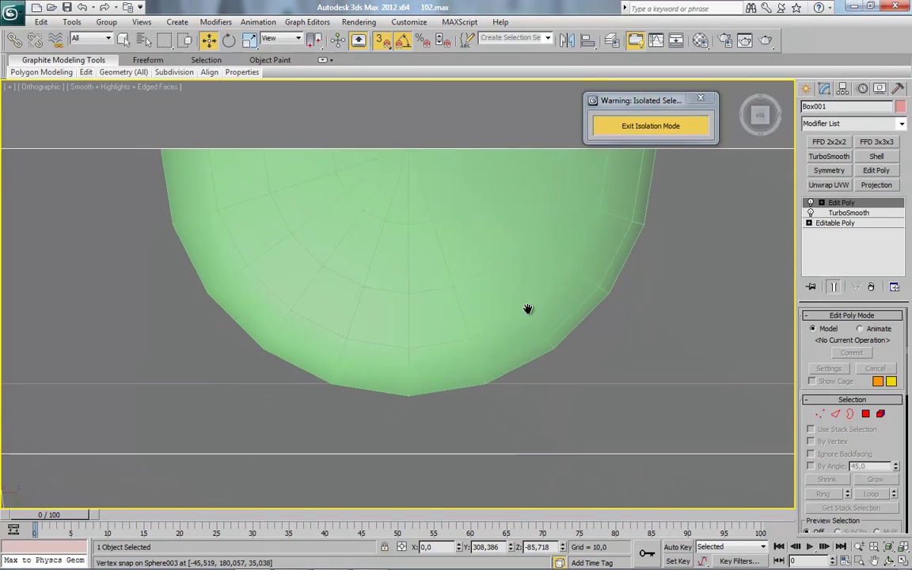
{"action": "right_click", "coordinate": [408, 301]}
{"action": "left_click", "coordinate": [392, 206]}
{"action": "right_click", "coordinate": [406, 275]}
{"action": "right_click", "coordinate": [399, 255]}
{"action": "left_click", "coordinate": [340, 146]}
{"action": "left_click", "coordinate": [162, 149]}
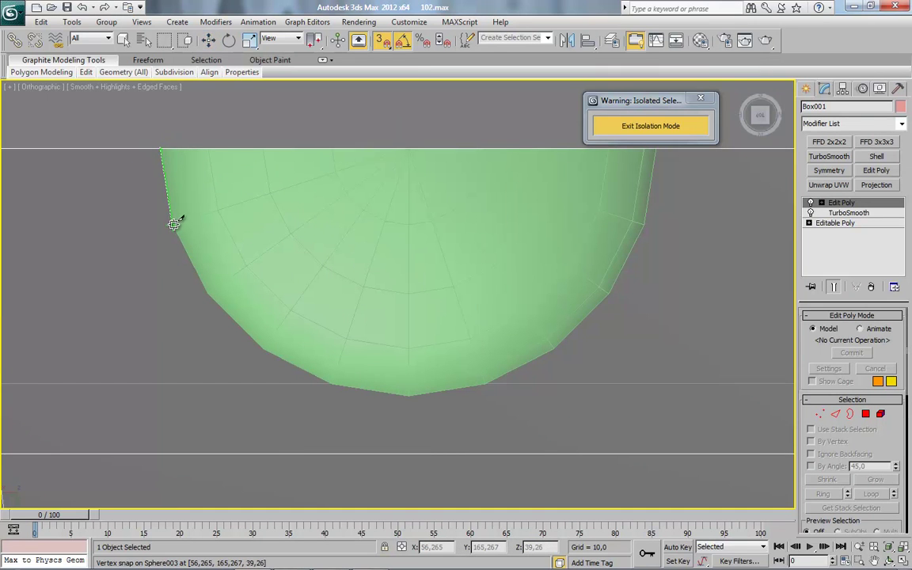
{"action": "left_click", "coordinate": [173, 224]}
{"action": "left_click", "coordinate": [207, 294]}
{"action": "left_click", "coordinate": [264, 349]}
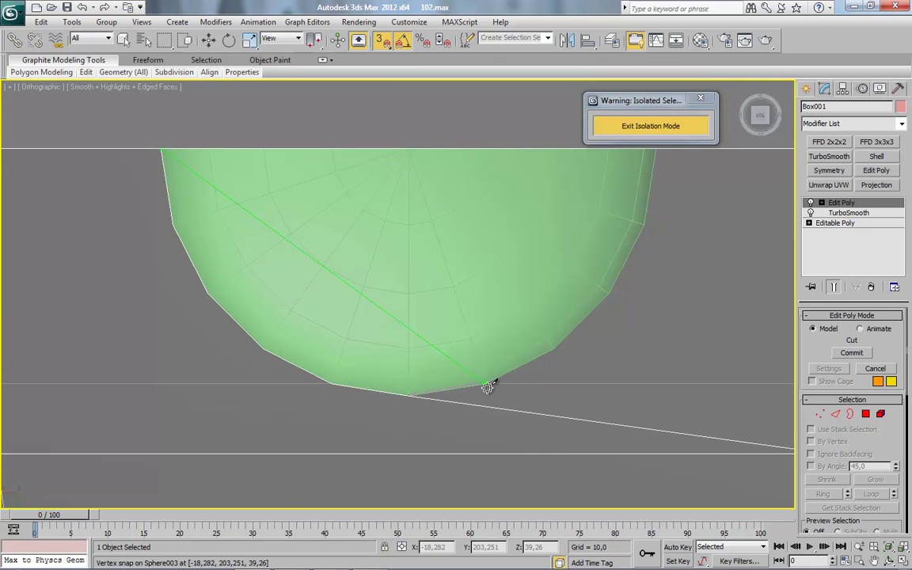
{"action": "left_click", "coordinate": [656, 150]}
{"action": "right_click", "coordinate": [665, 239]}
Delete the housing polygon inside the cut outline to open the recess, and leave polygon editing.
{"action": "scroll", "coordinate": [443, 371], "scroll_direction": "down", "scroll_amount": 6}
{"action": "middle_click_drag", "start_coordinate": [421, 358], "coordinate": [427, 380], "text": "alt"}
{"action": "middle_click_drag", "start_coordinate": [305, 252], "coordinate": [419, 328], "text": "alt"}
{"action": "scroll", "coordinate": [330, 236], "scroll_direction": "up", "scroll_amount": 5}
{"action": "scroll", "coordinate": [492, 393], "scroll_direction": "up", "scroll_amount": 2}
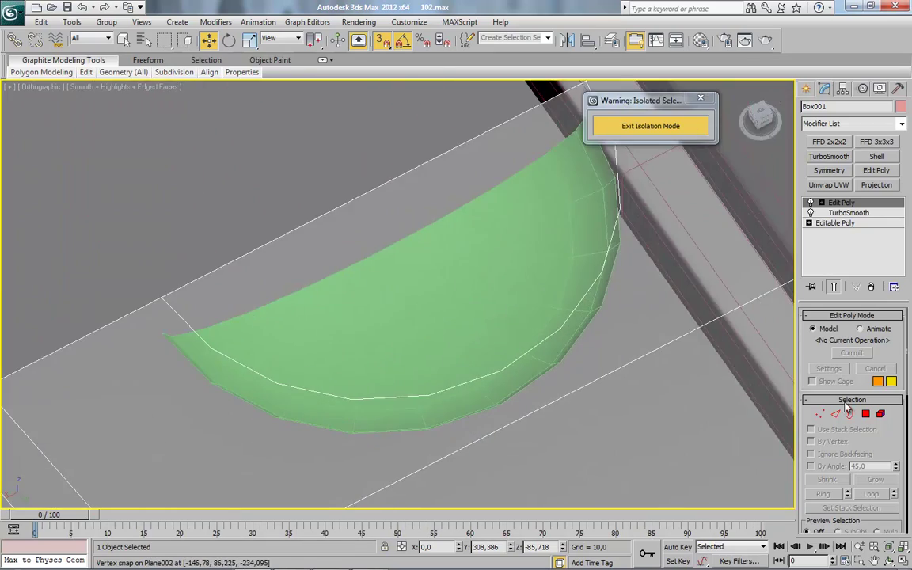
{"action": "key", "text": "4"}
{"action": "left_click", "coordinate": [482, 291]}
{"action": "key", "text": "Delete"}
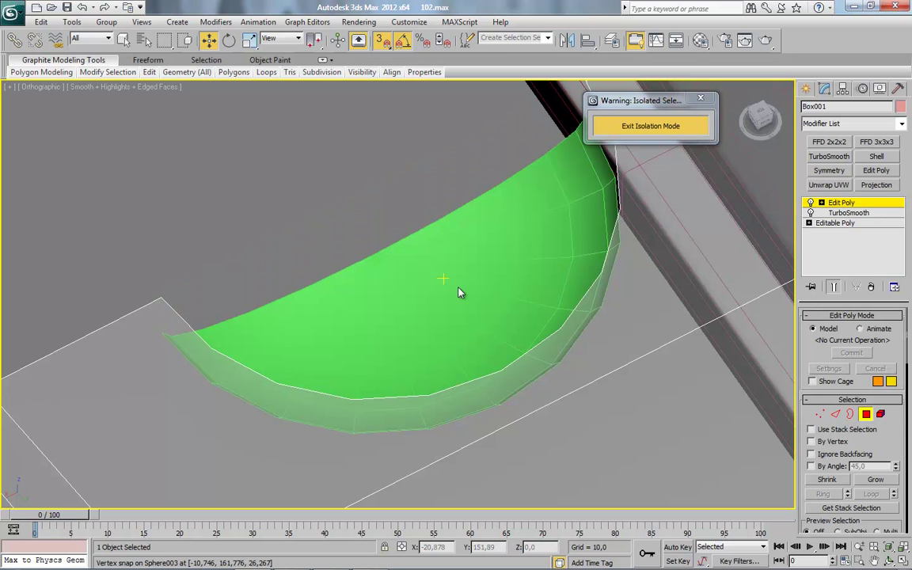
{"action": "left_click", "coordinate": [864, 416]}
Raise the half bowl by snapping its corner vertex to the matching corner of the housing opening, and turn off snapping.
{"action": "middle_click_drag", "start_coordinate": [508, 287], "coordinate": [563, 391], "text": "alt"}
{"action": "left_click", "coordinate": [471, 273]}
{"action": "middle_click_drag", "start_coordinate": [542, 283], "coordinate": [479, 310]}
{"action": "scroll", "coordinate": [481, 310], "scroll_direction": "up", "scroll_amount": 2}
{"action": "middle_click_drag", "start_coordinate": [392, 262], "coordinate": [413, 339]}
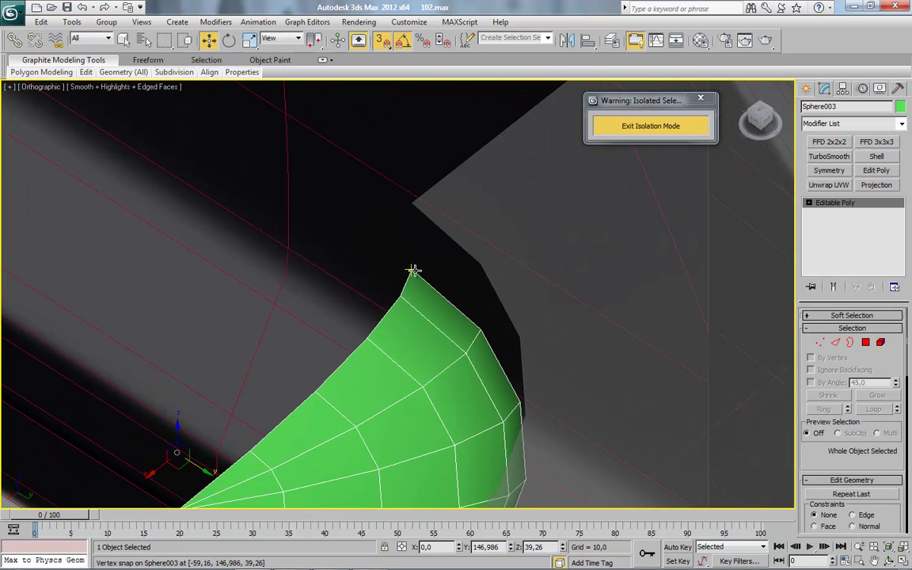
{"action": "scroll", "coordinate": [413, 277], "scroll_direction": "up", "scroll_amount": 2}
{"action": "left_click_drag", "start_coordinate": [420, 271], "coordinate": [422, 181]}
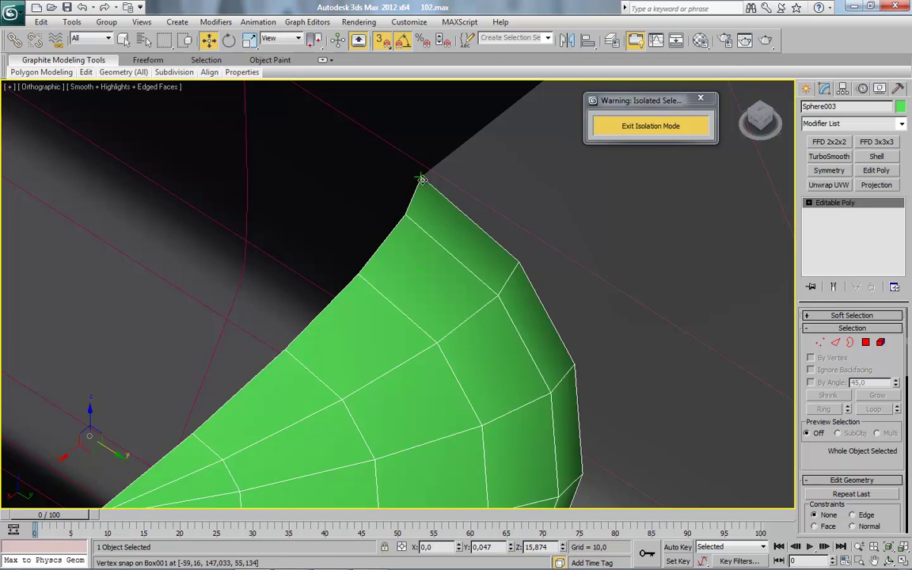
{"action": "scroll", "coordinate": [456, 295], "scroll_direction": "down", "scroll_amount": 8}
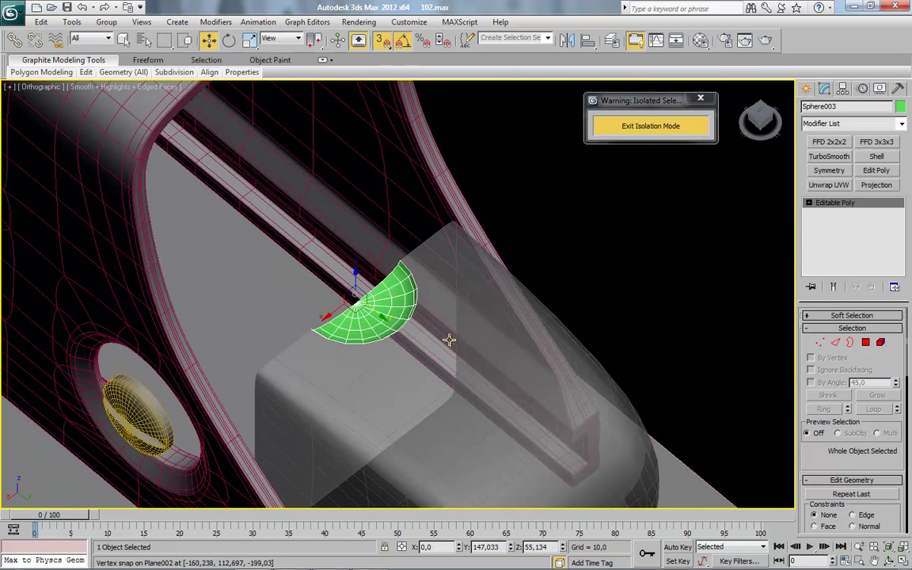
{"action": "middle_click_drag", "start_coordinate": [433, 366], "coordinate": [444, 318]}
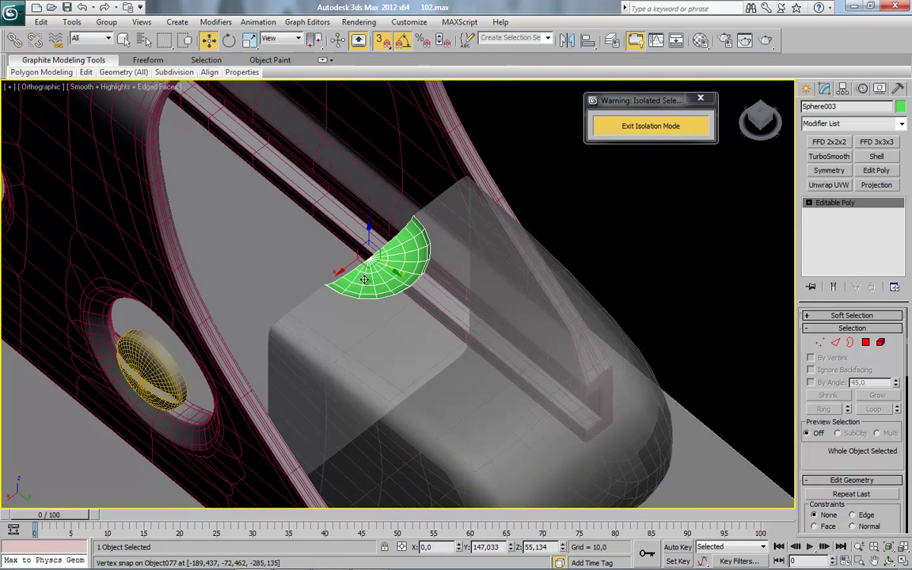
{"action": "key", "text": "s"}
Make one copy of the half bowl along Y, placed clear of the housing's edge at about Y 84.
{"action": "scroll", "coordinate": [480, 299], "scroll_direction": "up", "scroll_amount": 4}
{"action": "left_click", "coordinate": [481, 299]}
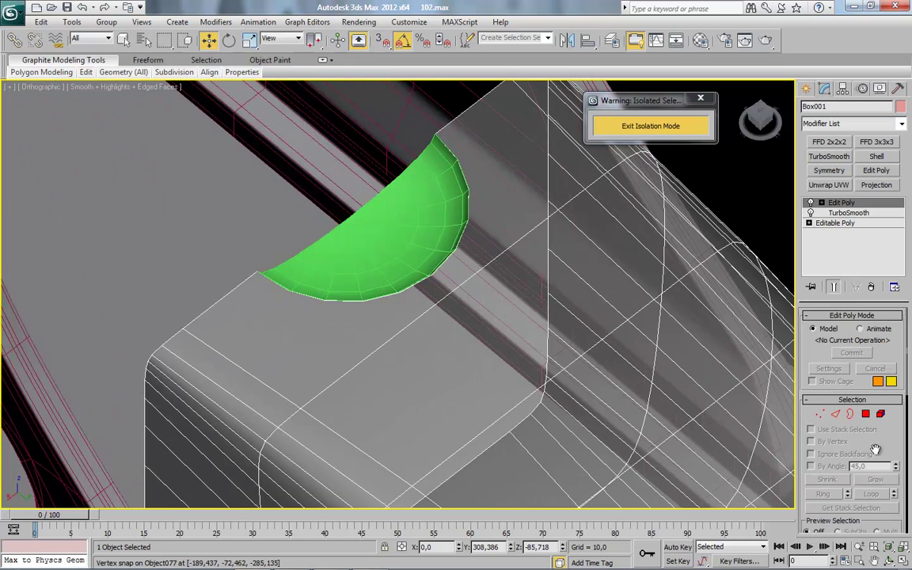
{"action": "scroll", "coordinate": [876, 449], "scroll_direction": "down", "scroll_amount": 10}
{"action": "middle_click_drag", "start_coordinate": [723, 375], "coordinate": [333, 263], "text": "alt"}
{"action": "left_click", "coordinate": [760, 119]}
{"action": "left_click", "coordinate": [759, 117]}
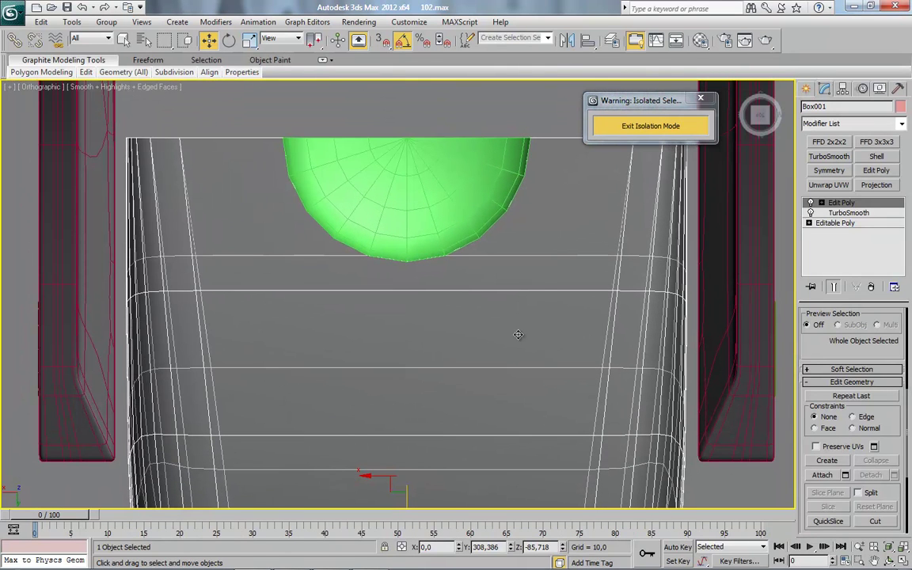
{"action": "middle_click_drag", "start_coordinate": [510, 361], "coordinate": [440, 267], "text": "alt"}
{"action": "left_click", "coordinate": [431, 202]}
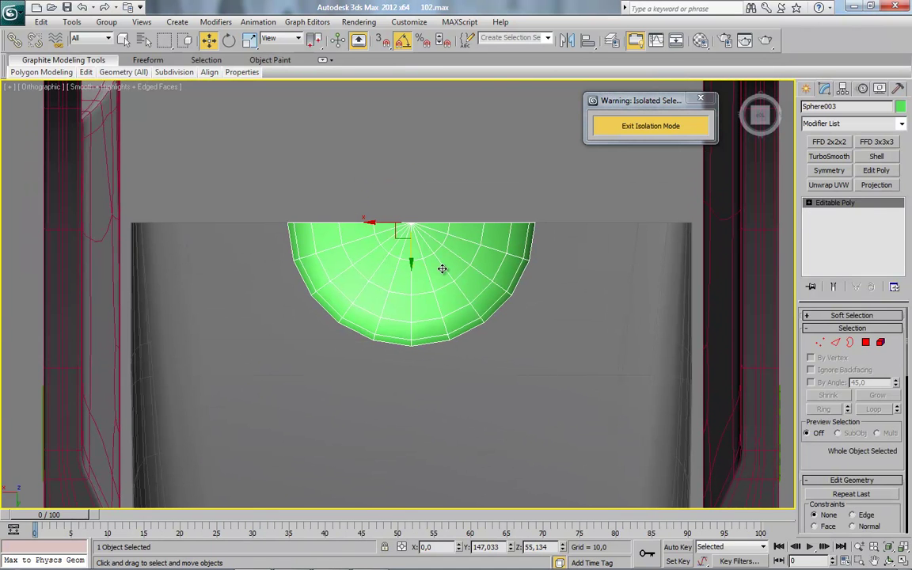
{"action": "left_click_drag", "start_coordinate": [410, 259], "coordinate": [416, 125], "text": "shift"}
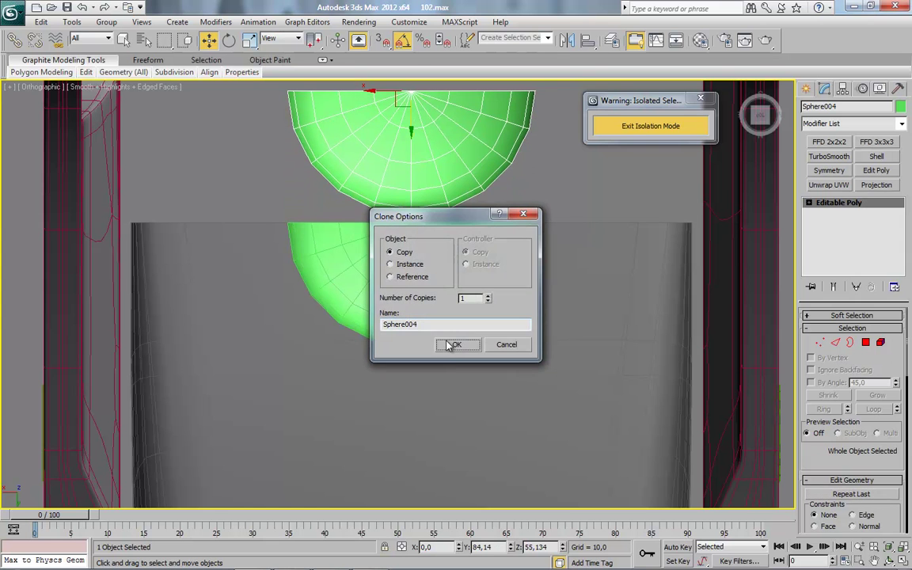
{"action": "left_click", "coordinate": [448, 322]}
QuickSlice the housing with vertex snapping, in line with the matching vertices next to the rim ends of both half bowls.
{"action": "left_click", "coordinate": [584, 251]}
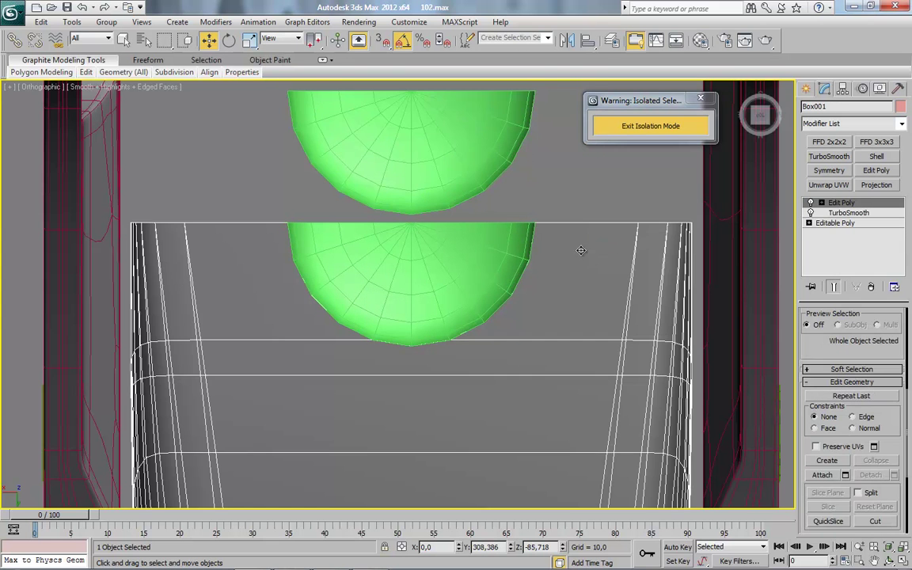
{"action": "scroll", "coordinate": [558, 261], "scroll_direction": "up", "scroll_amount": 2}
{"action": "middle_click_drag", "start_coordinate": [554, 255], "coordinate": [529, 348]}
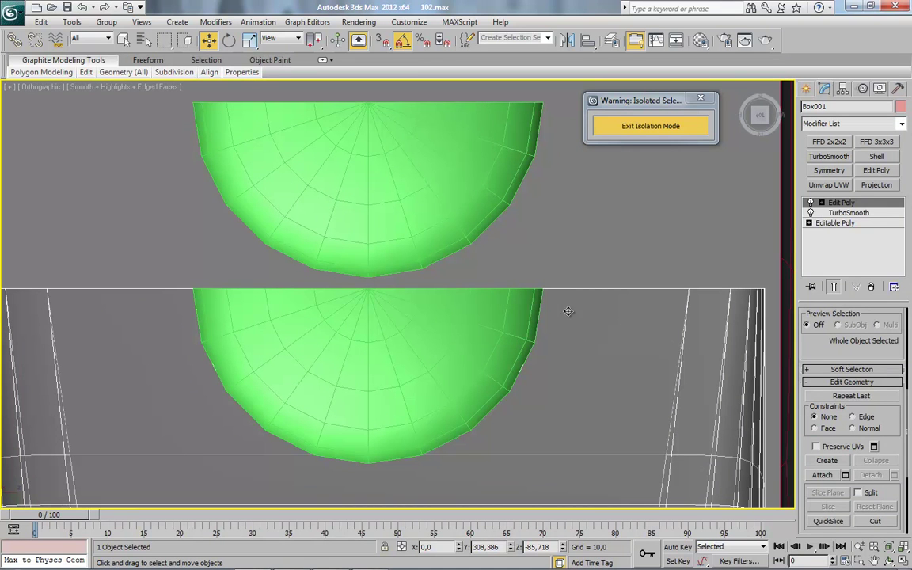
{"action": "right_click", "coordinate": [507, 310]}
{"action": "left_click", "coordinate": [484, 231]}
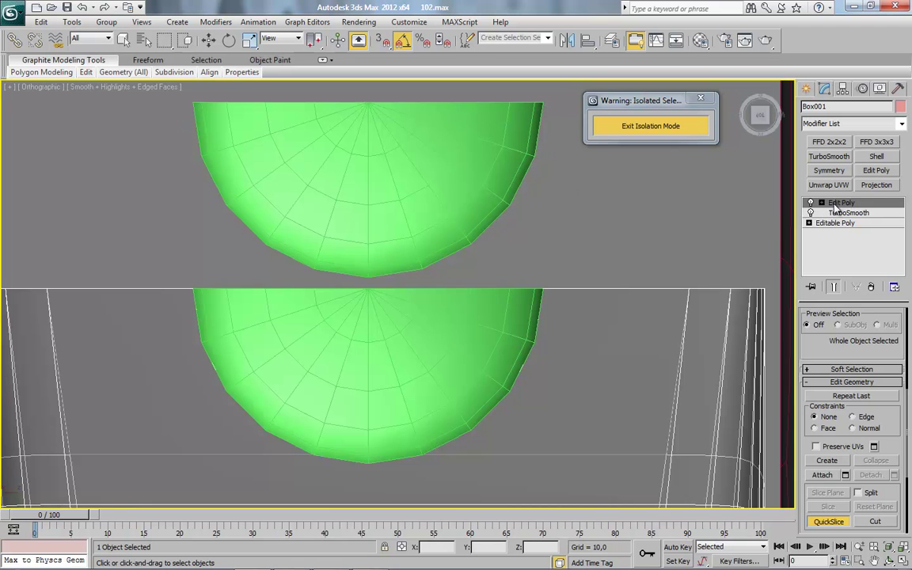
{"action": "left_click", "coordinate": [383, 43]}
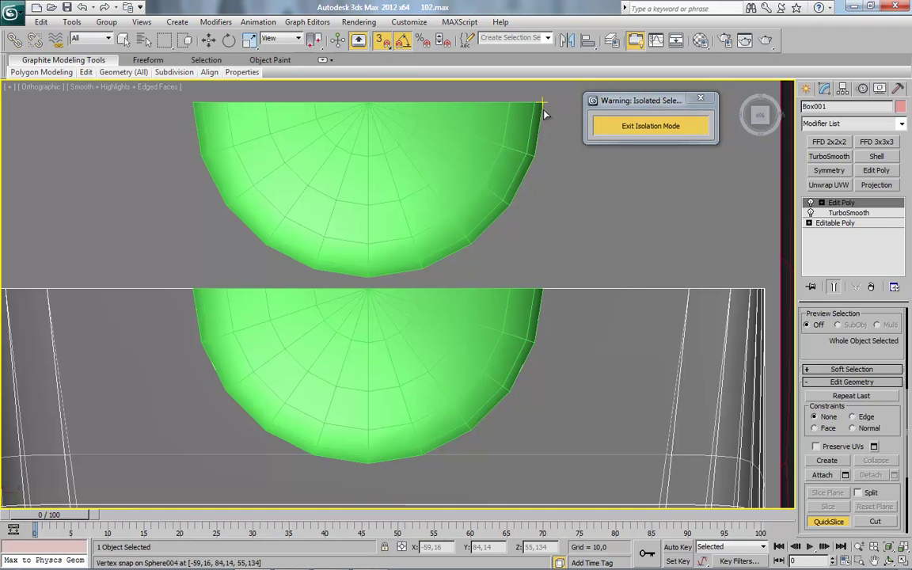
{"action": "left_click", "coordinate": [535, 160]}
{"action": "left_click", "coordinate": [534, 351]}
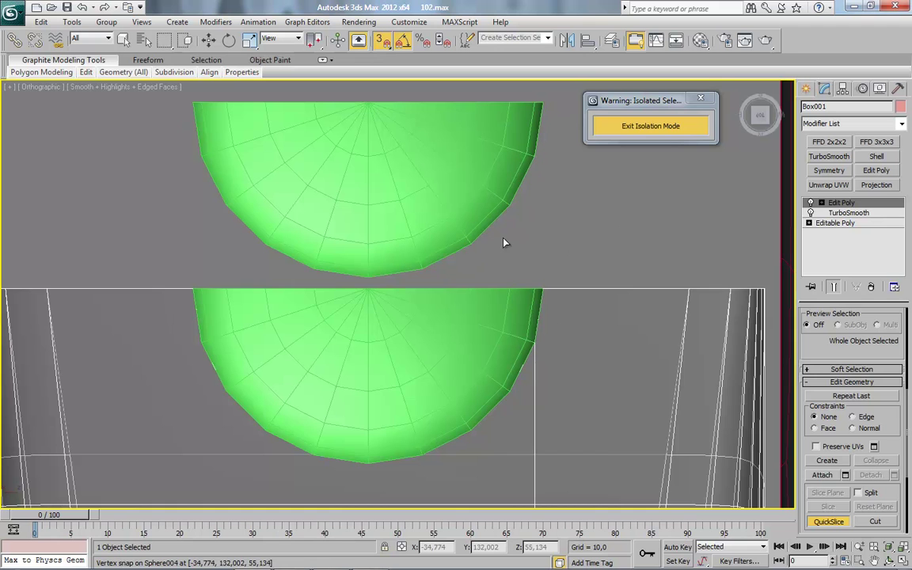
QuickSlice the housing along Y through the half bowls' next three matching rim vertices on the negative-X side and the centre vertex.
{"action": "left_click", "coordinate": [513, 212]}
{"action": "left_click", "coordinate": [511, 397]}
{"action": "left_click", "coordinate": [470, 429]}
{"action": "left_click", "coordinate": [470, 258]}
{"action": "left_click", "coordinate": [421, 270]}
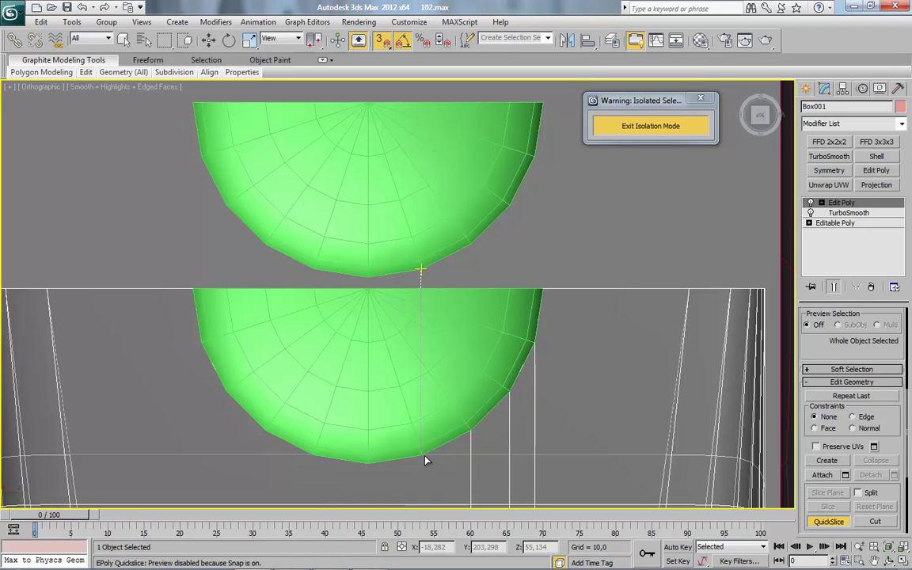
{"action": "left_click", "coordinate": [422, 458]}
{"action": "left_click", "coordinate": [368, 468]}
{"action": "left_click", "coordinate": [371, 279]}
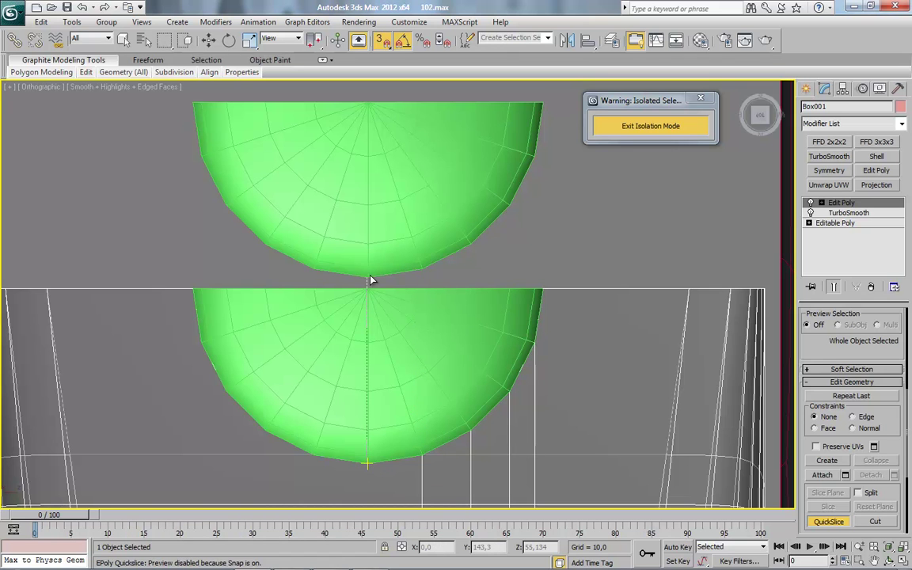
QuickSlice the housing along Y through each of the four matching rim vertices on the half bowls' positive-X side.
{"action": "left_click", "coordinate": [312, 270]}
{"action": "left_click", "coordinate": [315, 458]}
{"action": "left_click", "coordinate": [265, 434]}
{"action": "left_click", "coordinate": [265, 249]}
{"action": "left_click", "coordinate": [225, 206]}
{"action": "left_click", "coordinate": [227, 393]}
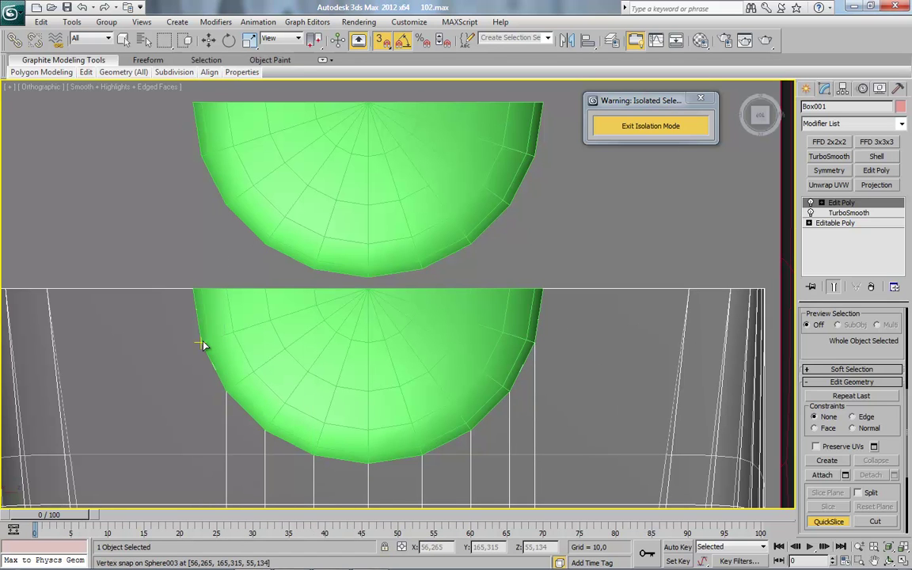
{"action": "left_click", "coordinate": [201, 343]}
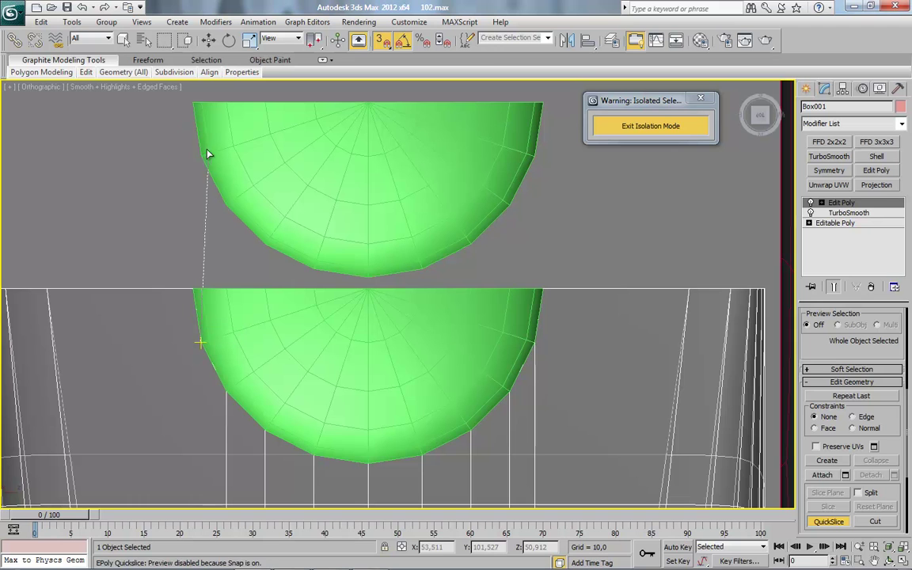
{"action": "left_click", "coordinate": [201, 162]}
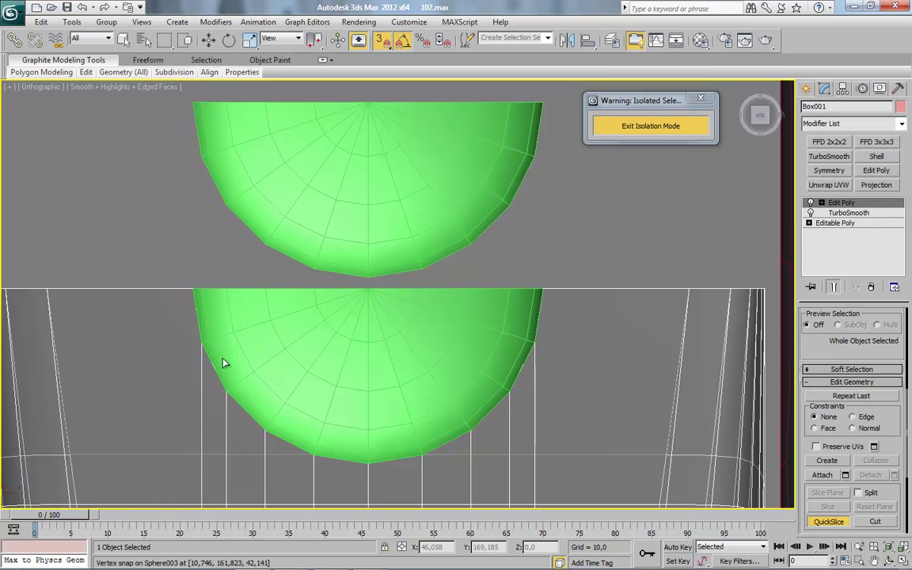
QuickSlice the housing across X through the fitted half bowl's two outermost rim vertices below the open edge, and finish slicing.
{"action": "left_click", "coordinate": [201, 345]}
{"action": "left_click", "coordinate": [535, 346]}
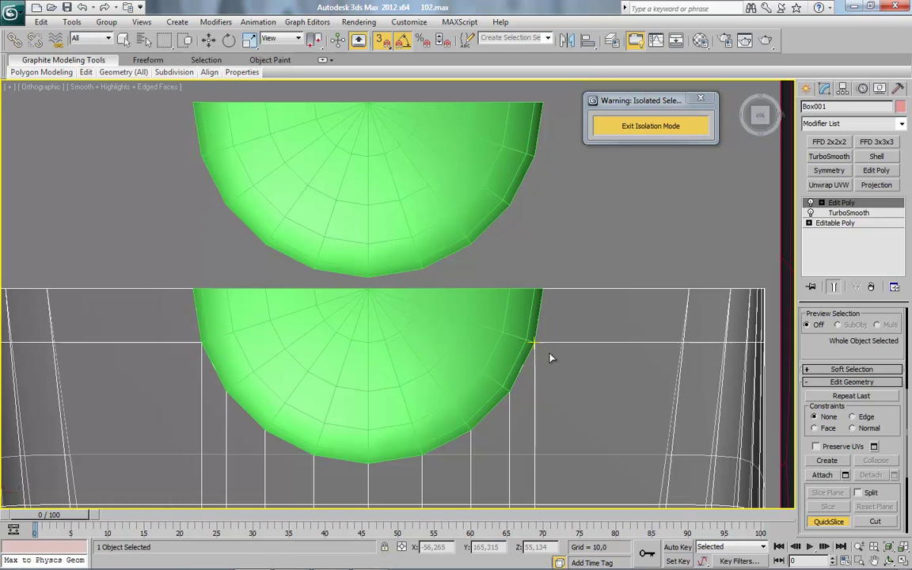
{"action": "right_click", "coordinate": [604, 390]}
Exit isolation mode and delete the spare half-bowl copy outside the housing.
{"action": "scroll", "coordinate": [608, 384], "scroll_direction": "down", "scroll_amount": 5}
{"action": "middle_click_drag", "start_coordinate": [467, 439], "coordinate": [519, 381], "text": "alt"}
{"action": "scroll", "coordinate": [255, 277], "scroll_direction": "up", "scroll_amount": 3}
{"action": "middle_click_drag", "start_coordinate": [255, 277], "coordinate": [404, 331]}
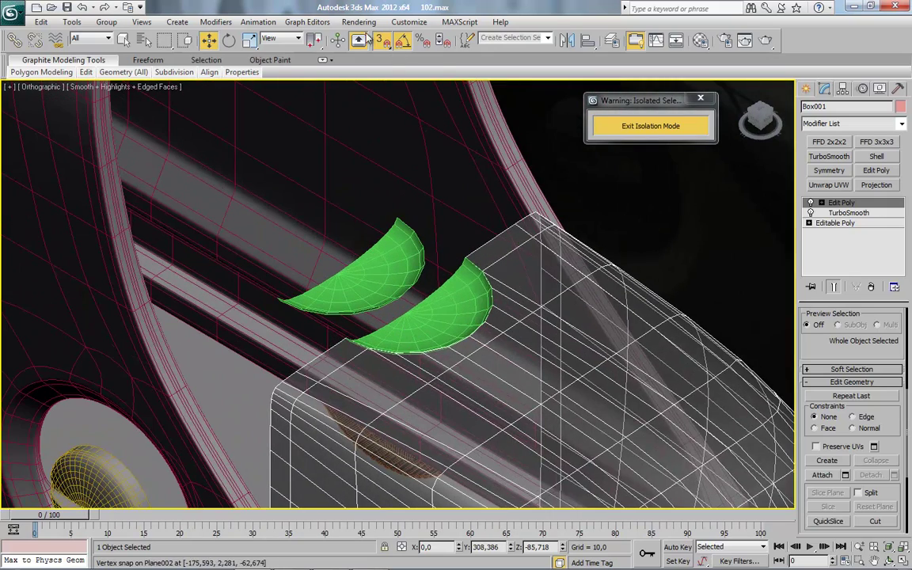
{"action": "left_click", "coordinate": [699, 100]}
{"action": "left_click", "coordinate": [386, 276]}
Attach the remaining half bowl to the battery housing.
{"action": "scroll", "coordinate": [444, 331], "scroll_direction": "up", "scroll_amount": 4}
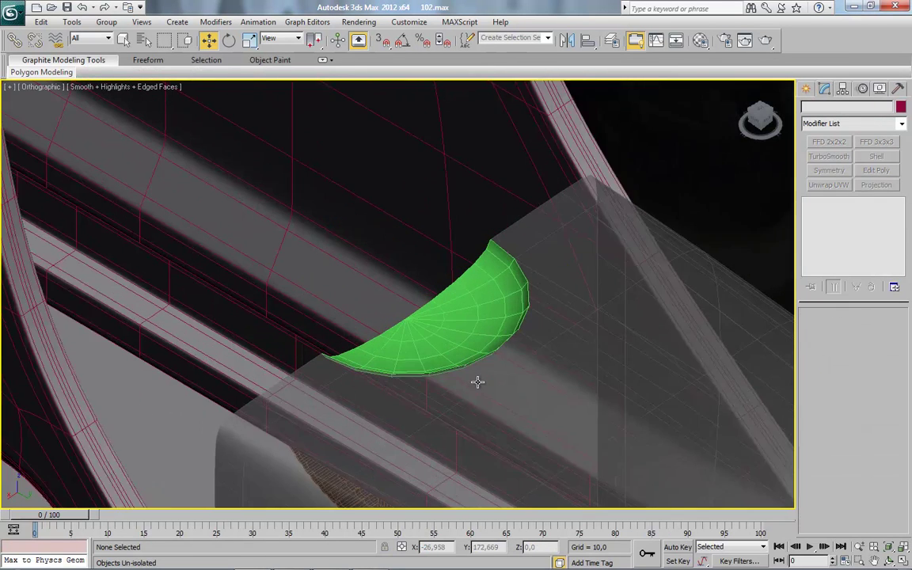
{"action": "left_click", "coordinate": [641, 266]}
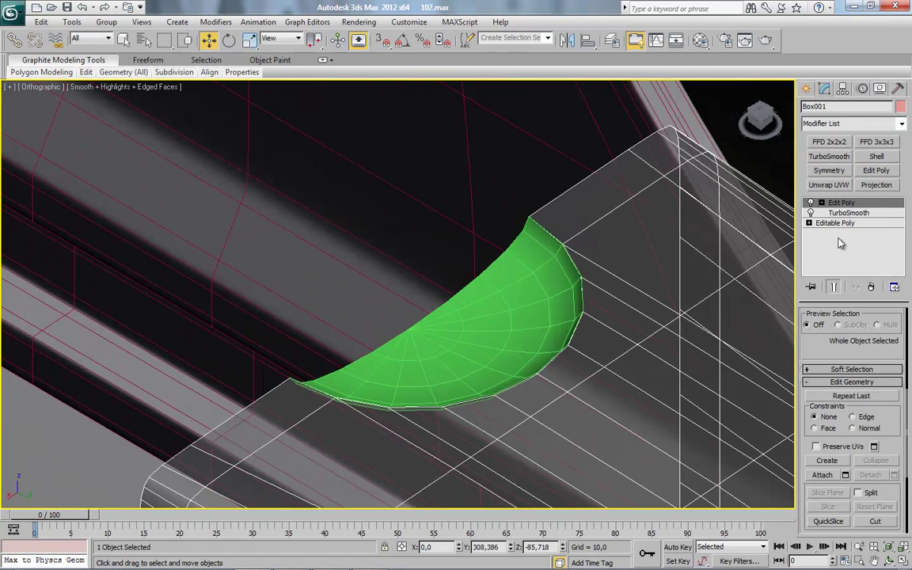
{"action": "left_click_drag", "start_coordinate": [812, 352], "coordinate": [811, 274]}
{"action": "left_click", "coordinate": [822, 395]}
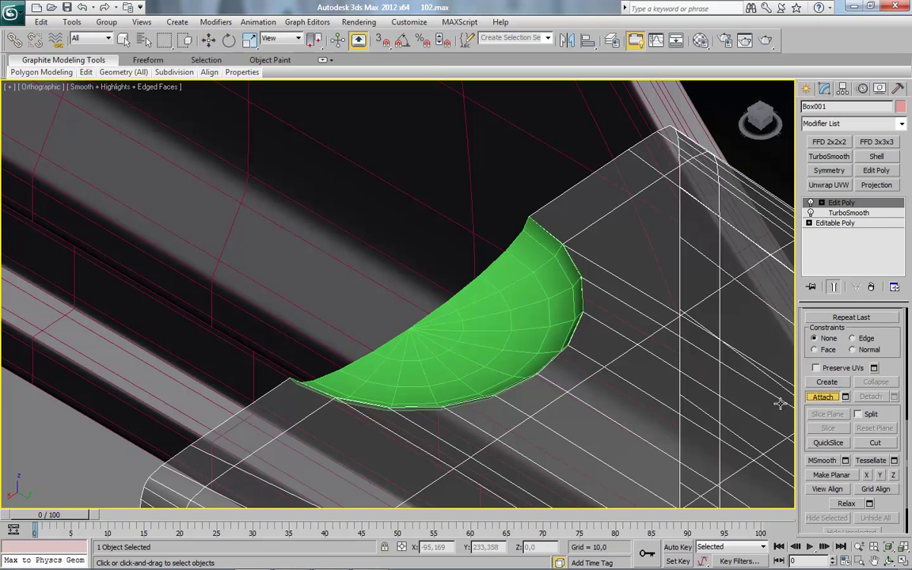
{"action": "left_click", "coordinate": [503, 311]}
{"action": "scroll", "coordinate": [538, 372], "scroll_direction": "up", "scroll_amount": 2}
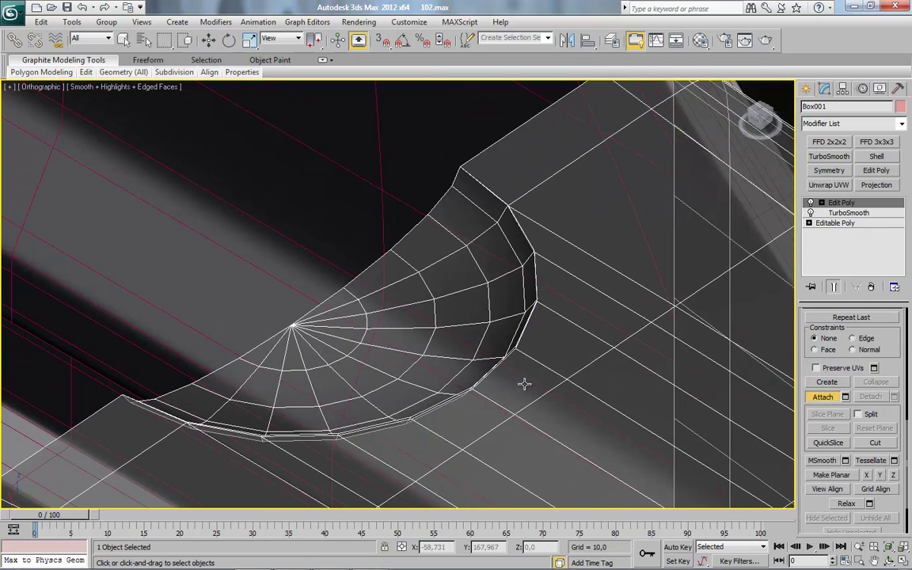
{"action": "scroll", "coordinate": [508, 277], "scroll_direction": "up", "scroll_amount": 3}
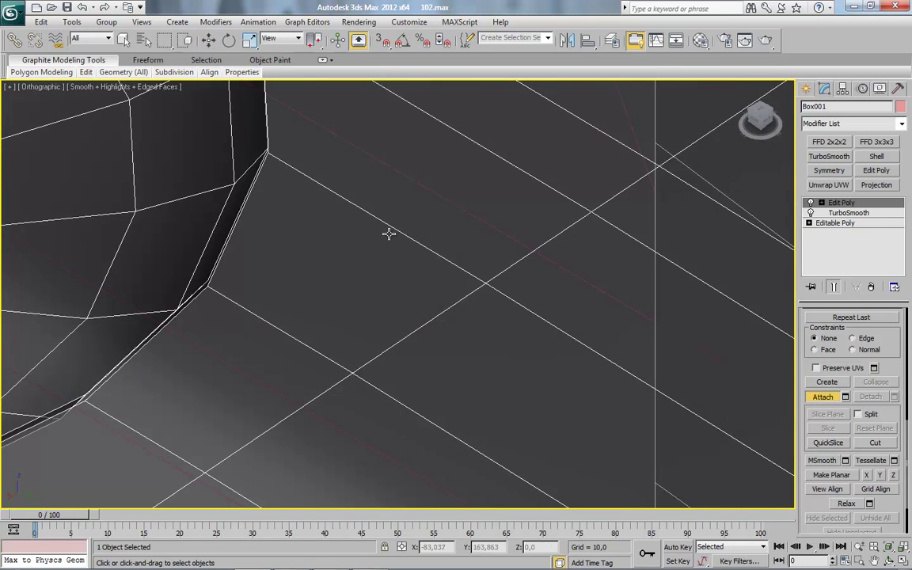
{"action": "scroll", "coordinate": [467, 267], "scroll_direction": "down", "scroll_amount": 3}
{"action": "left_click", "coordinate": [821, 203]}
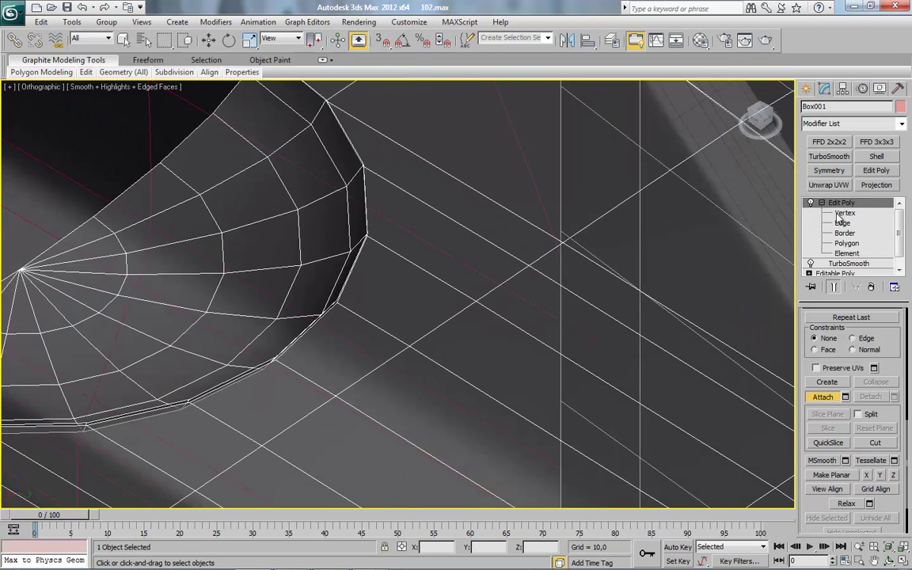
{"action": "left_click", "coordinate": [843, 213]}
{"action": "scroll", "coordinate": [458, 299], "scroll_direction": "down", "scroll_amount": 5}
{"action": "left_click_drag", "start_coordinate": [448, 176], "coordinate": [183, 382]}
{"action": "right_click", "coordinate": [475, 219]}
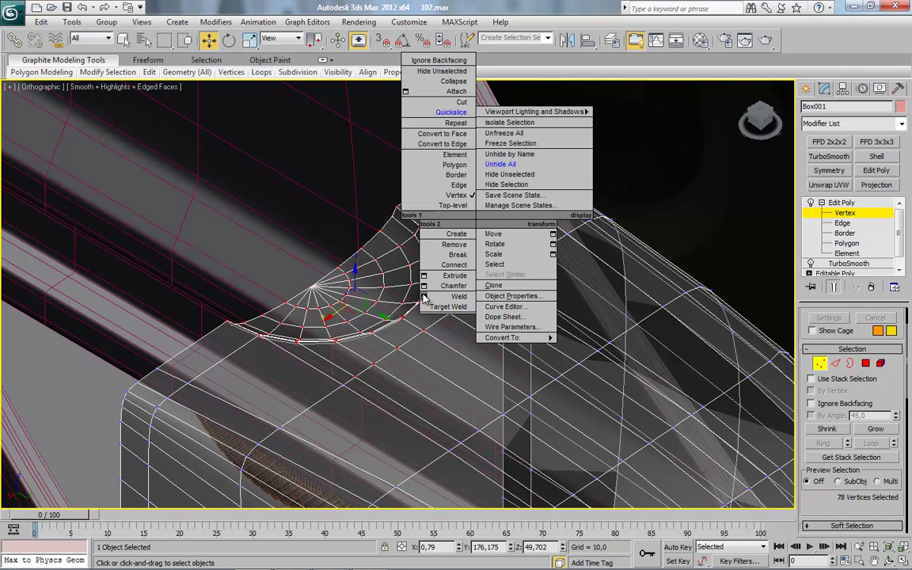
{"action": "left_click", "coordinate": [423, 296]}
{"action": "middle_click_drag", "start_coordinate": [372, 324], "coordinate": [354, 338], "text": "alt"}
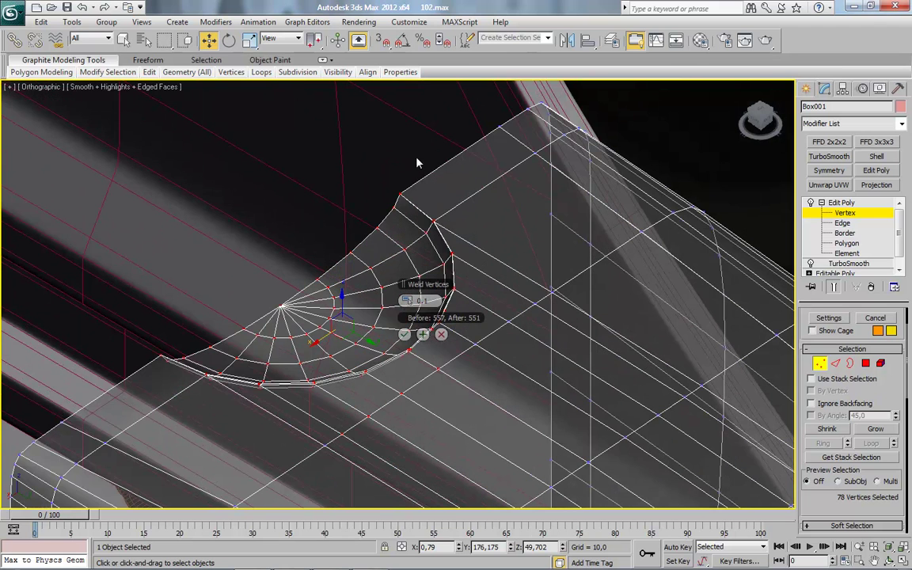
{"action": "scroll", "coordinate": [414, 290], "scroll_direction": "up", "scroll_amount": 10}
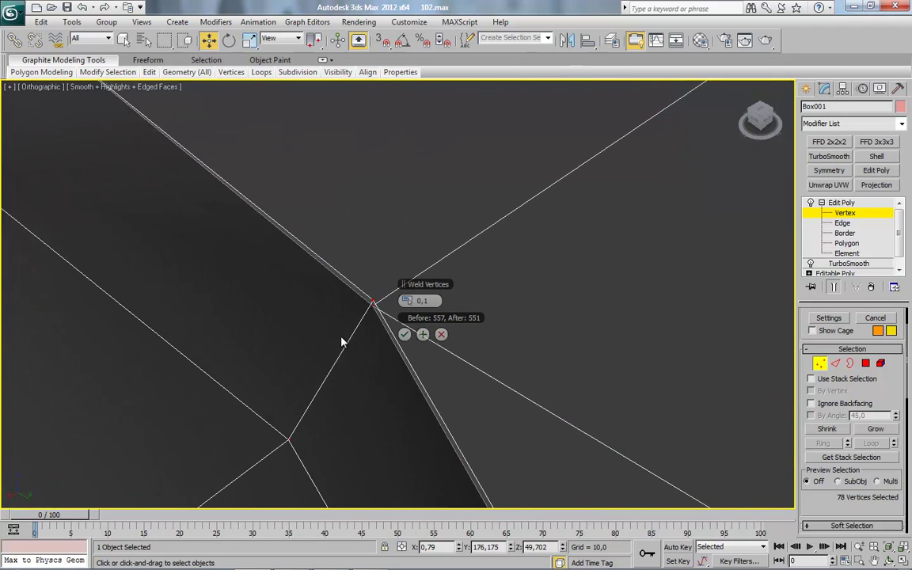
{"action": "left_click", "coordinate": [441, 335]}
Select the half bowl as an element of the housing mesh and isolate the housing.
{"action": "scroll", "coordinate": [554, 340], "scroll_direction": "down", "scroll_amount": 4}
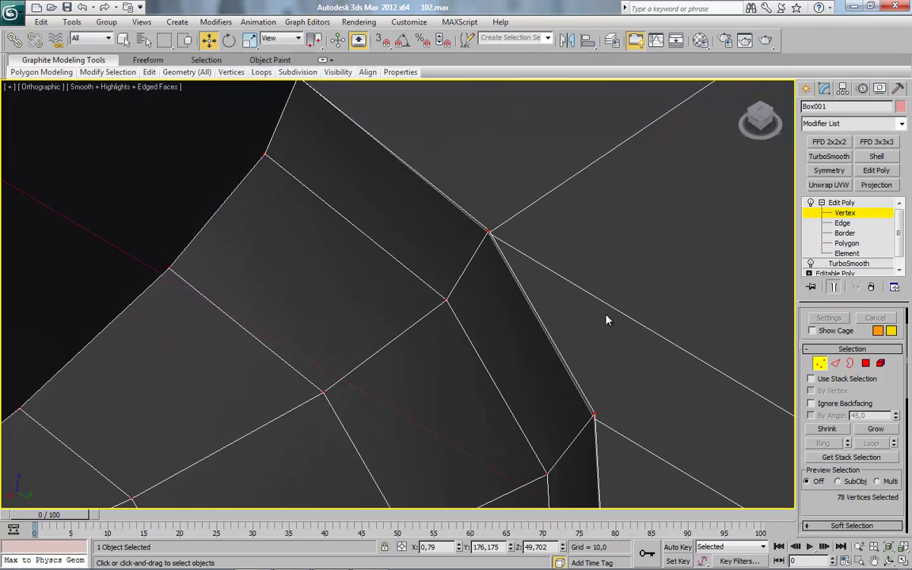
{"action": "key", "text": "5"}
{"action": "left_click", "coordinate": [360, 389]}
{"action": "scroll", "coordinate": [359, 388], "scroll_direction": "down", "scroll_amount": 5}
{"action": "middle_click_drag", "start_coordinate": [386, 350], "coordinate": [427, 386], "text": "alt"}
{"action": "key", "text": "alt+q"}
{"action": "key", "text": "f"}
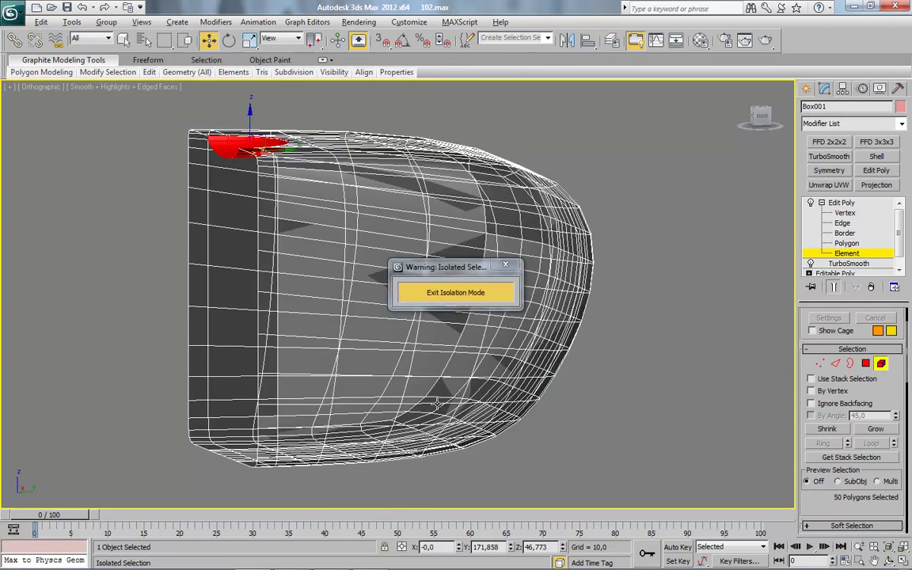
Lower the half-bowl element slightly to about Z 46.07 so its rim meets the housing opening.
{"action": "scroll", "coordinate": [378, 307], "scroll_direction": "up", "scroll_amount": 6}
{"action": "middle_click_drag", "start_coordinate": [328, 287], "coordinate": [431, 319]}
{"action": "scroll", "coordinate": [427, 320], "scroll_direction": "up", "scroll_amount": 3}
{"action": "left_click_drag", "start_coordinate": [343, 316], "coordinate": [341, 333]}
In a front view, select only the vertices along the half bowl's rim and opening, and flatten them with Make Planar in Z.
{"action": "scroll", "coordinate": [464, 399], "scroll_direction": "down", "scroll_amount": 4}
{"action": "middle_click_drag", "start_coordinate": [491, 360], "coordinate": [482, 386], "text": "alt"}
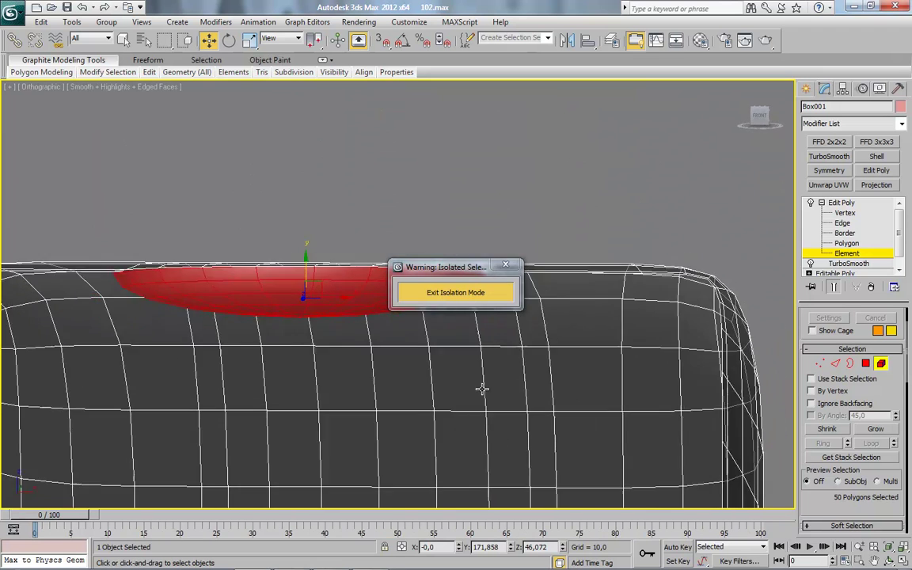
{"action": "left_click", "coordinate": [760, 116]}
{"action": "left_click_drag", "start_coordinate": [456, 269], "coordinate": [377, 123]}
{"action": "middle_click_drag", "start_coordinate": [788, 321], "coordinate": [778, 350]}
{"action": "left_click", "coordinate": [819, 363], "text": "ctrl"}
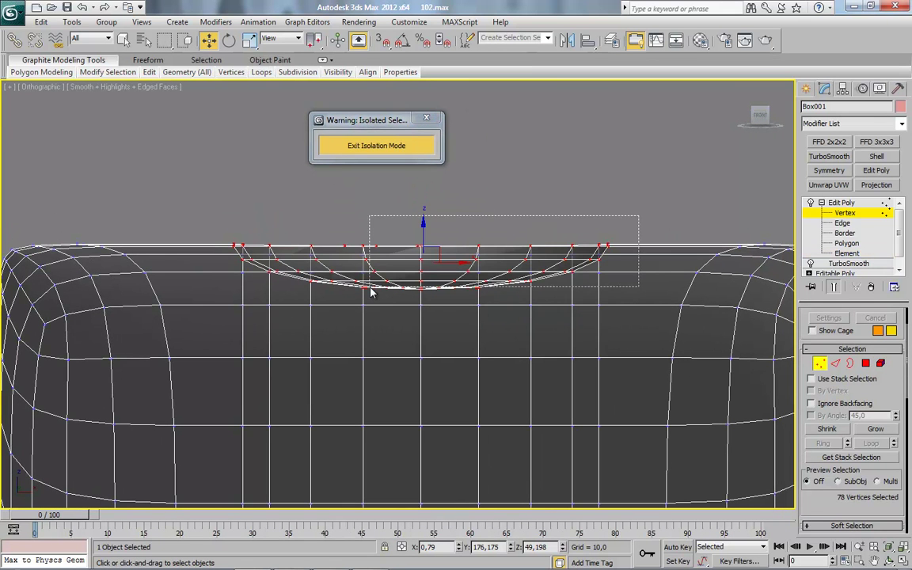
{"action": "left_click_drag", "start_coordinate": [352, 264], "coordinate": [221, 259]}
{"action": "left_click_drag", "start_coordinate": [693, 177], "coordinate": [222, 251]}
{"action": "mouse_move", "coordinate": [489, 299]}
{"action": "middle_mouse_down", "text": "alt"}
{"action": "mouse_move", "coordinate": [465, 318]}
{"action": "mouse_move", "coordinate": [458, 340]}
{"action": "mouse_move", "coordinate": [484, 319]}
{"action": "mouse_move", "coordinate": [490, 300]}
{"action": "middle_mouse_up", "text": "alt"}
{"action": "scroll", "coordinate": [816, 498], "scroll_direction": "down", "scroll_amount": 10}
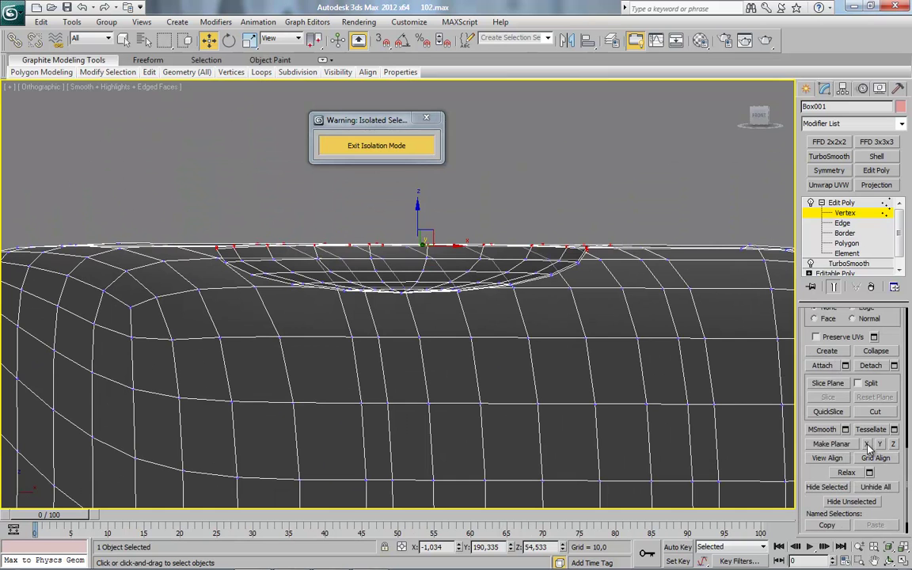
{"action": "left_click", "coordinate": [867, 444]}
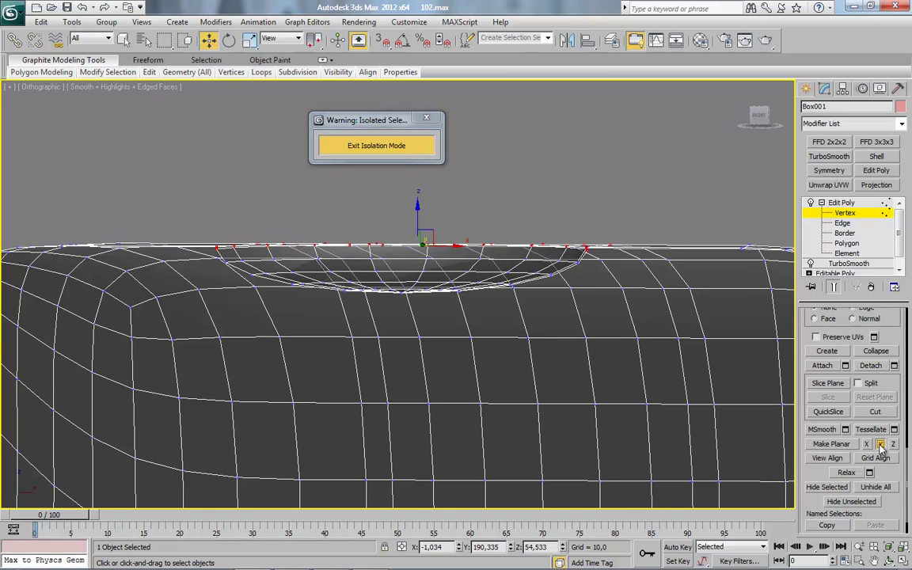
Examine the seam between the half bowl's rim and the housing opening up close for gaps.
{"action": "middle_click_drag", "start_coordinate": [784, 397], "coordinate": [441, 312], "text": "alt"}
{"action": "middle_click_drag", "start_coordinate": [423, 265], "coordinate": [436, 345], "text": "alt"}
{"action": "scroll", "coordinate": [436, 345], "scroll_direction": "up", "scroll_amount": 10}
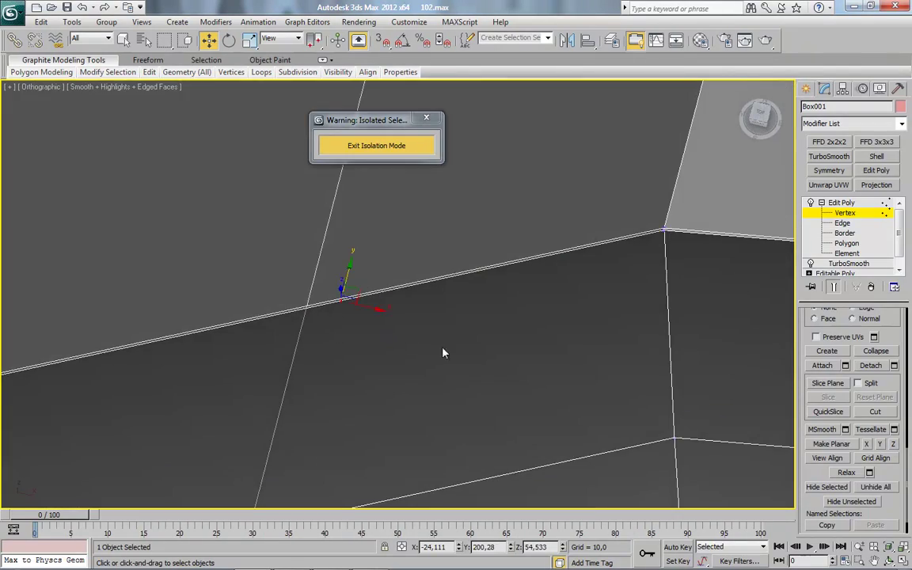
{"action": "scroll", "coordinate": [443, 348], "scroll_direction": "down", "scroll_amount": 3}
{"action": "middle_click_drag", "start_coordinate": [442, 348], "coordinate": [400, 288]}
{"action": "scroll", "coordinate": [437, 344], "scroll_direction": "down", "scroll_amount": 8}
{"action": "middle_click_drag", "start_coordinate": [536, 493], "coordinate": [473, 169]}
{"action": "scroll", "coordinate": [427, 376], "scroll_direction": "down", "scroll_amount": 3}
{"action": "middle_click_drag", "start_coordinate": [238, 277], "coordinate": [402, 277]}
{"action": "scroll", "coordinate": [484, 423], "scroll_direction": "down", "scroll_amount": 6}
{"action": "middle_click_drag", "start_coordinate": [484, 423], "coordinate": [448, 382], "text": "alt"}
{"action": "scroll", "coordinate": [467, 388], "scroll_direction": "up", "scroll_amount": 5}
{"action": "middle_click_drag", "start_coordinate": [501, 398], "coordinate": [285, 175]}
{"action": "middle_click_drag", "start_coordinate": [607, 368], "coordinate": [487, 336]}
{"action": "scroll", "coordinate": [489, 338], "scroll_direction": "down", "scroll_amount": 2}
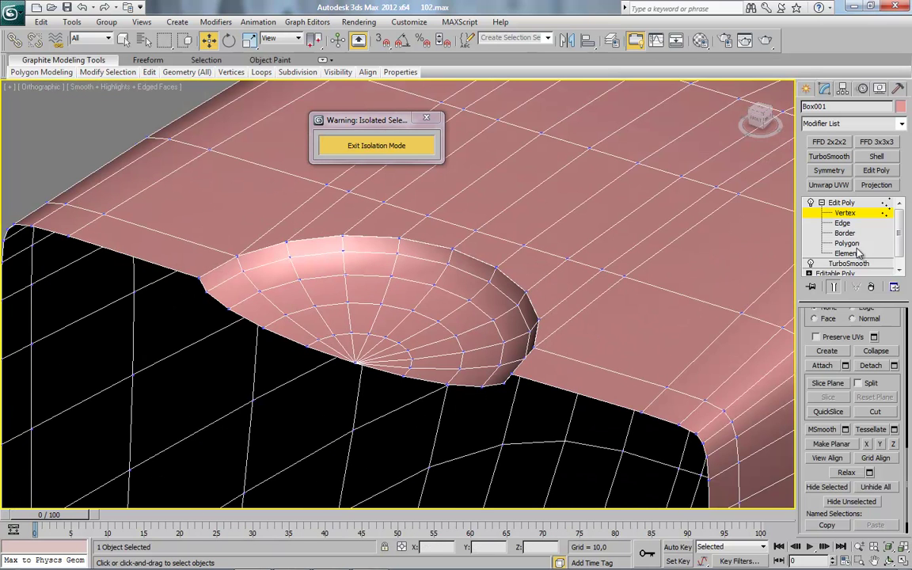
Weld the vertices around the half bowl and housing opening with a threshold of 0.1.
{"action": "left_click", "coordinate": [845, 214]}
{"action": "left_click_drag", "start_coordinate": [174, 196], "coordinate": [637, 463]}
{"action": "right_click", "coordinate": [605, 238]}
{"action": "left_click", "coordinate": [550, 313]}
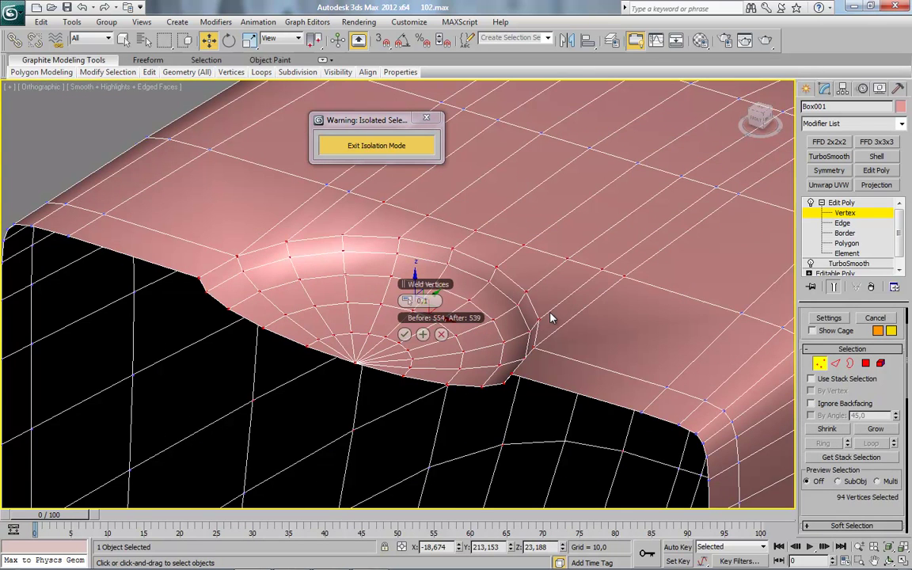
{"action": "left_click", "coordinate": [404, 334]}
Connect the ring of edges just inside the half bowl's rim with 1 segment, pinch 0 and slide -39.
{"action": "scroll", "coordinate": [519, 324], "scroll_direction": "down", "scroll_amount": 8}
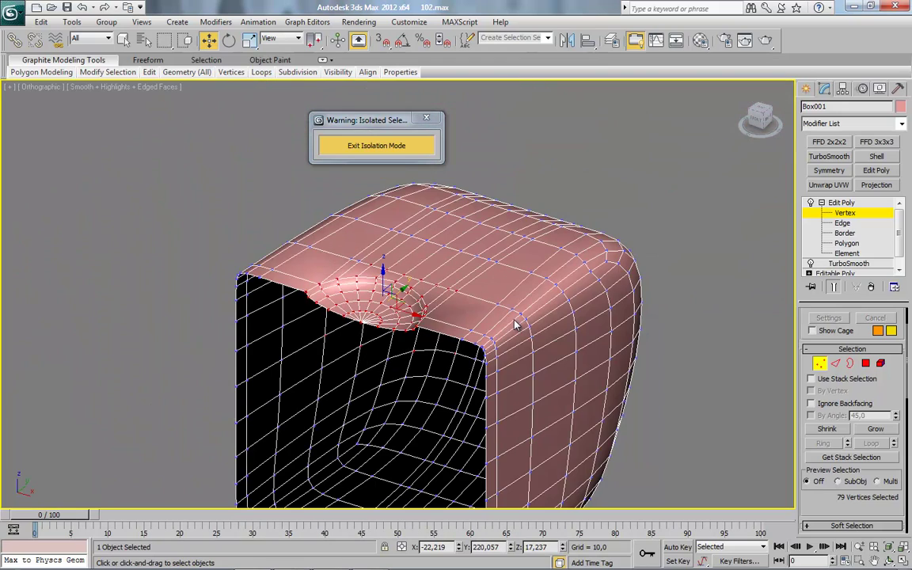
{"action": "middle_click_drag", "start_coordinate": [661, 334], "coordinate": [552, 314], "text": "alt"}
{"action": "scroll", "coordinate": [552, 315], "scroll_direction": "up", "scroll_amount": 5}
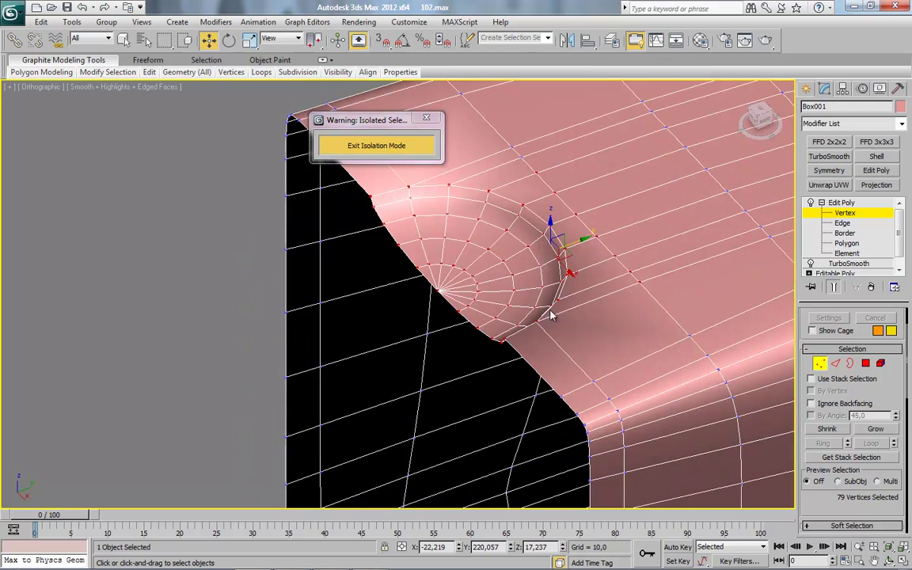
{"action": "scroll", "coordinate": [551, 316], "scroll_direction": "up", "scroll_amount": 6}
{"action": "left_click", "coordinate": [838, 365]}
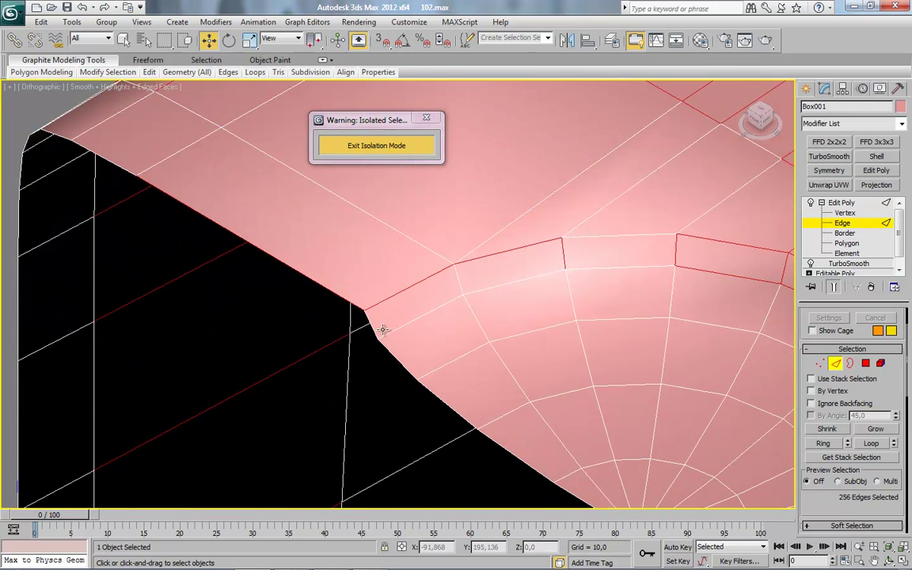
{"action": "left_click", "coordinate": [368, 321]}
{"action": "left_click", "coordinate": [823, 443]}
{"action": "right_click", "coordinate": [505, 247]}
{"action": "left_click", "coordinate": [436, 293]}
{"action": "left_click_drag", "start_coordinate": [405, 337], "coordinate": [307, 334]}
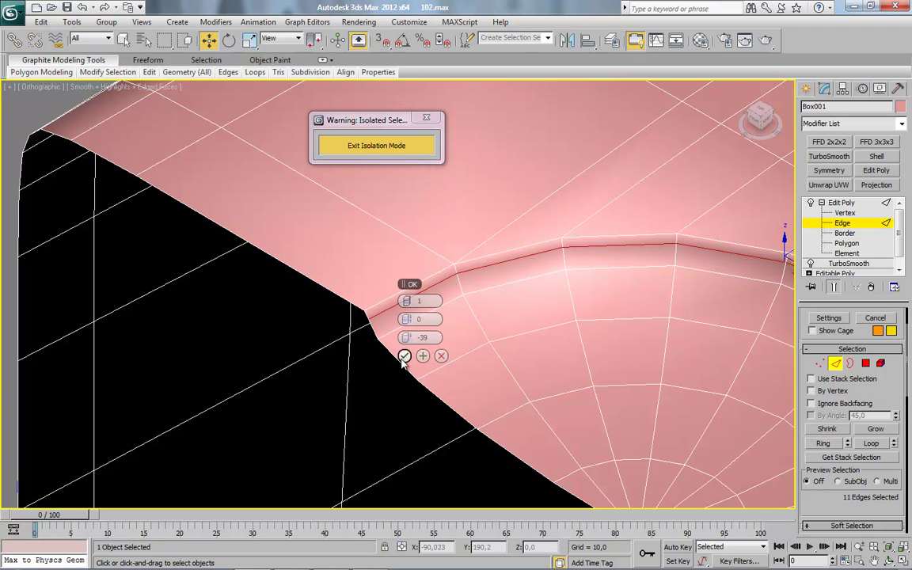
{"action": "left_click", "coordinate": [404, 358]}
In the top view, connect the nine parallel edges running into the half bowl's rim with a new edge line slid close to the rim.
{"action": "scroll", "coordinate": [511, 331], "scroll_direction": "down", "scroll_amount": 4}
{"action": "middle_click_drag", "start_coordinate": [510, 331], "coordinate": [397, 306]}
{"action": "scroll", "coordinate": [397, 306], "scroll_direction": "down", "scroll_amount": 2}
{"action": "middle_click_drag", "start_coordinate": [595, 234], "coordinate": [624, 305], "text": "alt"}
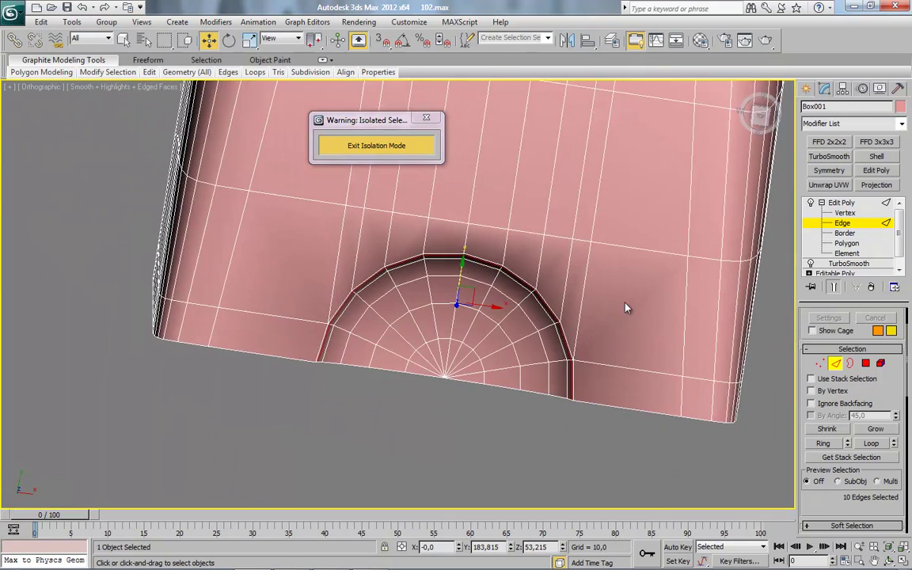
{"action": "left_click", "coordinate": [759, 117]}
{"action": "scroll", "coordinate": [536, 217], "scroll_direction": "up", "scroll_amount": 4}
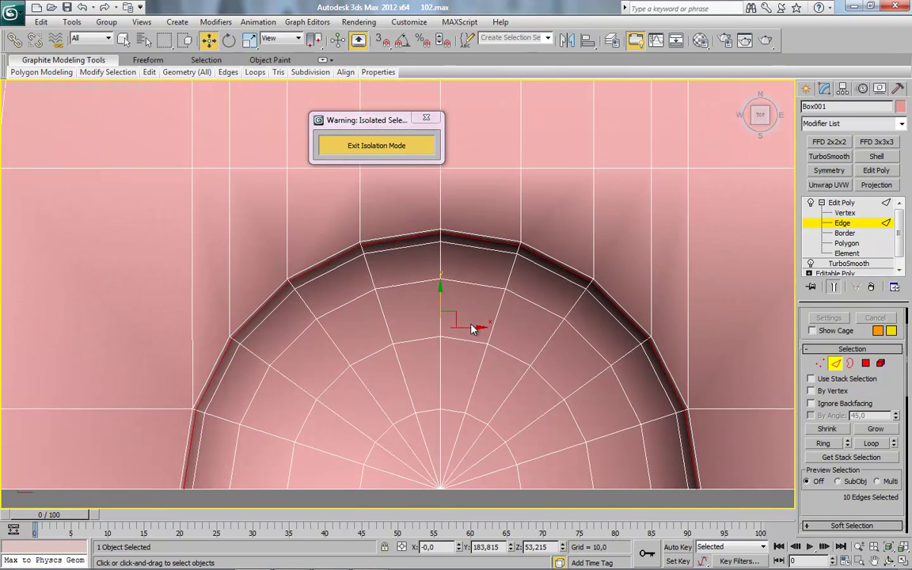
{"action": "left_click", "coordinate": [513, 211]}
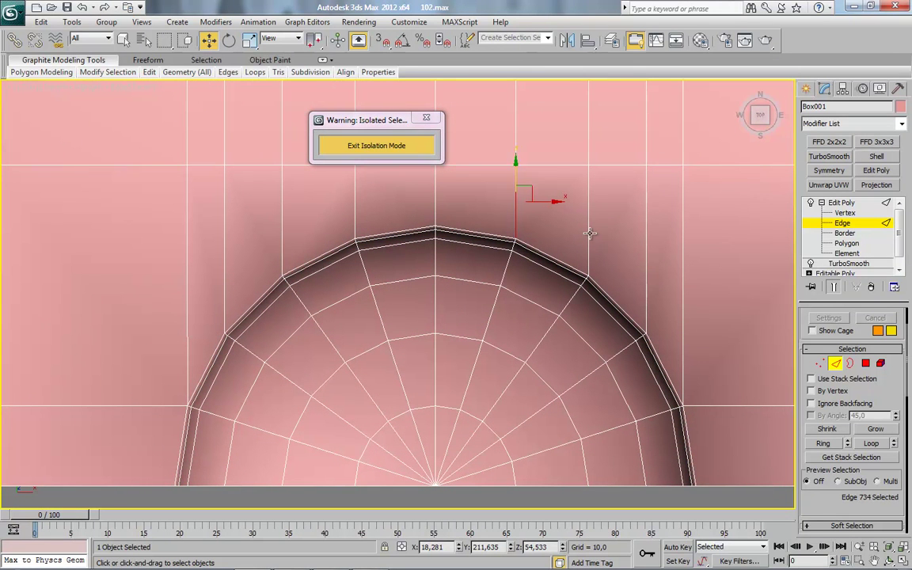
{"action": "left_click", "coordinate": [588, 233], "text": "ctrl"}
{"action": "left_click", "coordinate": [646, 262], "text": "ctrl"}
{"action": "left_click", "coordinate": [682, 285], "text": "ctrl"}
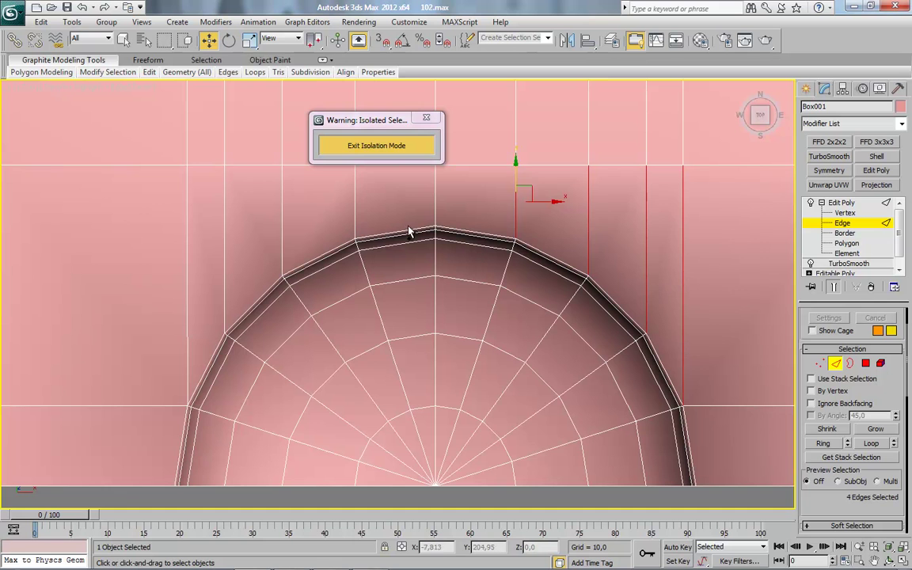
{"action": "left_click", "coordinate": [434, 207], "text": "ctrl"}
{"action": "left_click", "coordinate": [355, 223], "text": "ctrl"}
{"action": "left_click", "coordinate": [281, 246], "text": "ctrl"}
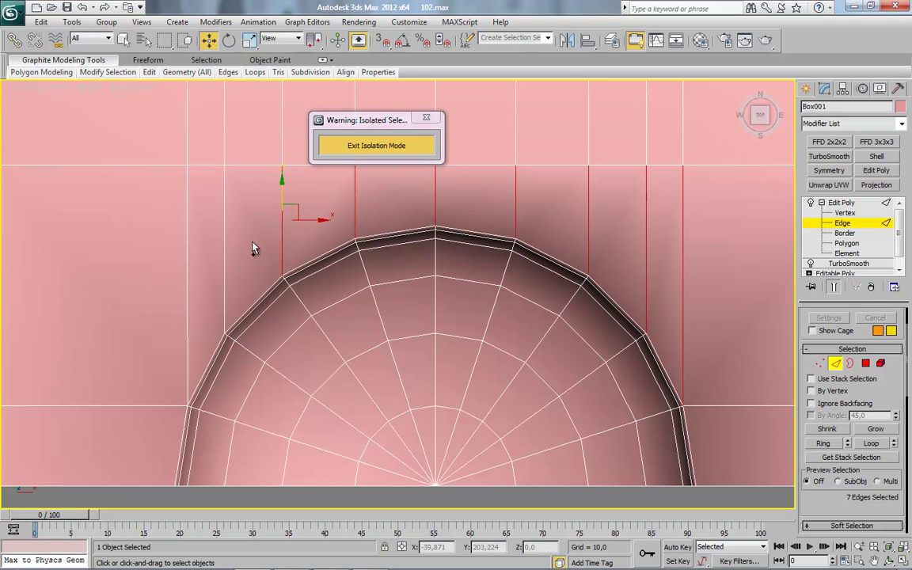
{"action": "left_click", "coordinate": [187, 284], "text": "ctrl"}
{"action": "right_click", "coordinate": [237, 238]}
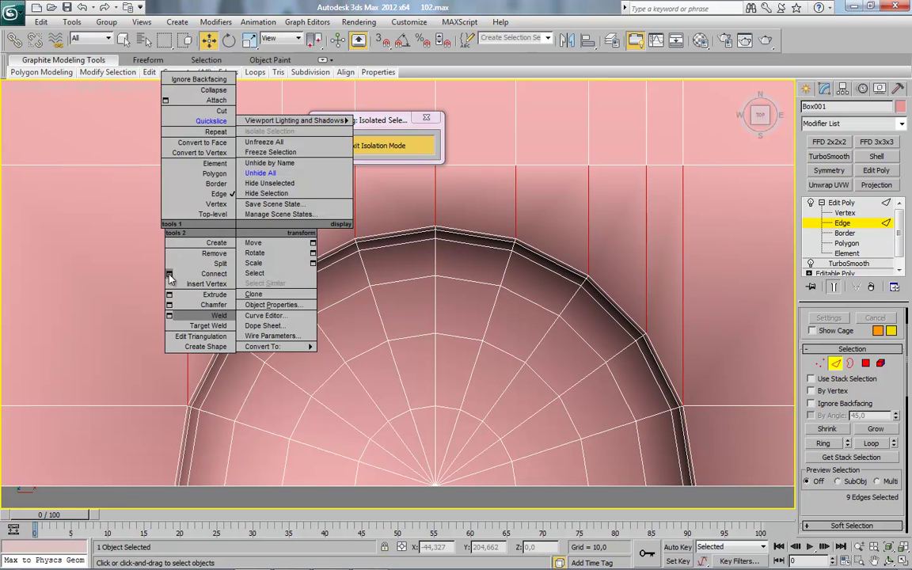
{"action": "left_click", "coordinate": [235, 276]}
{"action": "left_click_drag", "start_coordinate": [404, 339], "coordinate": [292, 317]}
{"action": "left_click", "coordinate": [405, 356]}
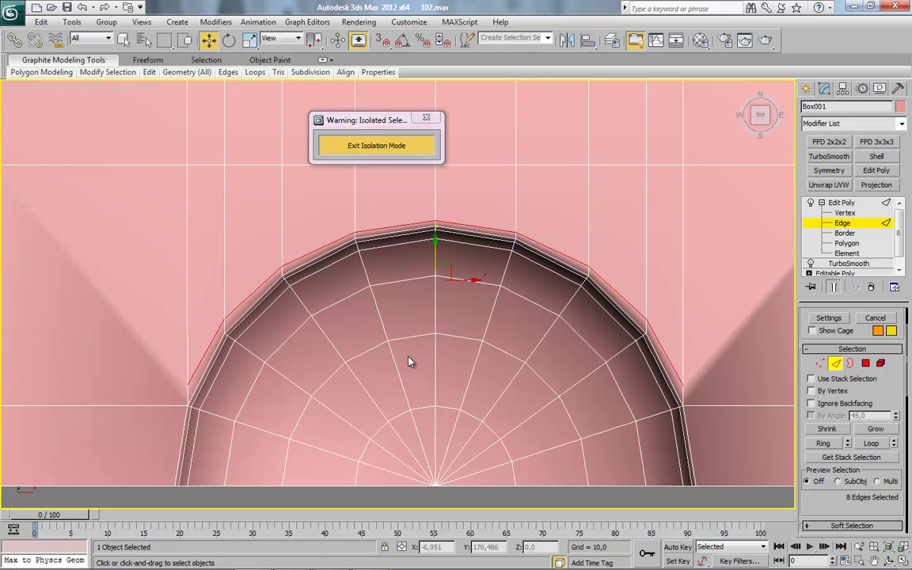
Cut the new rim-supporting edge onward from its +X end across the horizontal edge to the housing's open border.
{"action": "scroll", "coordinate": [589, 418], "scroll_direction": "up", "scroll_amount": 4}
{"action": "middle_click_drag", "start_coordinate": [589, 418], "coordinate": [462, 338]}
{"action": "middle_click_drag", "start_coordinate": [661, 388], "coordinate": [488, 364]}
{"action": "right_click", "coordinate": [572, 356]}
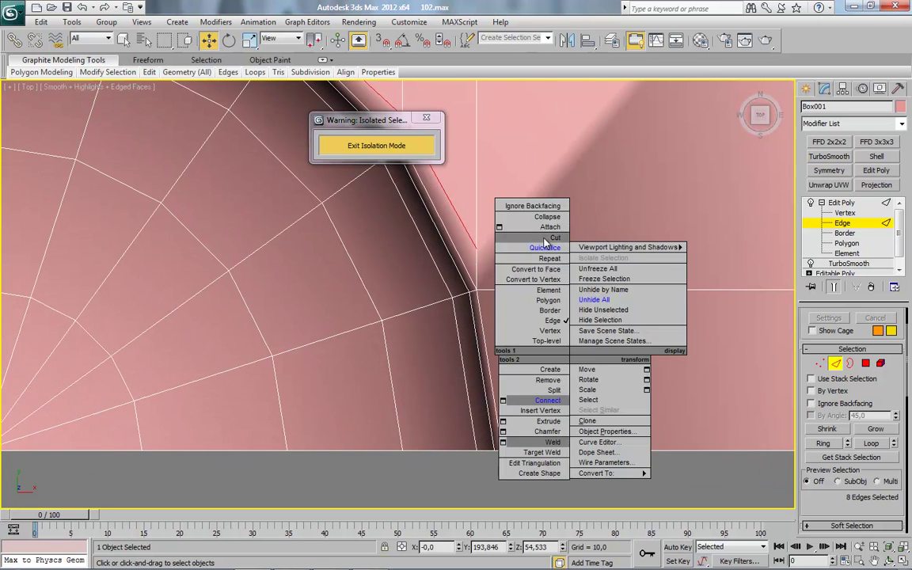
{"action": "left_click", "coordinate": [550, 238]}
{"action": "left_click", "coordinate": [478, 247]}
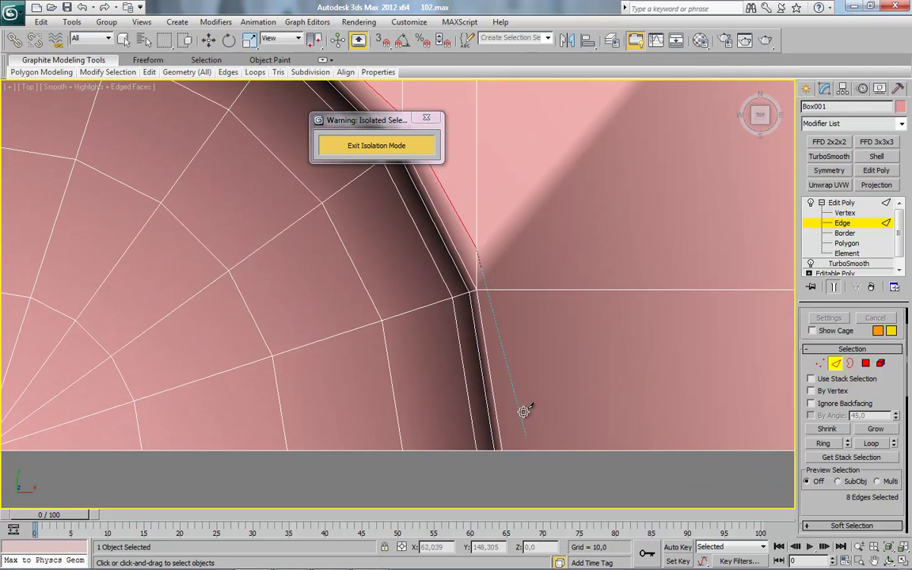
{"action": "left_click", "coordinate": [498, 289]}
{"action": "left_click", "coordinate": [523, 449]}
Cut the matching continuation of the supporting edge on the half bowl's opposite side down to the open border.
{"action": "middle_click_drag", "start_coordinate": [262, 319], "coordinate": [673, 340]}
{"action": "middle_click_drag", "start_coordinate": [203, 261], "coordinate": [572, 280]}
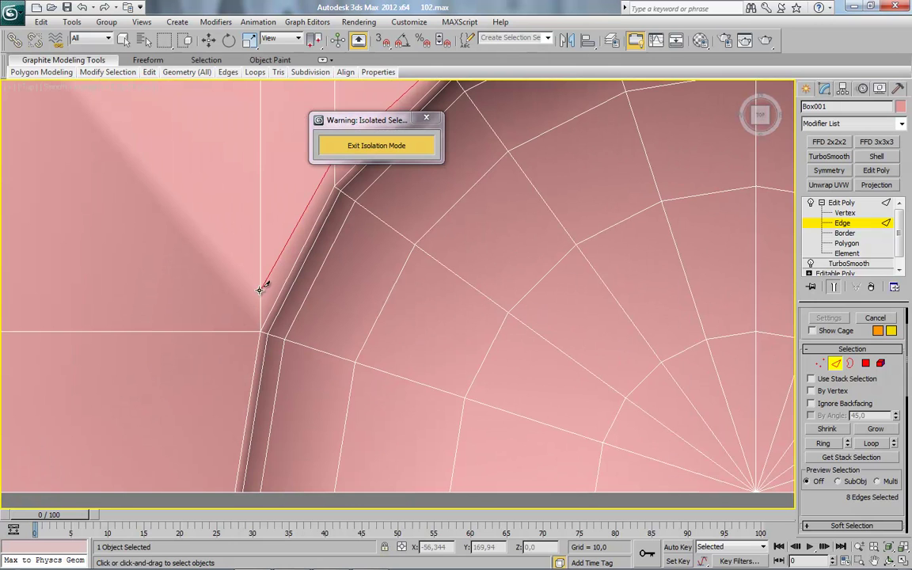
{"action": "left_click", "coordinate": [240, 331]}
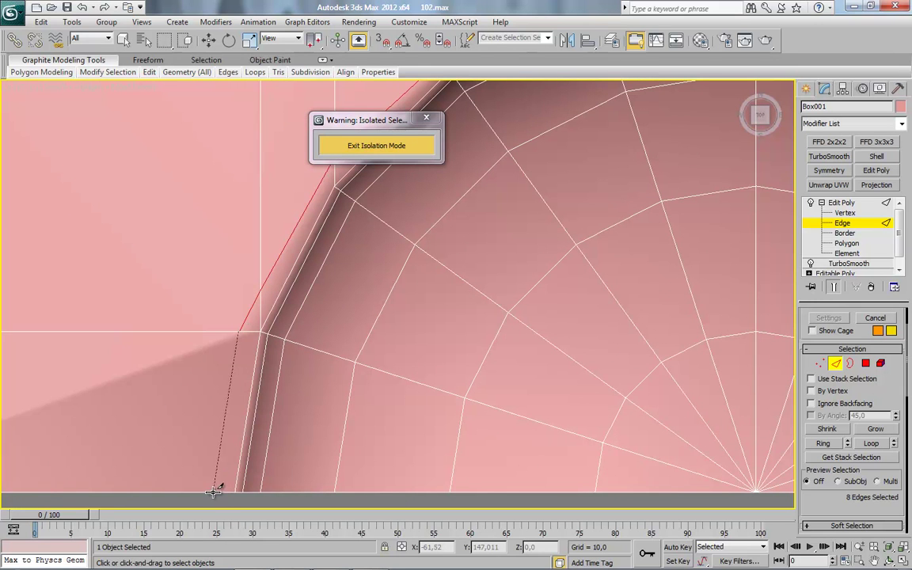
{"action": "left_click", "coordinate": [216, 489]}
Select the short diagonal edge at each end of the supporting arc and collapse both.
{"action": "key", "text": "1"}
{"action": "key", "text": "2"}
{"action": "key", "text": "w"}
{"action": "left_click", "coordinate": [253, 309]}
{"action": "middle_click_drag", "start_coordinate": [608, 353], "coordinate": [188, 304]}
{"action": "middle_click_drag", "start_coordinate": [747, 278], "coordinate": [484, 304]}
{"action": "scroll", "coordinate": [537, 310], "scroll_direction": "down", "scroll_amount": 3}
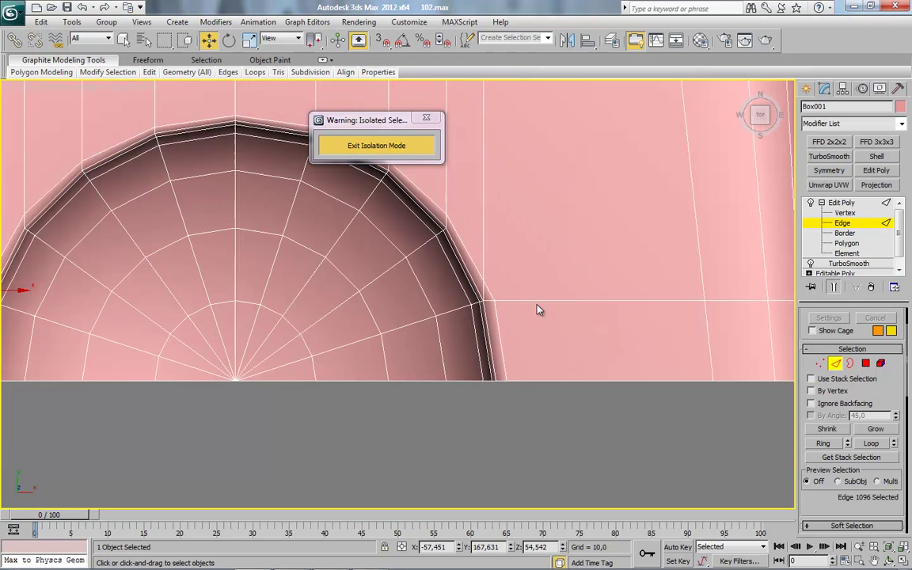
{"action": "left_click", "coordinate": [488, 288], "text": "ctrl"}
{"action": "right_click", "coordinate": [581, 214]}
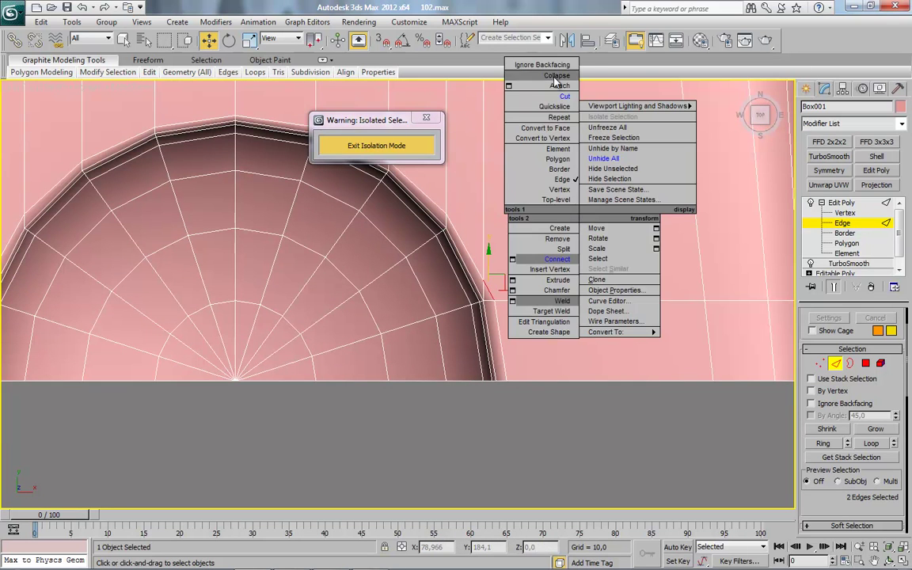
{"action": "left_click", "coordinate": [553, 76]}
Reposition the collapsed corner vertices on both sides of the half bowl so the supporting edge runs parallel to the rim.
{"action": "key", "text": "1"}
{"action": "scroll", "coordinate": [470, 319], "scroll_direction": "up", "scroll_amount": 3}
{"action": "left_click", "coordinate": [504, 318]}
{"action": "left_click_drag", "start_coordinate": [524, 303], "coordinate": [527, 314]}
{"action": "middle_click_drag", "start_coordinate": [119, 340], "coordinate": [579, 348]}
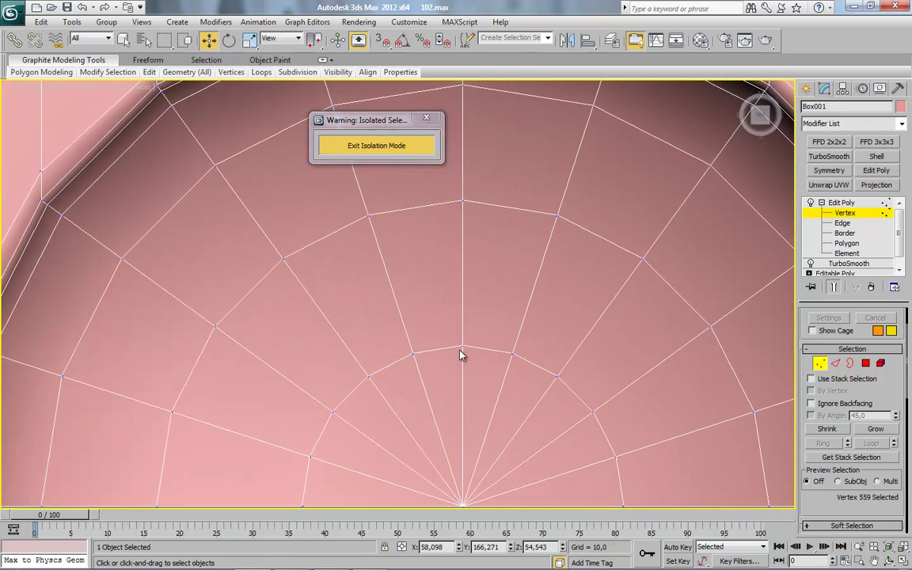
{"action": "middle_click_drag", "start_coordinate": [462, 355], "coordinate": [329, 394], "text": "alt"}
{"action": "left_click", "coordinate": [324, 350]}
{"action": "left_click_drag", "start_coordinate": [338, 332], "coordinate": [334, 344]}
Adjust the next supporting-edge vertex up the arc on each side to even its distance from the rim, then leave vertex editing.
{"action": "scroll", "coordinate": [378, 378], "scroll_direction": "down", "scroll_amount": 3}
{"action": "middle_click_drag", "start_coordinate": [330, 274], "coordinate": [360, 326]}
{"action": "scroll", "coordinate": [360, 325], "scroll_direction": "up", "scroll_amount": 2}
{"action": "left_click", "coordinate": [333, 298]}
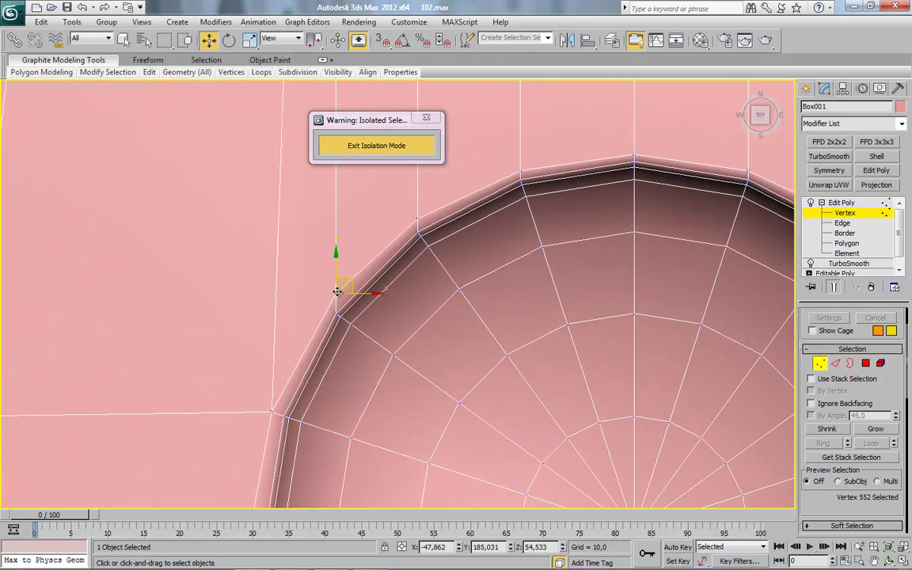
{"action": "middle_click_drag", "start_coordinate": [581, 329], "coordinate": [226, 337]}
{"action": "left_click", "coordinate": [578, 297]}
{"action": "left_click_drag", "start_coordinate": [596, 288], "coordinate": [601, 292]}
{"action": "middle_click_drag", "start_coordinate": [590, 384], "coordinate": [470, 354]}
{"action": "scroll", "coordinate": [554, 365], "scroll_direction": "down", "scroll_amount": 4}
{"action": "left_click", "coordinate": [821, 364]}
Apply a TurboSmooth modifier with 1 iteration to the housing and turn off the edged-faces display.
{"action": "scroll", "coordinate": [506, 321], "scroll_direction": "down", "scroll_amount": 6}
{"action": "middle_click_drag", "start_coordinate": [624, 334], "coordinate": [453, 311]}
{"action": "left_click", "coordinate": [821, 202]}
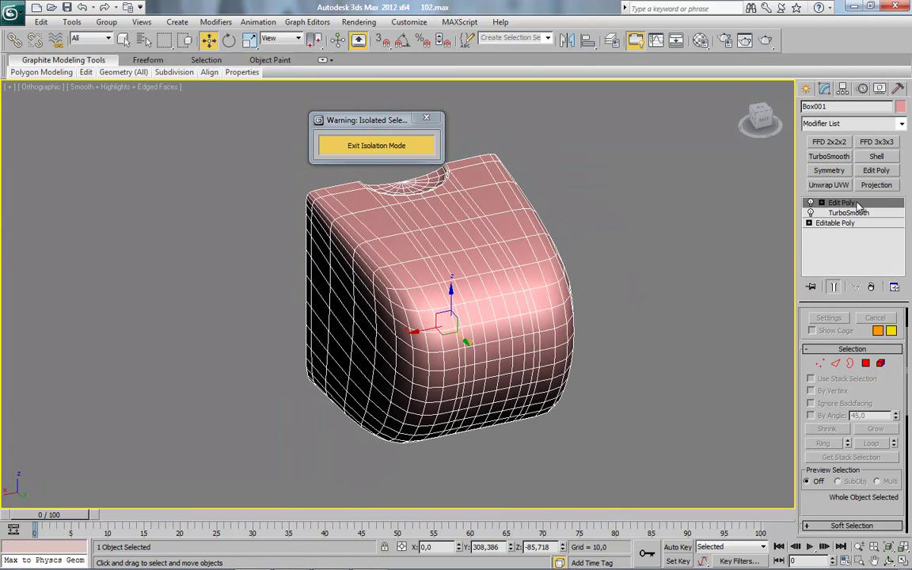
{"action": "left_click", "coordinate": [837, 160]}
{"action": "key", "text": "F4"}
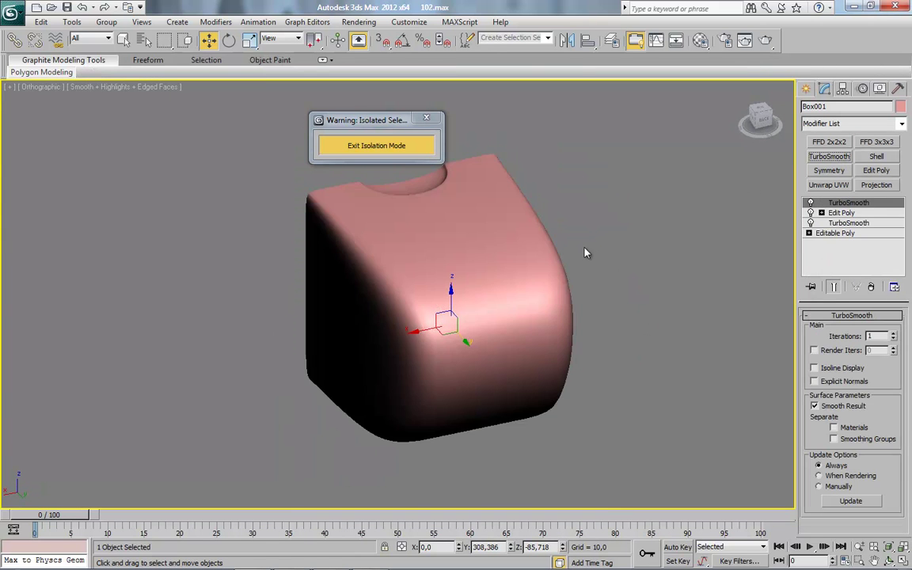
Inspect the smoothed housing and half-bowl recess from several angles, both shaded and with edged faces.
{"action": "middle_click_drag", "start_coordinate": [534, 328], "coordinate": [647, 322], "text": "alt"}
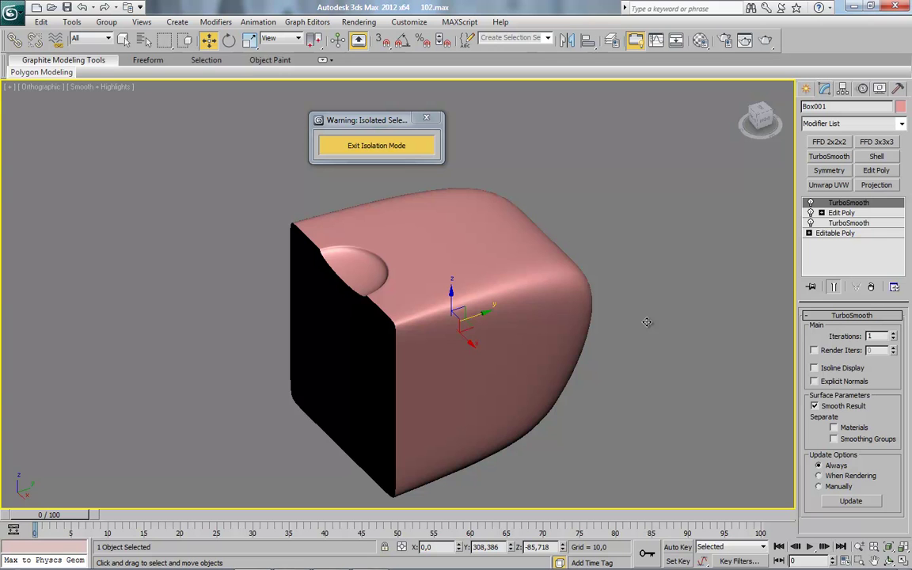
{"action": "middle_click_drag", "start_coordinate": [646, 323], "coordinate": [499, 296], "text": "alt"}
{"action": "middle_click_drag", "start_coordinate": [616, 214], "coordinate": [605, 246], "text": "alt"}
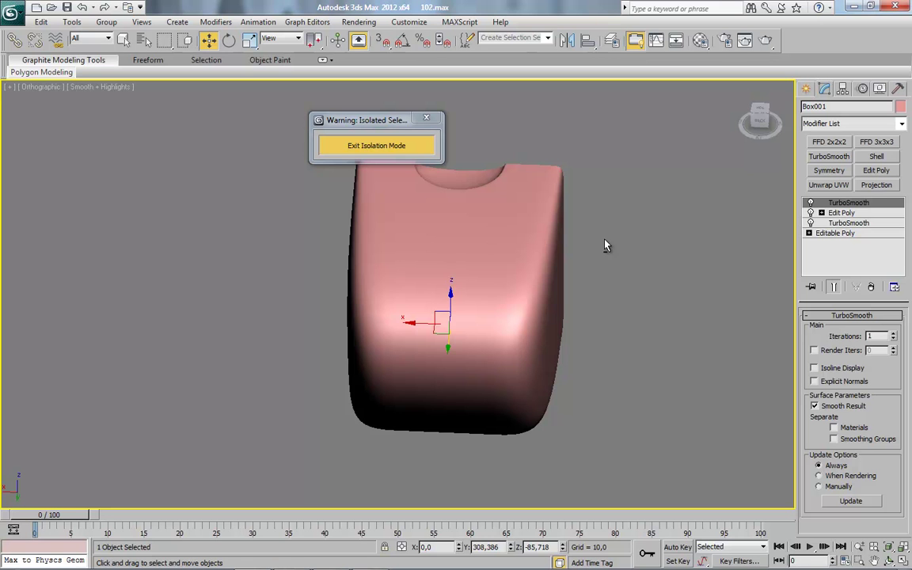
{"action": "middle_click_drag", "start_coordinate": [604, 245], "coordinate": [671, 223], "text": "alt"}
{"action": "key", "text": "k"}
{"action": "key", "text": "F4"}
{"action": "middle_click_drag", "start_coordinate": [625, 253], "coordinate": [606, 331]}
{"action": "scroll", "coordinate": [637, 356], "scroll_direction": "up", "scroll_amount": 2}
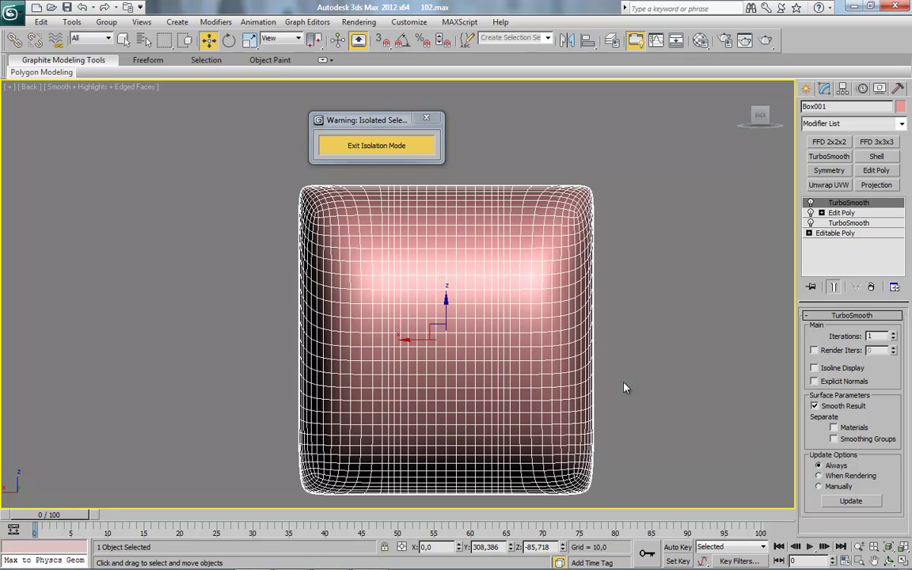
{"action": "middle_click_drag", "start_coordinate": [625, 384], "coordinate": [629, 340]}
{"action": "middle_click_drag", "start_coordinate": [523, 350], "coordinate": [568, 387], "text": "alt"}
Exit isolation in the right view and hide the housing, side plate and star-socket screw to uncover the reference photo.
{"action": "left_click", "coordinate": [759, 116]}
{"action": "left_click", "coordinate": [426, 118]}
{"action": "scroll", "coordinate": [479, 332], "scroll_direction": "up", "scroll_amount": 2}
{"action": "right_click", "coordinate": [454, 301]}
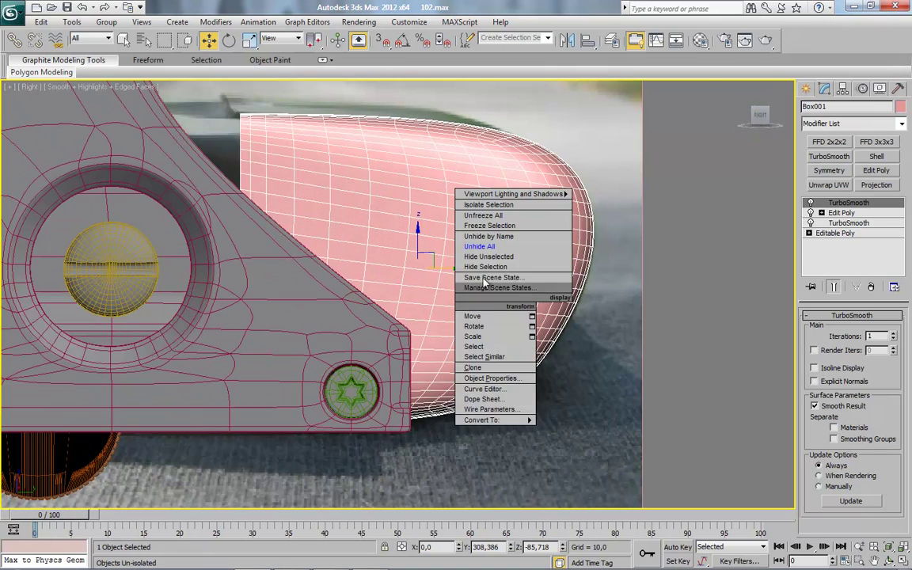
{"action": "left_click", "coordinate": [488, 267]}
{"action": "left_click", "coordinate": [374, 286]}
{"action": "middle_click_drag", "start_coordinate": [456, 362], "coordinate": [546, 369]}
{"action": "right_click", "coordinate": [370, 284]}
{"action": "left_click", "coordinate": [405, 250]}
{"action": "left_click", "coordinate": [416, 334]}
{"action": "right_click", "coordinate": [414, 330]}
{"action": "left_click", "coordinate": [440, 296]}
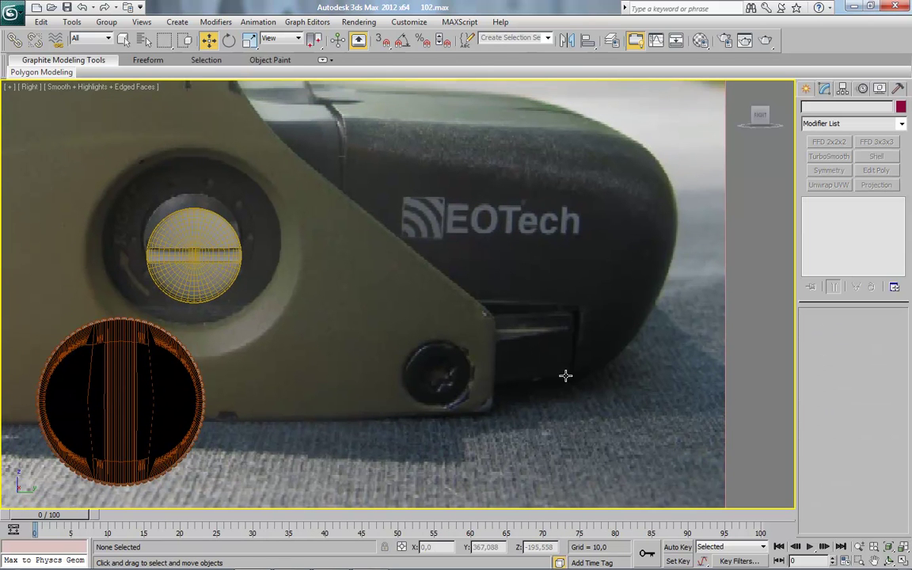
Draw a rectangle spline with its corner on the photo's latch recess outline and move it out along X to about 242.7.
{"action": "left_click", "coordinate": [806, 89]}
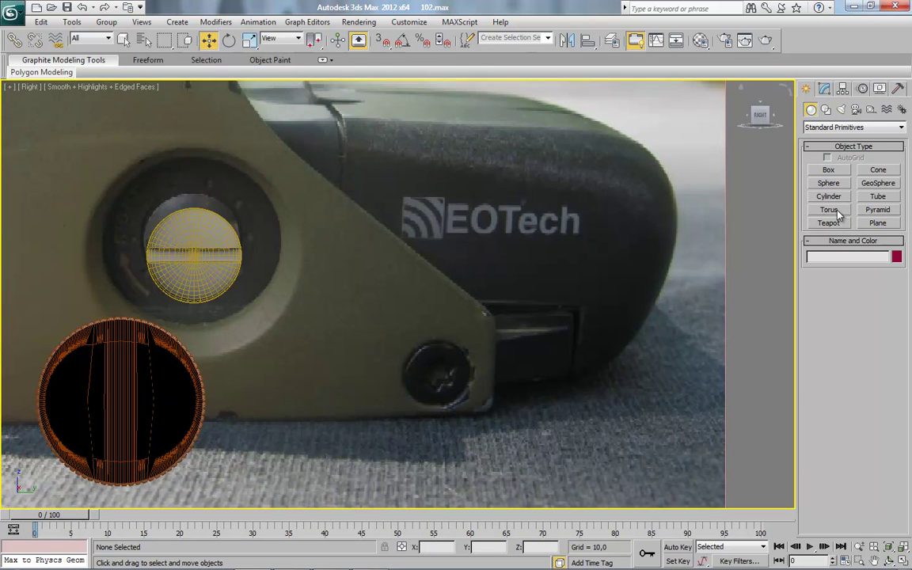
{"action": "left_click", "coordinate": [826, 110]}
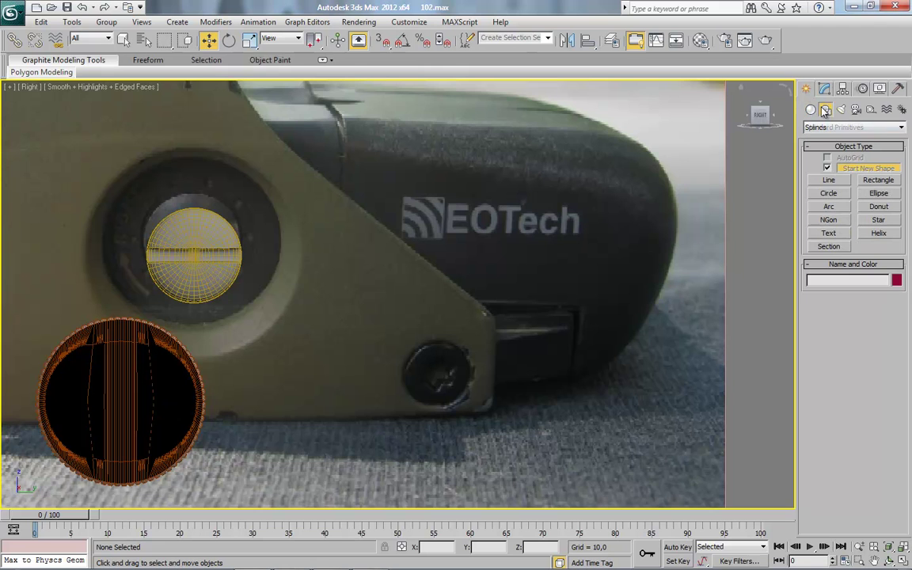
{"action": "left_click", "coordinate": [876, 180]}
{"action": "left_click_drag", "start_coordinate": [573, 308], "coordinate": [178, 448]}
{"action": "left_click", "coordinate": [208, 39]}
{"action": "middle_click_drag", "start_coordinate": [277, 224], "coordinate": [376, 349], "text": "alt"}
{"action": "left_click_drag", "start_coordinate": [367, 356], "coordinate": [185, 492]}
Unhide all objects and return to a side view of the housing with the rectangle over it.
{"action": "right_click", "coordinate": [496, 347]}
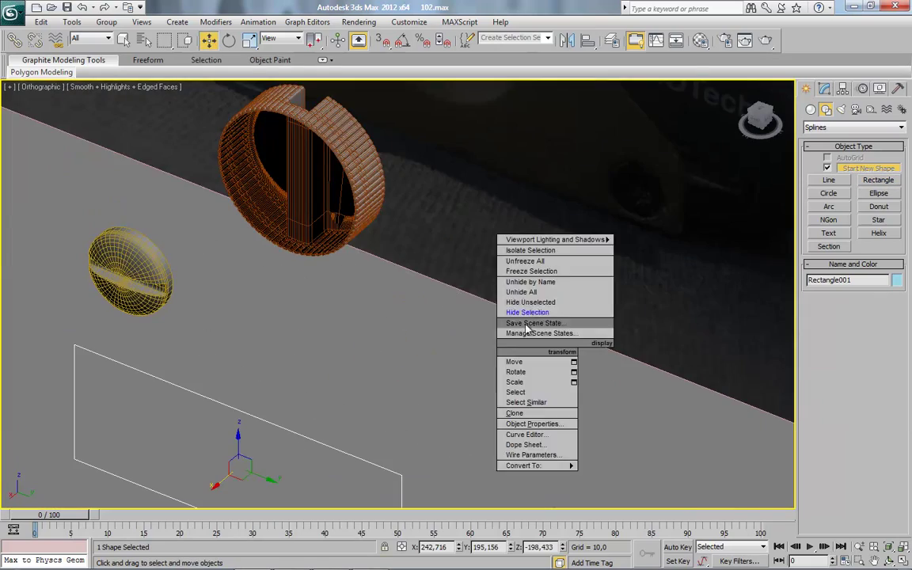
{"action": "left_click", "coordinate": [527, 292]}
{"action": "middle_click_drag", "start_coordinate": [484, 342], "coordinate": [605, 205], "text": "alt"}
{"action": "scroll", "coordinate": [525, 302], "scroll_direction": "up", "scroll_amount": 4}
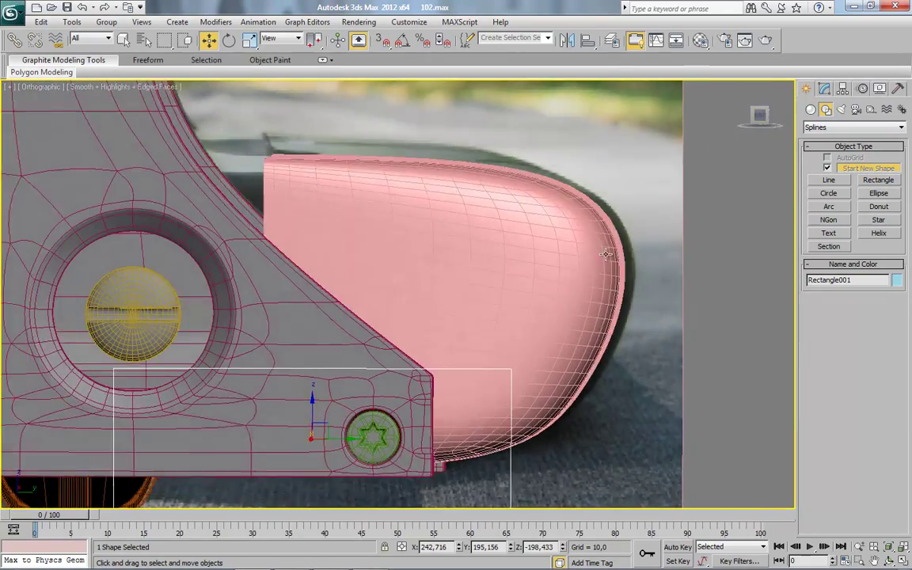
{"action": "middle_click_drag", "start_coordinate": [522, 301], "coordinate": [570, 321]}
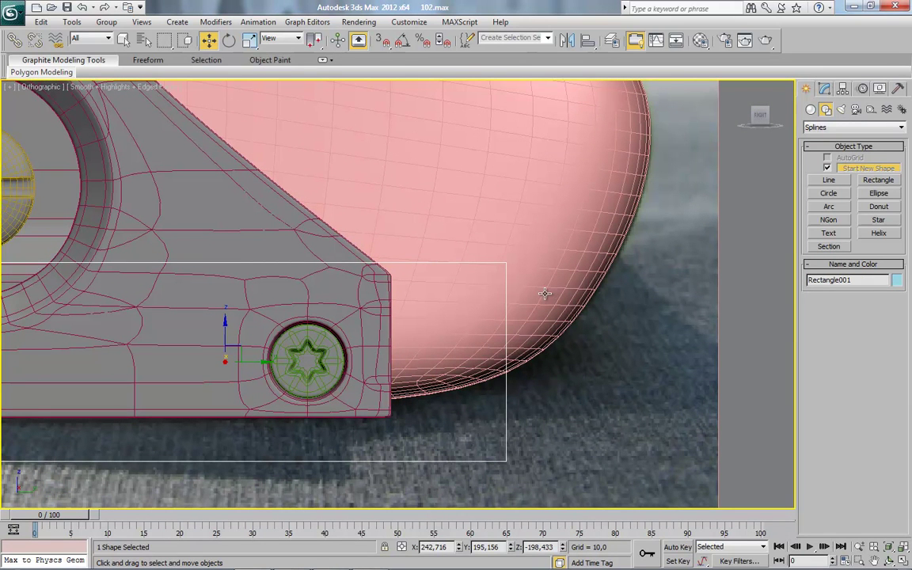
Hide the side plate covering the housing and select the housing for modification.
{"action": "left_click", "coordinate": [544, 293]}
{"action": "left_click", "coordinate": [824, 89]}
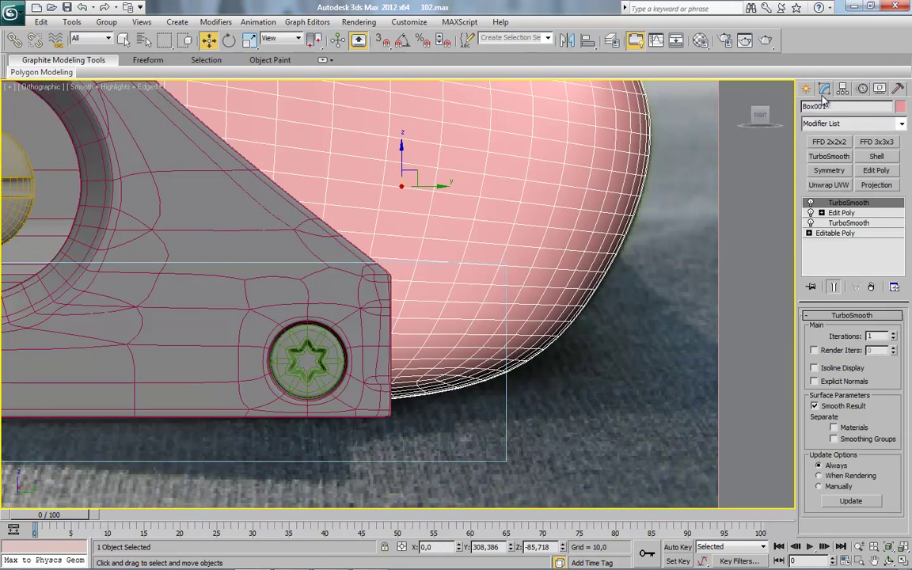
{"action": "middle_click_drag", "start_coordinate": [458, 261], "coordinate": [543, 238]}
{"action": "right_click", "coordinate": [353, 194]}
{"action": "left_click", "coordinate": [379, 149]}
{"action": "left_click", "coordinate": [544, 238]}
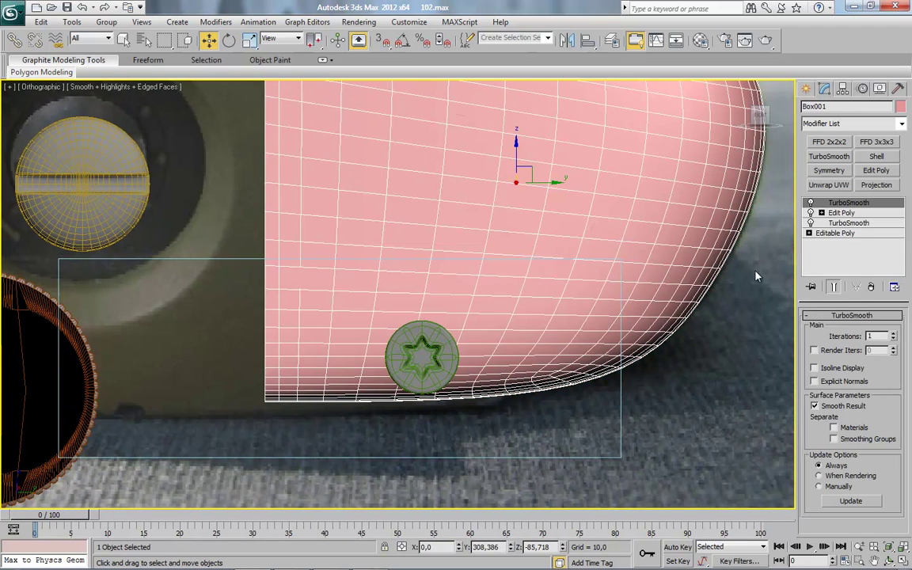
Add an Edit Poly modifier above the housing's upper TurboSmooth and try box-selecting the polygons in the rectangle's area.
{"action": "left_click", "coordinate": [838, 233]}
{"action": "left_click", "coordinate": [578, 383]}
{"action": "left_click", "coordinate": [875, 171]}
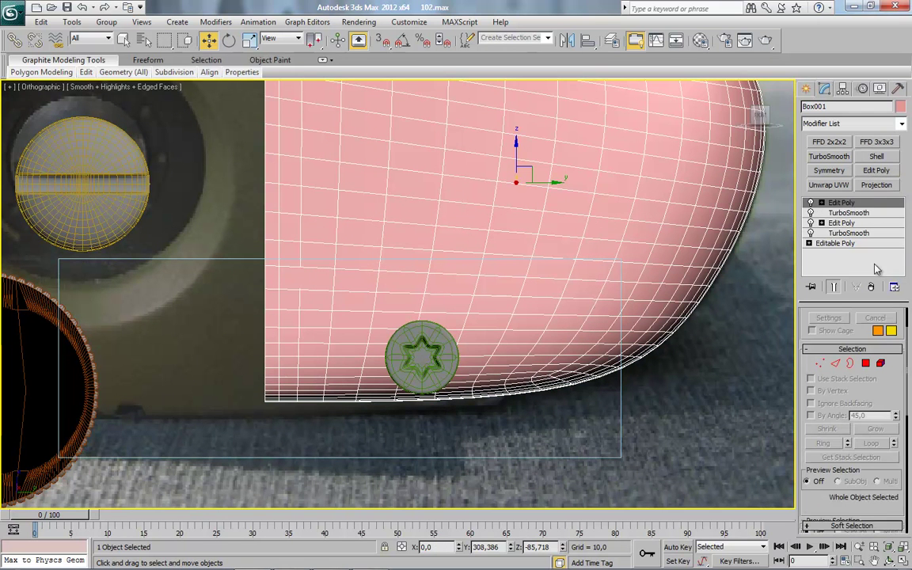
{"action": "left_click_drag", "start_coordinate": [241, 254], "coordinate": [640, 468]}
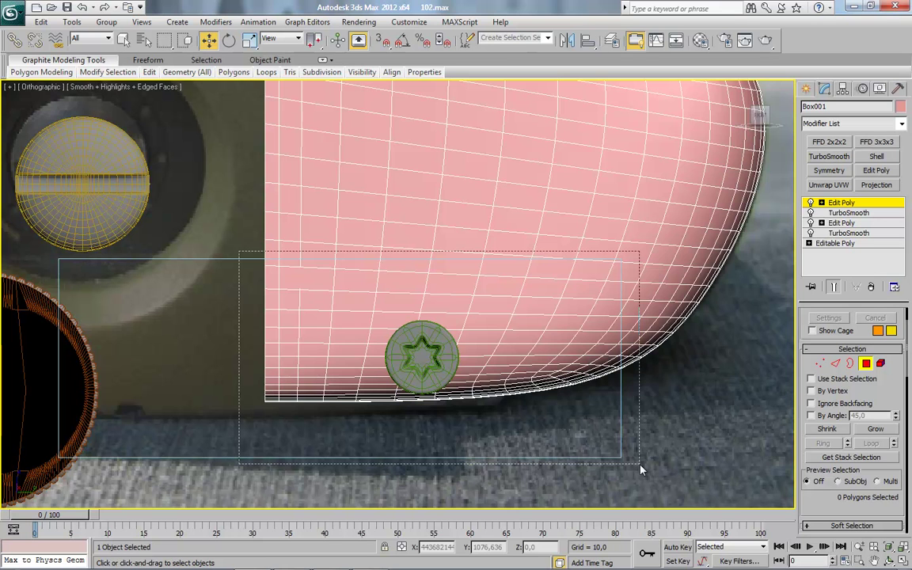
{"action": "left_click_drag", "start_coordinate": [641, 470], "coordinate": [519, 194]}
With the Edge constraint on, lower the vertices in the row just below the rectangle's upper line to straighten that row.
{"action": "left_click", "coordinate": [819, 364]}
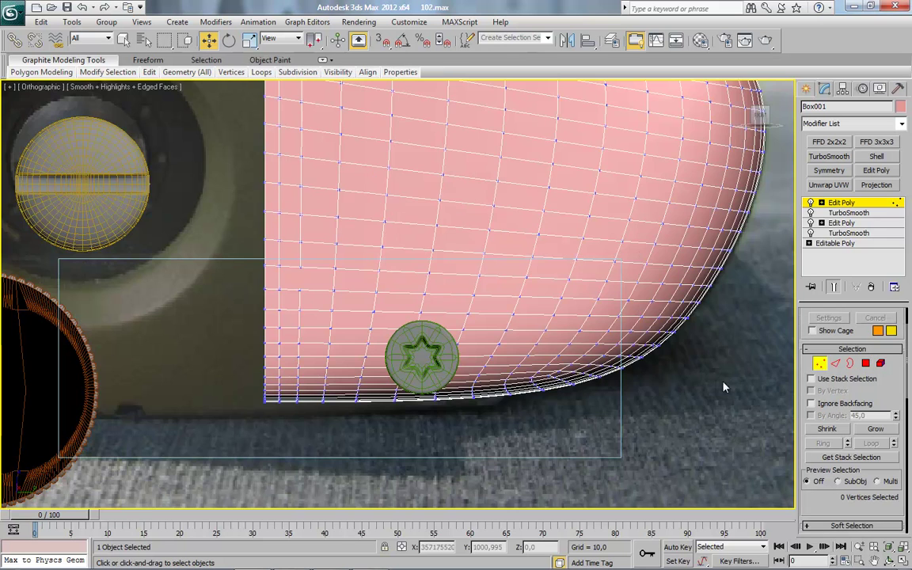
{"action": "scroll", "coordinate": [545, 370], "scroll_direction": "up", "scroll_amount": 3}
{"action": "middle_click_drag", "start_coordinate": [528, 353], "coordinate": [524, 333]}
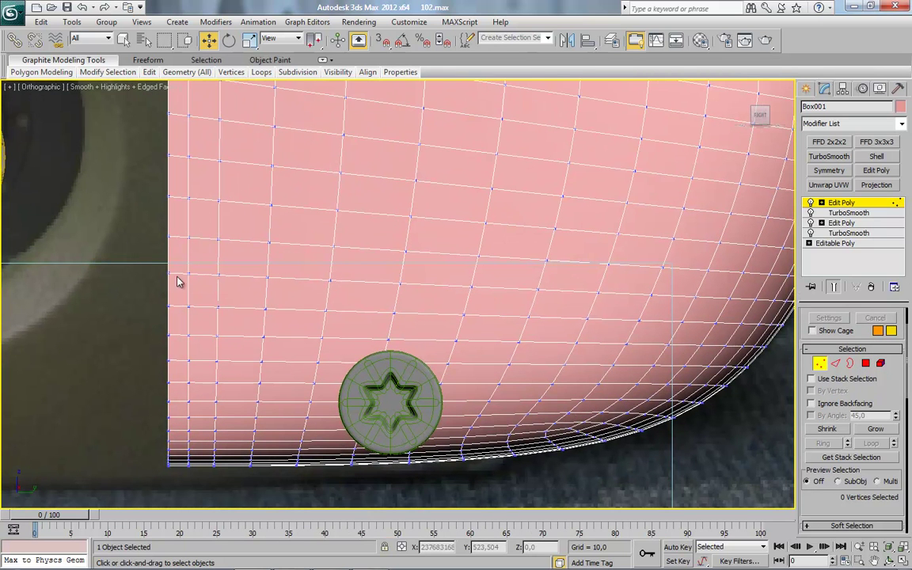
{"action": "left_click_drag", "start_coordinate": [157, 269], "coordinate": [500, 303]}
{"action": "scroll", "coordinate": [890, 416], "scroll_direction": "down", "scroll_amount": 6}
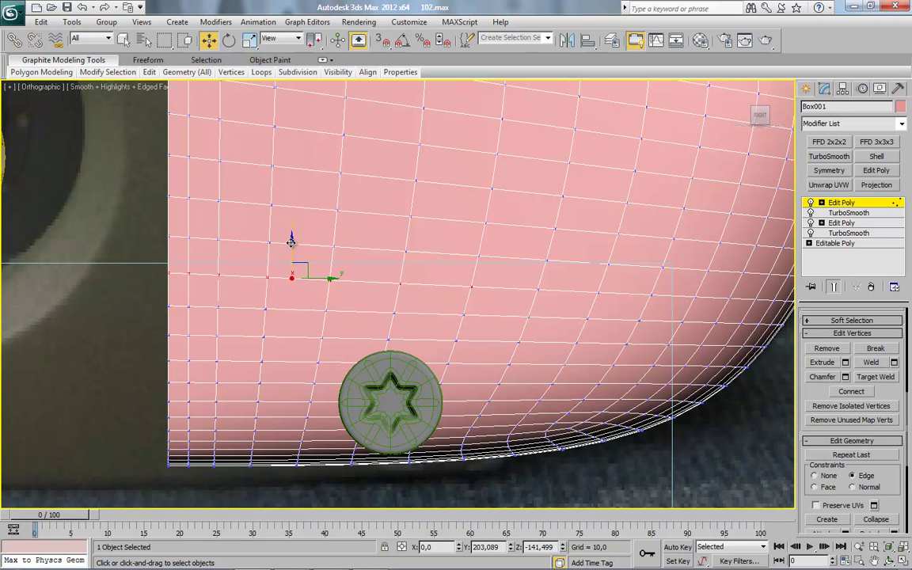
{"action": "left_click_drag", "start_coordinate": [334, 266], "coordinate": [192, 259]}
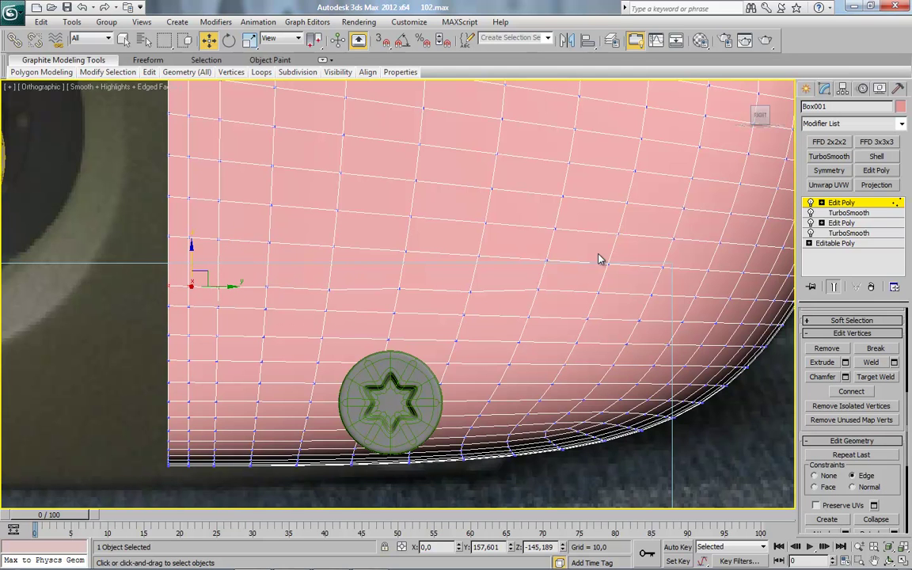
Try to lower the vertex row onto the rectangle's upper line by hand, and undo those moves.
{"action": "left_click_drag", "start_coordinate": [623, 256], "coordinate": [387, 267]}
{"action": "left_click_drag", "start_coordinate": [423, 235], "coordinate": [159, 266]}
{"action": "left_click_drag", "start_coordinate": [356, 218], "coordinate": [356, 227]}
{"action": "left_click_drag", "start_coordinate": [535, 247], "coordinate": [636, 312], "text": "alt"}
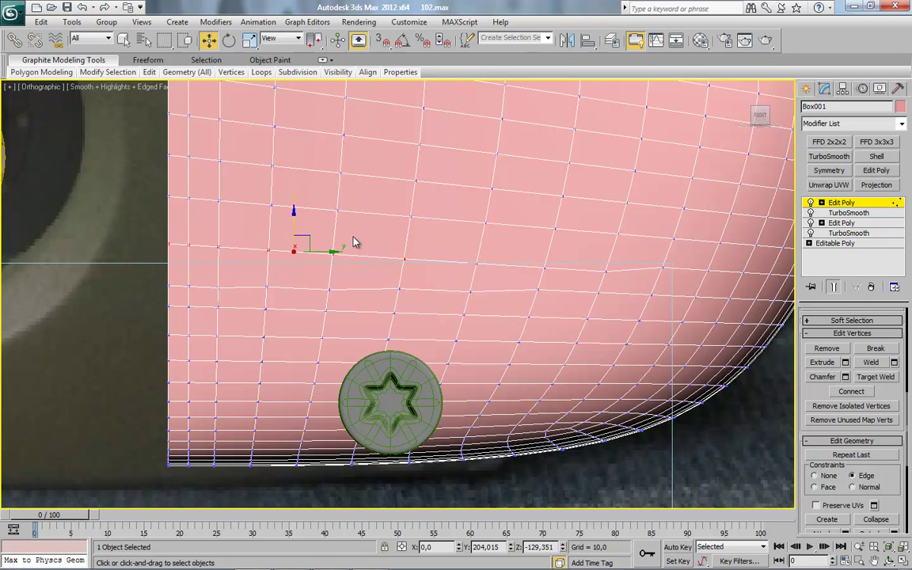
{"action": "left_click_drag", "start_coordinate": [293, 226], "coordinate": [290, 230]}
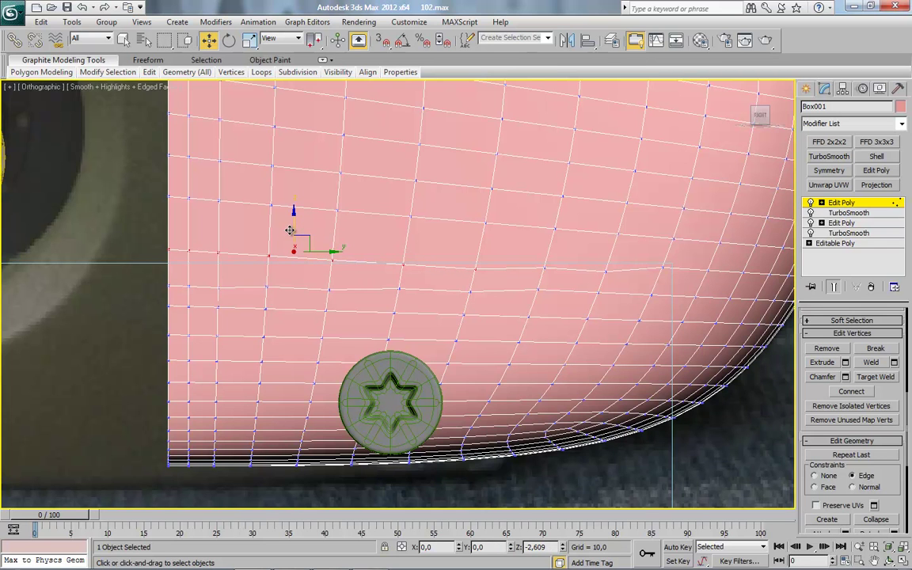
{"action": "left_click_drag", "start_coordinate": [290, 230], "coordinate": [289, 230]}
{"action": "key", "text": "ctrl+z"}
{"action": "key", "text": "ctrl+z"}
{"action": "key", "text": "ctrl+z"}
Raise the vertex nearest the rectangle's upper corner until it meets the rectangle's upper line.
{"action": "scroll", "coordinate": [601, 295], "scroll_direction": "up", "scroll_amount": 2}
{"action": "middle_click_drag", "start_coordinate": [601, 295], "coordinate": [402, 332]}
{"action": "scroll", "coordinate": [473, 342], "scroll_direction": "up", "scroll_amount": 2}
{"action": "scroll", "coordinate": [473, 344], "scroll_direction": "up", "scroll_amount": 2}
{"action": "left_click_drag", "start_coordinate": [507, 258], "coordinate": [536, 280]}
{"action": "left_click_drag", "start_coordinate": [527, 242], "coordinate": [529, 229]}
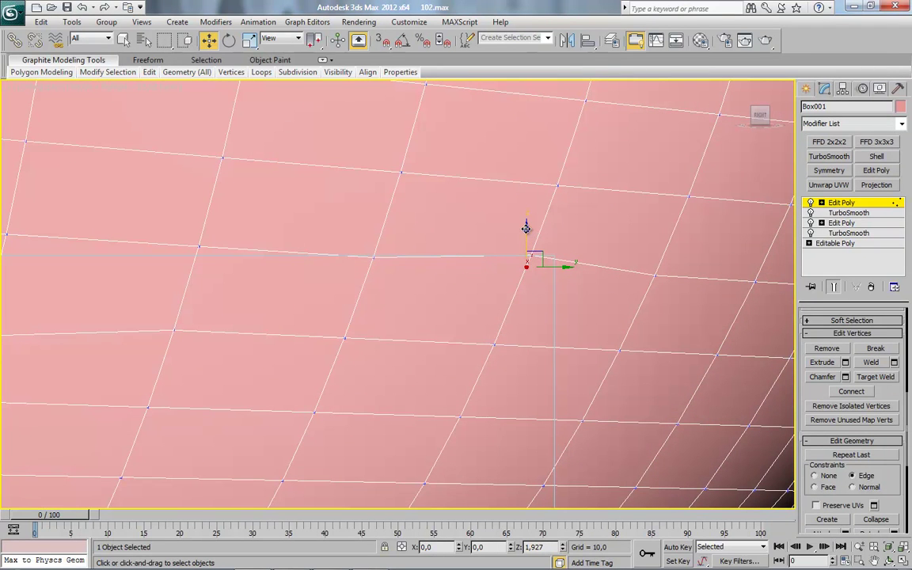
Flatten the vertex row in Z with Make Planar, align it to the rectangle's upper line and fit its end vertex to the rectangle's corner.
{"action": "scroll", "coordinate": [413, 269], "scroll_direction": "down", "scroll_amount": 8}
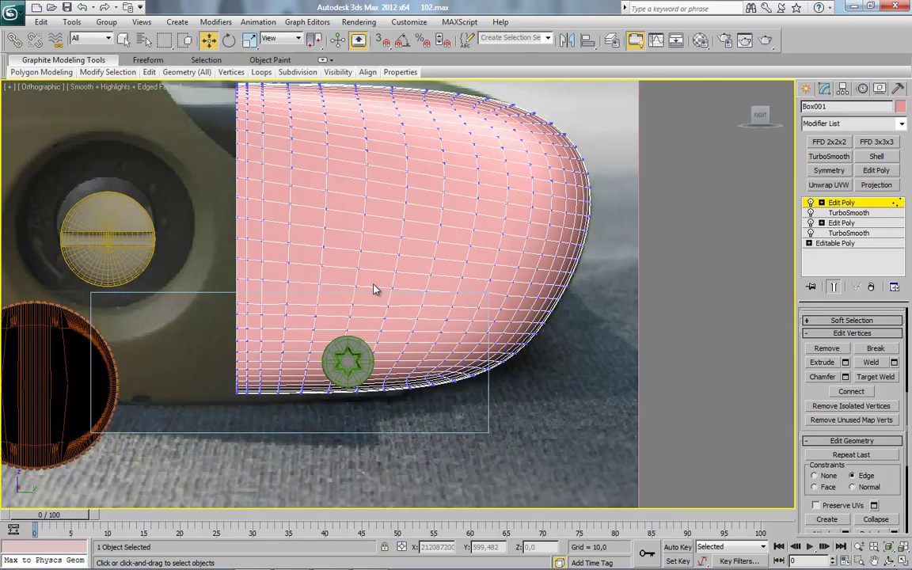
{"action": "scroll", "coordinate": [375, 290], "scroll_direction": "up", "scroll_amount": 4}
{"action": "left_click_drag", "start_coordinate": [123, 246], "coordinate": [458, 277]}
{"action": "left_click", "coordinate": [643, 283], "text": "ctrl"}
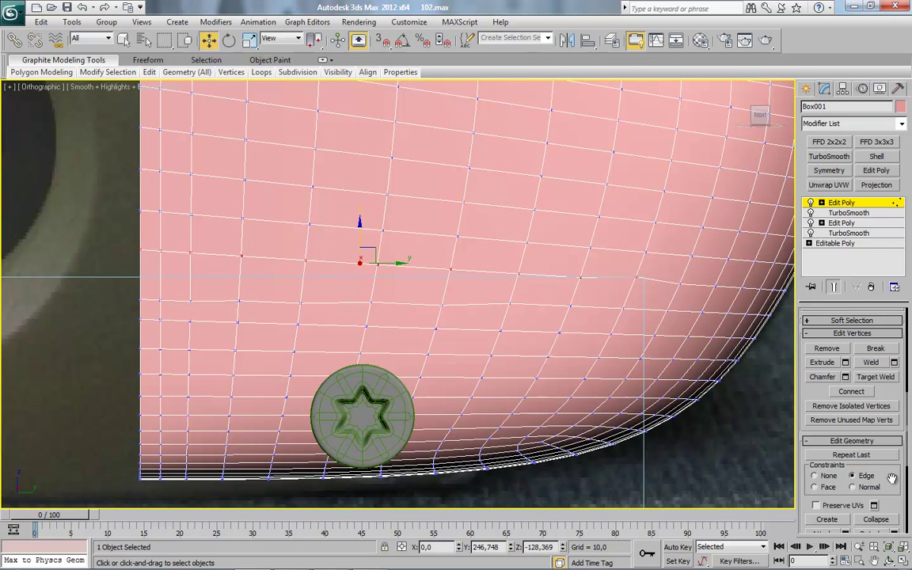
{"action": "scroll", "coordinate": [891, 478], "scroll_direction": "down", "scroll_amount": 5}
{"action": "left_click", "coordinate": [892, 450]}
{"action": "left_click_drag", "start_coordinate": [359, 234], "coordinate": [400, 222]}
{"action": "scroll", "coordinate": [343, 269], "scroll_direction": "up", "scroll_amount": 5}
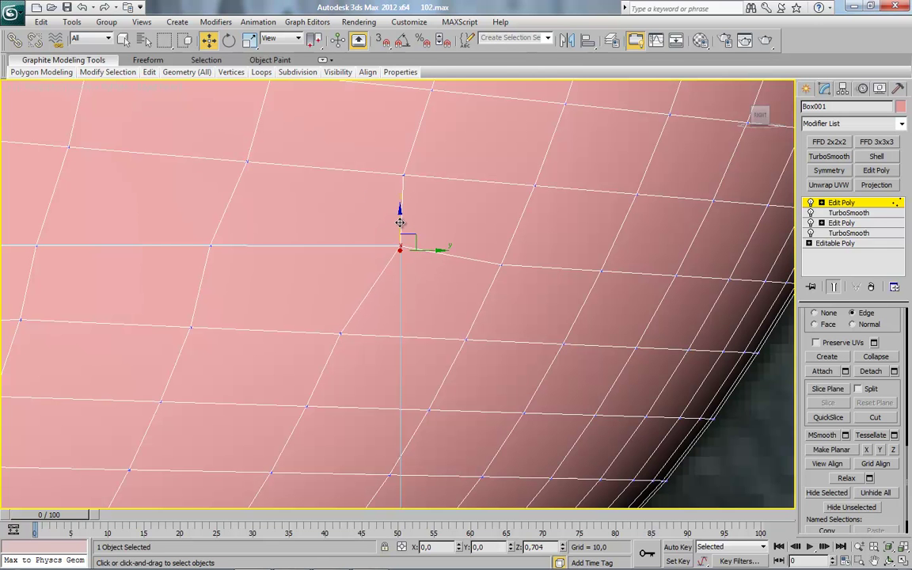
{"action": "scroll", "coordinate": [400, 216], "scroll_direction": "down", "scroll_amount": 1}
{"action": "scroll", "coordinate": [419, 317], "scroll_direction": "down", "scroll_amount": 3}
{"action": "scroll", "coordinate": [439, 340], "scroll_direction": "up", "scroll_amount": 3}
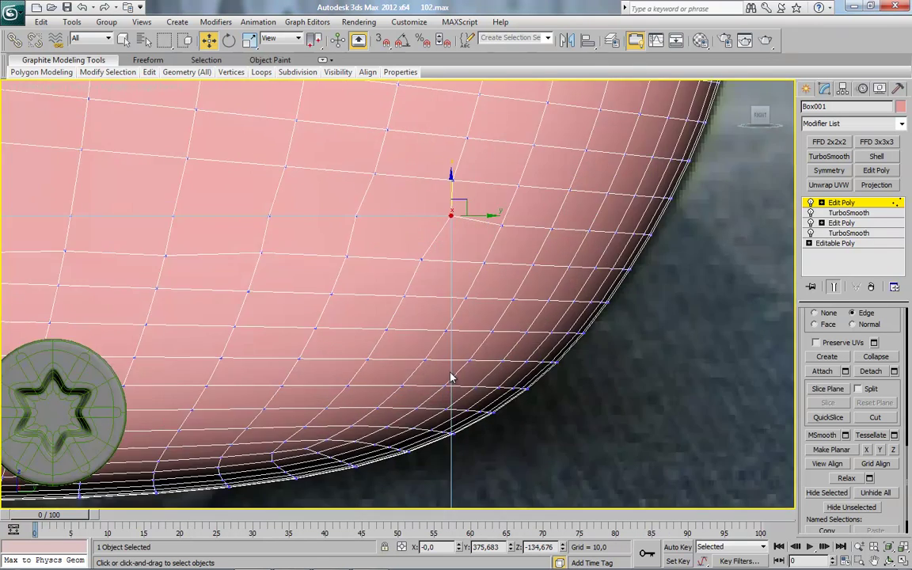
With vertex snapping on, QuickSlice the polygons around the rectangle's vertical side, from its upper corner to its lower corner.
{"action": "left_click", "coordinate": [841, 203]}
{"action": "left_click", "coordinate": [865, 362]}
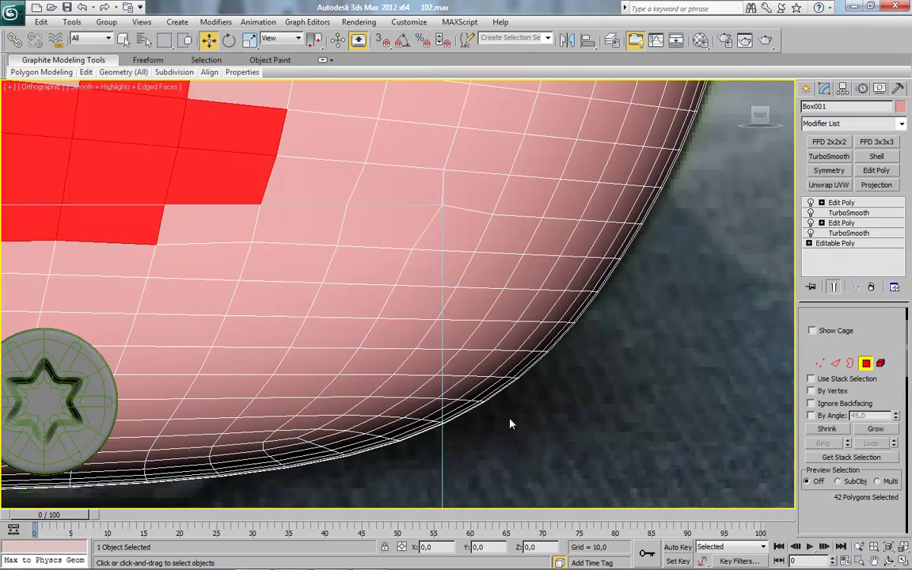
{"action": "left_click_drag", "start_coordinate": [481, 417], "coordinate": [420, 237]}
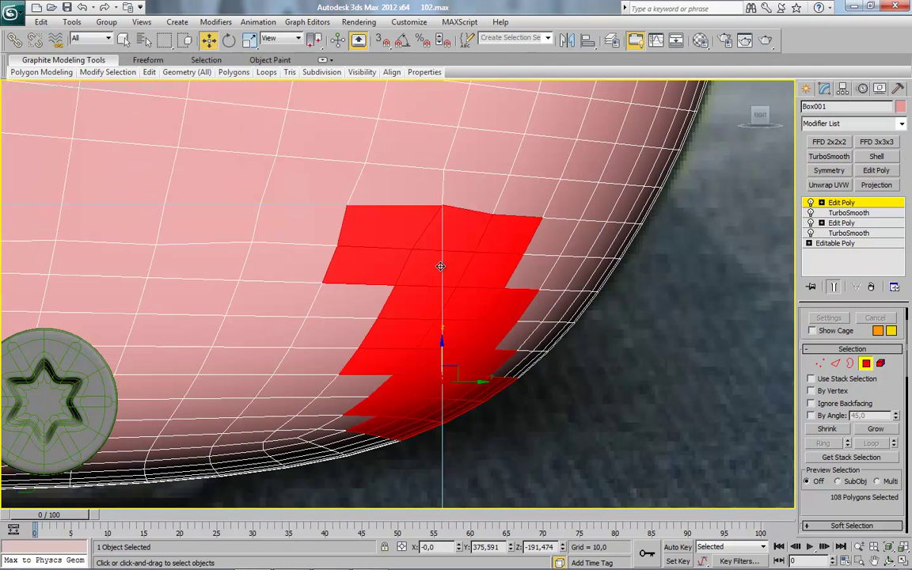
{"action": "scroll", "coordinate": [535, 416], "scroll_direction": "down", "scroll_amount": 3}
{"action": "right_click", "coordinate": [495, 307]}
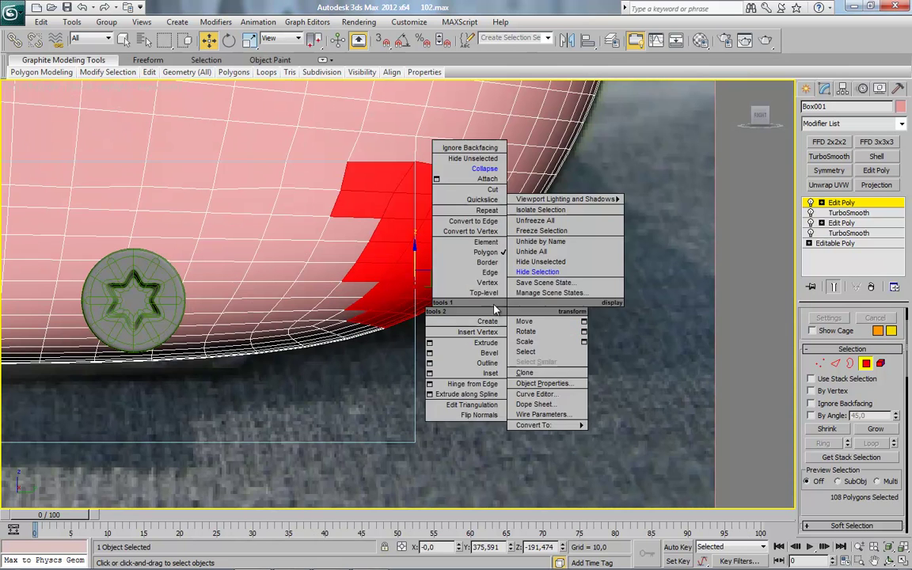
{"action": "left_click", "coordinate": [490, 202]}
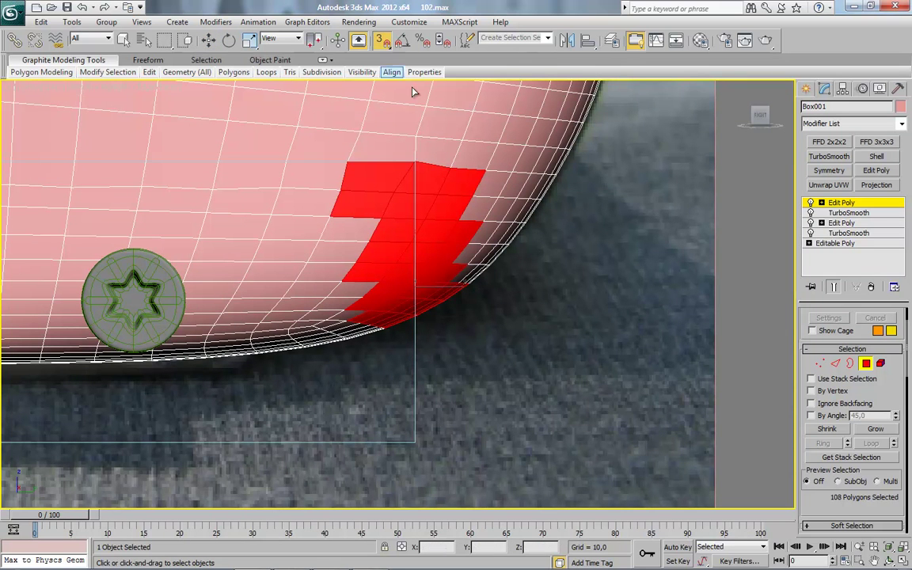
{"action": "left_click", "coordinate": [414, 163]}
{"action": "left_click", "coordinate": [416, 444]}
{"action": "right_click", "coordinate": [538, 353]}
{"action": "left_click", "coordinate": [470, 345]}
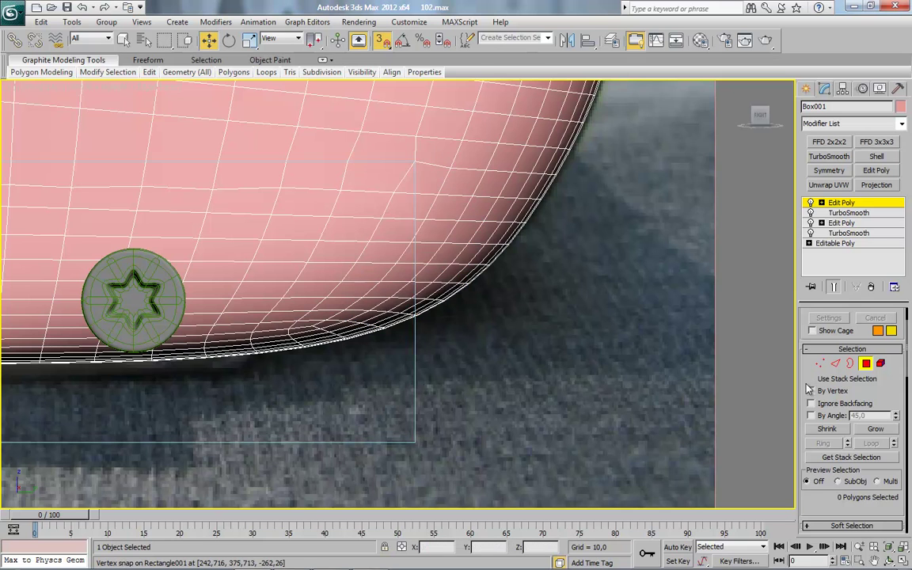
{"action": "left_click", "coordinate": [864, 364]}
Select the guide rectangle in front of the housing and delete it.
{"action": "middle_click_drag", "start_coordinate": [509, 352], "coordinate": [489, 364], "text": "alt"}
{"action": "middle_click_drag", "start_coordinate": [380, 415], "coordinate": [565, 344]}
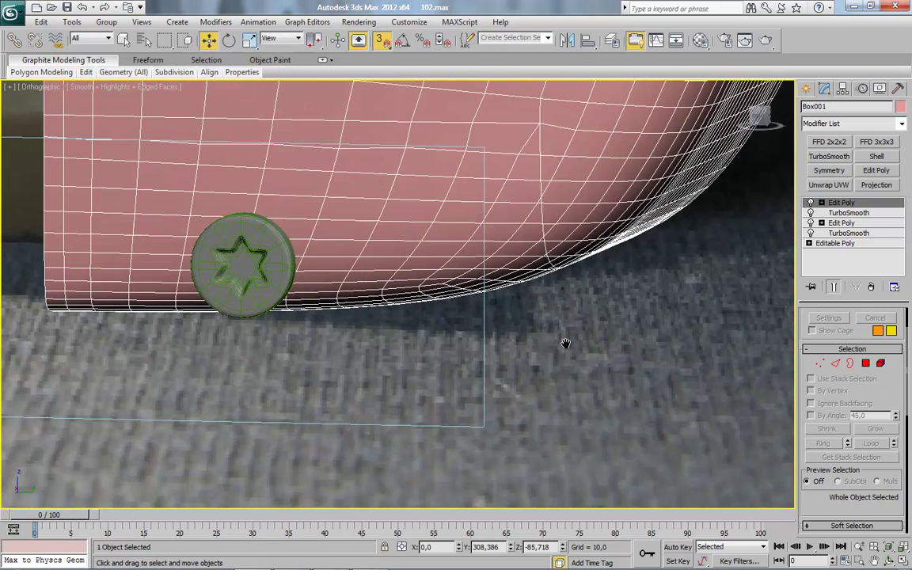
{"action": "left_click", "coordinate": [485, 386]}
{"action": "left_click", "coordinate": [484, 387]}
{"action": "left_click", "coordinate": [484, 386]}
{"action": "right_click", "coordinate": [504, 366]}
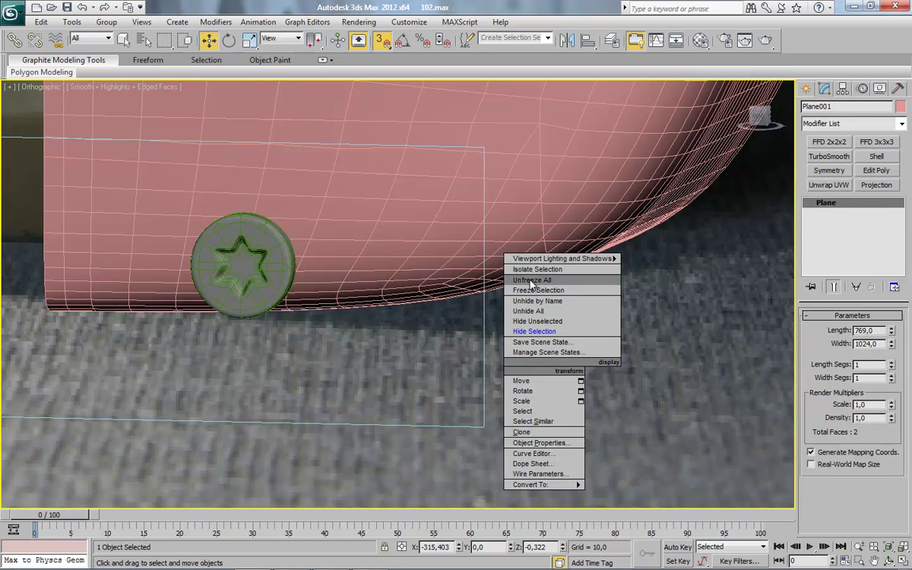
{"action": "left_click", "coordinate": [480, 332]}
{"action": "left_click", "coordinate": [484, 331]}
{"action": "key", "text": "Delete"}
{"action": "middle_click_drag", "start_coordinate": [489, 349], "coordinate": [500, 391]}
Delete the housing polygons below the levelled row and inside the vertical slice, including the leftover slivers along the cut.
{"action": "left_click", "coordinate": [539, 286]}
{"action": "left_click", "coordinate": [756, 116]}
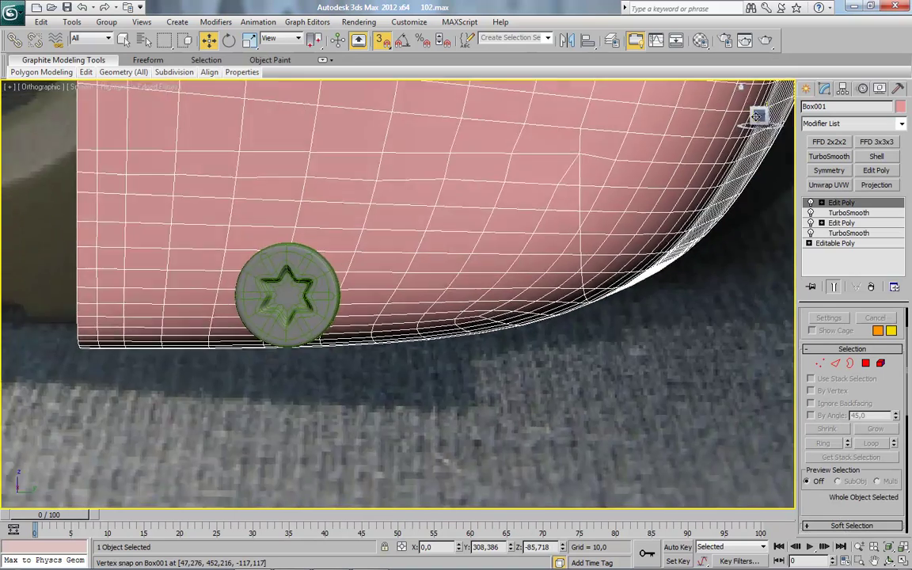
{"action": "middle_click_drag", "start_coordinate": [652, 232], "coordinate": [651, 238]}
{"action": "left_click", "coordinate": [866, 363]}
{"action": "left_click_drag", "start_coordinate": [87, 452], "coordinate": [604, 195]}
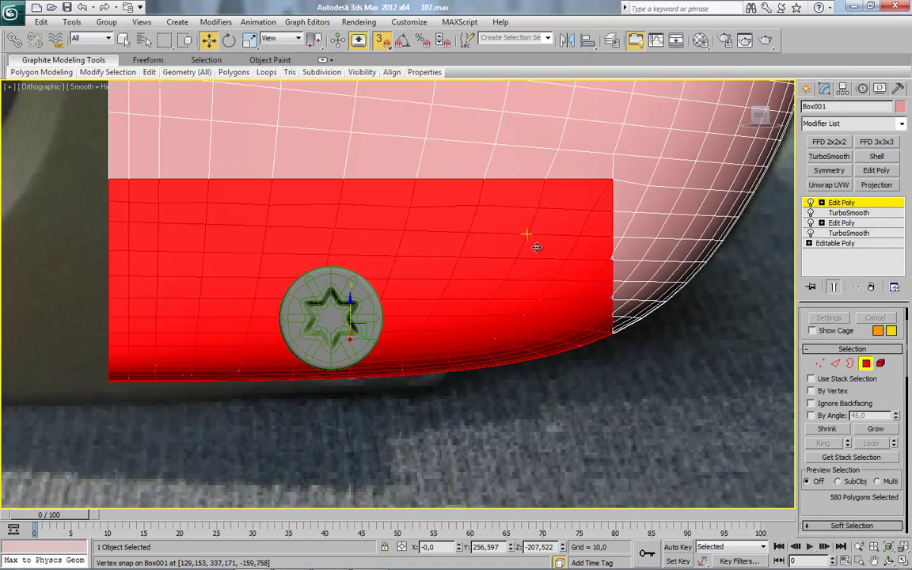
{"action": "key", "text": "Delete"}
{"action": "scroll", "coordinate": [482, 208], "scroll_direction": "up", "scroll_amount": 4}
{"action": "left_click_drag", "start_coordinate": [394, 135], "coordinate": [447, 428]}
{"action": "key", "text": "Delete"}
Try to weld neighbouring vertices on the cut's vertical edge with snapping still on, and undo the attempt.
{"action": "scroll", "coordinate": [485, 370], "scroll_direction": "down", "scroll_amount": 3}
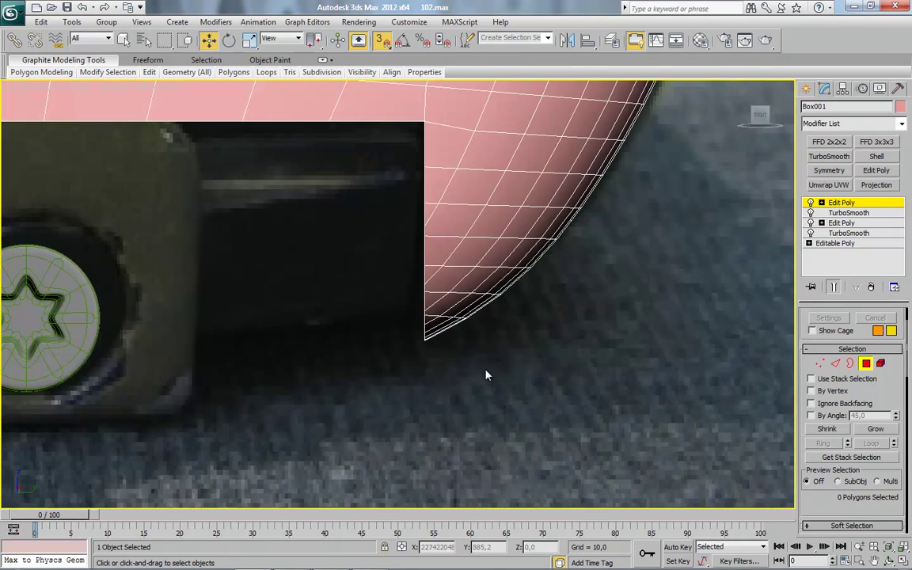
{"action": "middle_click_drag", "start_coordinate": [468, 338], "coordinate": [464, 381]}
{"action": "scroll", "coordinate": [465, 381], "scroll_direction": "up", "scroll_amount": 3}
{"action": "left_click", "coordinate": [820, 363]}
{"action": "middle_click_drag", "start_coordinate": [517, 160], "coordinate": [497, 215]}
{"action": "right_click", "coordinate": [495, 214]}
{"action": "left_click", "coordinate": [472, 296]}
{"action": "left_click", "coordinate": [439, 279]}
{"action": "key", "text": "ctrl+z"}
{"action": "key", "text": "ctrl+z"}
{"action": "scroll", "coordinate": [523, 340], "scroll_direction": "down", "scroll_amount": 3}
{"action": "mouse_move", "coordinate": [502, 338]}
{"action": "middle_mouse_down", "text": "alt"}
{"action": "mouse_move", "coordinate": [523, 339]}
{"action": "mouse_move", "coordinate": [579, 406]}
{"action": "middle_mouse_up", "text": "alt"}
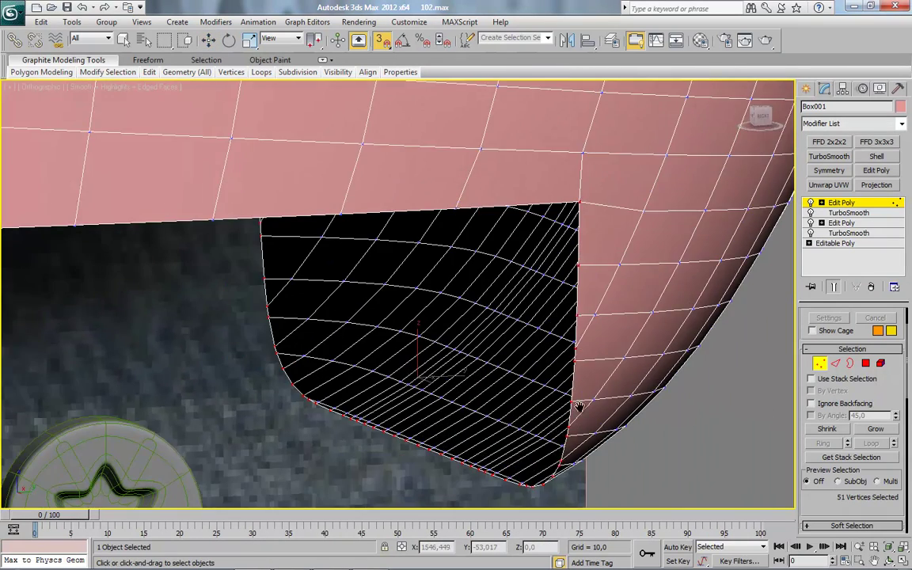
{"action": "scroll", "coordinate": [579, 406], "scroll_direction": "up", "scroll_amount": 3}
{"action": "right_click", "coordinate": [580, 314]}
{"action": "right_click", "coordinate": [563, 304]}
{"action": "left_click", "coordinate": [531, 390]}
{"action": "right_click", "coordinate": [517, 379]}
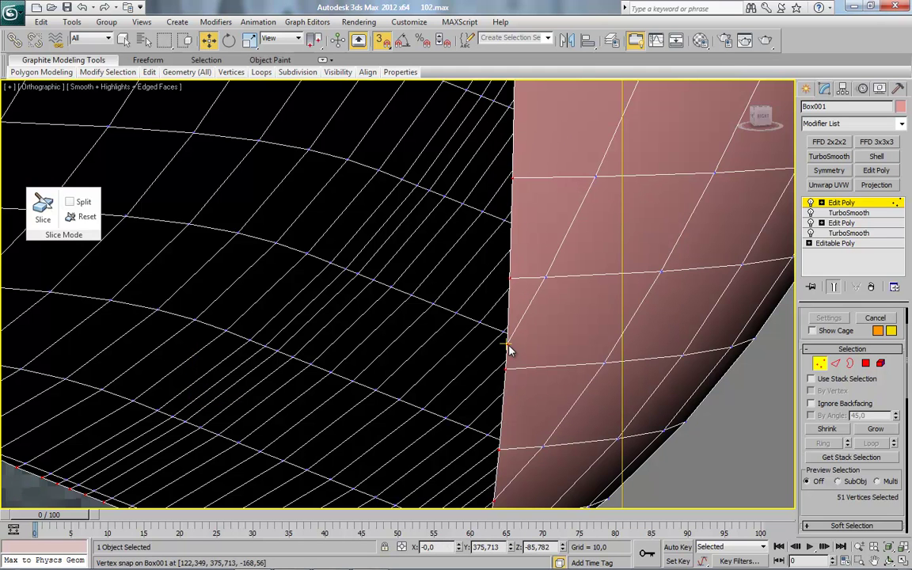
Turn off snapping and weld the closely spaced vertices along the cut's side edges.
{"action": "key", "text": "s"}
{"action": "right_click", "coordinate": [546, 362]}
{"action": "left_click", "coordinate": [510, 364]}
{"action": "middle_click_drag", "start_coordinate": [507, 370], "coordinate": [175, 258], "text": "alt"}
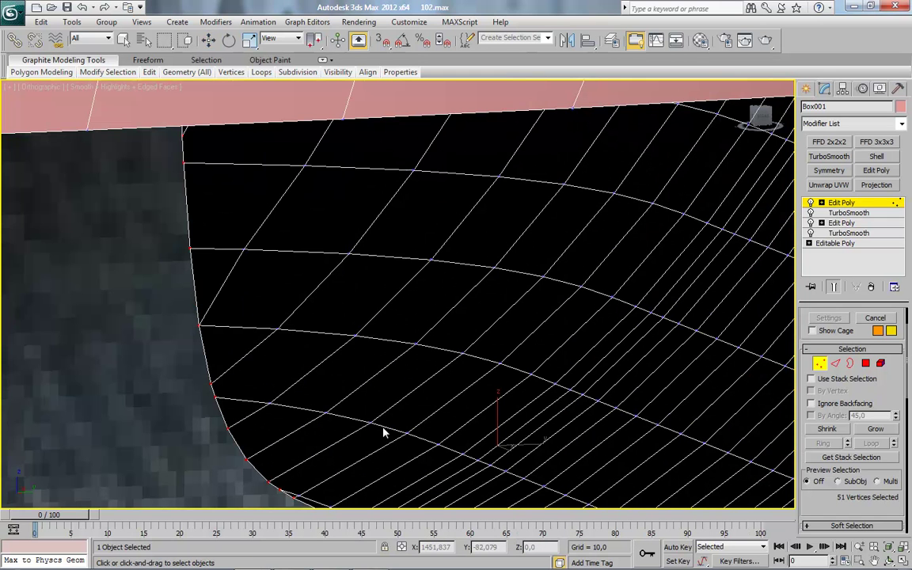
{"action": "middle_click_drag", "start_coordinate": [382, 431], "coordinate": [300, 360], "text": "alt"}
{"action": "middle_click_drag", "start_coordinate": [163, 321], "coordinate": [606, 224], "text": "alt"}
{"action": "middle_click_drag", "start_coordinate": [467, 344], "coordinate": [257, 391], "text": "alt"}
{"action": "middle_click_drag", "start_coordinate": [222, 317], "coordinate": [489, 203], "text": "alt"}
{"action": "scroll", "coordinate": [498, 331], "scroll_direction": "up", "scroll_amount": 3}
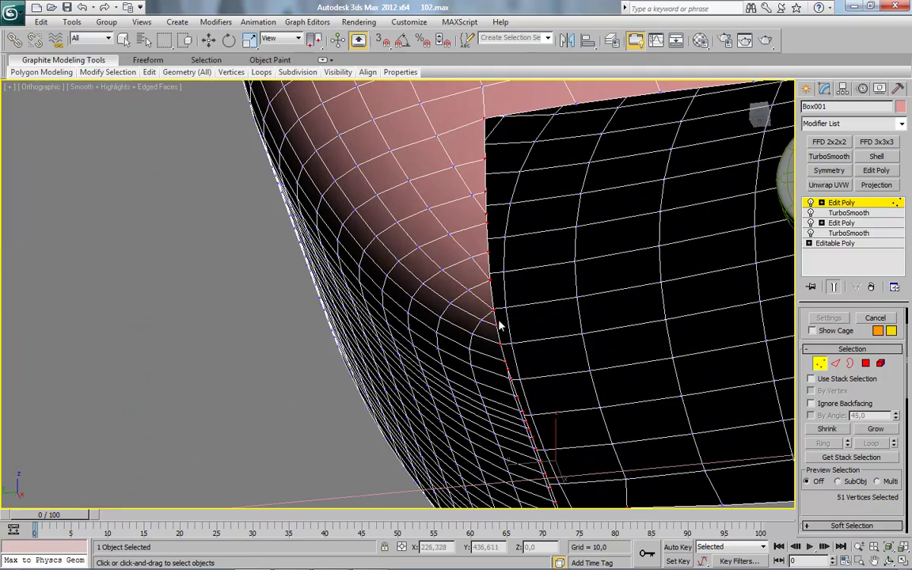
{"action": "middle_click_drag", "start_coordinate": [542, 337], "coordinate": [527, 311], "text": "alt"}
{"action": "scroll", "coordinate": [481, 330], "scroll_direction": "up", "scroll_amount": 3}
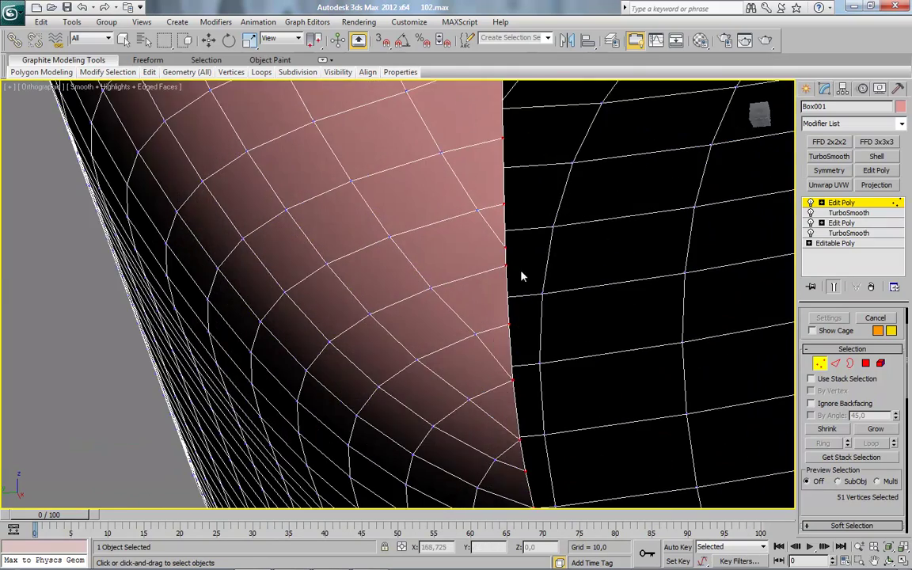
{"action": "middle_click_drag", "start_coordinate": [507, 266], "coordinate": [503, 268]}
{"action": "right_click", "coordinate": [626, 326]}
Select the redundant edge loop running along the underside edge of the cut opening and remove it.
{"action": "scroll", "coordinate": [649, 331], "scroll_direction": "down", "scroll_amount": 4}
{"action": "middle_click_drag", "start_coordinate": [649, 331], "coordinate": [480, 291], "text": "alt"}
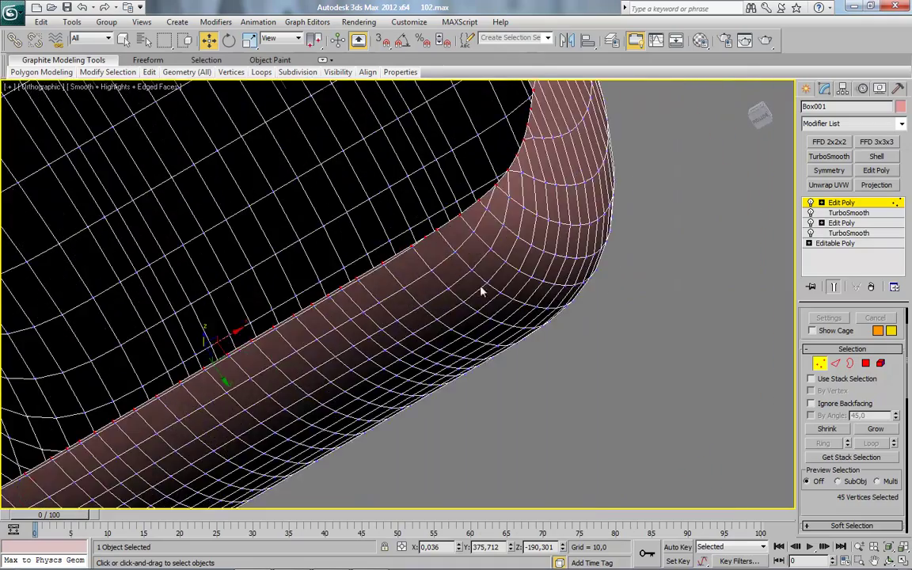
{"action": "scroll", "coordinate": [481, 291], "scroll_direction": "up", "scroll_amount": 5}
{"action": "middle_click_drag", "start_coordinate": [525, 313], "coordinate": [550, 328]}
{"action": "left_click", "coordinate": [835, 363]}
{"action": "left_click", "coordinate": [494, 284]}
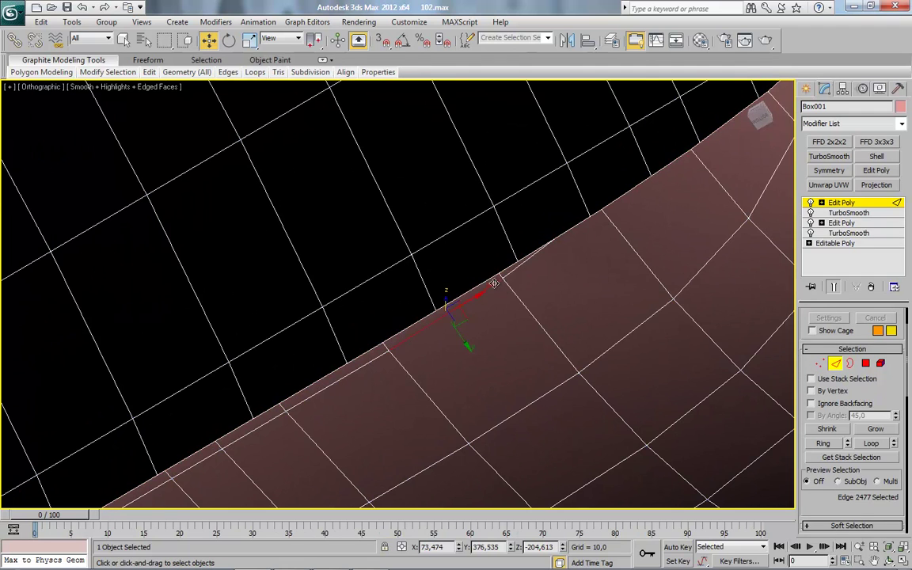
{"action": "left_click", "coordinate": [874, 443]}
{"action": "middle_click_drag", "start_coordinate": [326, 436], "coordinate": [515, 285]}
{"action": "scroll", "coordinate": [303, 385], "scroll_direction": "down", "scroll_amount": 3}
{"action": "middle_click_drag", "start_coordinate": [303, 385], "coordinate": [586, 228]}
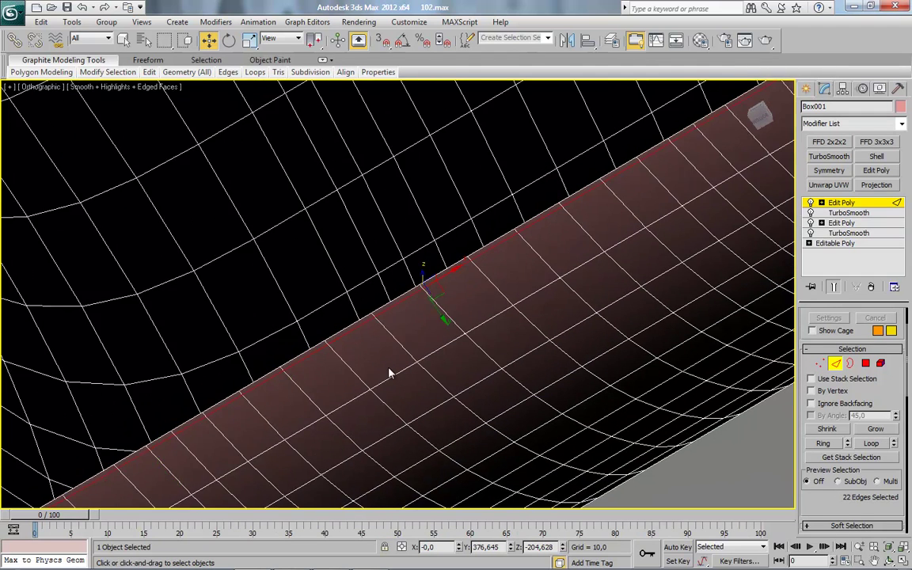
{"action": "middle_click_drag", "start_coordinate": [332, 386], "coordinate": [559, 252]}
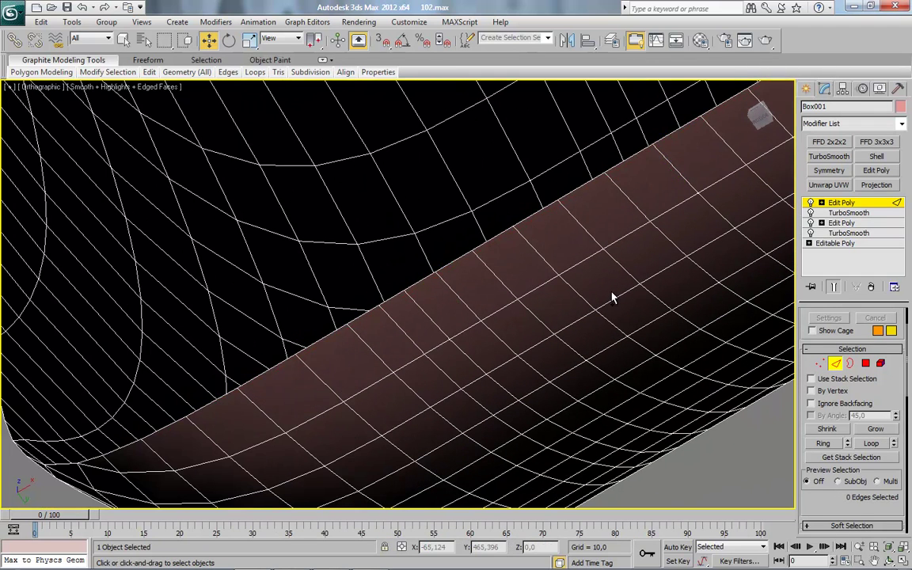
Return to vertex editing and save the scene as the next incremental file, 103.
{"action": "left_click", "coordinate": [819, 362]}
{"action": "scroll", "coordinate": [527, 265], "scroll_direction": "down", "scroll_amount": 6}
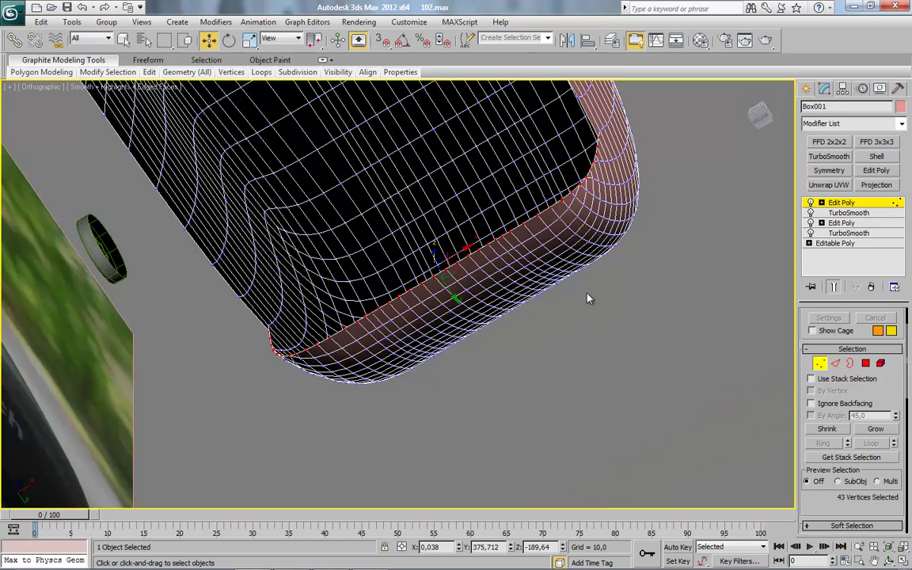
{"action": "left_click", "coordinate": [11, 11]}
{"action": "left_click", "coordinate": [41, 151]}
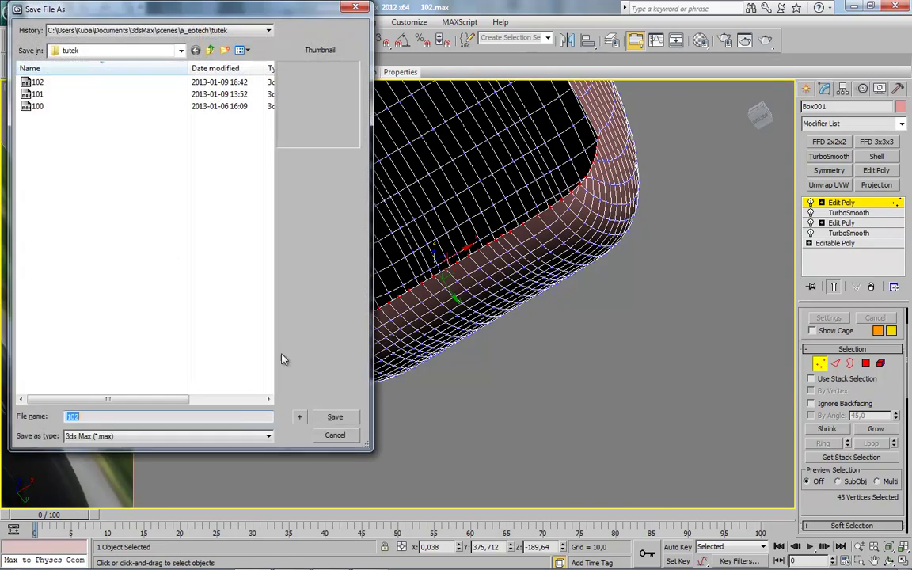
{"action": "left_click", "coordinate": [300, 417]}
Show the housing from the back over the reference photo and leave sub-object editing.
{"action": "scroll", "coordinate": [443, 356], "scroll_direction": "down", "scroll_amount": 5}
{"action": "middle_click_drag", "start_coordinate": [525, 275], "coordinate": [333, 360], "text": "alt"}
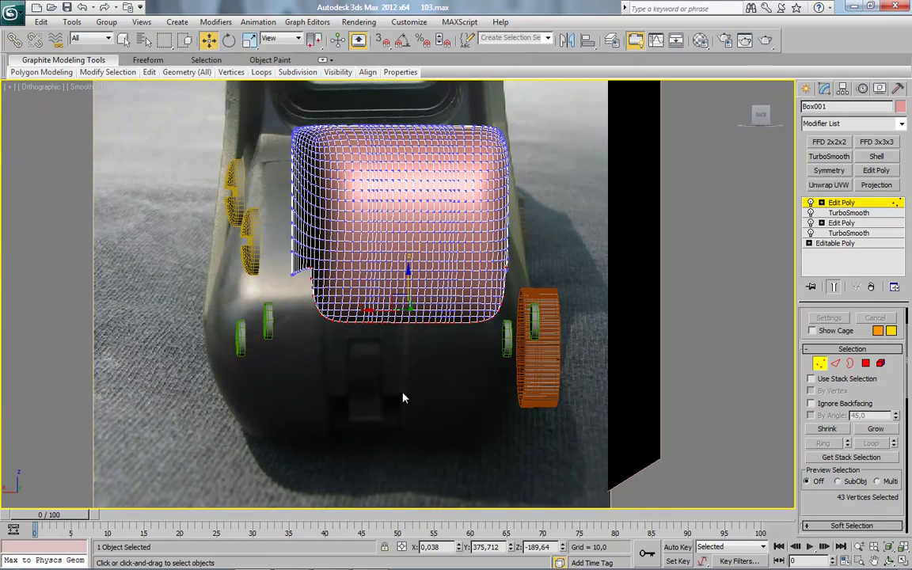
{"action": "middle_click_drag", "start_coordinate": [778, 134], "coordinate": [647, 291], "text": "alt"}
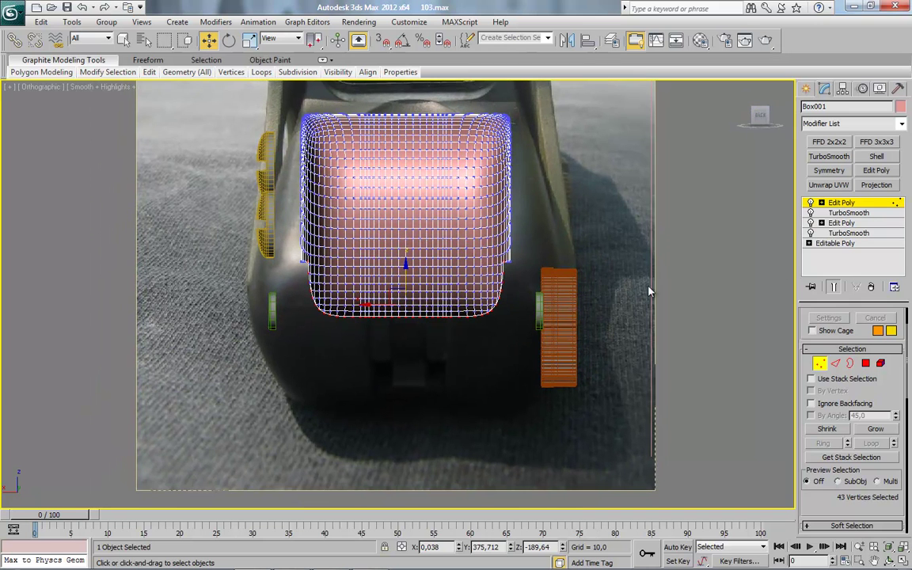
{"action": "left_click", "coordinate": [842, 203]}
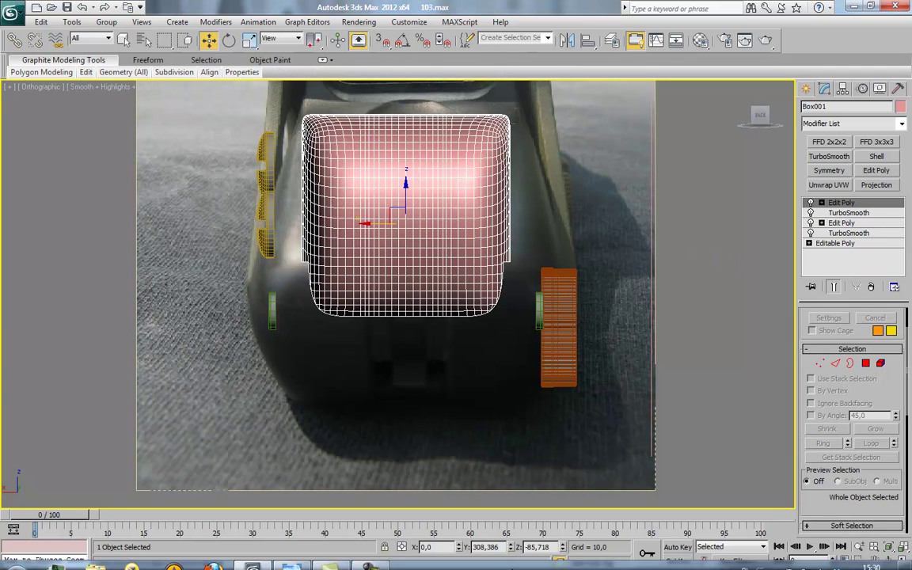
Browse the scenes folders for a mounting rail drawing and view the szyna image in the koncepty folder.
{"action": "mouse_move", "coordinate": [506, 565]}
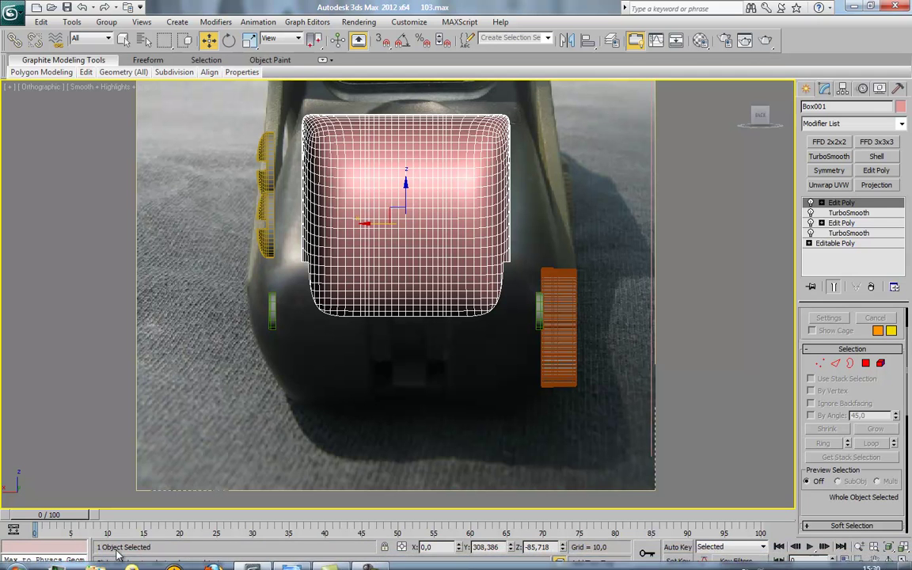
{"action": "left_click", "coordinate": [291, 558]}
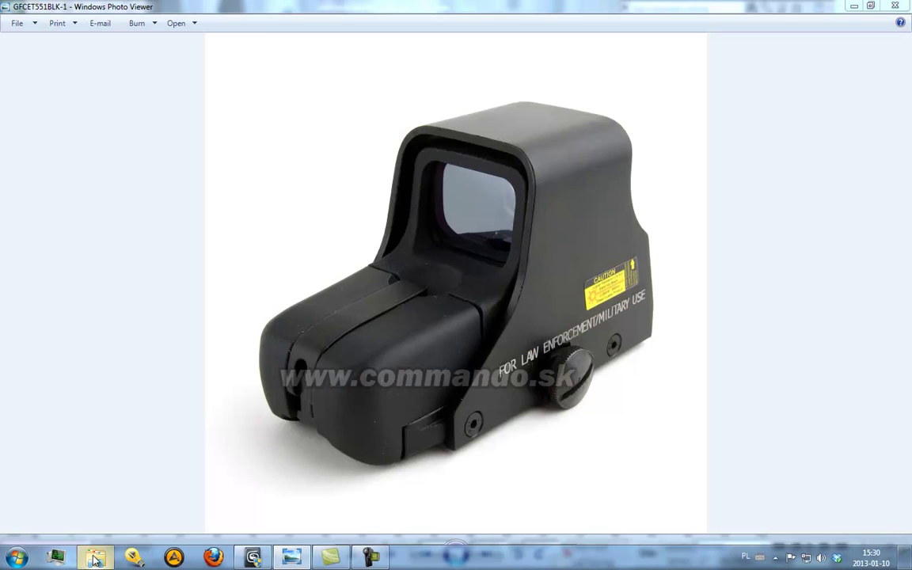
{"action": "left_click", "coordinate": [325, 557]}
{"action": "left_click", "coordinate": [131, 182]}
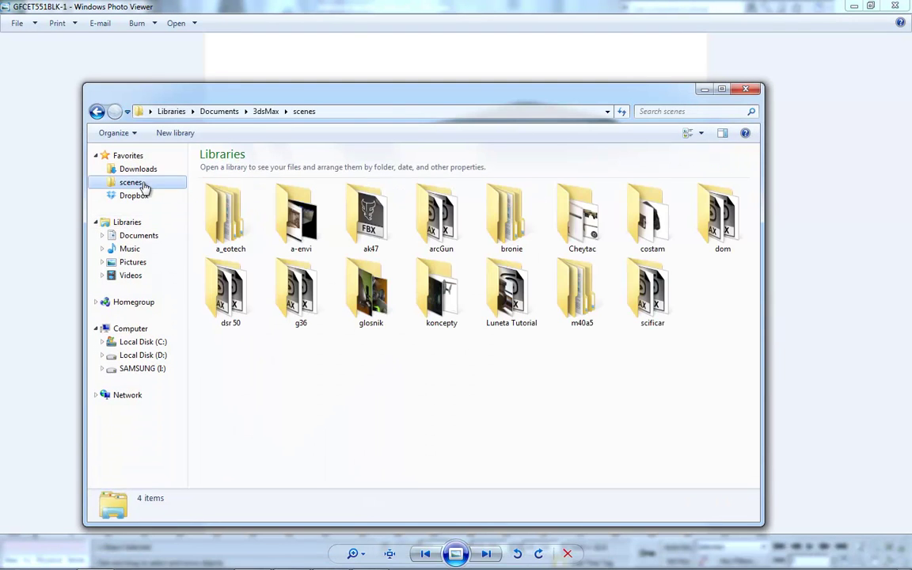
{"action": "double_click", "coordinate": [230, 218]}
{"action": "left_click", "coordinate": [96, 112]}
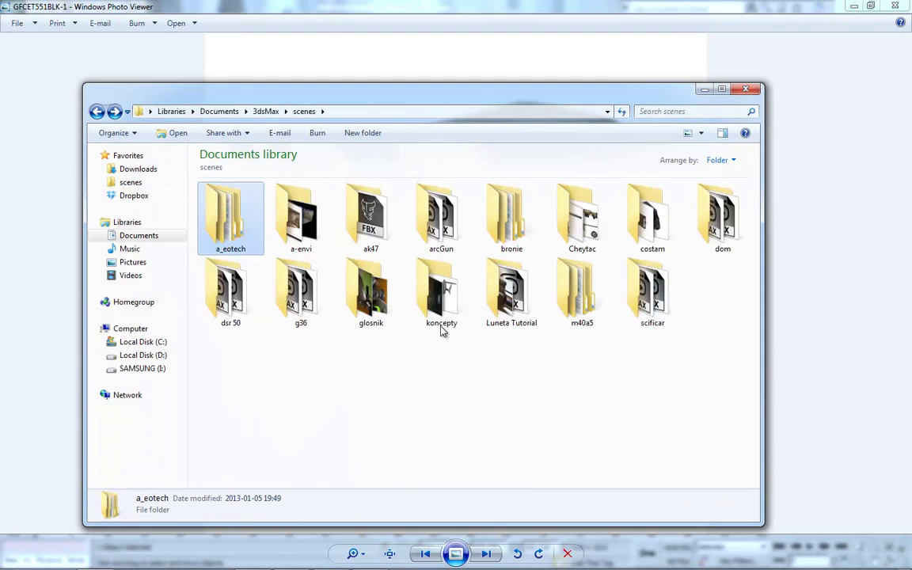
{"action": "double_click", "coordinate": [440, 324]}
{"action": "scroll", "coordinate": [370, 446], "scroll_direction": "down", "scroll_amount": 2}
{"action": "double_click", "coordinate": [226, 429]}
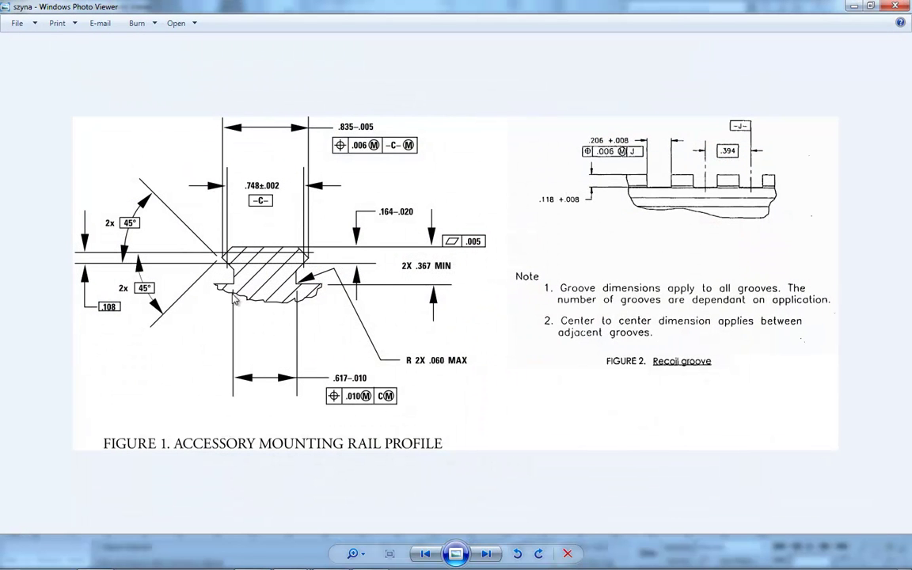
{"action": "left_click", "coordinate": [894, 7]}
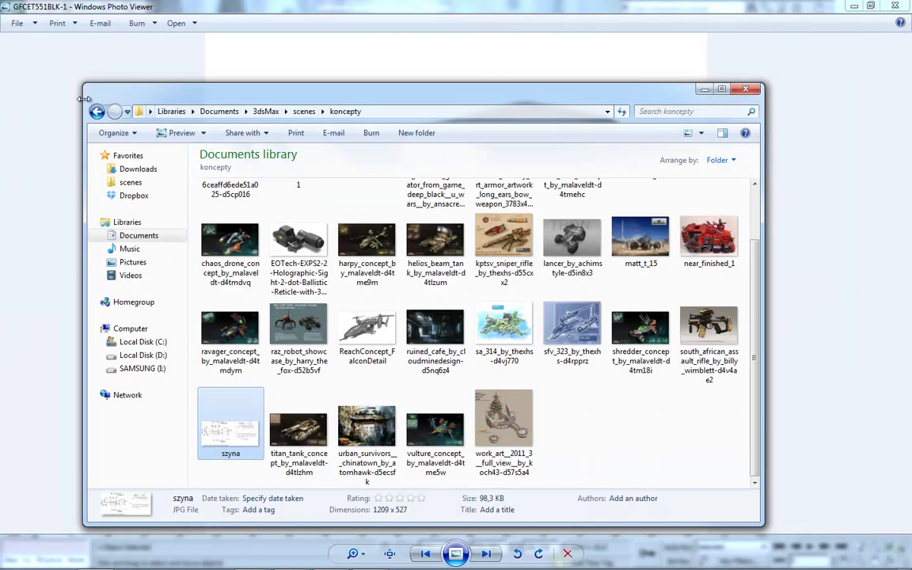
Find and view the rail image in the zdjecia folder of a_eotech, and switch back to 3ds Max.
{"action": "left_click", "coordinate": [97, 111]}
{"action": "double_click", "coordinate": [300, 214]}
{"action": "left_click", "coordinate": [97, 111]}
{"action": "left_click", "coordinate": [97, 111]}
{"action": "left_click", "coordinate": [114, 110]}
{"action": "double_click", "coordinate": [216, 210]}
{"action": "double_click", "coordinate": [378, 227]}
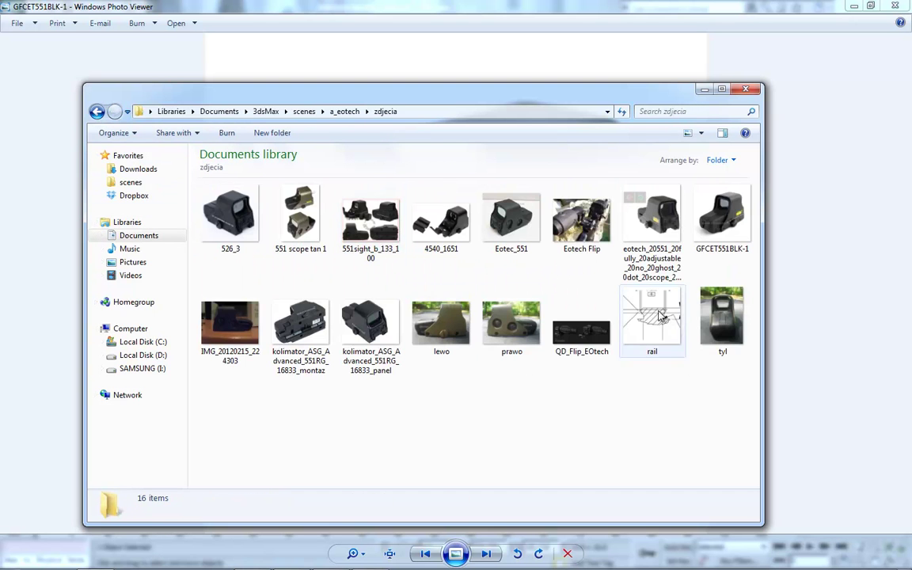
{"action": "double_click", "coordinate": [655, 307]}
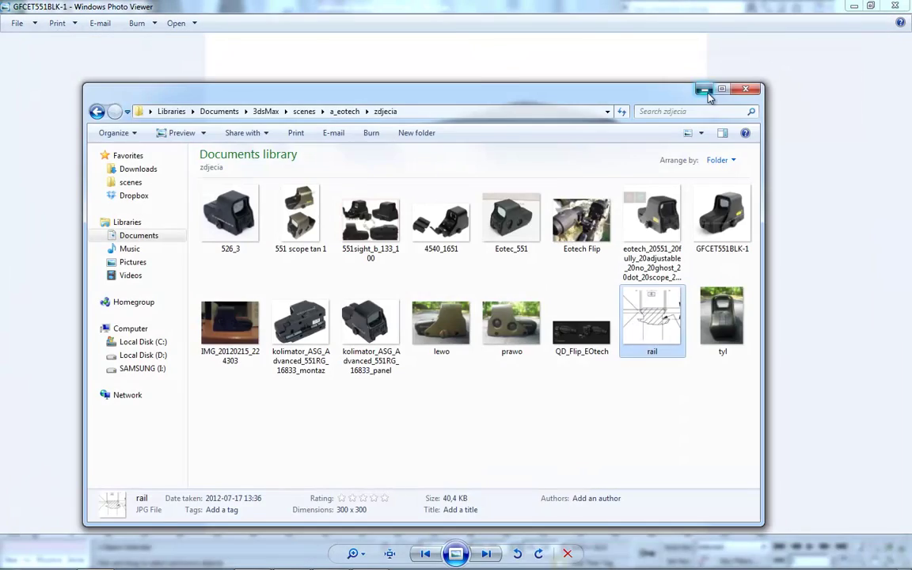
{"action": "left_click", "coordinate": [702, 89]}
{"action": "left_click", "coordinate": [854, 8]}
Create a 300 by 300 plane beside the reference photo in the Back view.
{"action": "middle_click_drag", "start_coordinate": [496, 391], "coordinate": [241, 372]}
{"action": "left_click", "coordinate": [816, 86]}
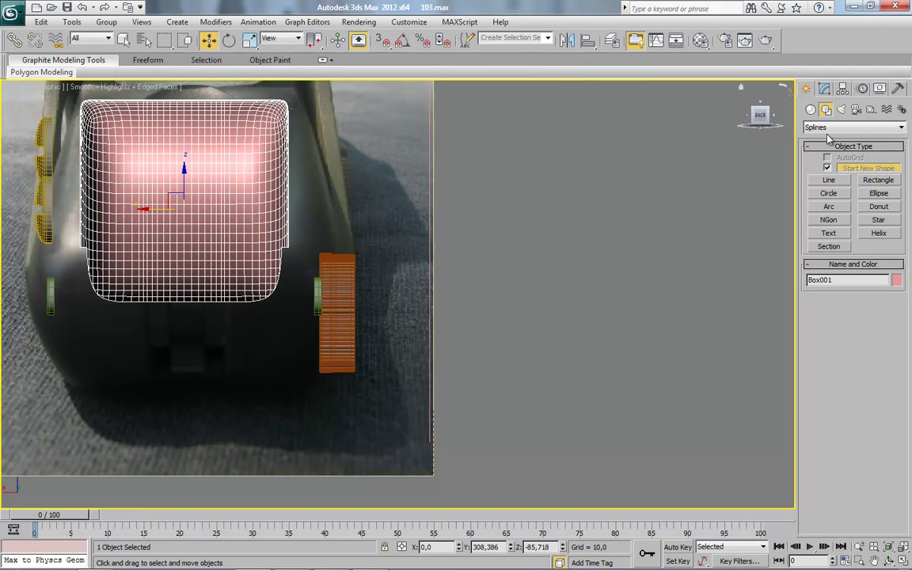
{"action": "left_click", "coordinate": [811, 110]}
{"action": "left_click", "coordinate": [877, 223]}
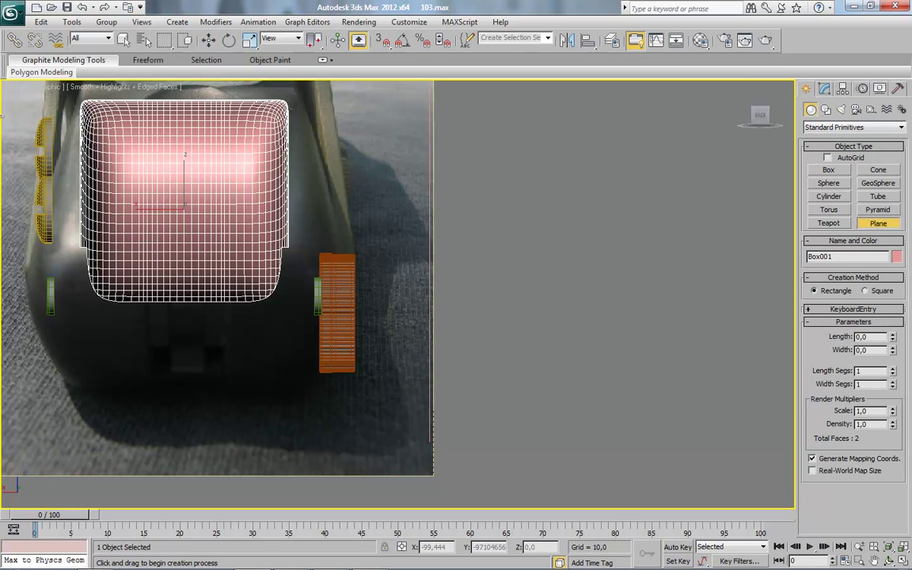
{"action": "left_click", "coordinate": [28, 87]}
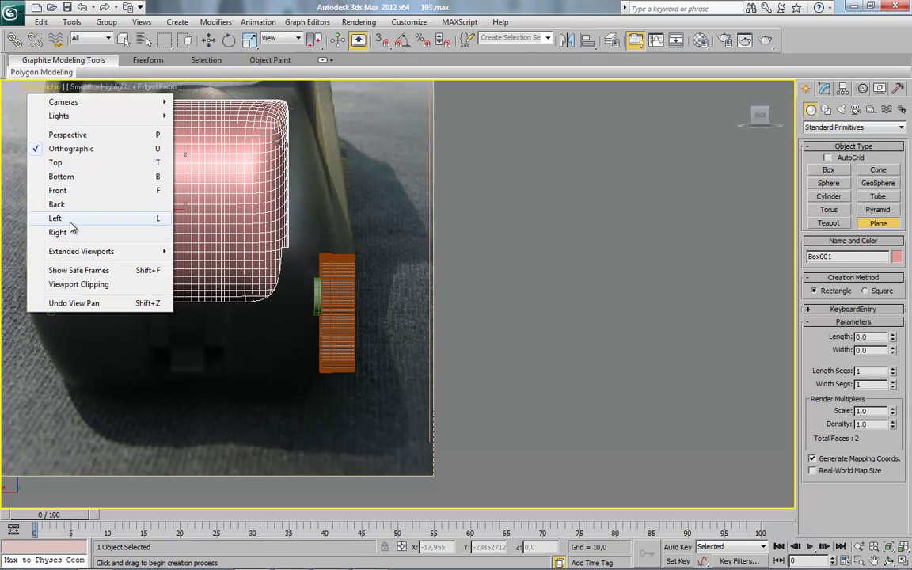
{"action": "left_click", "coordinate": [55, 204]}
{"action": "left_click_drag", "start_coordinate": [425, 234], "coordinate": [558, 348]}
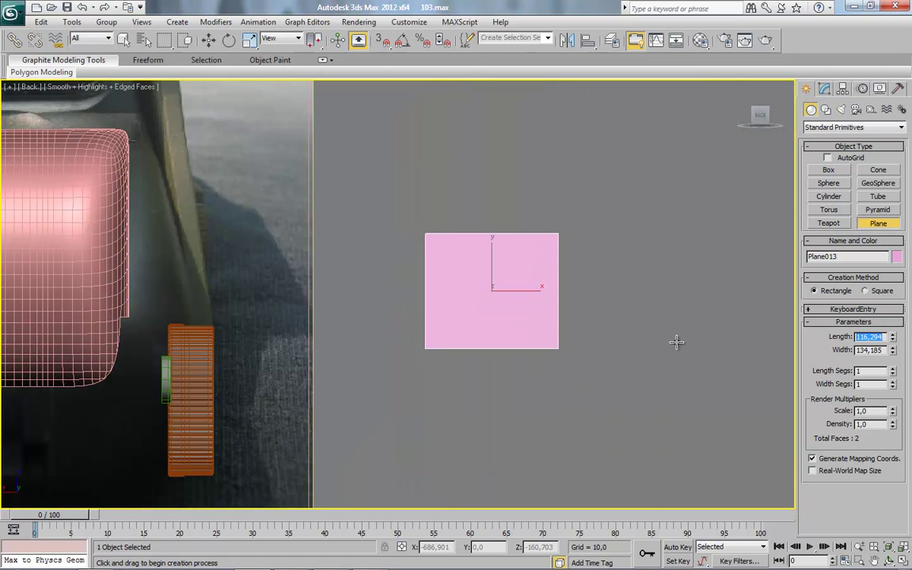
{"action": "type", "text": "300"}
{"action": "key", "text": "Tab"}
{"action": "type", "text": "300"}
{"action": "key", "text": "Return"}
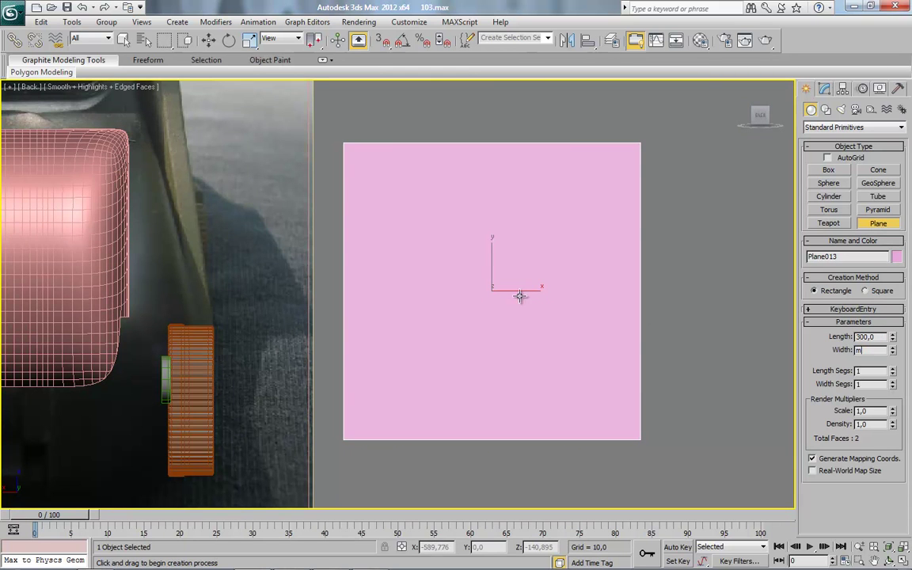
Load the rail bitmap as the diffuse map of material 04 - Default and apply it, shown in the viewport, to the new plane.
{"action": "left_click", "coordinate": [209, 41]}
{"action": "key", "text": "m"}
{"action": "left_click", "coordinate": [718, 85]}
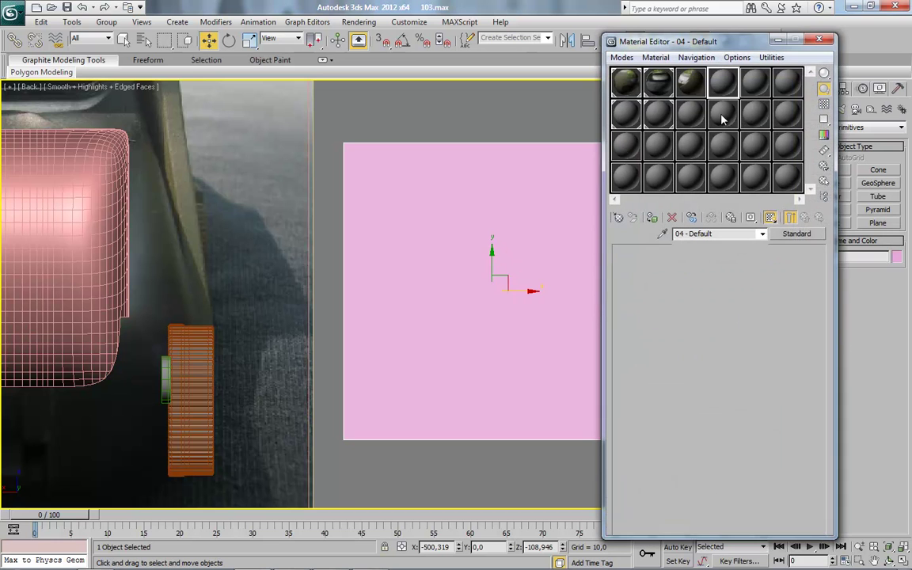
{"action": "left_click", "coordinate": [706, 329]}
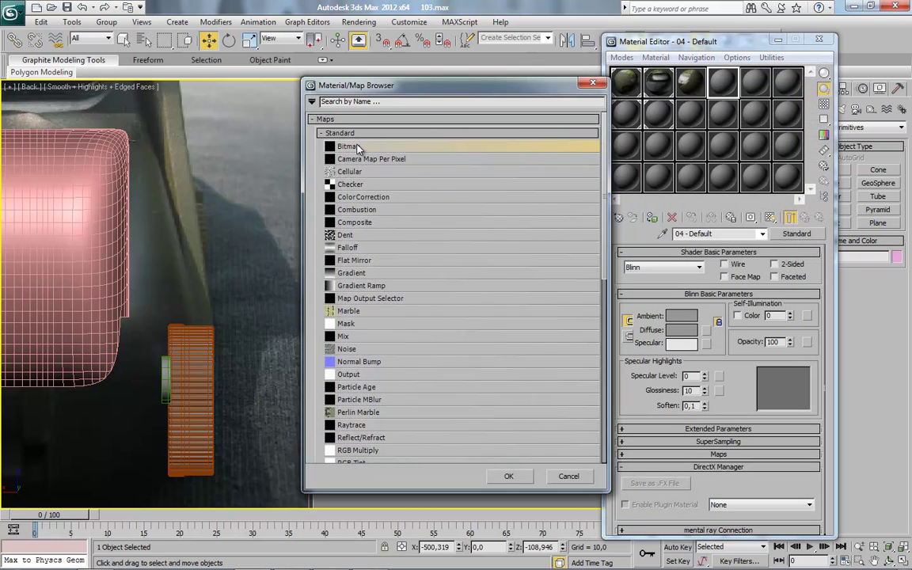
{"action": "double_click", "coordinate": [349, 147]}
{"action": "scroll", "coordinate": [317, 117], "scroll_direction": "down", "scroll_amount": 3}
{"action": "double_click", "coordinate": [181, 243]}
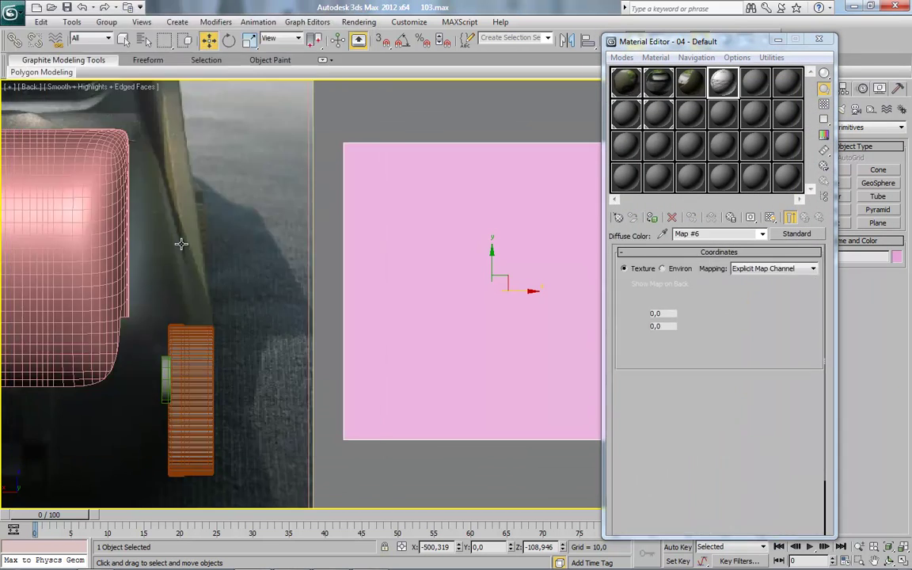
{"action": "left_click", "coordinate": [770, 218]}
{"action": "left_click", "coordinate": [652, 218]}
{"action": "left_click", "coordinate": [819, 39]}
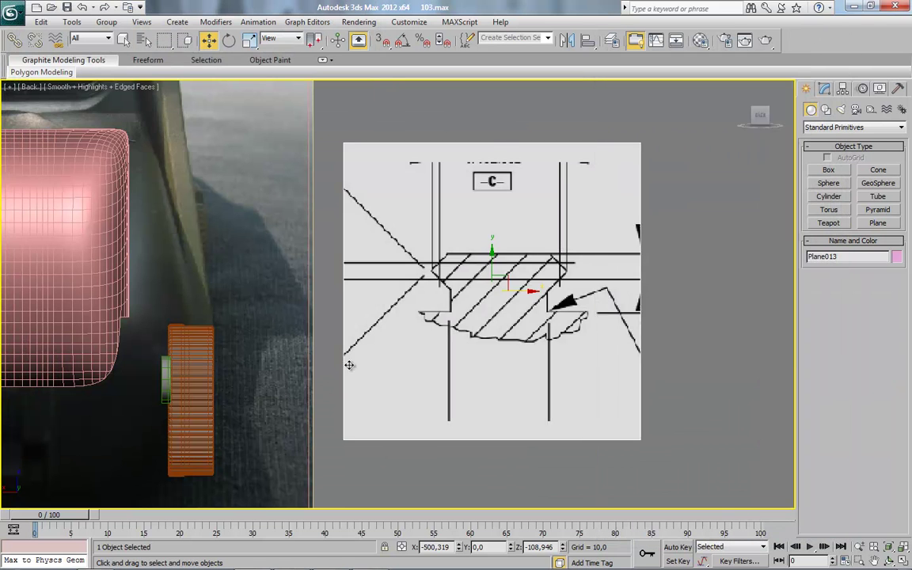
Move the rail drawing plane along its depth axis until it stands in front of the housing.
{"action": "middle_click_drag", "start_coordinate": [349, 365], "coordinate": [517, 294]}
{"action": "scroll", "coordinate": [517, 294], "scroll_direction": "down", "scroll_amount": 3}
{"action": "middle_click_drag", "start_coordinate": [578, 294], "coordinate": [511, 262], "text": "alt"}
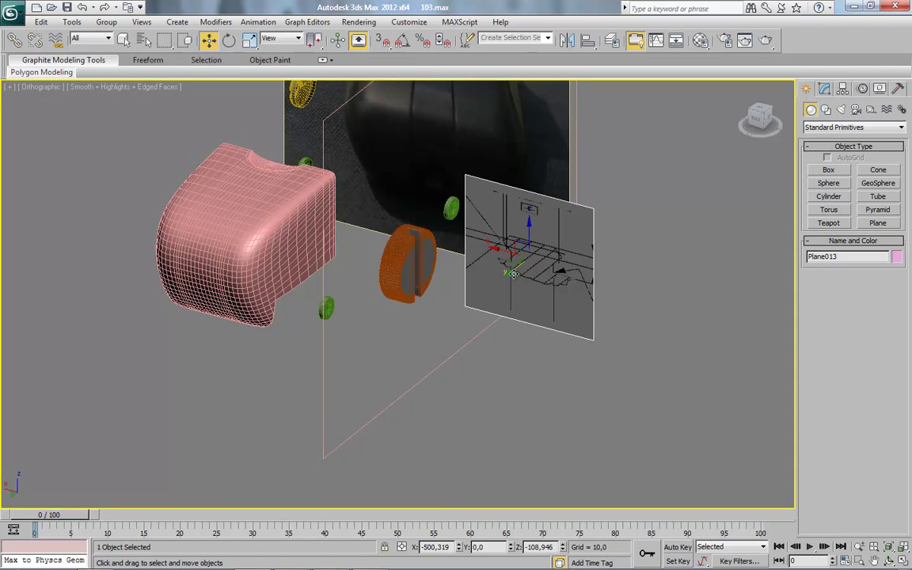
{"action": "left_click_drag", "start_coordinate": [513, 273], "coordinate": [334, 413]}
{"action": "left_click", "coordinate": [756, 119]}
{"action": "middle_click_drag", "start_coordinate": [470, 284], "coordinate": [557, 374]}
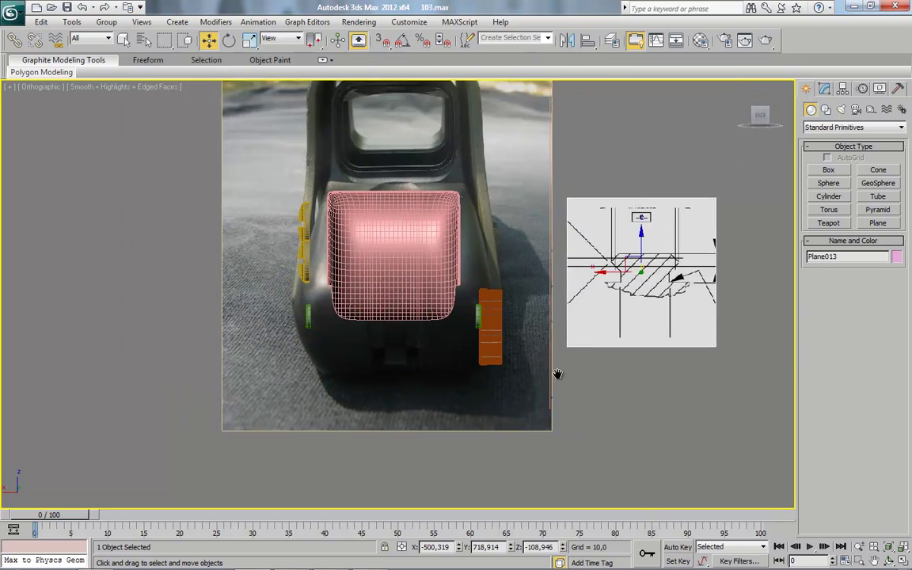
Slide the rail drawing over the lower part of the housing and unhide the side frame.
{"action": "scroll", "coordinate": [557, 374], "scroll_direction": "up", "scroll_amount": 2}
{"action": "mouse_move", "coordinate": [729, 249]}
{"action": "left_mouse_down"}
{"action": "mouse_move", "coordinate": [376, 303]}
{"action": "mouse_move", "coordinate": [314, 402]}
{"action": "mouse_move", "coordinate": [416, 273]}
{"action": "left_mouse_up"}
{"action": "right_click", "coordinate": [562, 264]}
{"action": "left_click", "coordinate": [598, 229]}
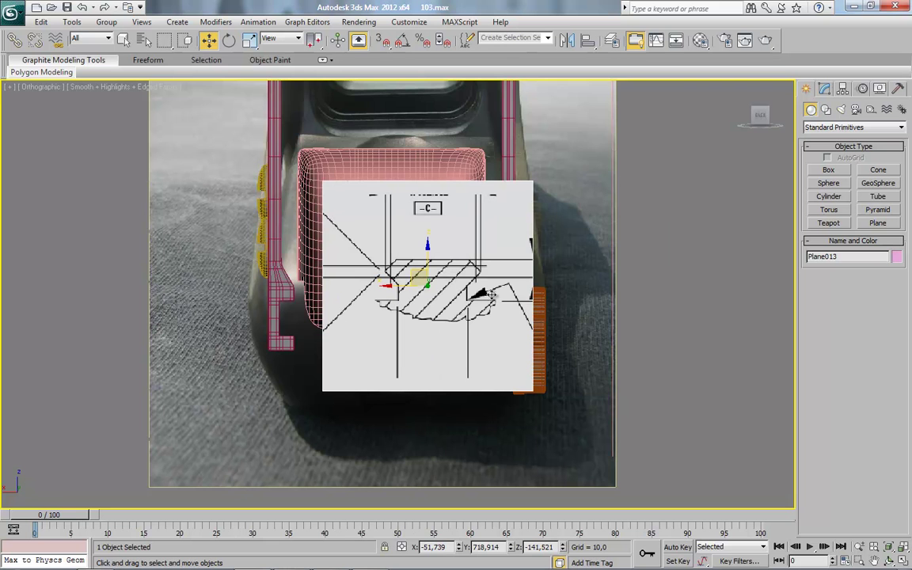
Nudge the rail drawing slightly closer to the housing in depth and move it aside, clear of the reference photo.
{"action": "mouse_move", "coordinate": [613, 281]}
{"action": "middle_mouse_down", "text": "alt"}
{"action": "mouse_move", "coordinate": [567, 332]}
{"action": "mouse_move", "coordinate": [595, 302]}
{"action": "mouse_move", "coordinate": [376, 337]}
{"action": "middle_mouse_up", "text": "alt"}
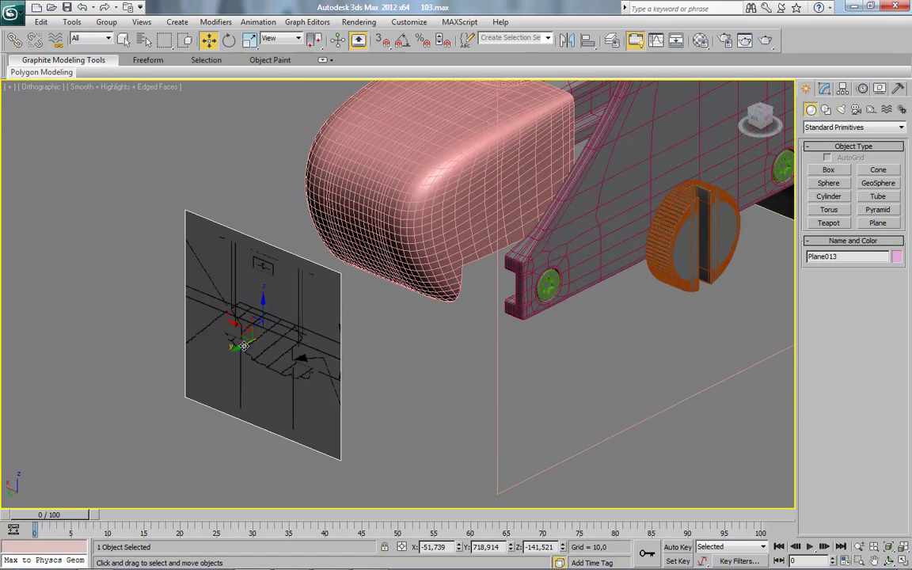
{"action": "left_click_drag", "start_coordinate": [243, 346], "coordinate": [251, 342]}
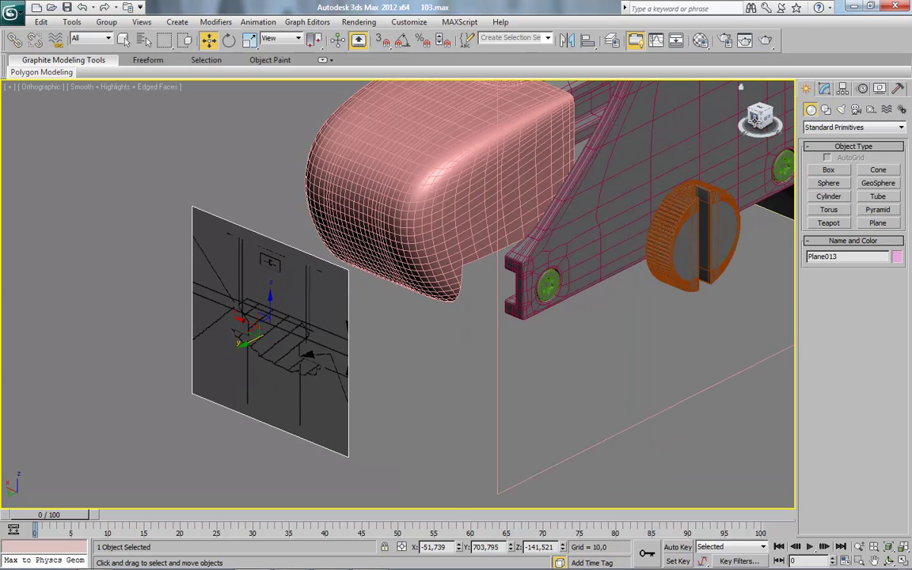
{"action": "left_click", "coordinate": [755, 119]}
{"action": "left_click", "coordinate": [252, 338]}
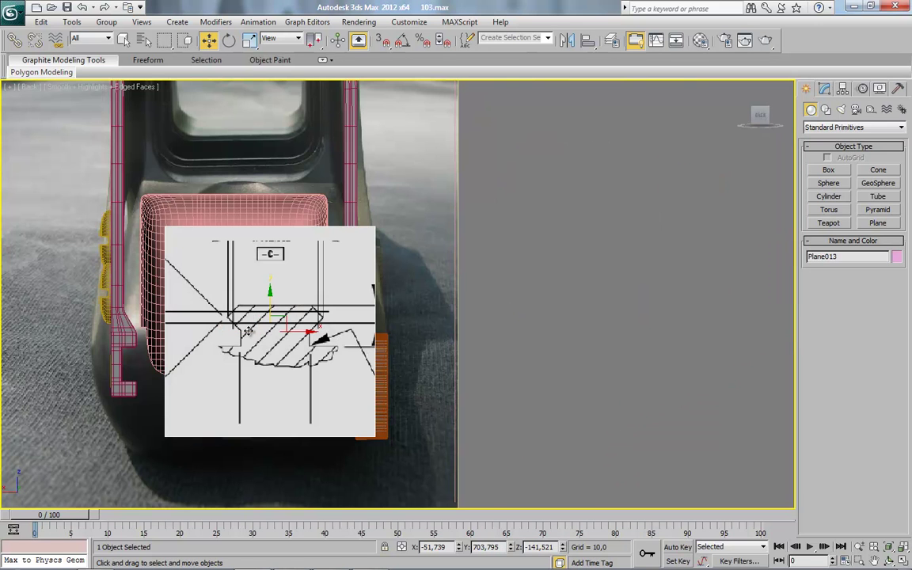
{"action": "left_click_drag", "start_coordinate": [291, 333], "coordinate": [631, 291]}
{"action": "key", "text": "z"}
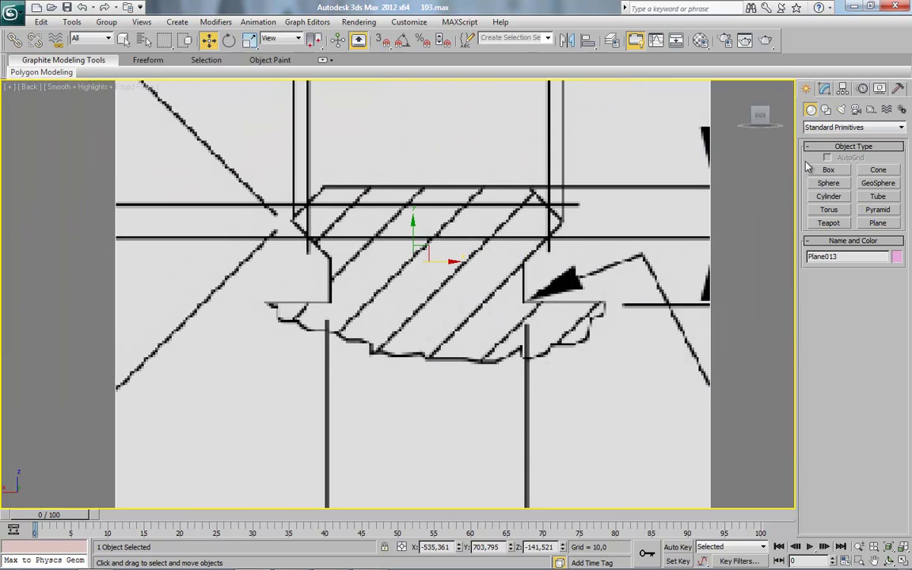
Draw a helper plane about 98 wide and 22 long over the rail's narrow neck and bring it in front of the drawing.
{"action": "left_click", "coordinate": [877, 223]}
{"action": "left_click_drag", "start_coordinate": [330, 255], "coordinate": [522, 303]}
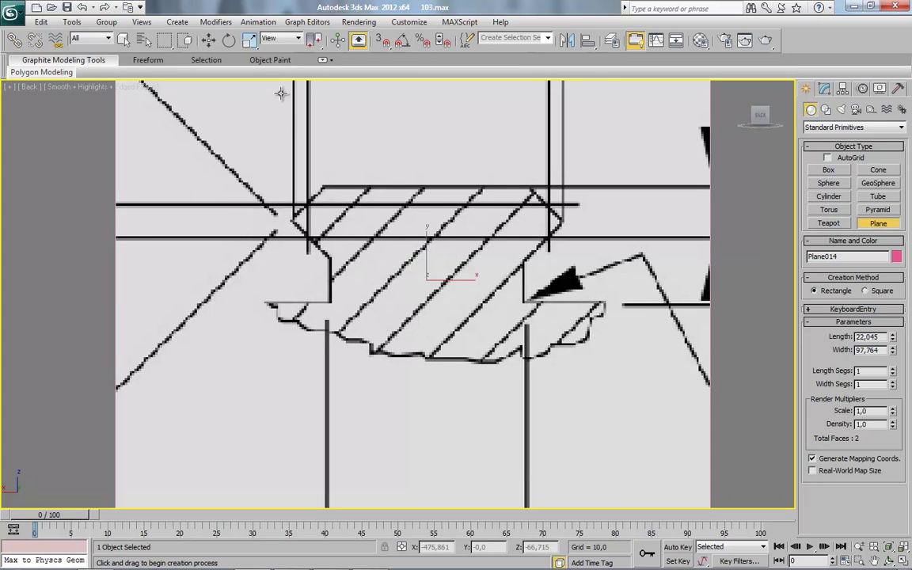
{"action": "left_click", "coordinate": [209, 40]}
{"action": "middle_click_drag", "start_coordinate": [335, 264], "coordinate": [373, 335], "text": "alt"}
{"action": "scroll", "coordinate": [373, 336], "scroll_direction": "down", "scroll_amount": 3}
{"action": "middle_click_drag", "start_coordinate": [316, 377], "coordinate": [425, 268], "text": "alt"}
{"action": "scroll", "coordinate": [426, 268], "scroll_direction": "down", "scroll_amount": 2}
{"action": "left_click_drag", "start_coordinate": [425, 267], "coordinate": [125, 494]}
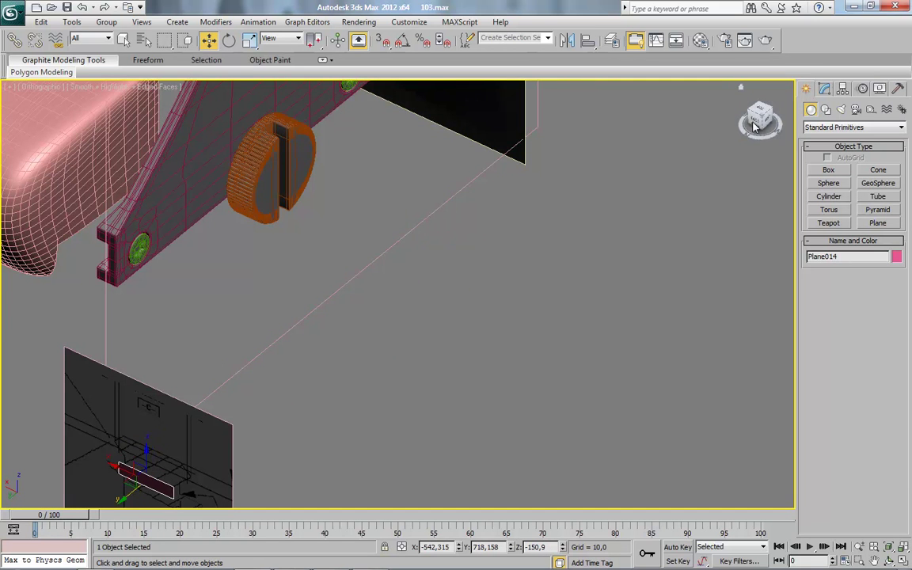
{"action": "left_click", "coordinate": [756, 127]}
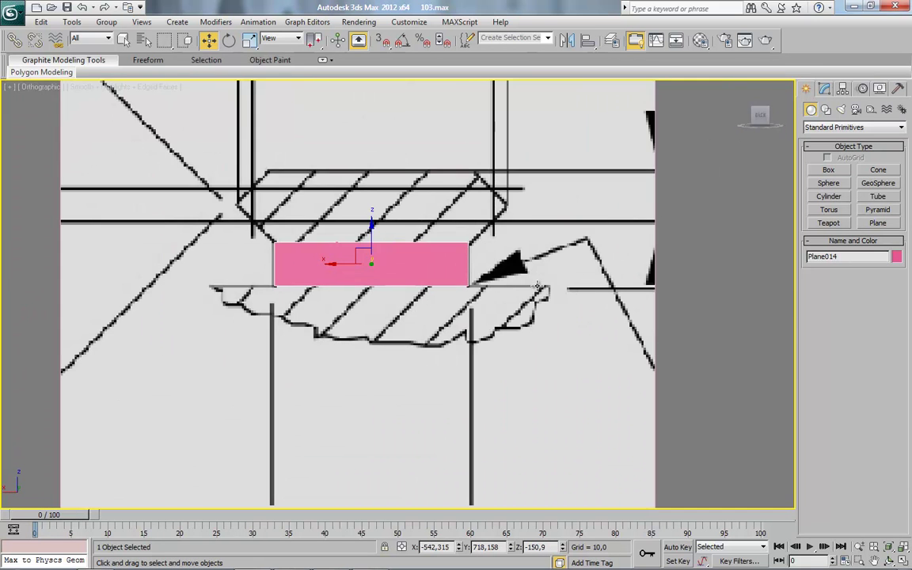
Divide the helper plane into two width segments to mark the rail's centre line.
{"action": "scroll", "coordinate": [481, 276], "scroll_direction": "up", "scroll_amount": 2}
{"action": "middle_click_drag", "start_coordinate": [481, 277], "coordinate": [534, 323]}
{"action": "left_click", "coordinate": [824, 90]}
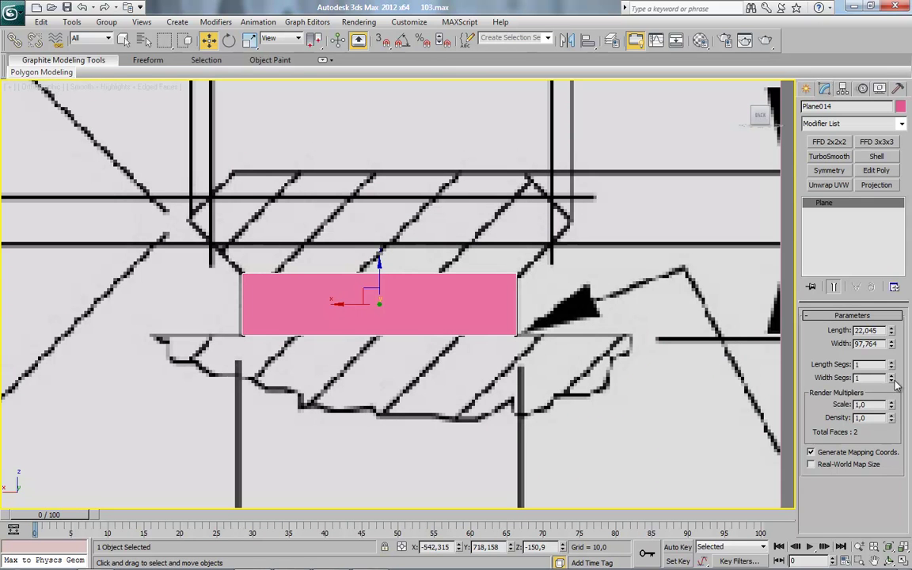
{"action": "middle_click_drag", "start_coordinate": [410, 270], "coordinate": [415, 286]}
Move only the pivot of the rail drawing plane onto the helper plane's centre line.
{"action": "left_click", "coordinate": [421, 215]}
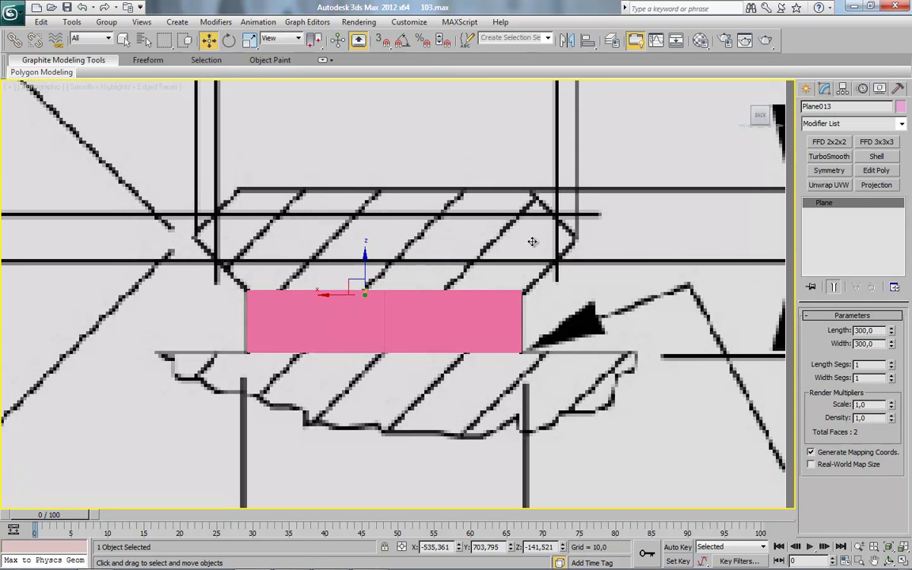
{"action": "left_click", "coordinate": [842, 87]}
{"action": "left_click", "coordinate": [852, 168]}
{"action": "scroll", "coordinate": [348, 293], "scroll_direction": "up", "scroll_amount": 4}
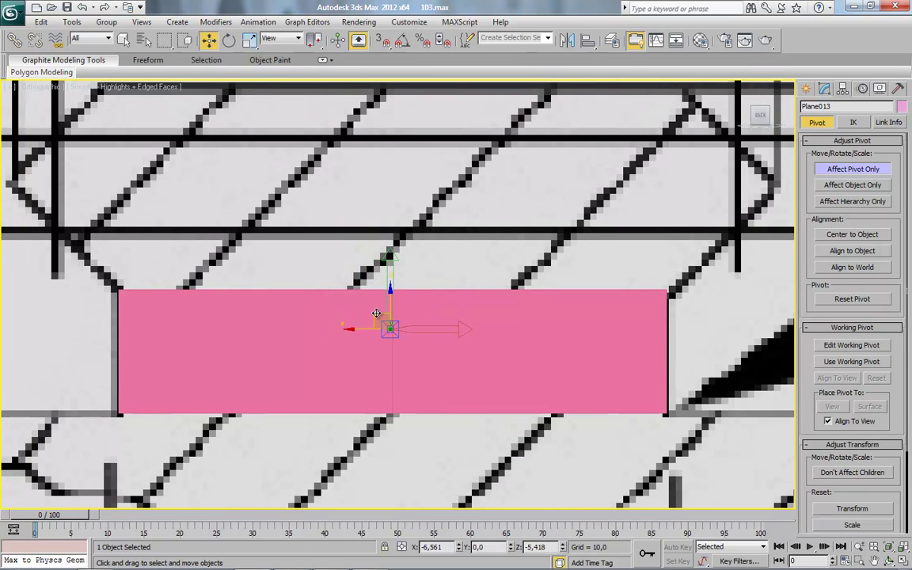
{"action": "scroll", "coordinate": [355, 295], "scroll_direction": "up", "scroll_amount": 5}
{"action": "left_click_drag", "start_coordinate": [480, 278], "coordinate": [482, 267]}
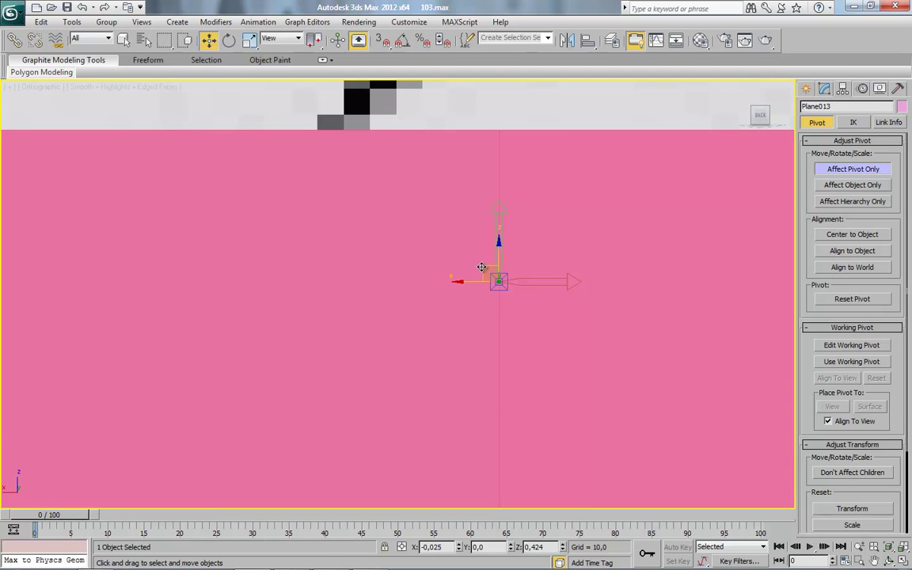
{"action": "scroll", "coordinate": [572, 216], "scroll_direction": "down", "scroll_amount": 5}
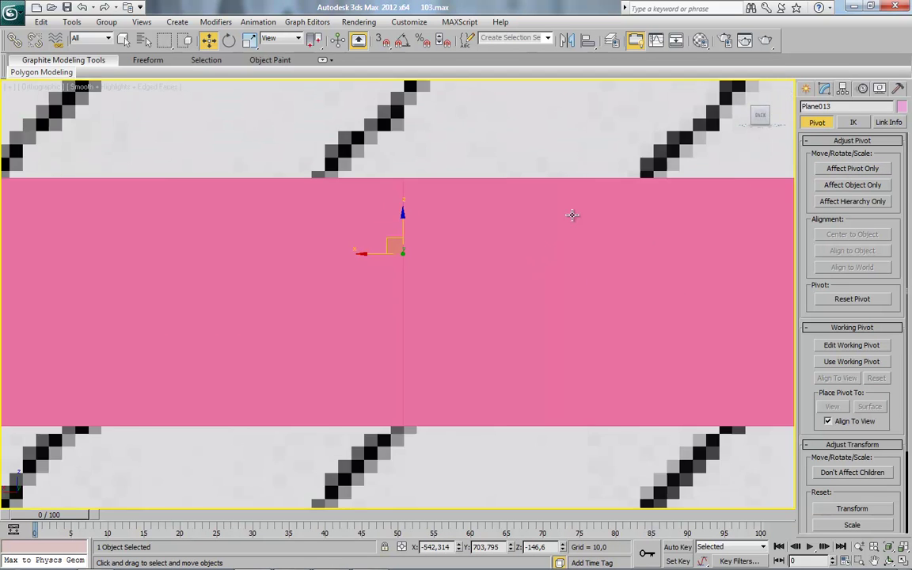
Set the rail drawing plane's X position to 0 to centre the rail on the sight.
{"action": "scroll", "coordinate": [499, 236], "scroll_direction": "down", "scroll_amount": 4}
{"action": "double_click", "coordinate": [438, 546]}
{"action": "key", "text": "Return"}
Delete the helper plane left beside the reference photo.
{"action": "middle_click_drag", "start_coordinate": [292, 408], "coordinate": [579, 331]}
{"action": "scroll", "coordinate": [578, 332], "scroll_direction": "down", "scroll_amount": 3}
{"action": "middle_click_drag", "start_coordinate": [278, 351], "coordinate": [447, 356]}
{"action": "scroll", "coordinate": [622, 341], "scroll_direction": "up", "scroll_amount": 2}
{"action": "middle_click_drag", "start_coordinate": [753, 228], "coordinate": [575, 233]}
{"action": "scroll", "coordinate": [558, 200], "scroll_direction": "down", "scroll_amount": 2}
{"action": "left_click", "coordinate": [587, 276]}
{"action": "key", "text": "Delete"}
Move the rail drawing plane back in depth behind the housing and show the scene from the back.
{"action": "middle_click_drag", "start_coordinate": [376, 335], "coordinate": [408, 336]}
{"action": "scroll", "coordinate": [403, 334], "scroll_direction": "up", "scroll_amount": 2}
{"action": "left_click", "coordinate": [377, 320]}
{"action": "middle_click_drag", "start_coordinate": [519, 292], "coordinate": [485, 330], "text": "alt"}
{"action": "left_click_drag", "start_coordinate": [316, 267], "coordinate": [532, 150]}
{"action": "middle_click_drag", "start_coordinate": [532, 150], "coordinate": [454, 281]}
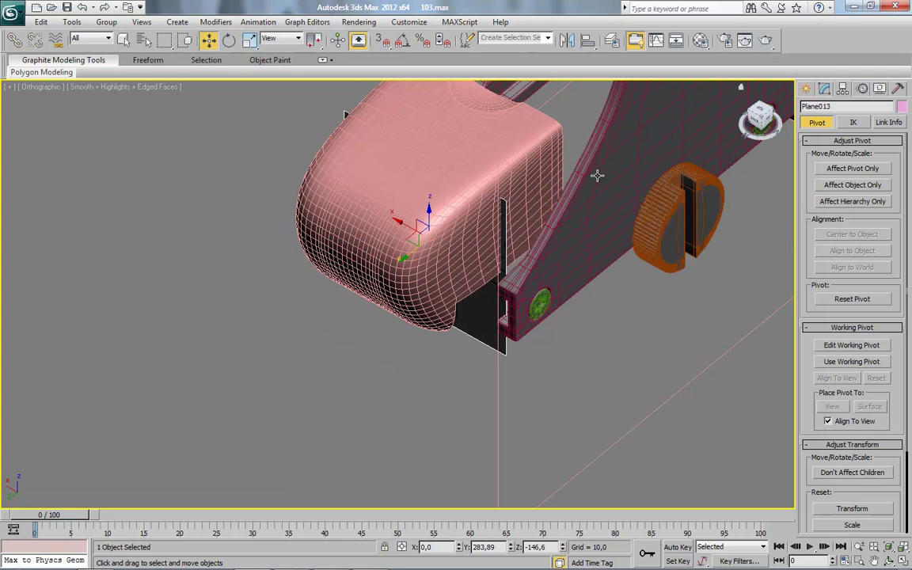
{"action": "left_click_drag", "start_coordinate": [407, 255], "coordinate": [526, 156]}
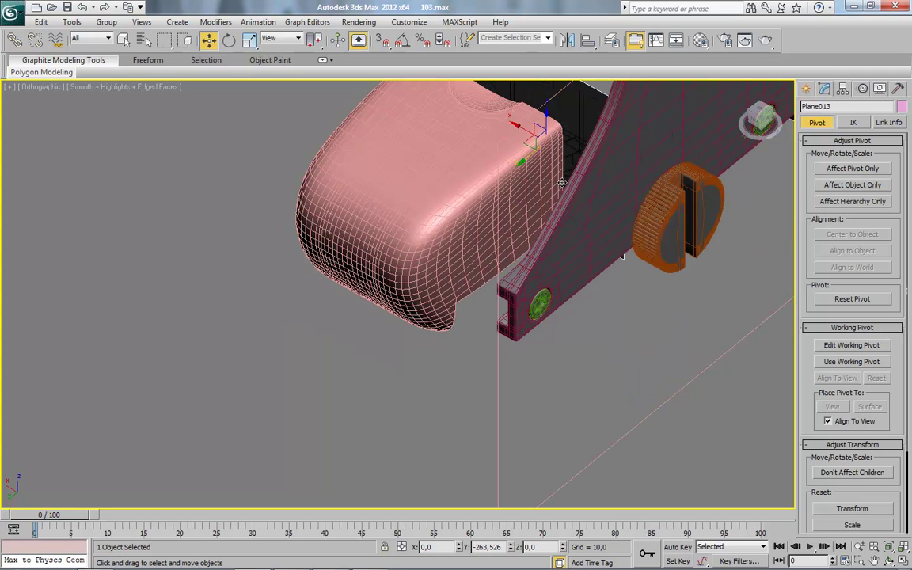
{"action": "left_click_drag", "start_coordinate": [761, 117], "coordinate": [752, 120]}
{"action": "key", "text": "k"}
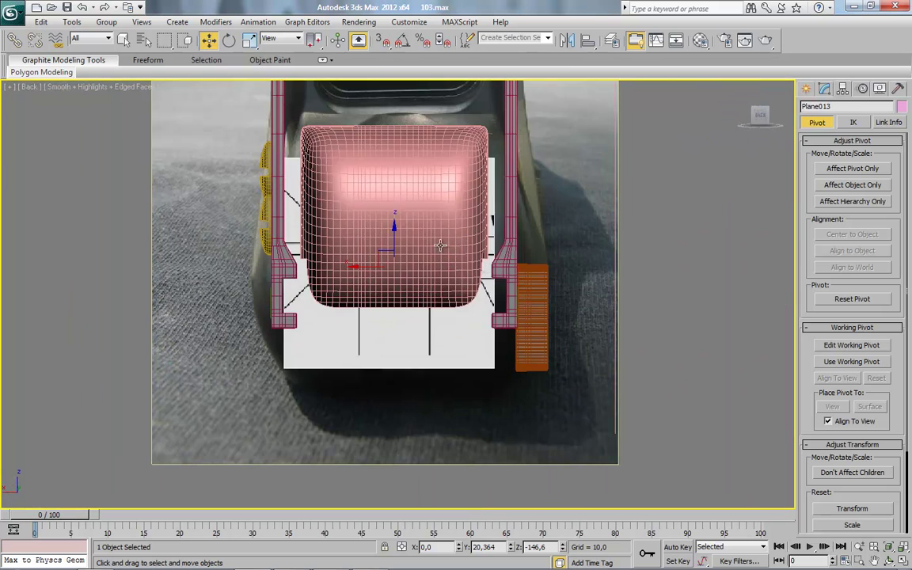
Select the lower housing body and make it see-through so it can be compared with the rail drawing.
{"action": "left_click", "coordinate": [434, 244]}
{"action": "right_click", "coordinate": [441, 245]}
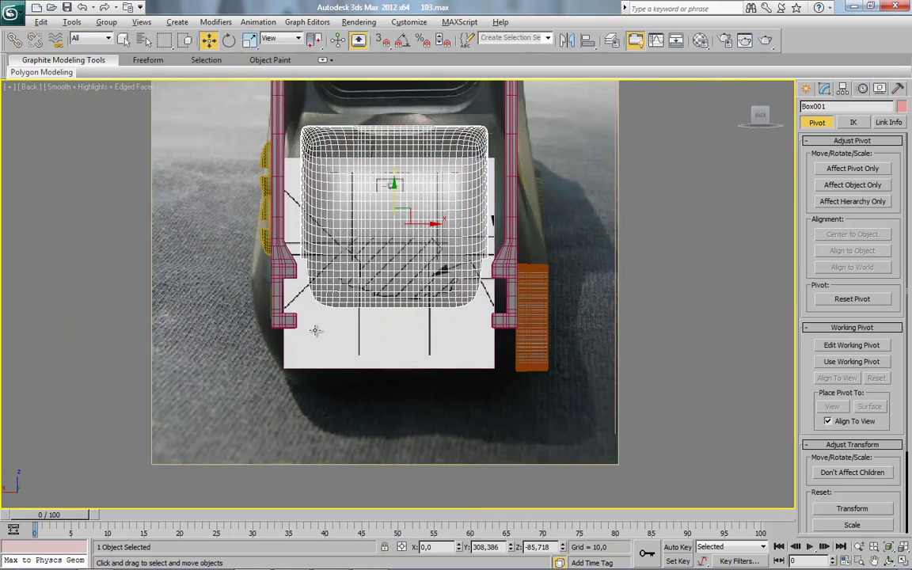
{"action": "scroll", "coordinate": [315, 331], "scroll_direction": "up", "scroll_amount": 2}
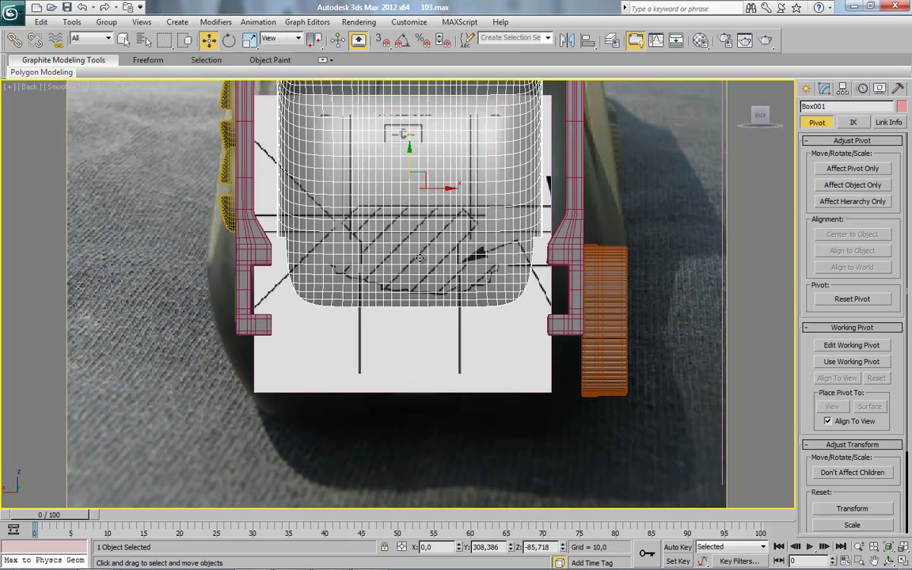
Move the rail drawing plane down to about Z -216 at the housing's lower end and scale it up uniformly.
{"action": "left_click", "coordinate": [408, 352]}
{"action": "left_click_drag", "start_coordinate": [410, 208], "coordinate": [528, 309]}
{"action": "left_click_drag", "start_coordinate": [498, 272], "coordinate": [498, 279]}
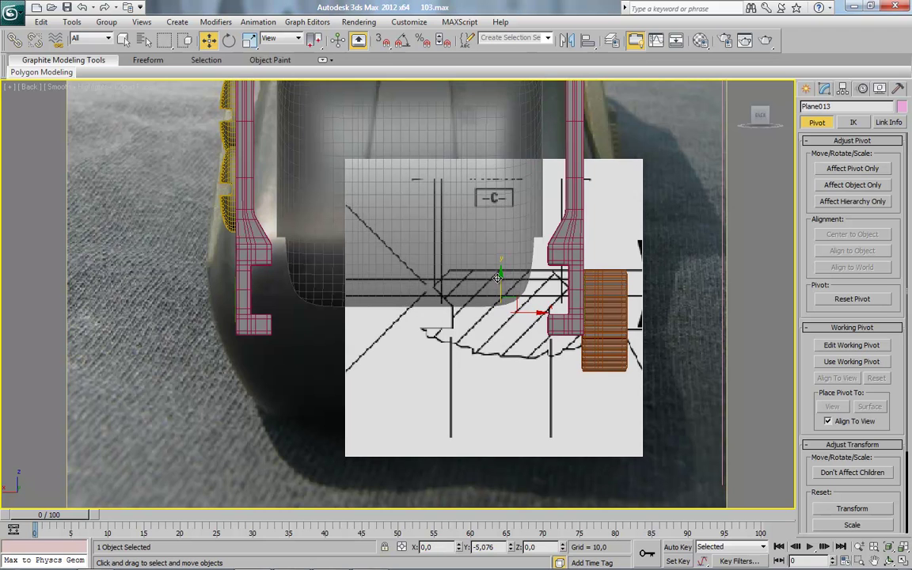
{"action": "left_click", "coordinate": [249, 40]}
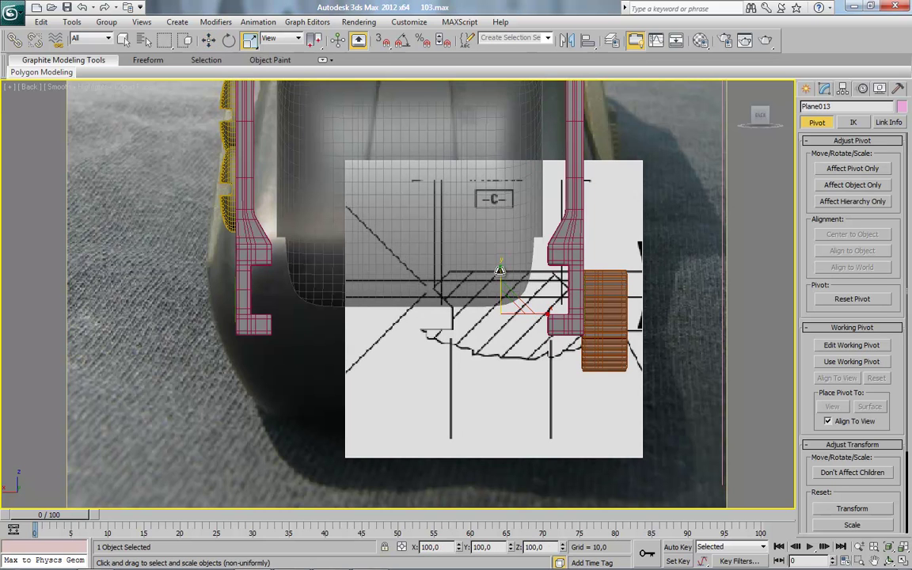
{"action": "left_click_drag", "start_coordinate": [514, 297], "coordinate": [500, 283]}
Recentre the enlarged rail drawing plane by setting its X position to 0.
{"action": "left_click", "coordinate": [208, 40]}
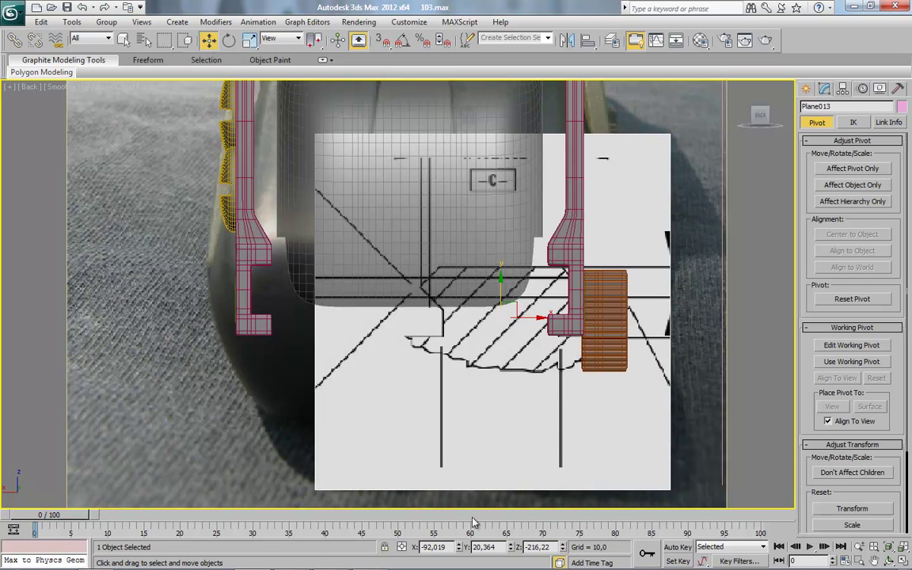
{"action": "left_click_drag", "start_coordinate": [425, 547], "coordinate": [349, 524]}
{"action": "type", "text": "0"}
{"action": "key", "text": "Return"}
Delete the housing polygons that overlap the hatched rail profile, leaving a centred rectangular cutout in the lower edge.
{"action": "middle_click_drag", "start_coordinate": [409, 379], "coordinate": [409, 381]}
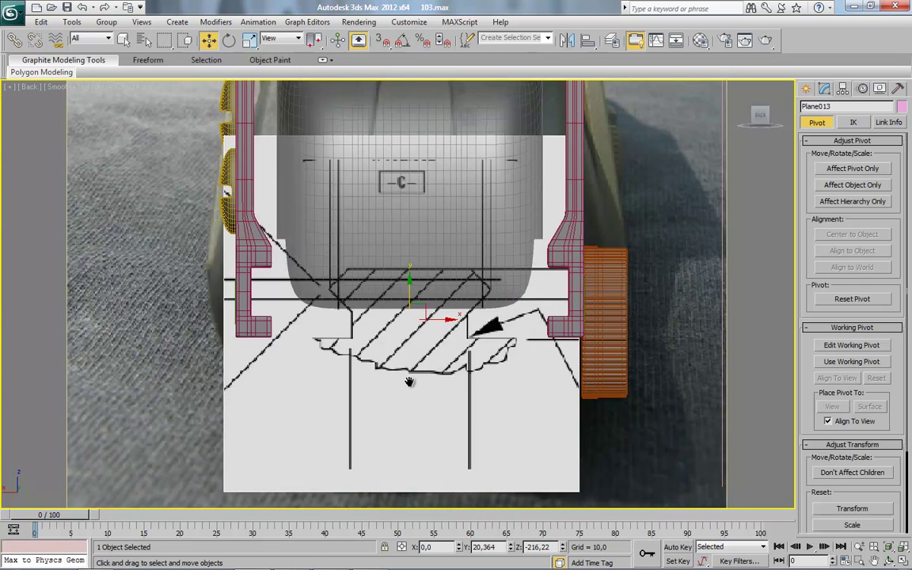
{"action": "scroll", "coordinate": [409, 381], "scroll_direction": "up", "scroll_amount": 2}
{"action": "middle_click_drag", "start_coordinate": [389, 324], "coordinate": [391, 335]}
{"action": "left_click", "coordinate": [385, 261]}
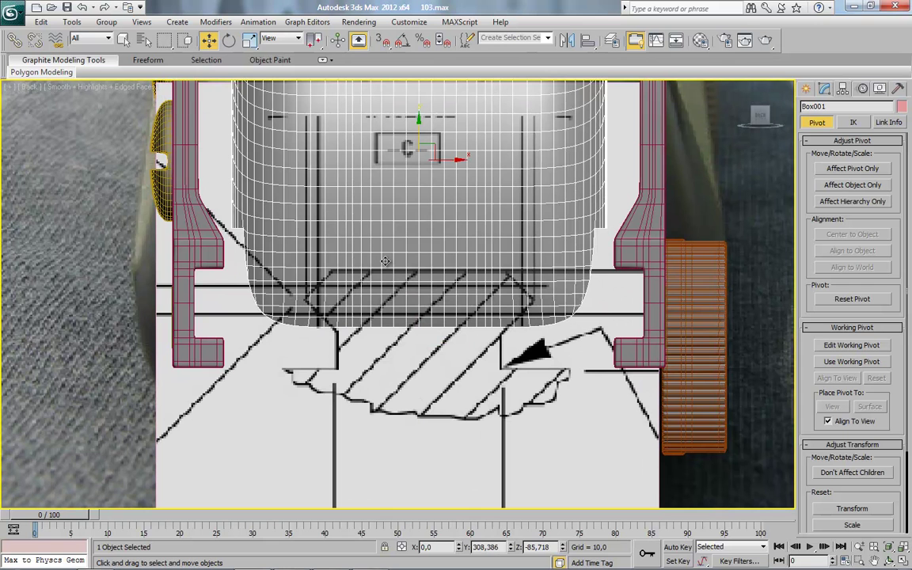
{"action": "middle_click_drag", "start_coordinate": [353, 258], "coordinate": [378, 308]}
{"action": "scroll", "coordinate": [373, 320], "scroll_direction": "up", "scroll_amount": 2}
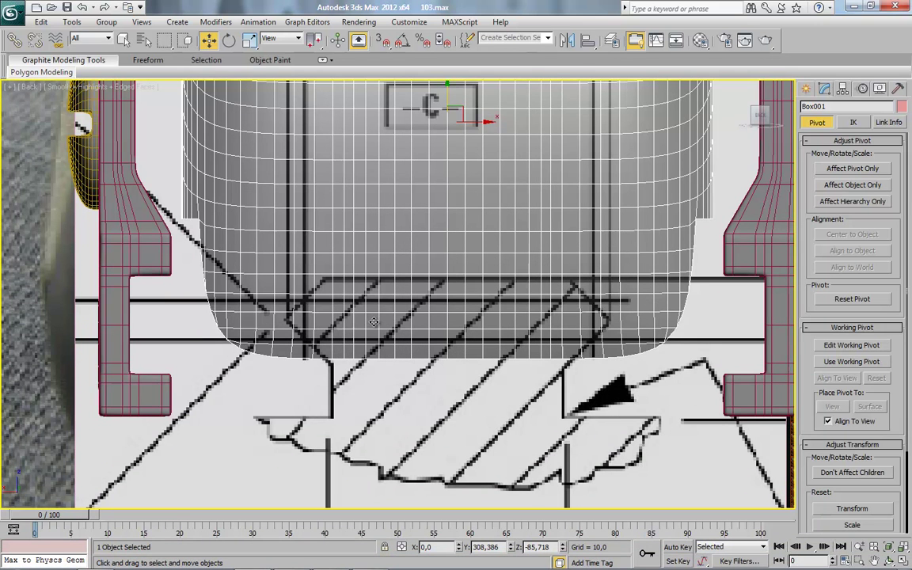
{"action": "left_click", "coordinate": [806, 88]}
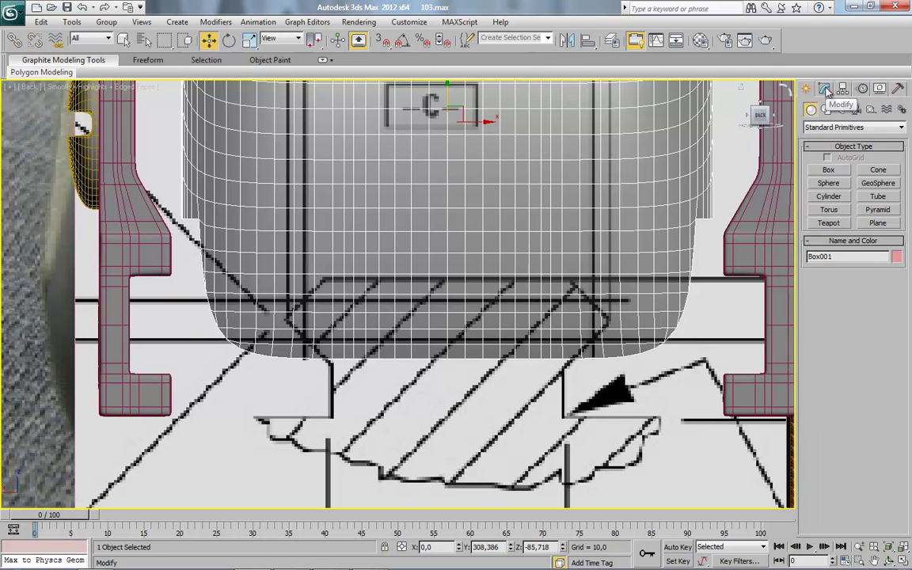
{"action": "left_click", "coordinate": [824, 88]}
{"action": "left_click", "coordinate": [865, 364]}
{"action": "middle_click_drag", "start_coordinate": [527, 381], "coordinate": [533, 397]}
{"action": "scroll", "coordinate": [537, 399], "scroll_direction": "up", "scroll_amount": 2}
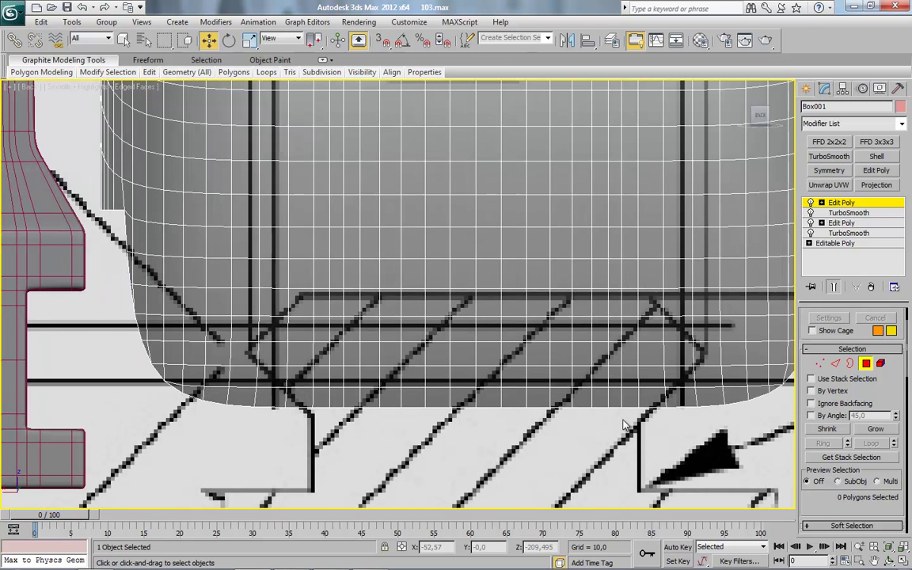
{"action": "left_click_drag", "start_coordinate": [648, 425], "coordinate": [306, 308]}
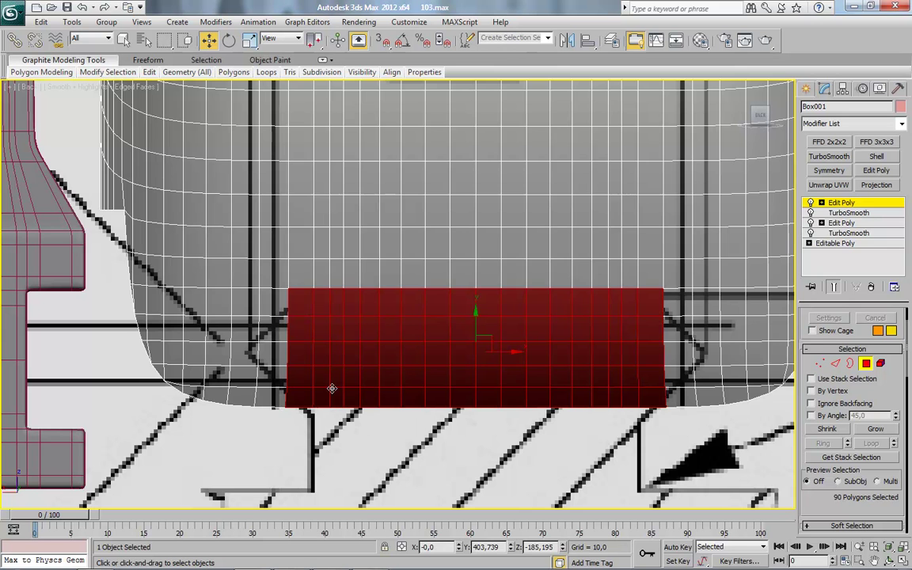
{"action": "key", "text": "Delete"}
Delete all housing polygons on one side of the centre line, the right half seen from the back, and check the remaining half.
{"action": "middle_click_drag", "start_coordinate": [316, 402], "coordinate": [429, 383]}
{"action": "scroll", "coordinate": [429, 383], "scroll_direction": "up", "scroll_amount": 2}
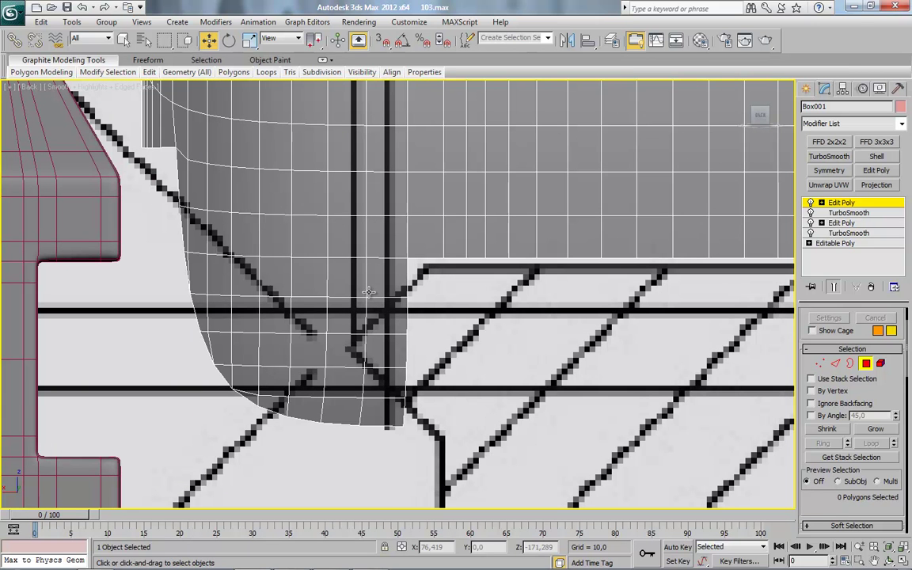
{"action": "key", "text": "1"}
{"action": "scroll", "coordinate": [173, 315], "scroll_direction": "down", "scroll_amount": 4}
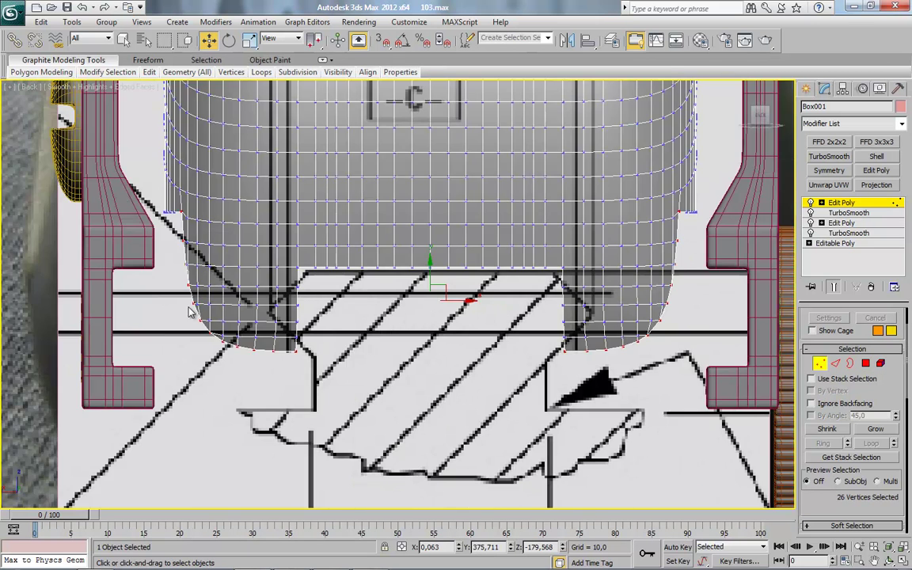
{"action": "scroll", "coordinate": [188, 307], "scroll_direction": "down", "scroll_amount": 2}
{"action": "middle_click_drag", "start_coordinate": [319, 279], "coordinate": [390, 365]}
{"action": "scroll", "coordinate": [324, 374], "scroll_direction": "up", "scroll_amount": 1}
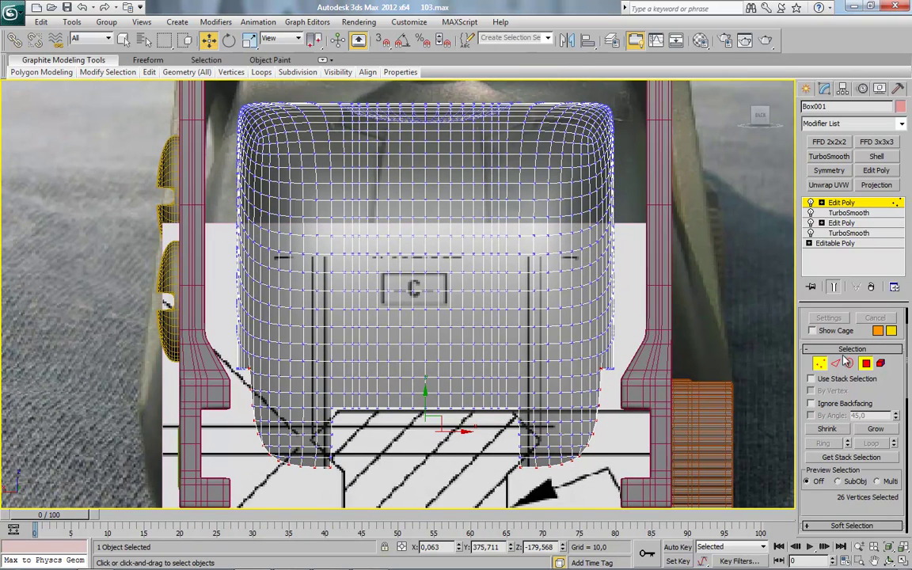
{"action": "left_click", "coordinate": [865, 363]}
{"action": "middle_click_drag", "start_coordinate": [583, 328], "coordinate": [562, 327]}
{"action": "left_click_drag", "start_coordinate": [626, 89], "coordinate": [407, 513]}
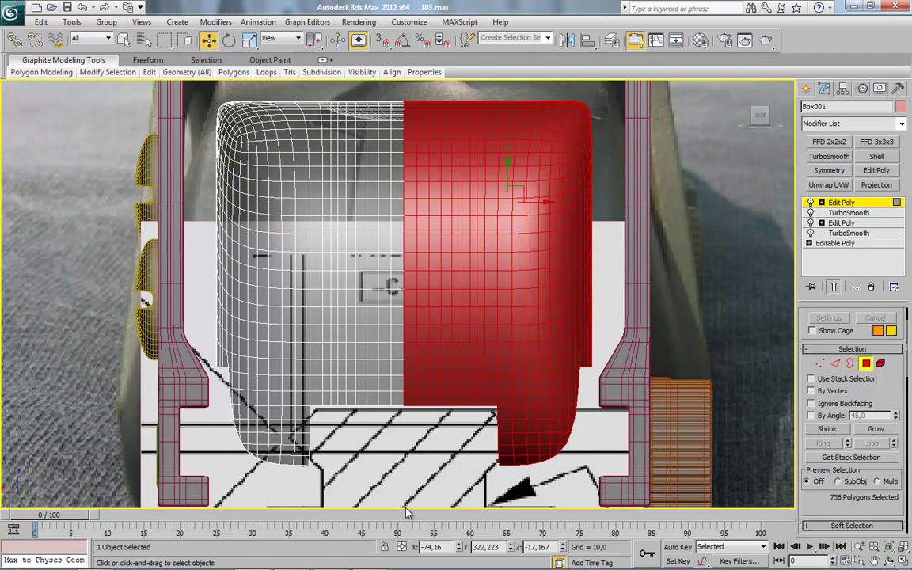
{"action": "key", "text": "Delete"}
{"action": "middle_click_drag", "start_coordinate": [451, 270], "coordinate": [407, 346], "text": "alt"}
{"action": "middle_click_drag", "start_coordinate": [420, 413], "coordinate": [395, 301], "text": "alt"}
{"action": "left_click", "coordinate": [760, 118]}
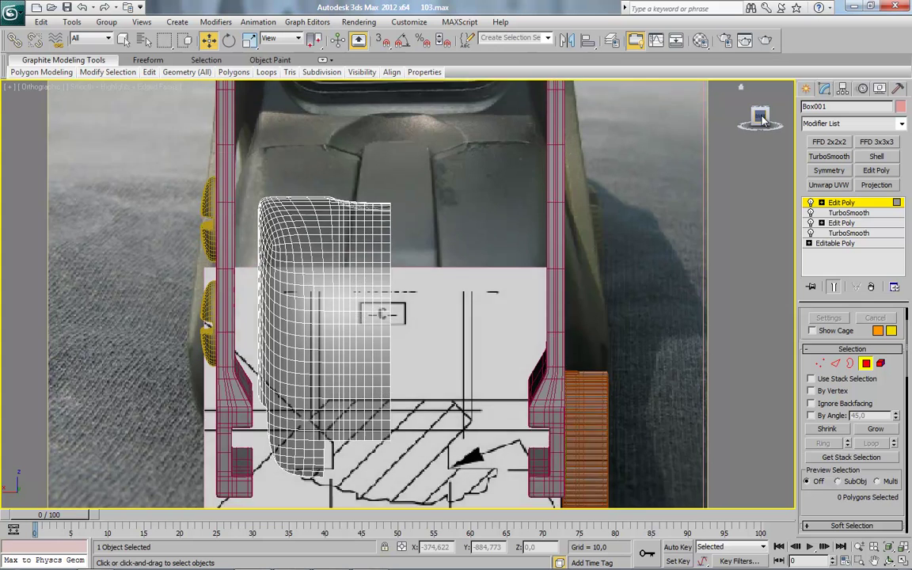
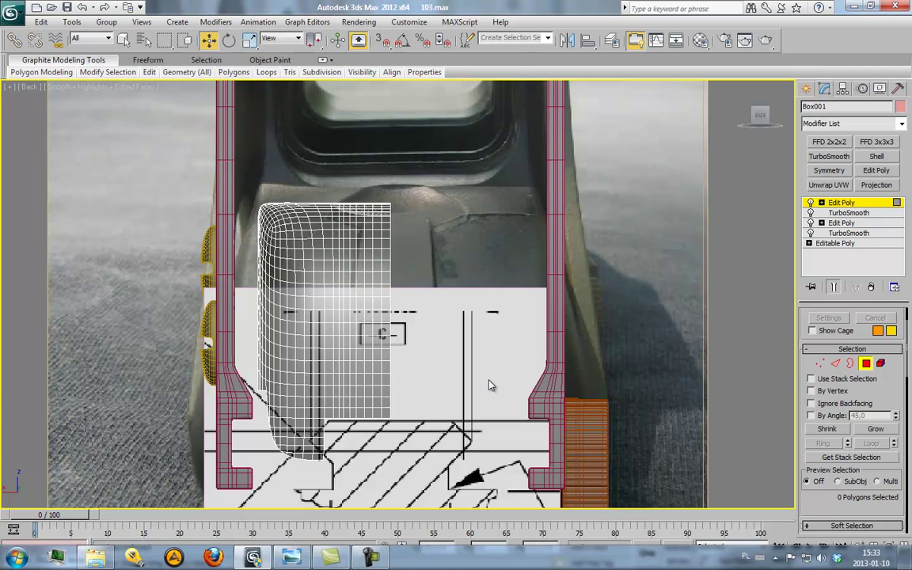
Leave polygon editing, select the rail drawing plane and look at the reference picture in the image viewer.
{"action": "left_click", "coordinate": [866, 364]}
{"action": "left_click", "coordinate": [447, 346]}
{"action": "right_click", "coordinate": [447, 346]}
{"action": "left_click", "coordinate": [465, 308]}
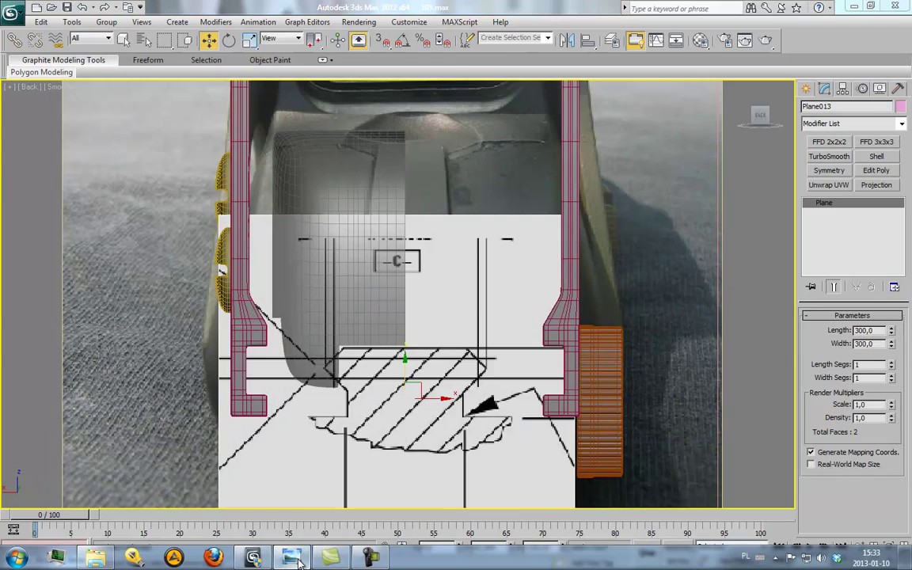
{"action": "left_click", "coordinate": [293, 558]}
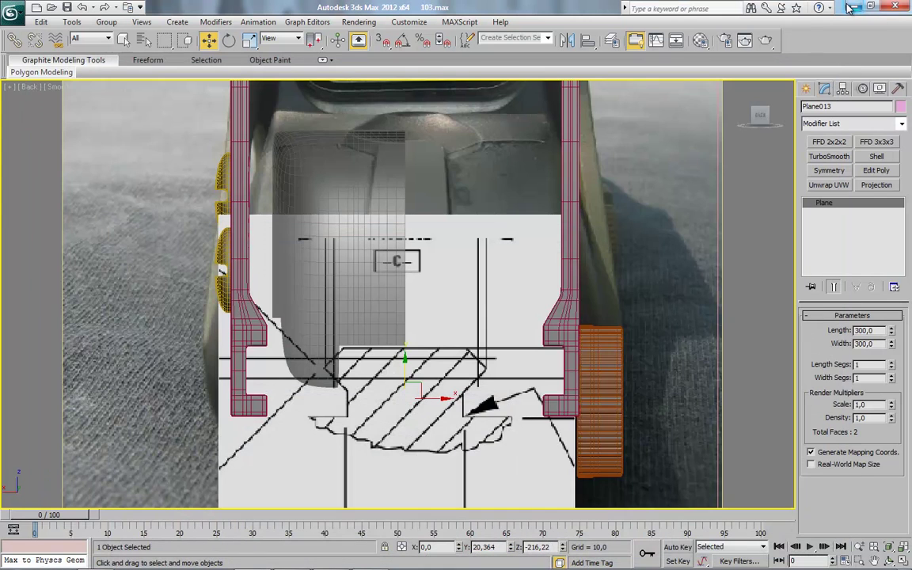
Select the halved housing and examine its mesh face-on around the rounded recess at the centre line.
{"action": "scroll", "coordinate": [470, 230], "scroll_direction": "up", "scroll_amount": 3}
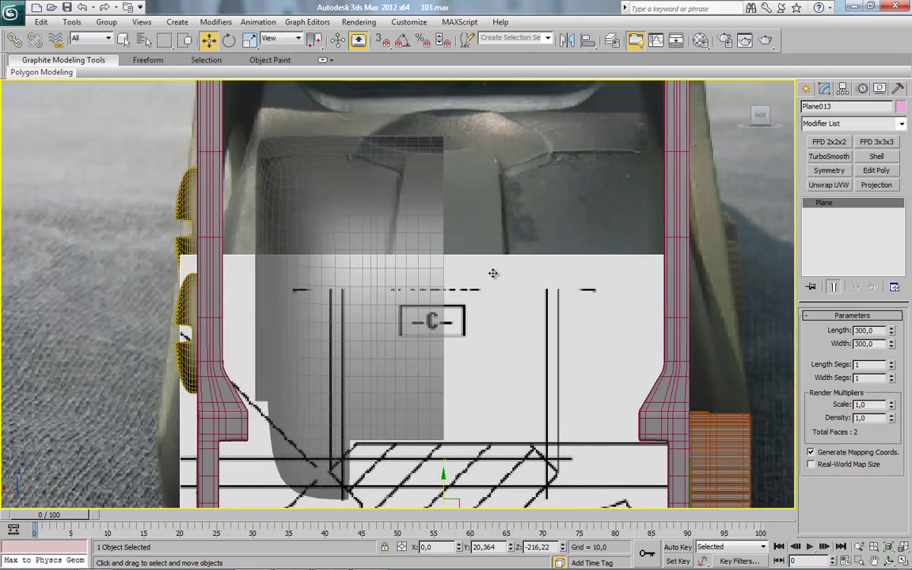
{"action": "middle_click_drag", "start_coordinate": [484, 255], "coordinate": [486, 222], "text": "alt"}
{"action": "left_click", "coordinate": [364, 259]}
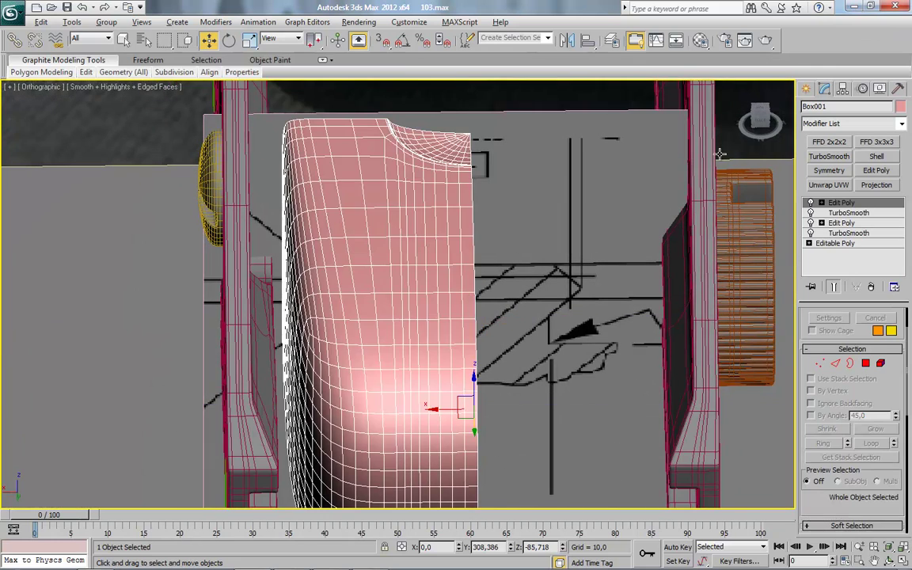
{"action": "scroll", "coordinate": [480, 265], "scroll_direction": "up", "scroll_amount": 8}
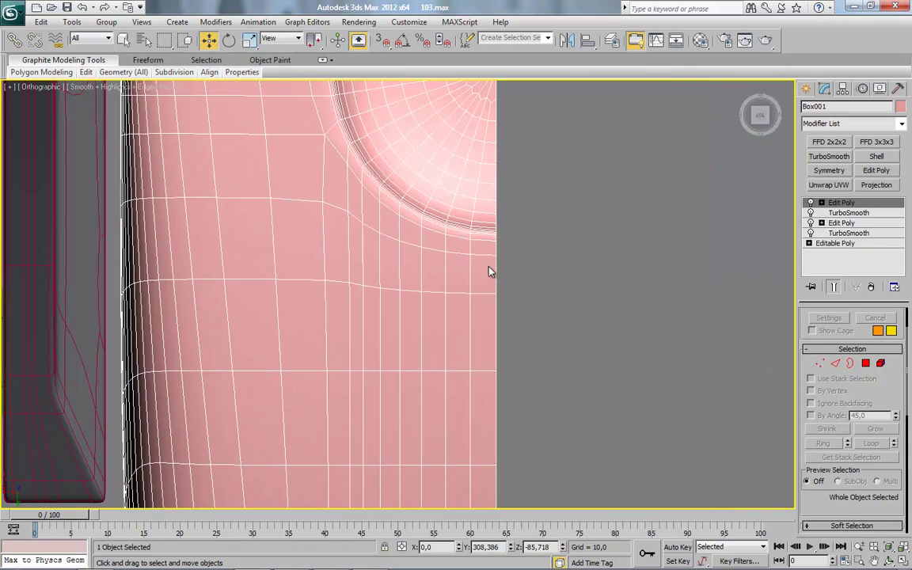
{"action": "middle_click_drag", "start_coordinate": [480, 265], "coordinate": [465, 320]}
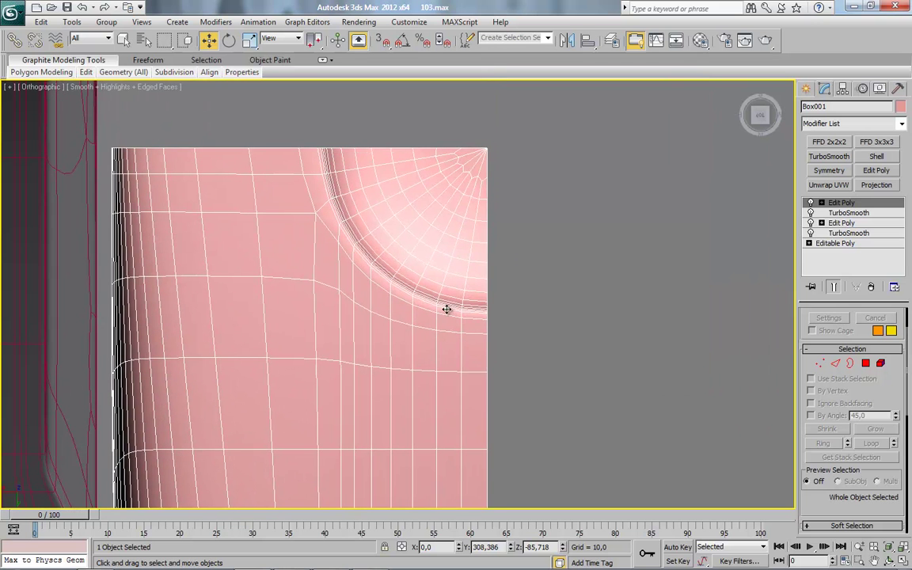
{"action": "right_click", "coordinate": [435, 358]}
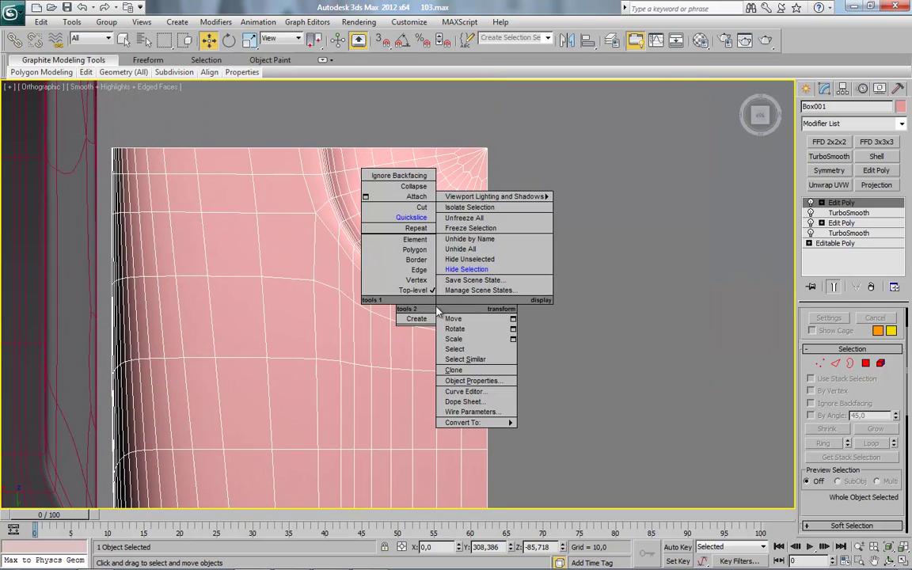
{"action": "left_click", "coordinate": [865, 362]}
{"action": "left_click_drag", "start_coordinate": [579, 101], "coordinate": [288, 293]}
{"action": "scroll", "coordinate": [427, 322], "scroll_direction": "up", "scroll_amount": 4}
{"action": "middle_click_drag", "start_coordinate": [428, 321], "coordinate": [442, 332]}
{"action": "scroll", "coordinate": [442, 332], "scroll_direction": "up", "scroll_amount": 3}
{"action": "scroll", "coordinate": [437, 335], "scroll_direction": "down", "scroll_amount": 3}
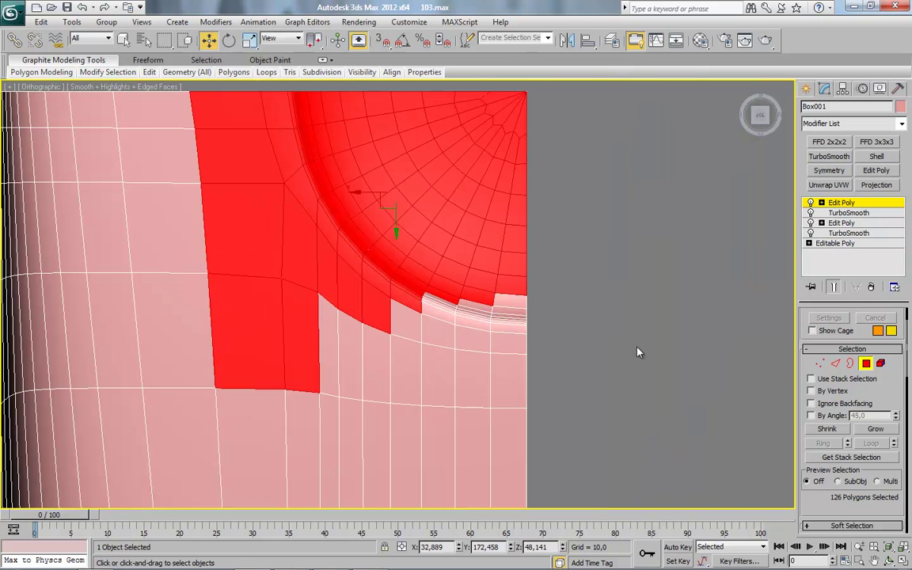
{"action": "key", "text": "1"}
{"action": "scroll", "coordinate": [358, 293], "scroll_direction": "up", "scroll_amount": 3}
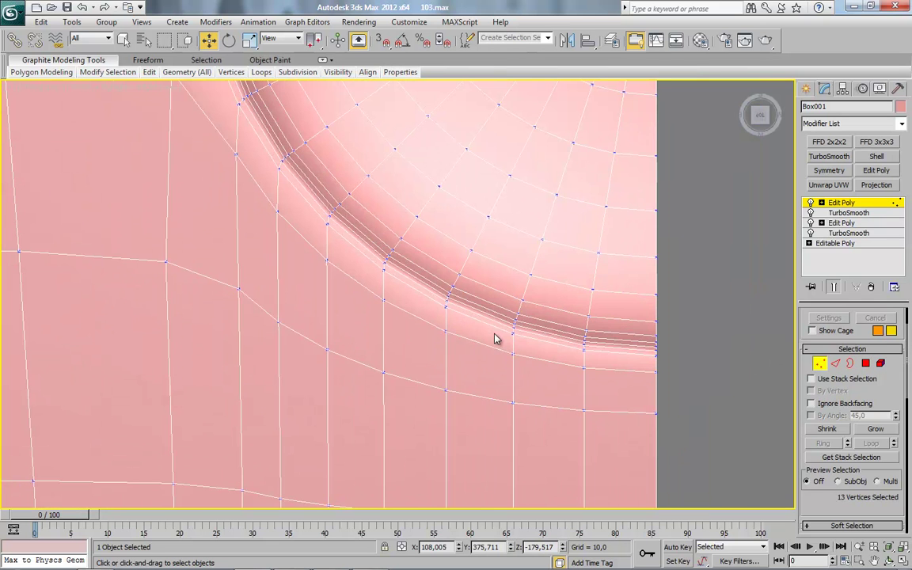
{"action": "scroll", "coordinate": [494, 334], "scroll_direction": "down", "scroll_amount": 2}
{"action": "left_click", "coordinate": [820, 364]}
{"action": "left_click", "coordinate": [866, 365]}
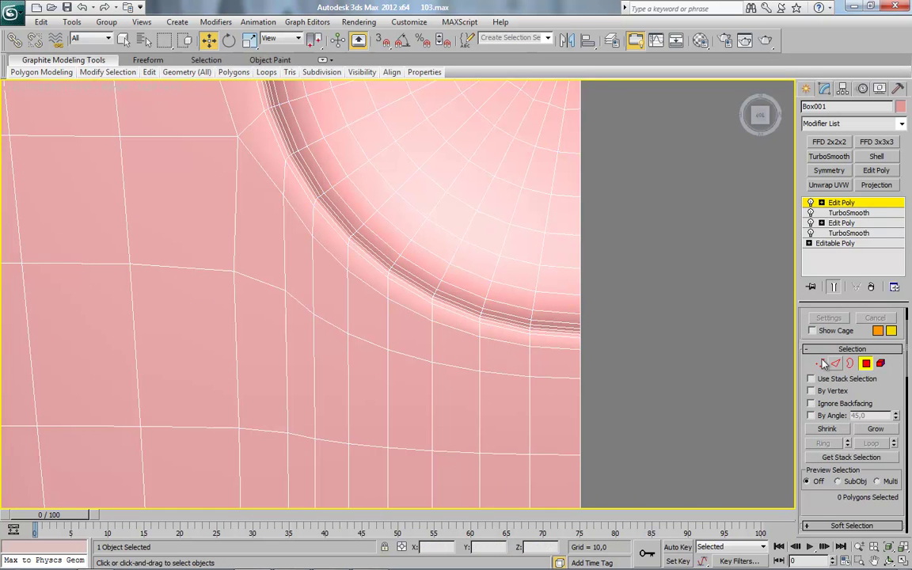
Select the two vertices of the vertical edge just below the recess rim and make them planar in X.
{"action": "scroll", "coordinate": [477, 273], "scroll_direction": "down", "scroll_amount": 3}
{"action": "key", "text": "1"}
{"action": "scroll", "coordinate": [407, 269], "scroll_direction": "up", "scroll_amount": 3}
{"action": "middle_click_drag", "start_coordinate": [406, 265], "coordinate": [405, 281]}
{"action": "left_click_drag", "start_coordinate": [382, 224], "coordinate": [412, 342]}
{"action": "scroll", "coordinate": [811, 438], "scroll_direction": "down", "scroll_amount": 5}
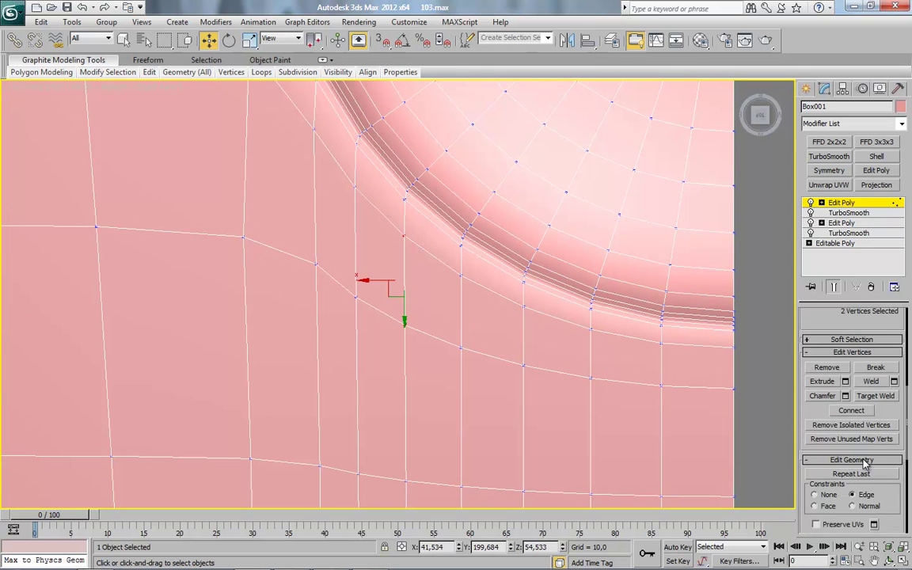
{"action": "scroll", "coordinate": [865, 464], "scroll_direction": "down", "scroll_amount": 3}
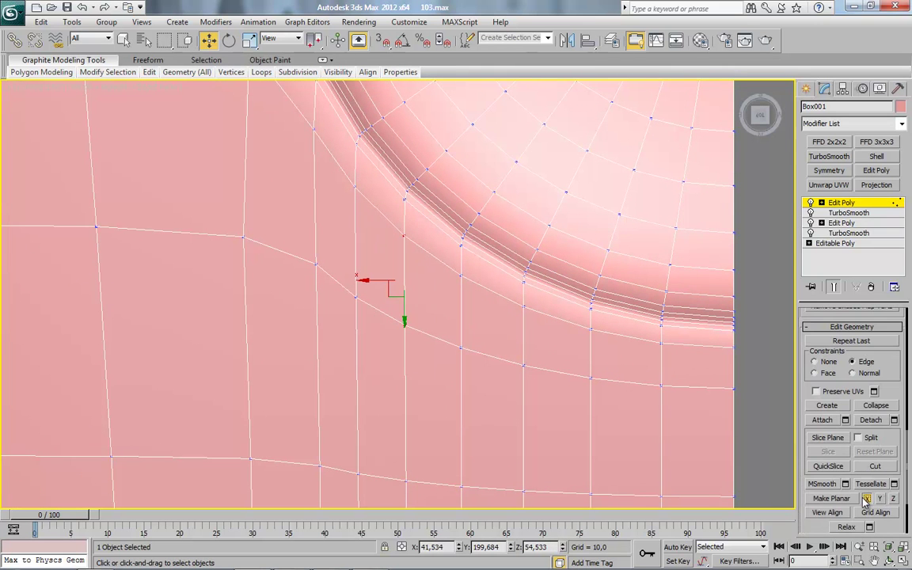
{"action": "middle_click_drag", "start_coordinate": [486, 306], "coordinate": [491, 348]}
{"action": "scroll", "coordinate": [491, 348], "scroll_direction": "down", "scroll_amount": 3}
{"action": "middle_click_drag", "start_coordinate": [461, 285], "coordinate": [469, 316]}
{"action": "scroll", "coordinate": [459, 305], "scroll_direction": "up", "scroll_amount": 2}
With 3D snap on, QuickSlice the polygons around the round recess vertically through the aligned vertices below its rim.
{"action": "left_click", "coordinate": [840, 203]}
{"action": "left_click", "coordinate": [866, 364]}
{"action": "scroll", "coordinate": [518, 259], "scroll_direction": "down", "scroll_amount": 3}
{"action": "middle_click_drag", "start_coordinate": [518, 259], "coordinate": [512, 274]}
{"action": "left_click_drag", "start_coordinate": [611, 124], "coordinate": [319, 311]}
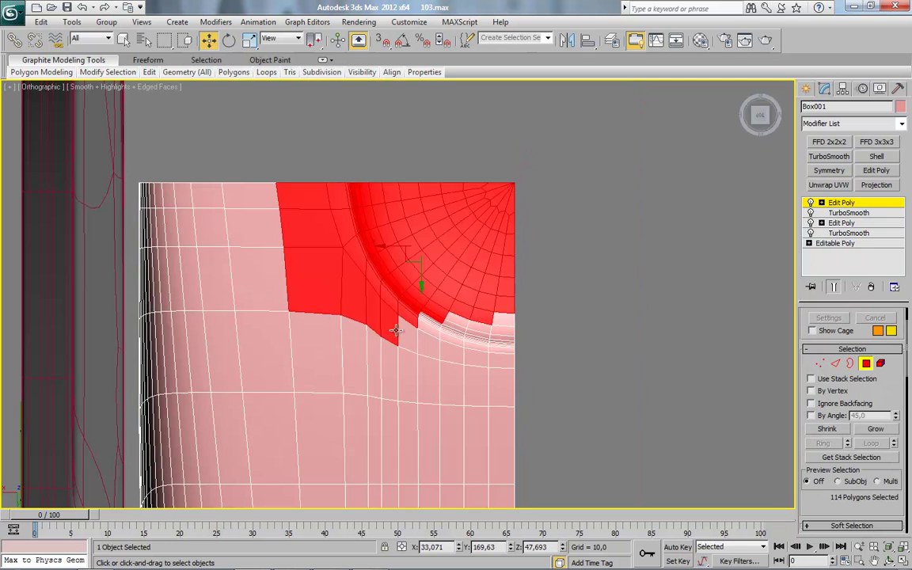
{"action": "scroll", "coordinate": [448, 336], "scroll_direction": "up", "scroll_amount": 3}
{"action": "right_click", "coordinate": [441, 383]}
{"action": "left_click", "coordinate": [467, 425]}
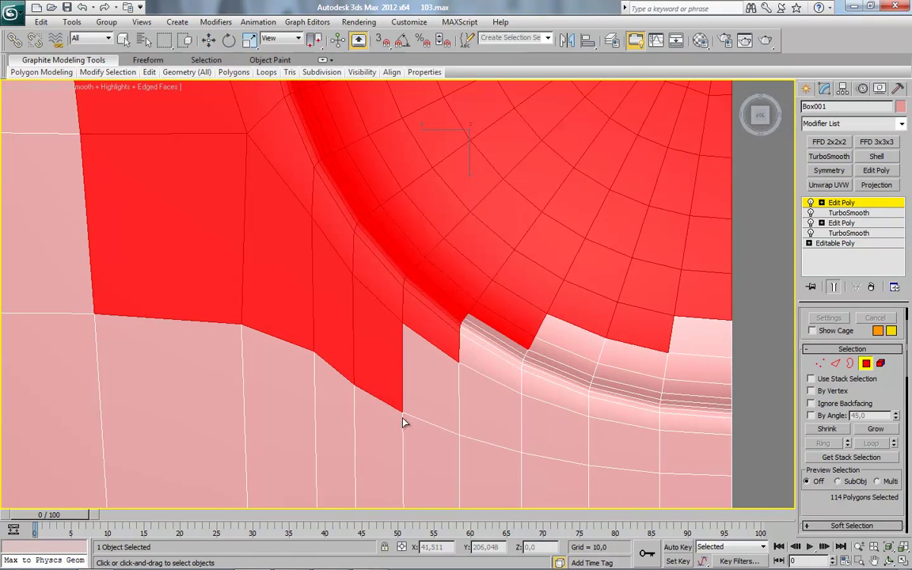
{"action": "left_click", "coordinate": [382, 40]}
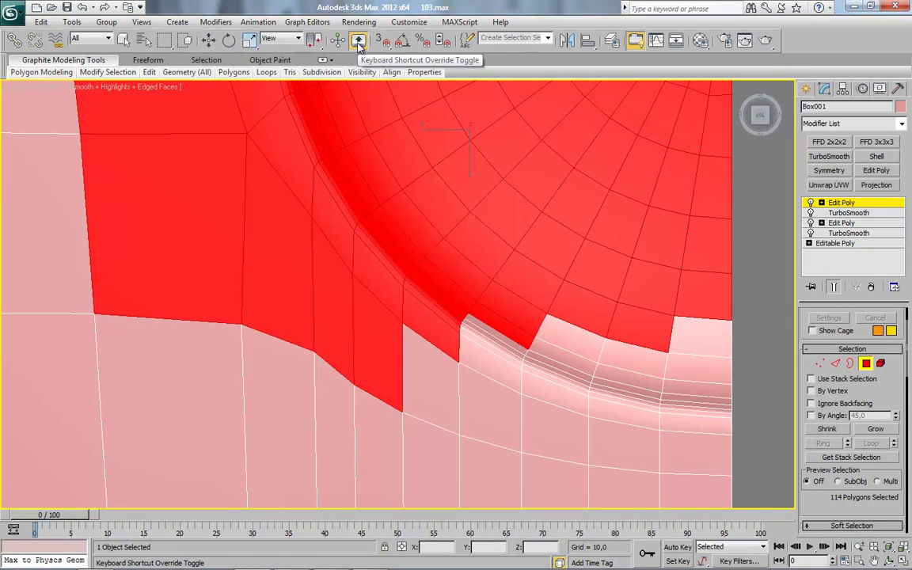
{"action": "left_click", "coordinate": [403, 325]}
{"action": "key", "text": "w"}
{"action": "left_click", "coordinate": [866, 361]}
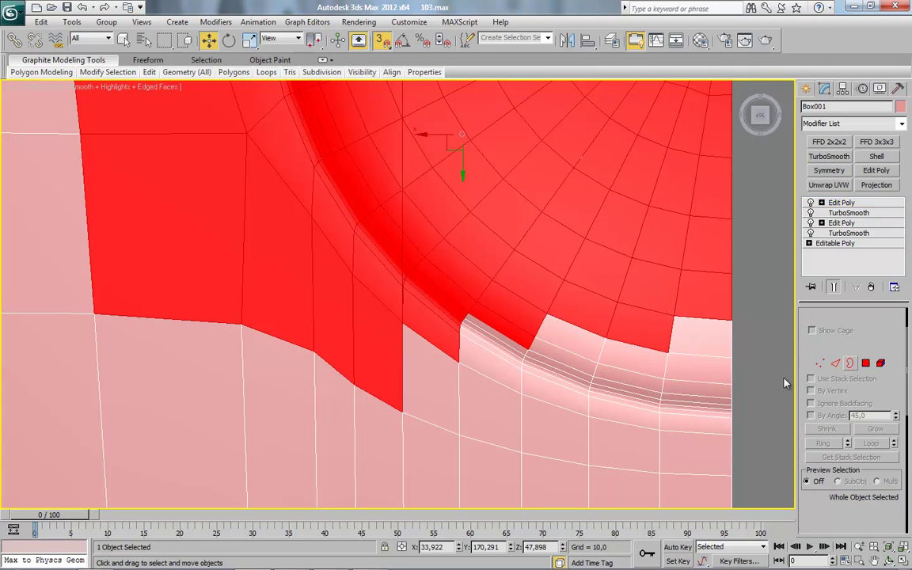
Delete all polygons of Box001 between the vertical slice line and the part's open centre edge.
{"action": "scroll", "coordinate": [595, 342], "scroll_direction": "down", "scroll_amount": 5}
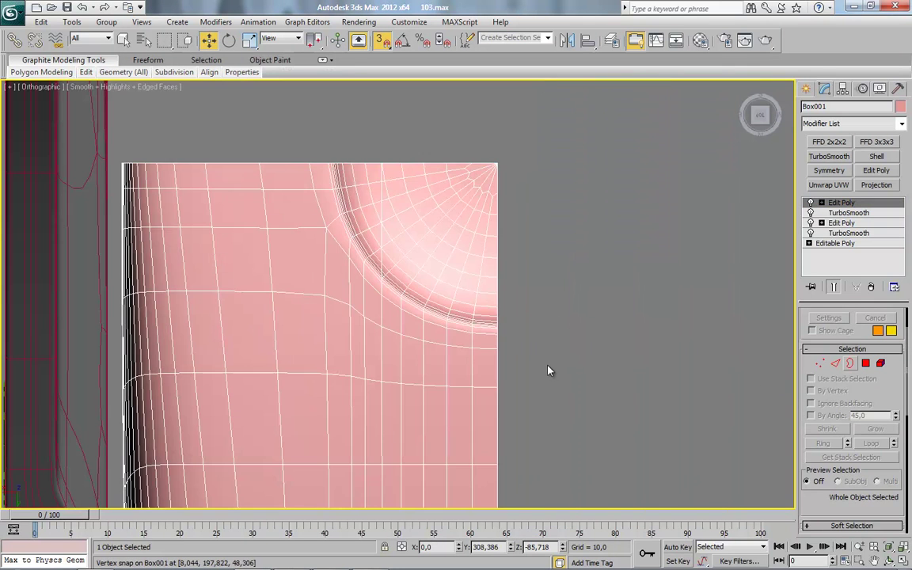
{"action": "scroll", "coordinate": [544, 349], "scroll_direction": "down", "scroll_amount": 5}
{"action": "middle_click_drag", "start_coordinate": [513, 404], "coordinate": [512, 329]}
{"action": "left_click", "coordinate": [866, 367]}
{"action": "left_click", "coordinate": [866, 362]}
{"action": "left_click_drag", "start_coordinate": [493, 117], "coordinate": [393, 494]}
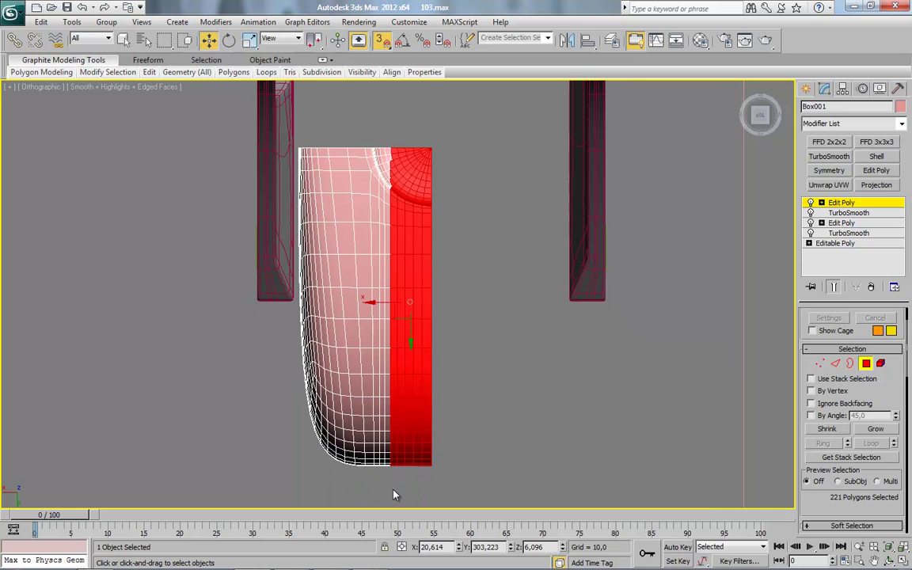
{"action": "key", "text": "Delete"}
Delete the leftover polygons and slivers that protrude past the slice line around the recess.
{"action": "scroll", "coordinate": [419, 316], "scroll_direction": "up", "scroll_amount": 10}
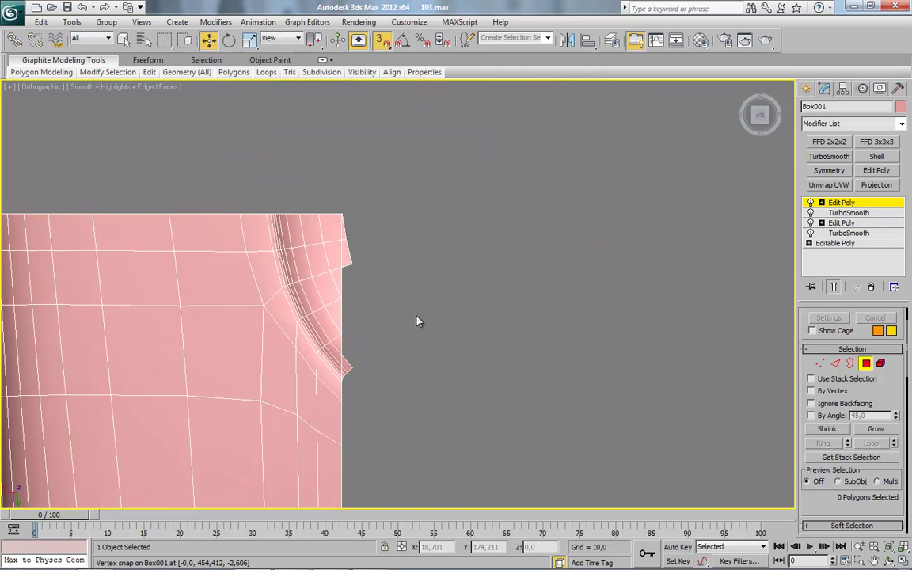
{"action": "left_click_drag", "start_coordinate": [396, 126], "coordinate": [368, 366]}
{"action": "key", "text": "Delete"}
{"action": "scroll", "coordinate": [377, 348], "scroll_direction": "up", "scroll_amount": 5}
{"action": "middle_click_drag", "start_coordinate": [377, 348], "coordinate": [431, 308]}
{"action": "left_click_drag", "start_coordinate": [401, 350], "coordinate": [399, 351]}
{"action": "key", "text": "Delete"}
{"action": "middle_click_drag", "start_coordinate": [413, 385], "coordinate": [419, 340]}
{"action": "scroll", "coordinate": [419, 340], "scroll_direction": "up", "scroll_amount": 6}
{"action": "left_click_drag", "start_coordinate": [460, 245], "coordinate": [424, 350]}
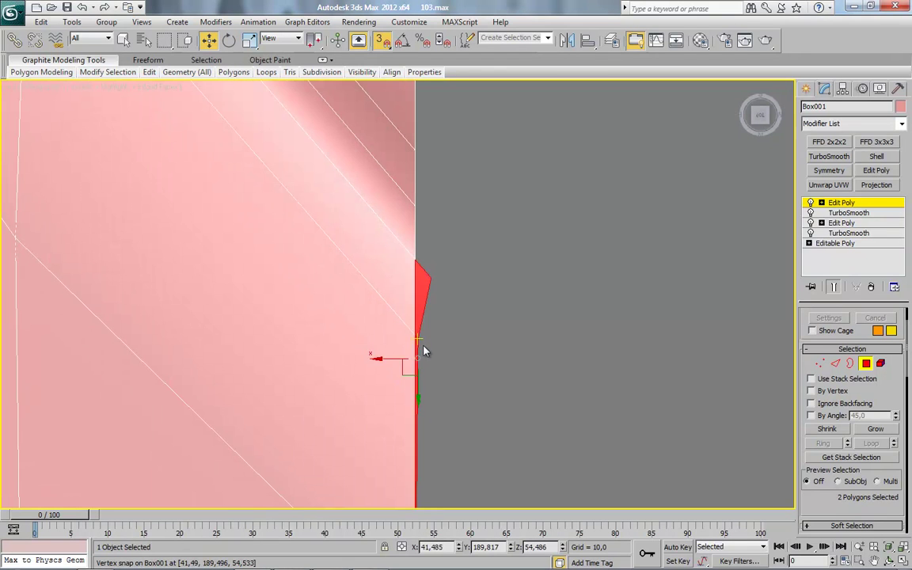
{"action": "key", "text": "Delete"}
{"action": "scroll", "coordinate": [426, 254], "scroll_direction": "down", "scroll_amount": 8}
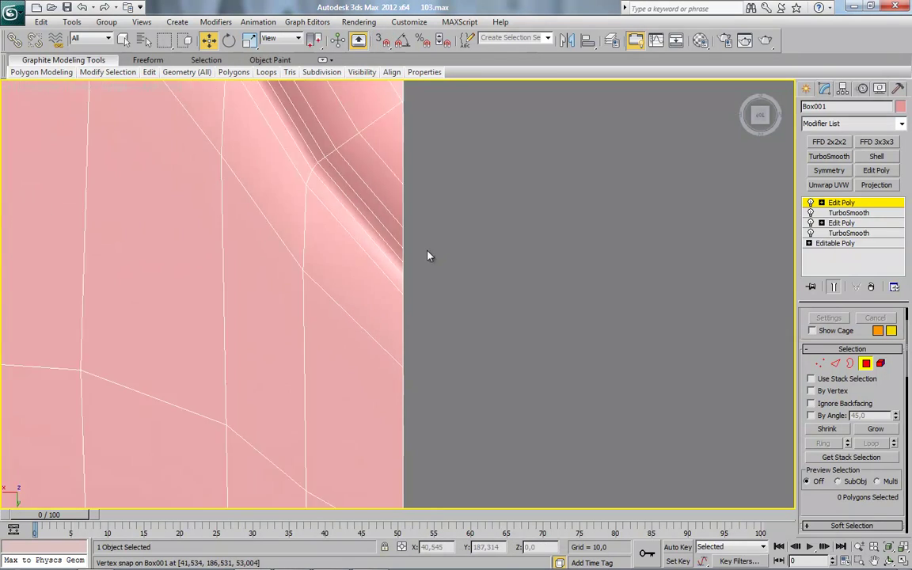
Switch to the Back view and make the part see-through over the blueprint at its lower corner.
{"action": "mouse_move", "coordinate": [434, 338]}
{"action": "middle_mouse_down", "text": "alt"}
{"action": "mouse_move", "coordinate": [436, 210]}
{"action": "mouse_move", "coordinate": [433, 217]}
{"action": "middle_mouse_up", "text": "alt"}
{"action": "key", "text": "k"}
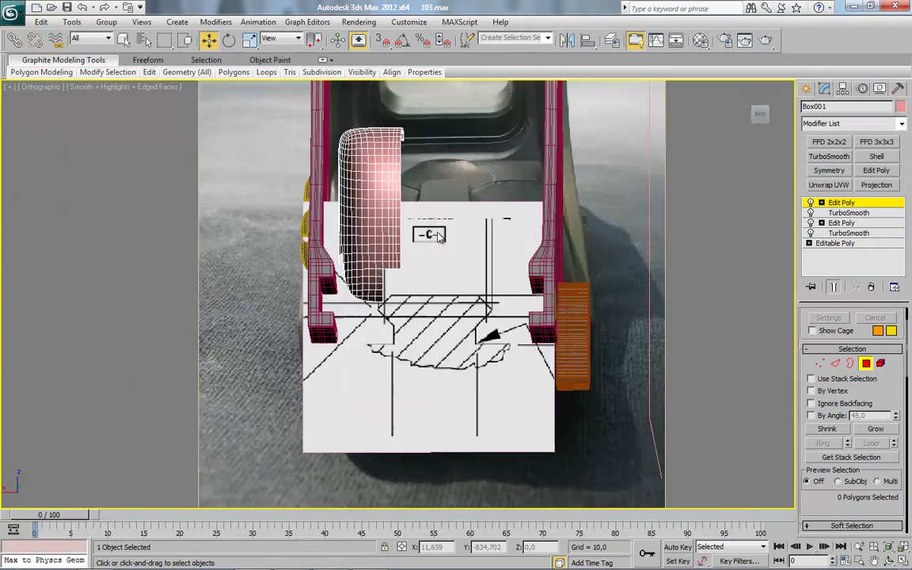
{"action": "scroll", "coordinate": [473, 301], "scroll_direction": "up", "scroll_amount": 8}
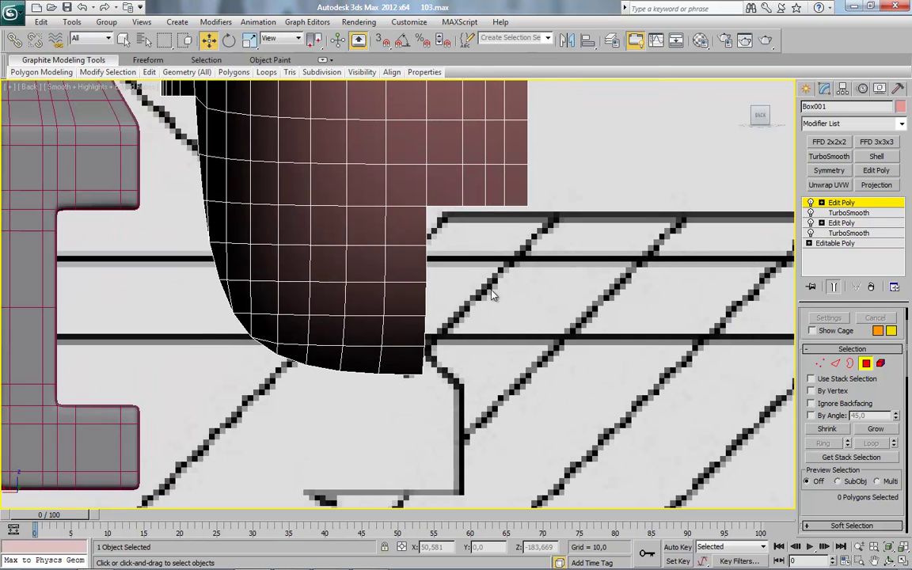
{"action": "middle_click_drag", "start_coordinate": [489, 295], "coordinate": [480, 309]}
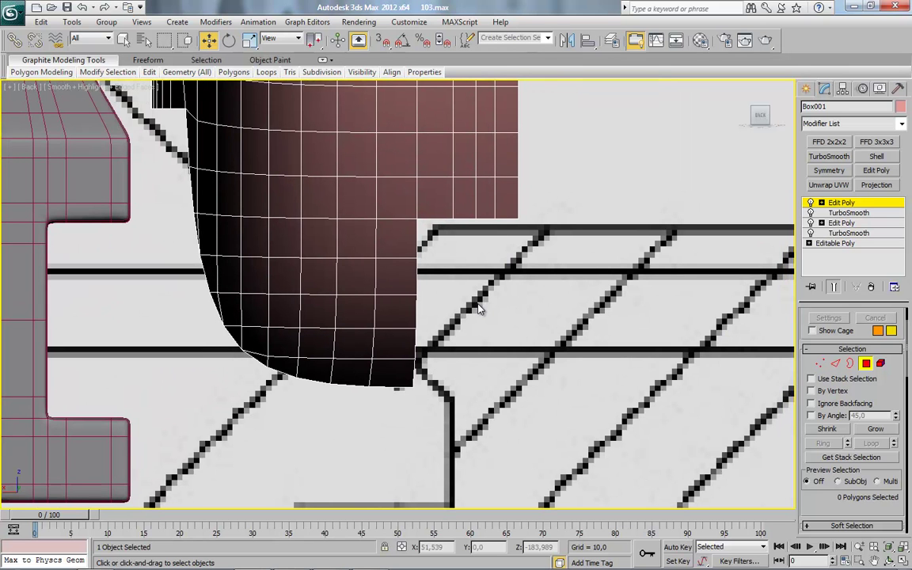
{"action": "left_click", "coordinate": [819, 365]}
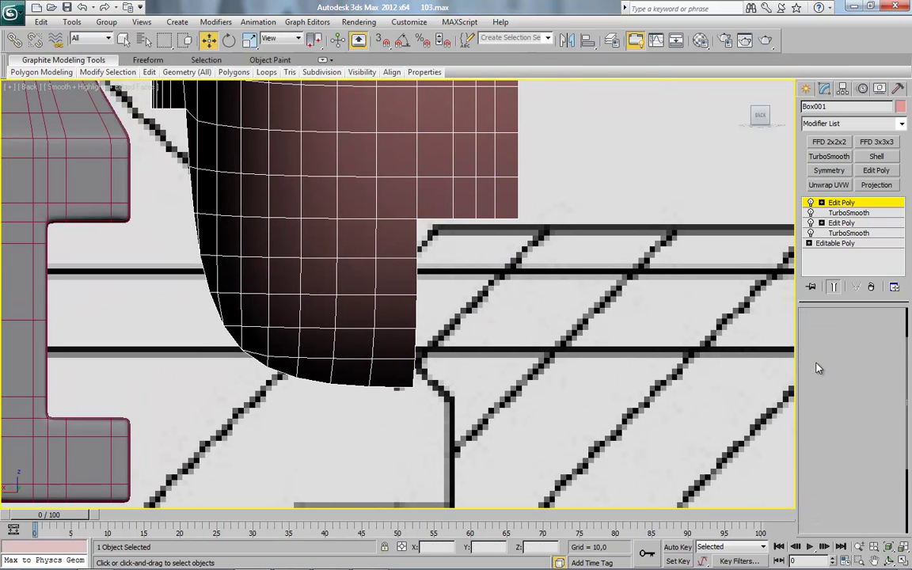
{"action": "key", "text": "alt+x"}
{"action": "scroll", "coordinate": [473, 342], "scroll_direction": "up", "scroll_amount": 2}
{"action": "middle_click_drag", "start_coordinate": [460, 327], "coordinate": [469, 350]}
Cut a diagonal edge across the lower corner, from the inner grid vertex up to the corner of the stepped notch.
{"action": "left_click", "coordinate": [349, 213]}
{"action": "right_click", "coordinate": [491, 280]}
{"action": "left_click", "coordinate": [481, 176]}
{"action": "left_click", "coordinate": [317, 317]}
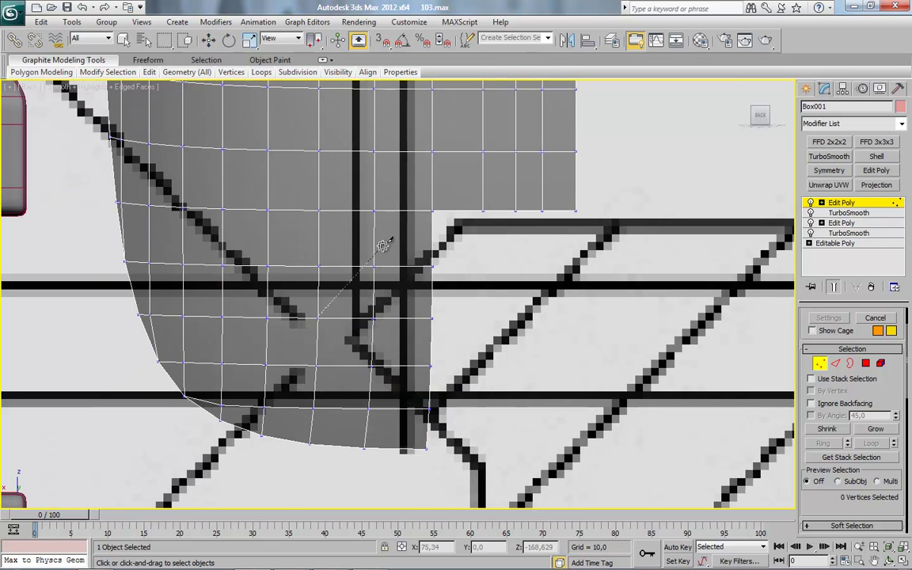
{"action": "left_click", "coordinate": [431, 211]}
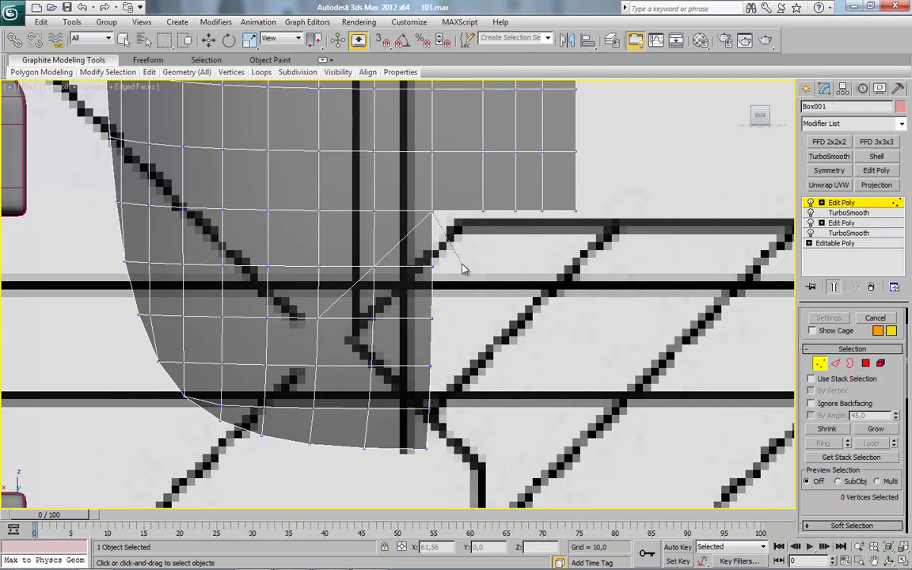
Delete the outermost column of polygons beyond the diagonal cut, down to the part's lower end.
{"action": "key", "text": "4"}
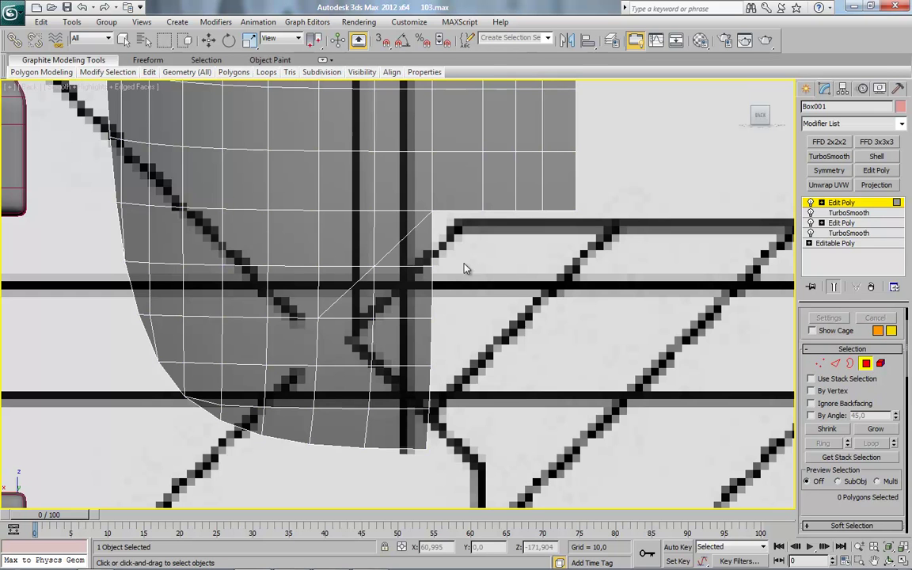
{"action": "key", "text": "w"}
{"action": "left_click_drag", "start_coordinate": [439, 265], "coordinate": [374, 284]}
{"action": "left_click", "coordinate": [396, 463]}
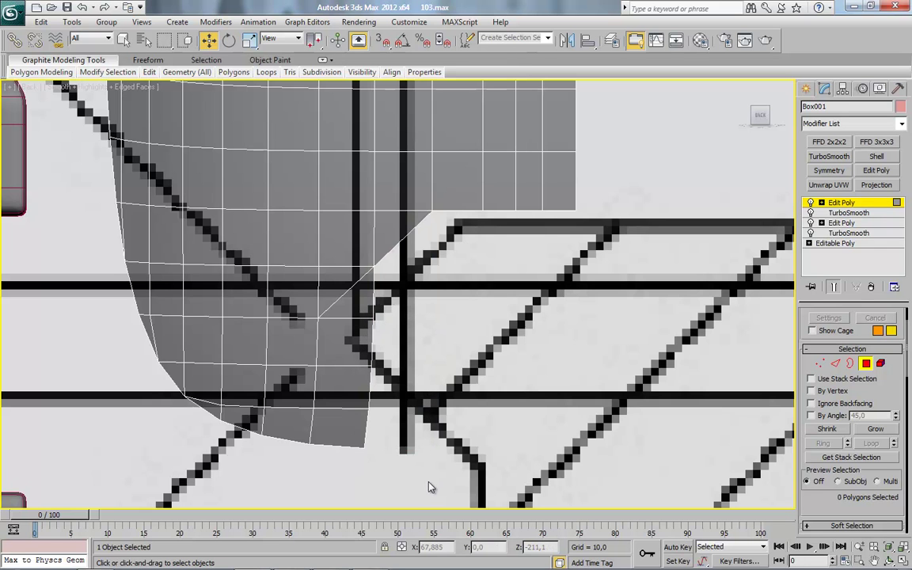
Make the four vertices below the diagonal's inner end planar in X and shift the column slightly toward the open edge.
{"action": "key", "text": "1"}
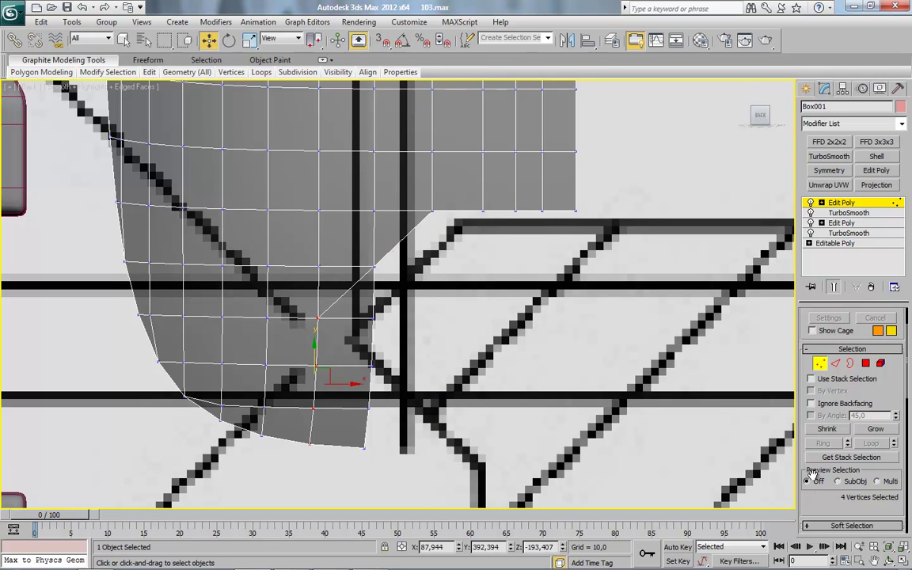
{"action": "scroll", "coordinate": [839, 459], "scroll_direction": "down", "scroll_amount": 5}
{"action": "scroll", "coordinate": [873, 475], "scroll_direction": "down", "scroll_amount": 3}
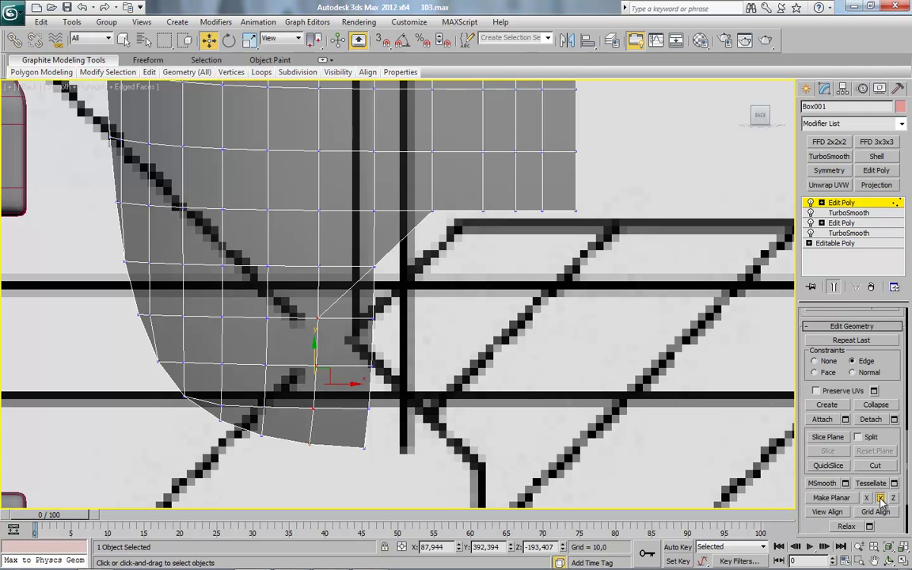
{"action": "left_click", "coordinate": [868, 498]}
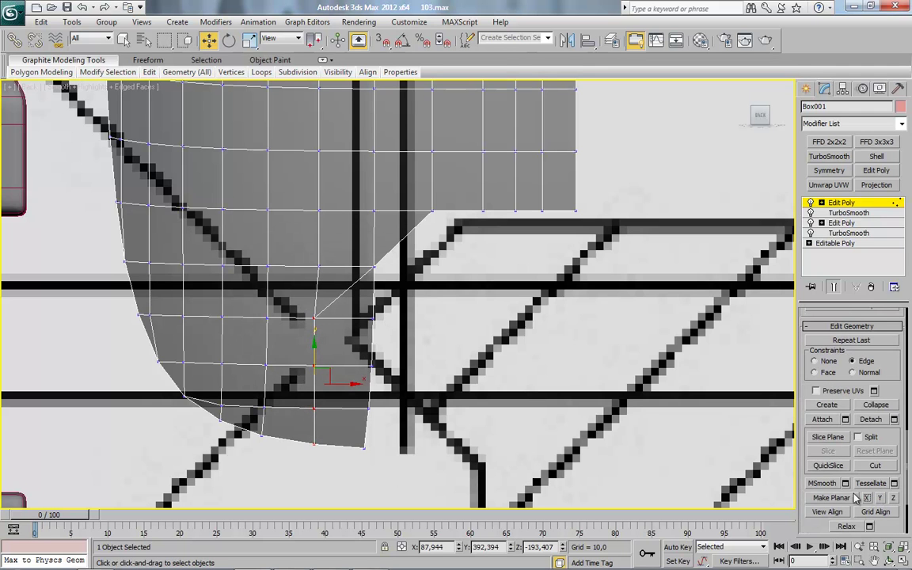
{"action": "mouse_move", "coordinate": [339, 385]}
{"action": "left_mouse_down"}
{"action": "mouse_move", "coordinate": [311, 385]}
{"action": "mouse_move", "coordinate": [344, 386]}
{"action": "left_mouse_up"}
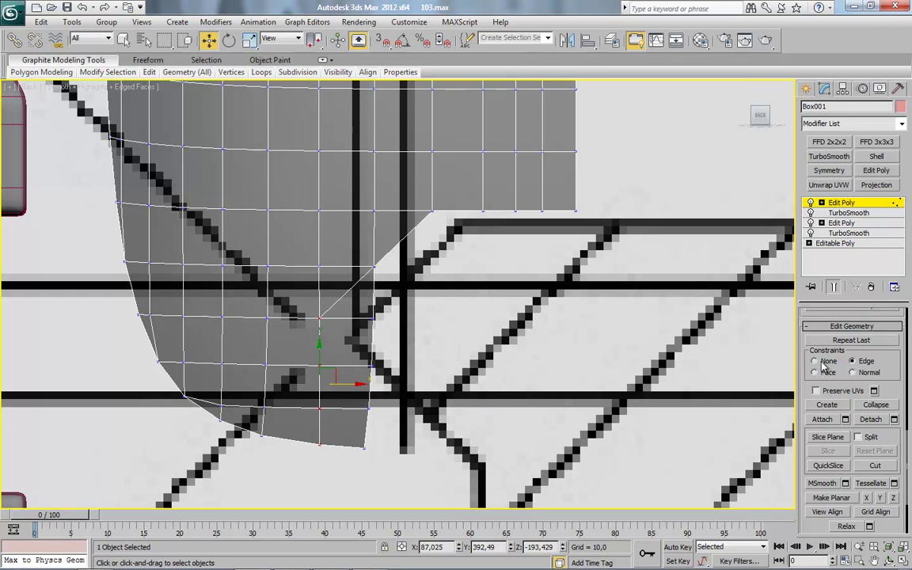
Delete the remaining polygons beyond the straightened vertex column below the diagonal cut.
{"action": "key", "text": "4"}
{"action": "left_click_drag", "start_coordinate": [408, 295], "coordinate": [368, 481]}
{"action": "key", "text": "Delete"}
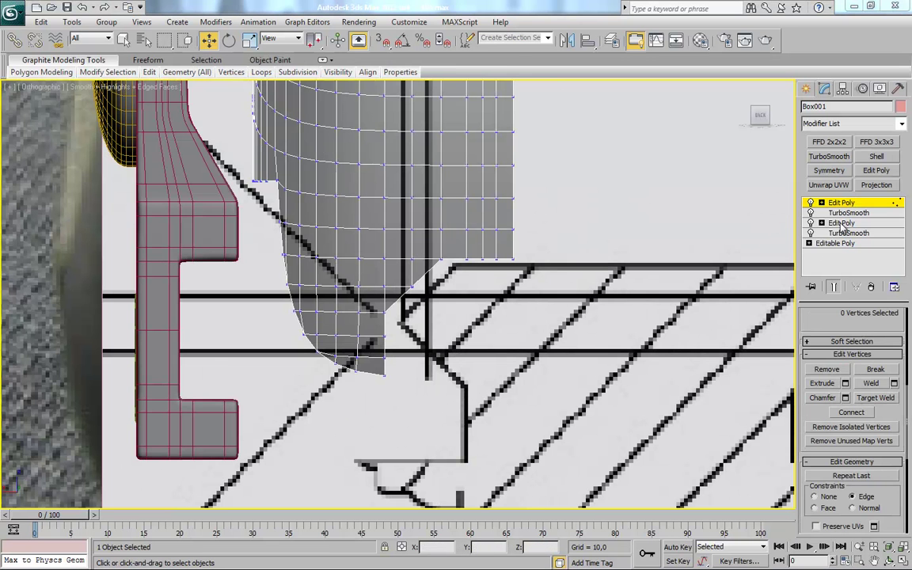
Select the three vertical edges above the diagonal cut and expand them to full edge loops.
{"action": "key", "text": "2"}
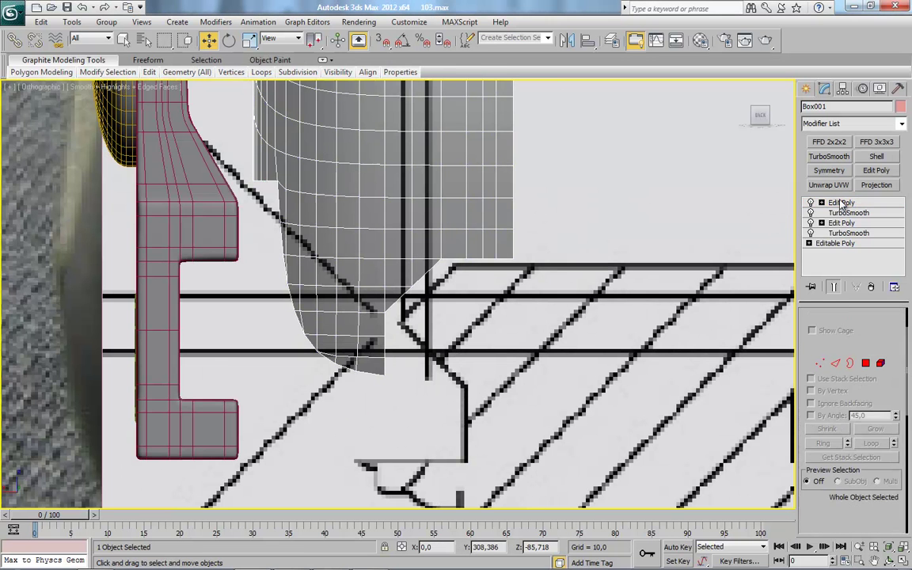
{"action": "scroll", "coordinate": [487, 293], "scroll_direction": "up", "scroll_amount": 5}
{"action": "left_click_drag", "start_coordinate": [546, 190], "coordinate": [322, 250]}
{"action": "scroll", "coordinate": [393, 295], "scroll_direction": "down", "scroll_amount": 3}
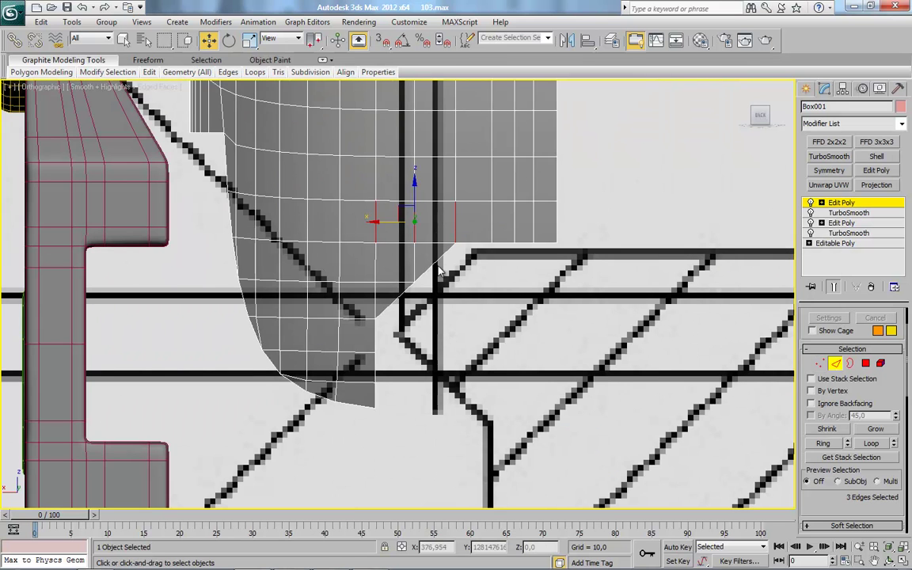
{"action": "middle_click_drag", "start_coordinate": [332, 293], "coordinate": [329, 319]}
{"action": "left_click", "coordinate": [871, 444]}
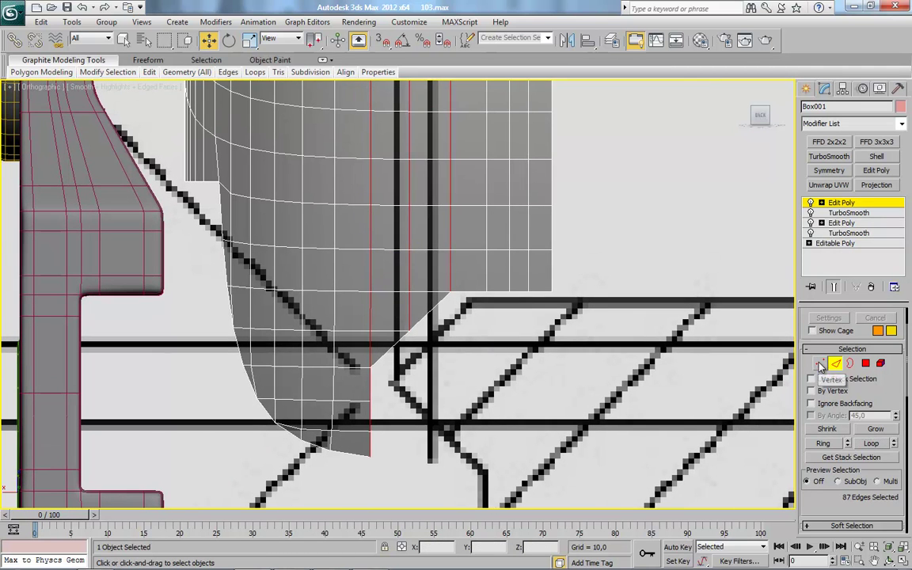
Convert the loops to vertices, add the diagonal's vertices, set constraints to None and move them in X onto the blueprint outline.
{"action": "left_click", "coordinate": [819, 364], "text": "ctrl"}
{"action": "left_click_drag", "start_coordinate": [473, 273], "coordinate": [426, 312], "text": "ctrl"}
{"action": "scroll", "coordinate": [416, 345], "scroll_direction": "down", "scroll_amount": 3}
{"action": "middle_click_drag", "start_coordinate": [384, 195], "coordinate": [362, 265]}
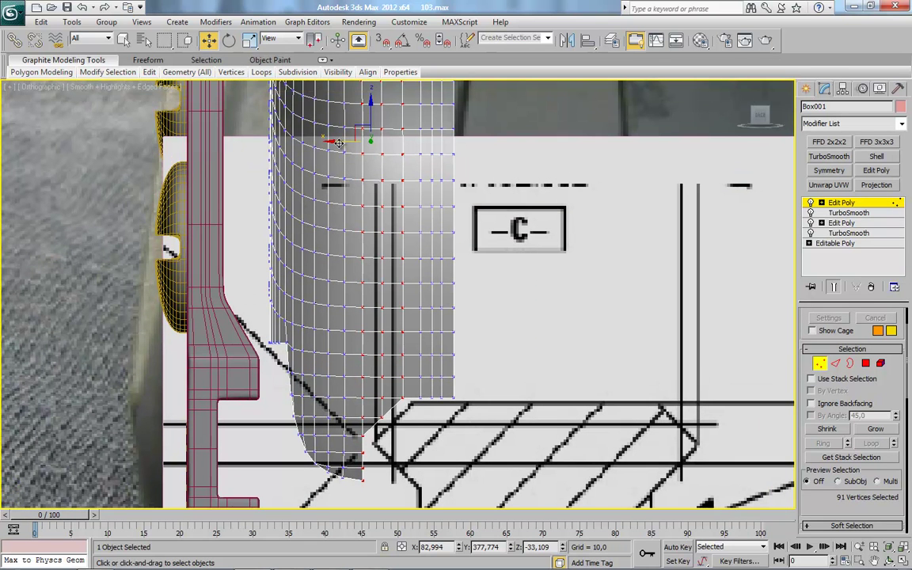
{"action": "left_click_drag", "start_coordinate": [340, 142], "coordinate": [342, 142]}
{"action": "scroll", "coordinate": [810, 494], "scroll_direction": "down", "scroll_amount": 5}
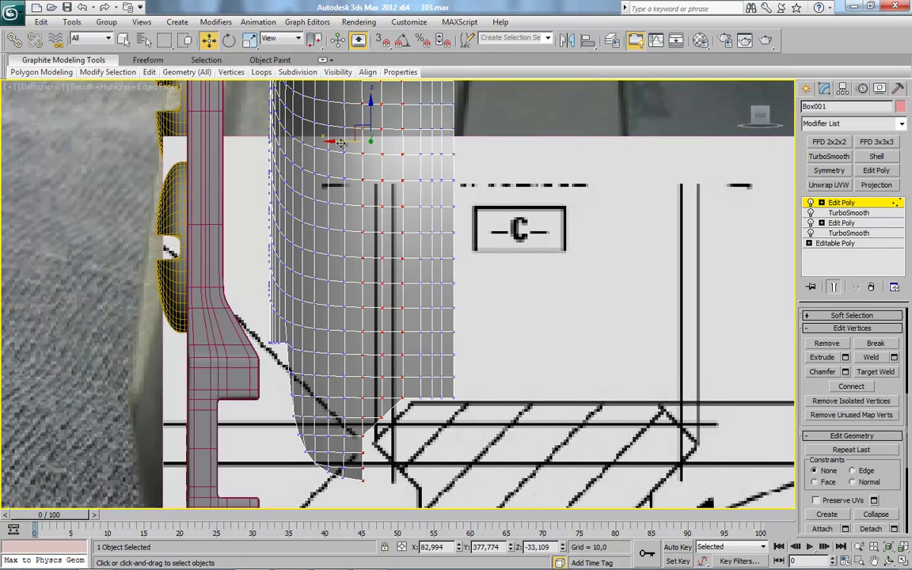
{"action": "left_click_drag", "start_coordinate": [340, 146], "coordinate": [350, 146]}
{"action": "left_click", "coordinate": [375, 452]}
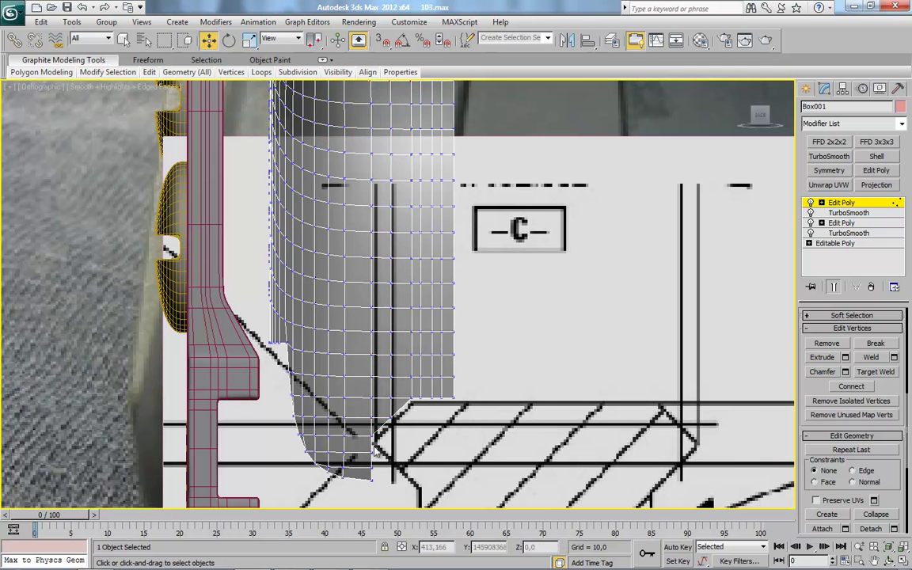
Try to weld the two overlapping vertices on the diagonal with a threshold of 0,1.
{"action": "scroll", "coordinate": [375, 449], "scroll_direction": "up", "scroll_amount": 5}
{"action": "middle_click_drag", "start_coordinate": [431, 413], "coordinate": [409, 345], "text": "alt"}
{"action": "right_click", "coordinate": [409, 345]}
{"action": "left_click", "coordinate": [808, 385]}
{"action": "left_click_drag", "start_coordinate": [809, 385], "coordinate": [782, 515]}
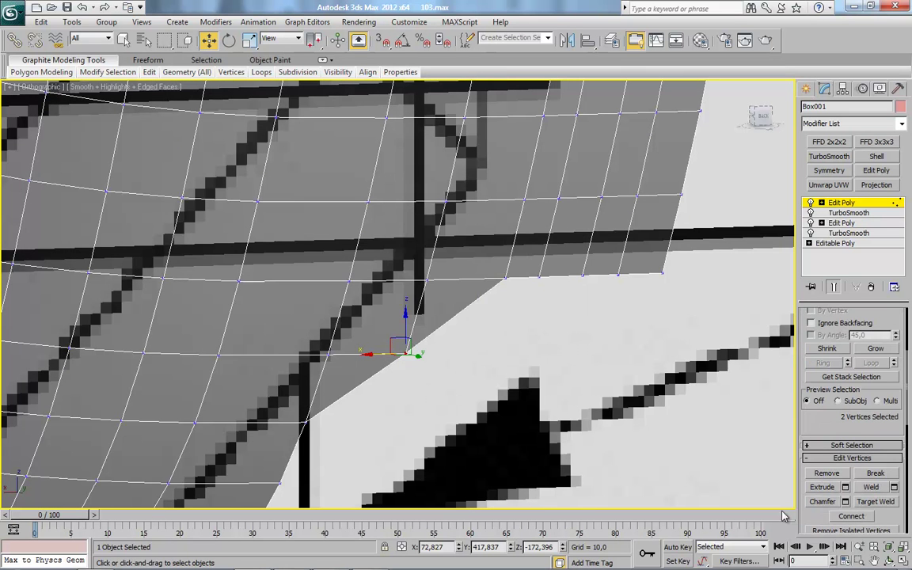
{"action": "right_click", "coordinate": [431, 363]}
{"action": "left_click", "coordinate": [375, 437]}
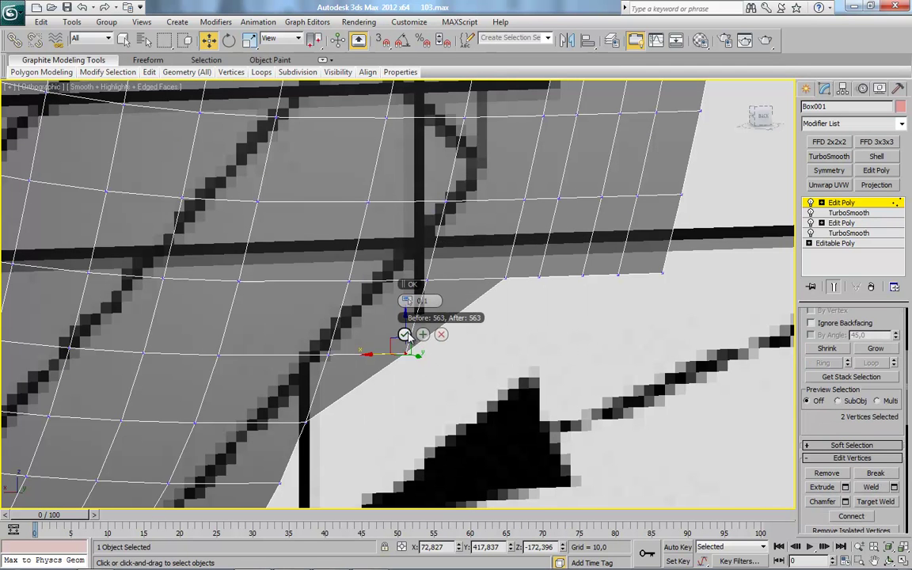
{"action": "left_click", "coordinate": [405, 334]}
Pull one of the overlapping diagonal vertices aside and target weld it onto the other.
{"action": "left_click", "coordinate": [419, 370]}
{"action": "left_click", "coordinate": [406, 354]}
{"action": "mouse_move", "coordinate": [405, 331]}
{"action": "left_mouse_down"}
{"action": "mouse_move", "coordinate": [404, 310]}
{"action": "mouse_move", "coordinate": [417, 335]}
{"action": "left_mouse_up"}
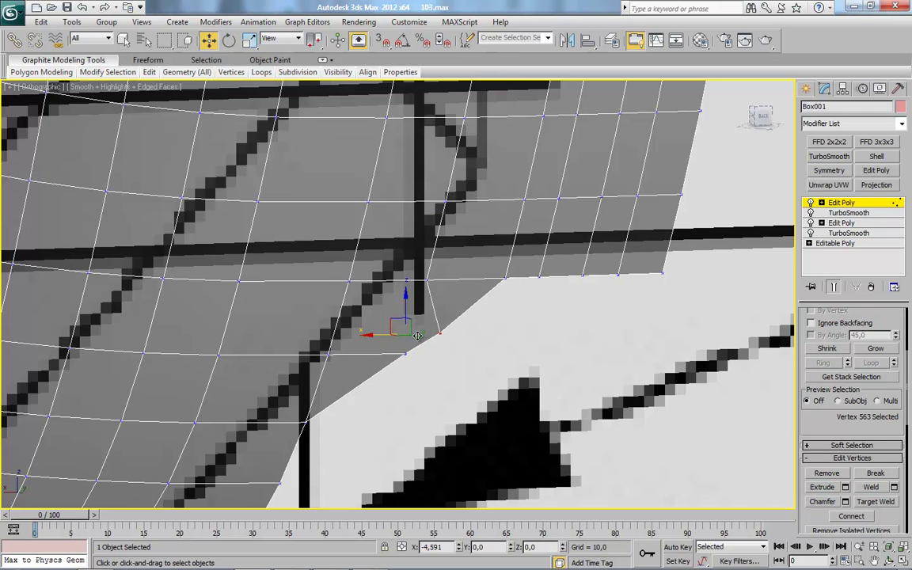
{"action": "right_click", "coordinate": [415, 336]}
{"action": "left_click", "coordinate": [497, 394]}
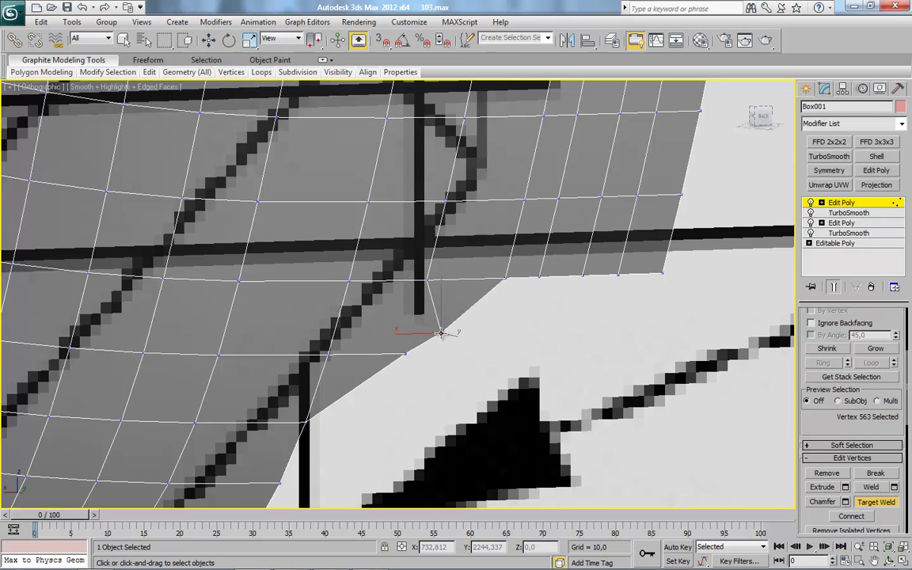
{"action": "left_click", "coordinate": [405, 353]}
{"action": "key", "text": "w"}
Isolate Box001 from the rest of the scene and move the isolation dialog clear of the mesh.
{"action": "scroll", "coordinate": [478, 360], "scroll_direction": "down", "scroll_amount": 5}
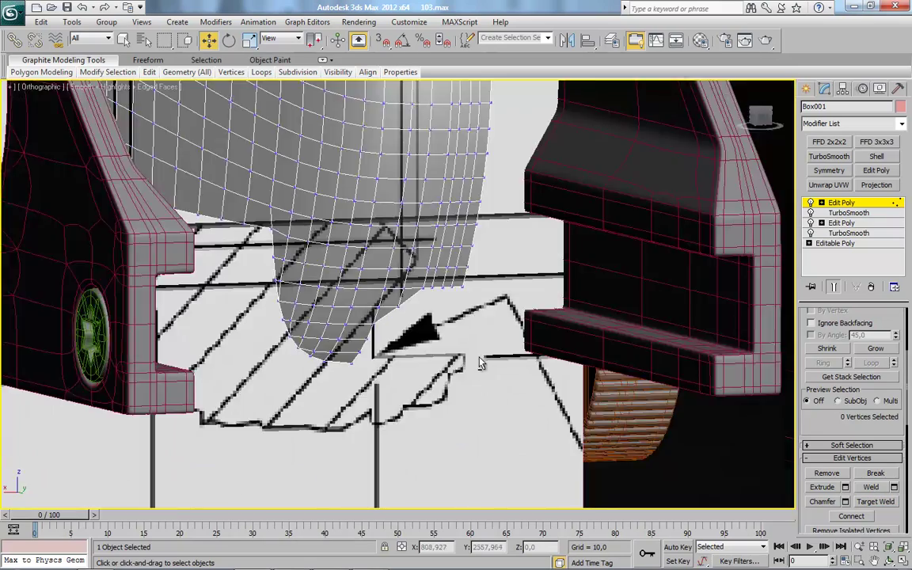
{"action": "middle_click_drag", "start_coordinate": [480, 362], "coordinate": [501, 306], "text": "alt"}
{"action": "scroll", "coordinate": [399, 323], "scroll_direction": "up", "scroll_amount": 3}
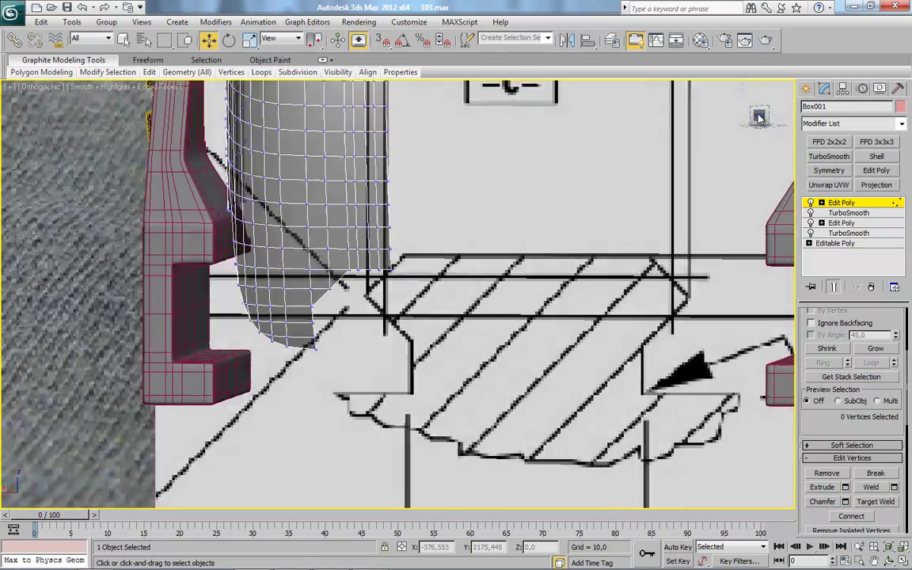
{"action": "scroll", "coordinate": [490, 201], "scroll_direction": "down", "scroll_amount": 5}
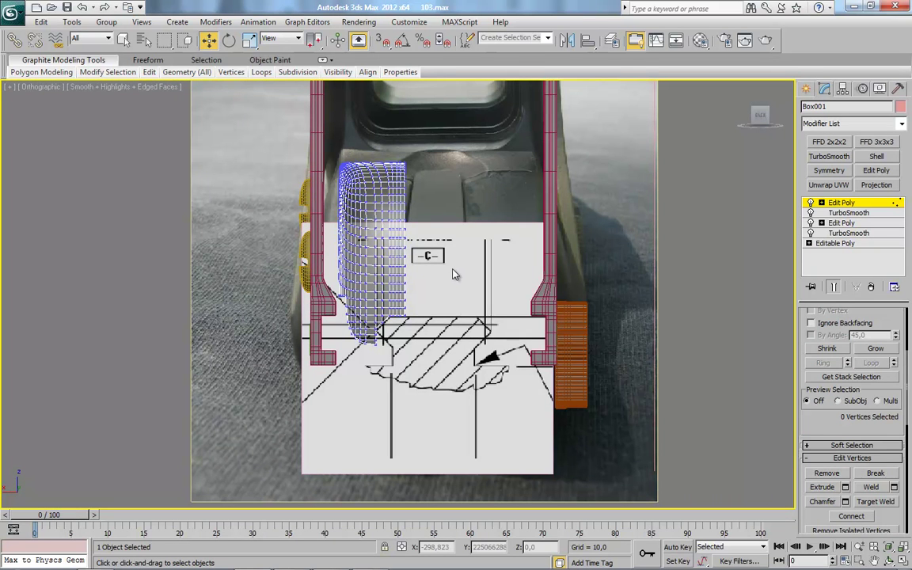
{"action": "mouse_move", "coordinate": [465, 293]}
{"action": "middle_mouse_down", "text": "alt"}
{"action": "mouse_move", "coordinate": [379, 334]}
{"action": "mouse_move", "coordinate": [400, 277]}
{"action": "mouse_move", "coordinate": [430, 250]}
{"action": "mouse_move", "coordinate": [423, 295]}
{"action": "mouse_move", "coordinate": [491, 326]}
{"action": "middle_mouse_up", "text": "alt"}
{"action": "key", "text": "alt+q"}
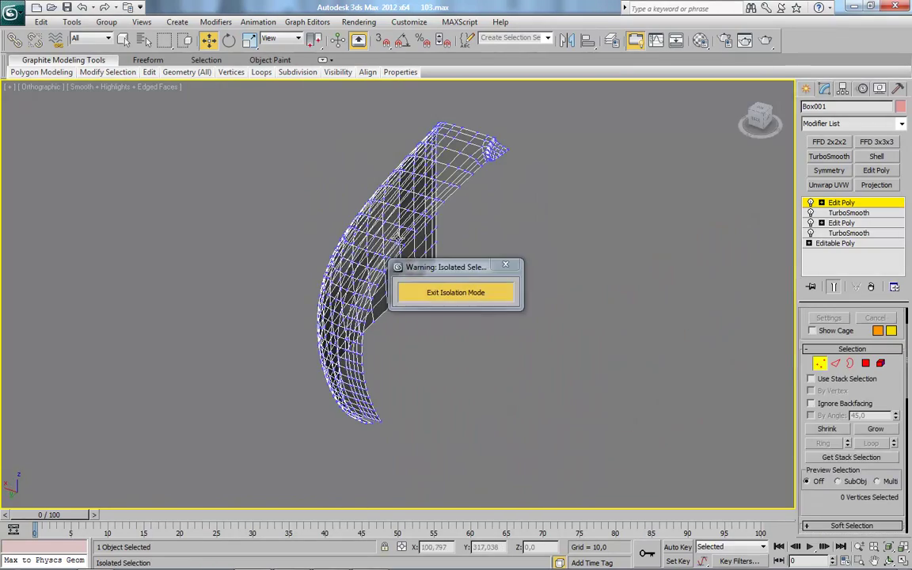
{"action": "left_click_drag", "start_coordinate": [417, 266], "coordinate": [175, 187]}
{"action": "mouse_move", "coordinate": [396, 242]}
{"action": "middle_mouse_down", "text": "alt"}
{"action": "mouse_move", "coordinate": [467, 358]}
{"action": "mouse_move", "coordinate": [404, 327]}
{"action": "mouse_move", "coordinate": [465, 337]}
{"action": "mouse_move", "coordinate": [542, 390]}
{"action": "middle_mouse_up", "text": "alt"}
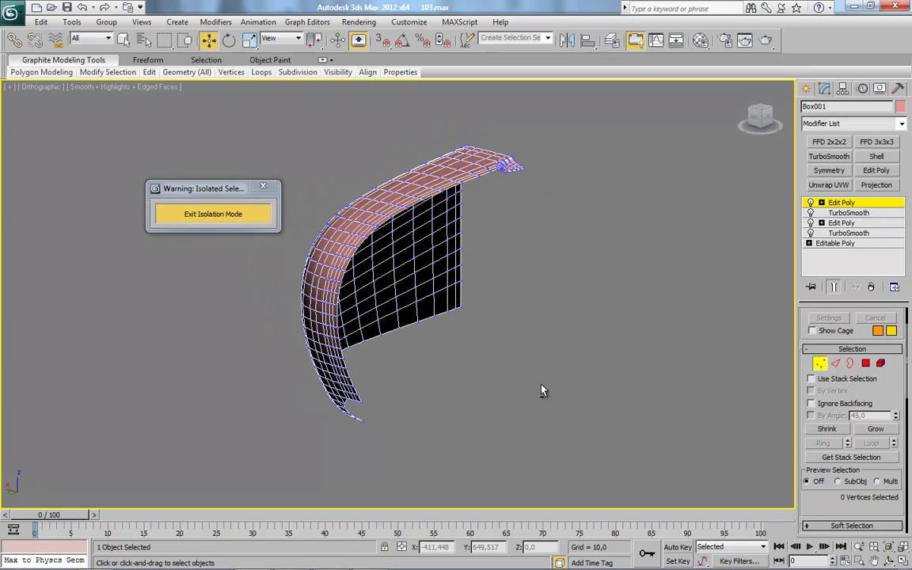
Target weld the three closely spaced vertices behind the corner detail onto the adjacent vertex on the open border.
{"action": "mouse_move", "coordinate": [449, 401]}
{"action": "middle_mouse_down", "text": "alt"}
{"action": "mouse_move", "coordinate": [487, 358]}
{"action": "mouse_move", "coordinate": [482, 381]}
{"action": "mouse_move", "coordinate": [501, 360]}
{"action": "mouse_move", "coordinate": [527, 363]}
{"action": "mouse_move", "coordinate": [494, 392]}
{"action": "mouse_move", "coordinate": [507, 349]}
{"action": "mouse_move", "coordinate": [473, 378]}
{"action": "middle_mouse_up", "text": "alt"}
{"action": "middle_click_drag", "start_coordinate": [566, 273], "coordinate": [490, 343]}
{"action": "scroll", "coordinate": [395, 414], "scroll_direction": "up", "scroll_amount": 5}
{"action": "right_click", "coordinate": [504, 282]}
{"action": "left_click", "coordinate": [472, 364]}
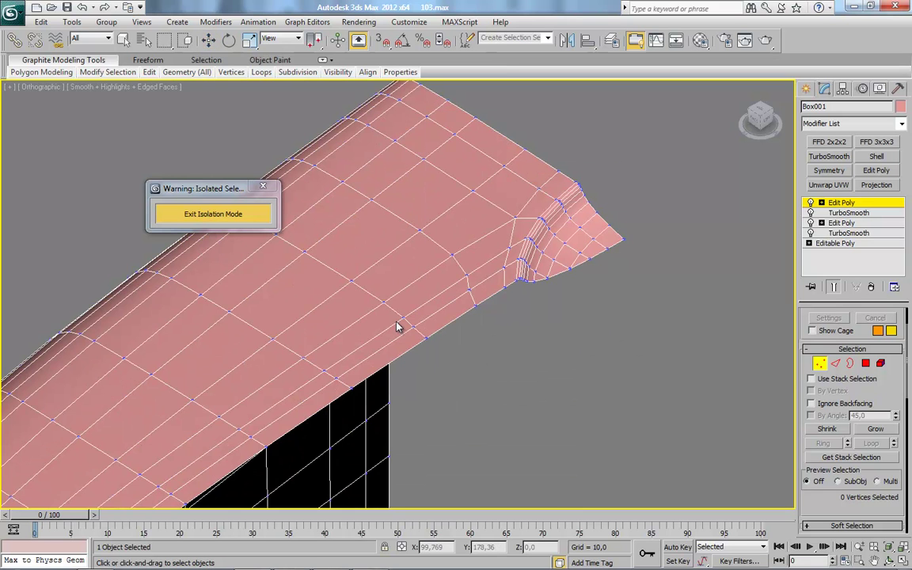
{"action": "left_click", "coordinate": [384, 302]}
{"action": "left_click", "coordinate": [422, 342]}
{"action": "left_click_drag", "start_coordinate": [413, 327], "coordinate": [425, 338]}
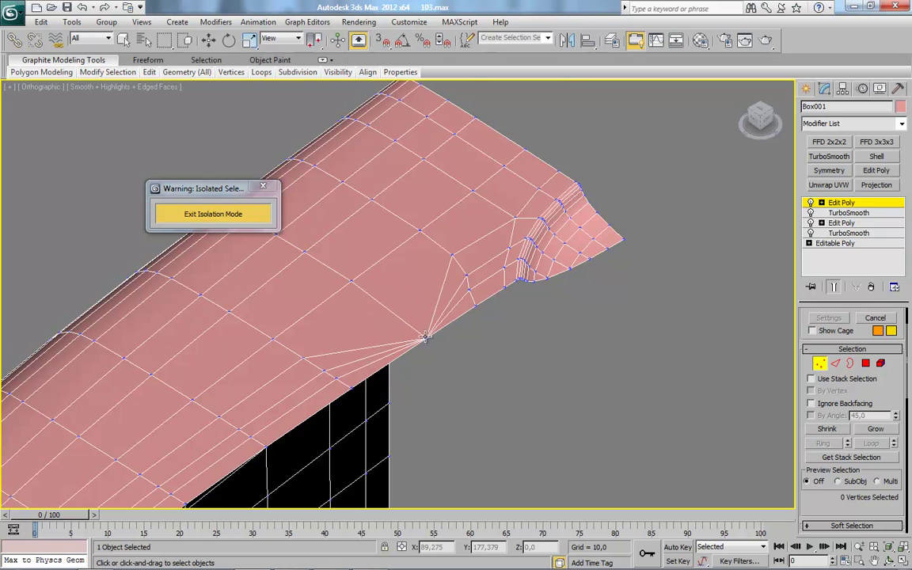
{"action": "left_click", "coordinate": [836, 364]}
{"action": "left_click", "coordinate": [340, 352]}
{"action": "left_click", "coordinate": [348, 362], "text": "ctrl"}
{"action": "left_click", "coordinate": [353, 372], "text": "ctrl"}
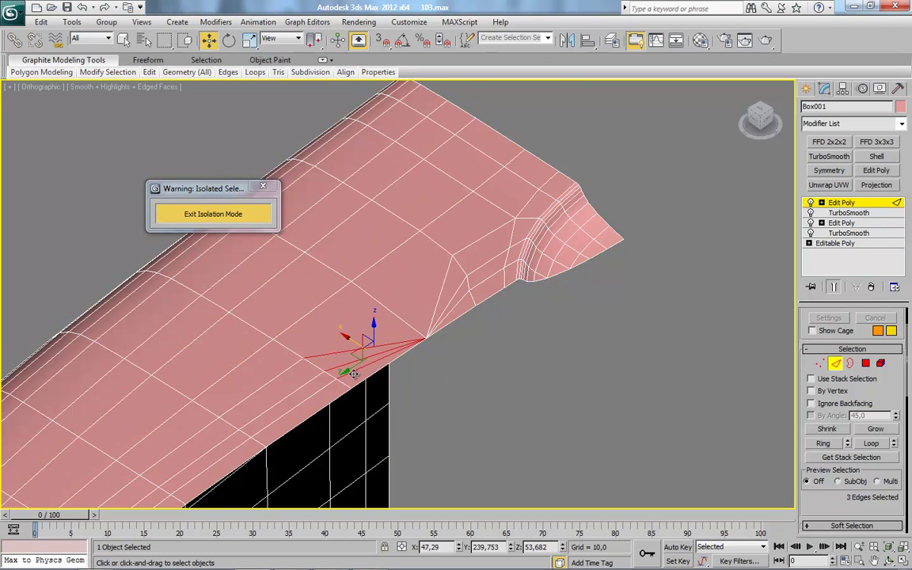
{"action": "left_click", "coordinate": [880, 444]}
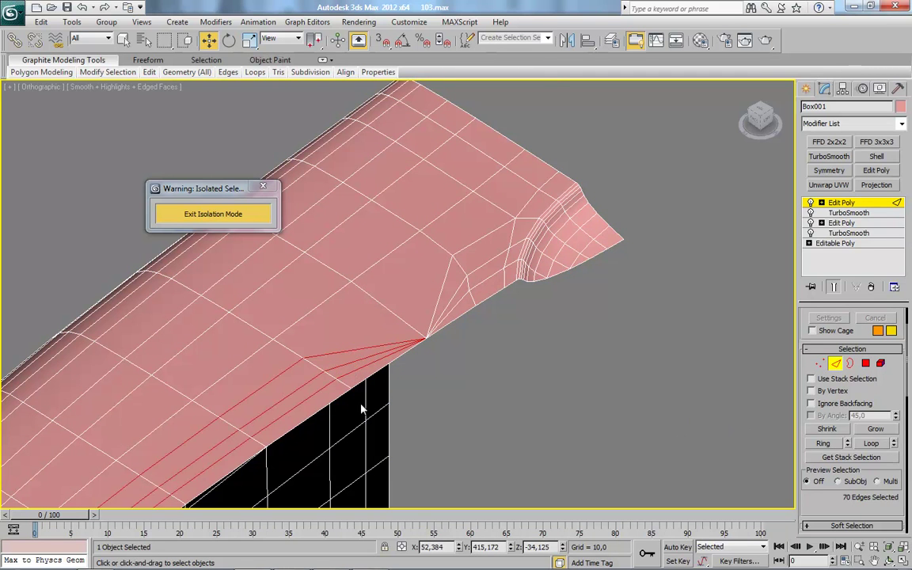
{"action": "scroll", "coordinate": [361, 387], "scroll_direction": "down", "scroll_amount": 6}
{"action": "middle_click_drag", "start_coordinate": [360, 352], "coordinate": [368, 276], "text": "alt"}
{"action": "middle_click_drag", "start_coordinate": [316, 420], "coordinate": [501, 382]}
{"action": "key", "text": "ctrl+d"}
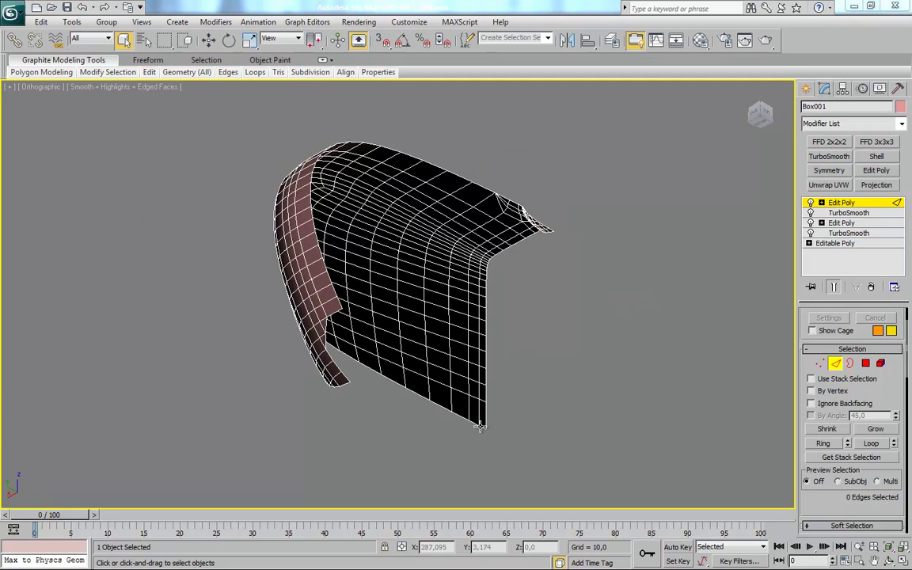
Select the nine border edges along the bottom of the flat wall.
{"action": "left_click", "coordinate": [481, 426]}
{"action": "middle_click_drag", "start_coordinate": [513, 440], "coordinate": [415, 451], "text": "alt"}
{"action": "scroll", "coordinate": [396, 431], "scroll_direction": "up", "scroll_amount": 4}
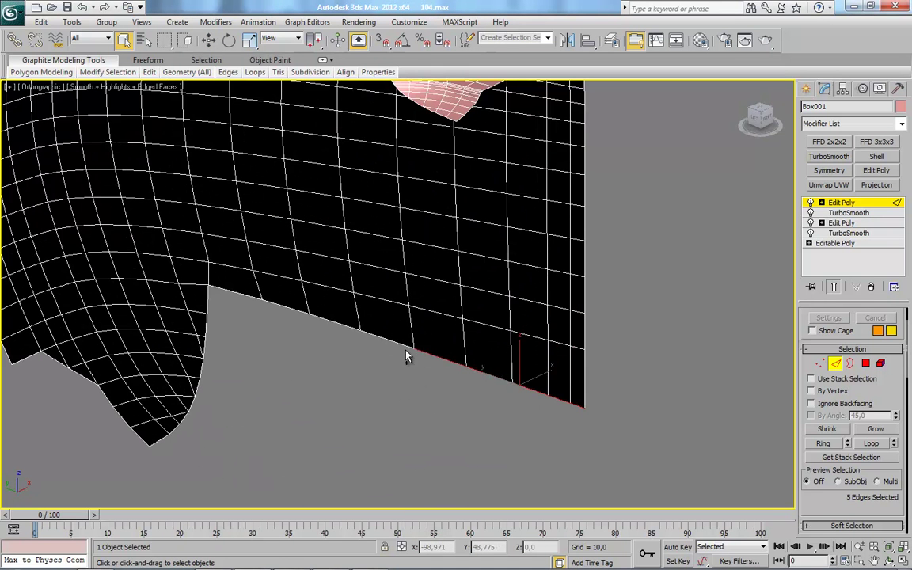
{"action": "left_click", "coordinate": [342, 327], "text": "ctrl"}
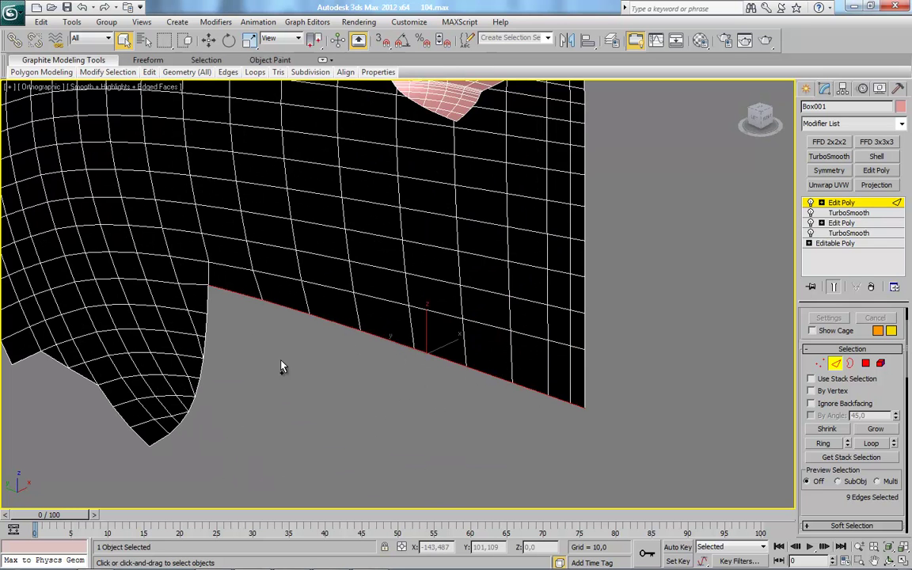
{"action": "middle_click_drag", "start_coordinate": [299, 384], "coordinate": [293, 347], "text": "alt"}
{"action": "middle_click_drag", "start_coordinate": [524, 332], "coordinate": [530, 350], "text": "alt"}
Extend the nine selected bottom edges along X into a new strip of polygons.
{"action": "left_click", "coordinate": [208, 40]}
{"action": "left_click_drag", "start_coordinate": [462, 311], "coordinate": [394, 338], "text": "shift"}
{"action": "left_click", "coordinate": [758, 118]}
{"action": "middle_click_drag", "start_coordinate": [541, 356], "coordinate": [546, 171]}
{"action": "scroll", "coordinate": [546, 315], "scroll_direction": "up", "scroll_amount": 5}
{"action": "middle_click_drag", "start_coordinate": [546, 313], "coordinate": [631, 376], "text": "alt"}
{"action": "scroll", "coordinate": [625, 375], "scroll_direction": "down", "scroll_amount": 5}
{"action": "middle_click_drag", "start_coordinate": [556, 369], "coordinate": [461, 331]}
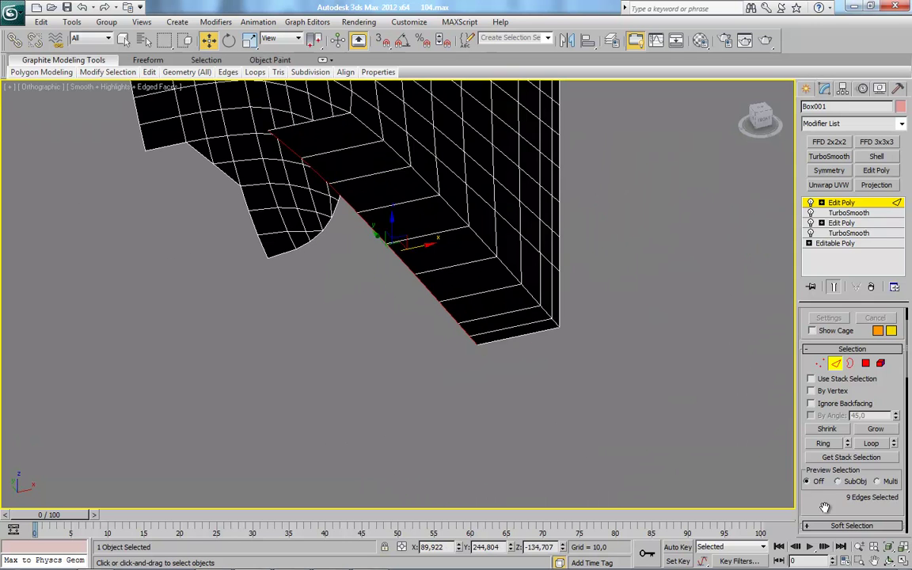
Make the new strip's free edges planar in X.
{"action": "scroll", "coordinate": [824, 506], "scroll_direction": "down", "scroll_amount": 5}
{"action": "scroll", "coordinate": [878, 494], "scroll_direction": "down", "scroll_amount": 3}
{"action": "left_click", "coordinate": [880, 482]}
{"action": "key", "text": "ctrl+z"}
{"action": "left_click", "coordinate": [868, 481]}
In the front view, move the strip's free edges in X onto the vertical edge column at the diagonal's lower end.
{"action": "left_click", "coordinate": [764, 119]}
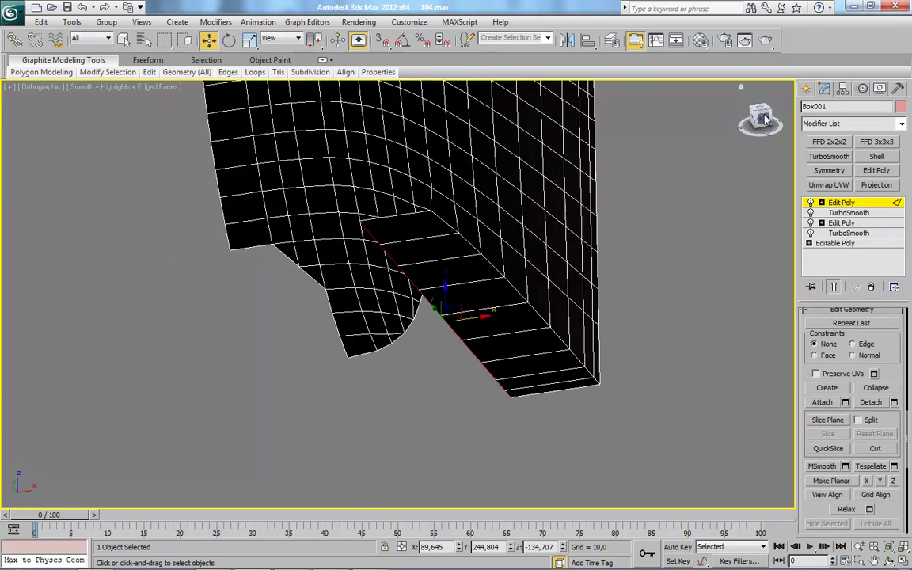
{"action": "left_click", "coordinate": [764, 119]}
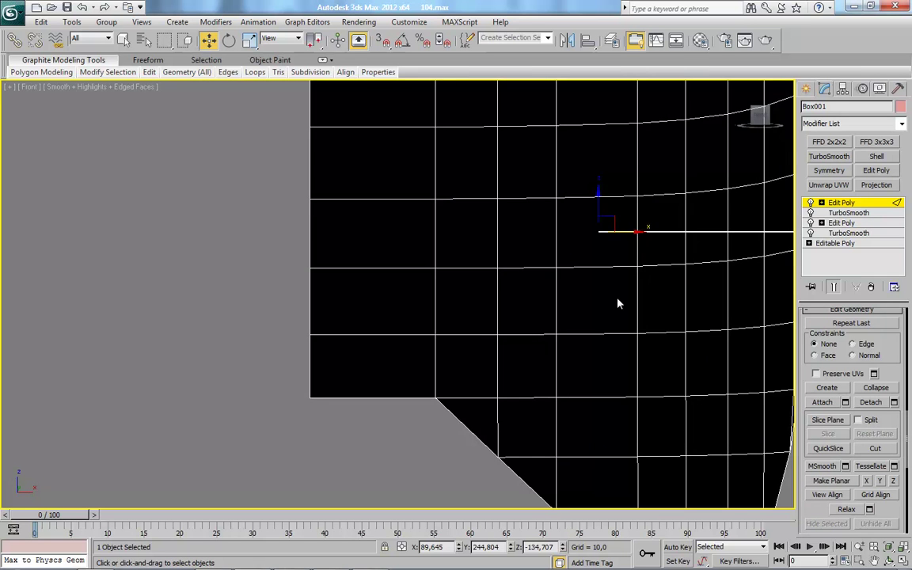
{"action": "middle_click_drag", "start_coordinate": [619, 304], "coordinate": [609, 198]}
{"action": "left_click_drag", "start_coordinate": [587, 163], "coordinate": [573, 163]}
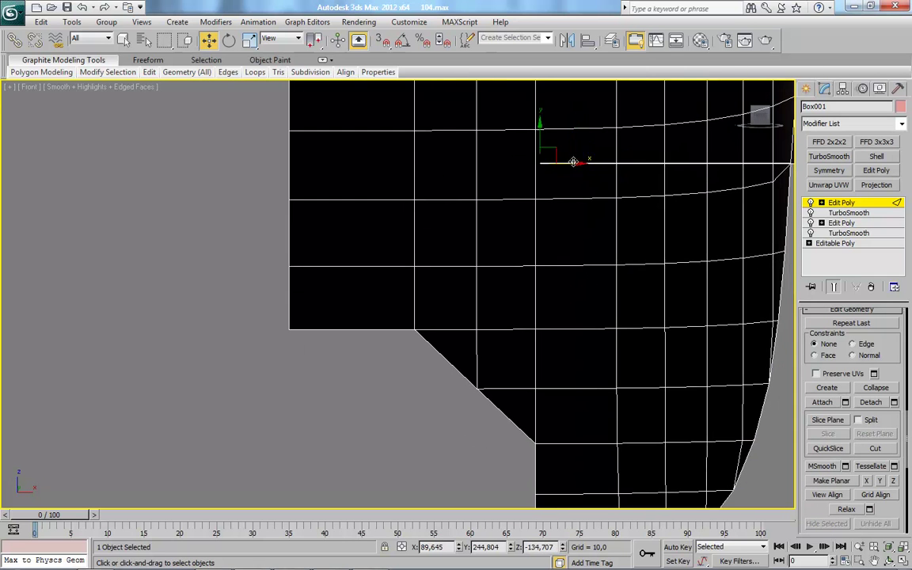
{"action": "scroll", "coordinate": [519, 241], "scroll_direction": "up", "scroll_amount": 5}
{"action": "middle_click_drag", "start_coordinate": [533, 243], "coordinate": [395, 324]}
{"action": "left_click_drag", "start_coordinate": [415, 305], "coordinate": [397, 304]}
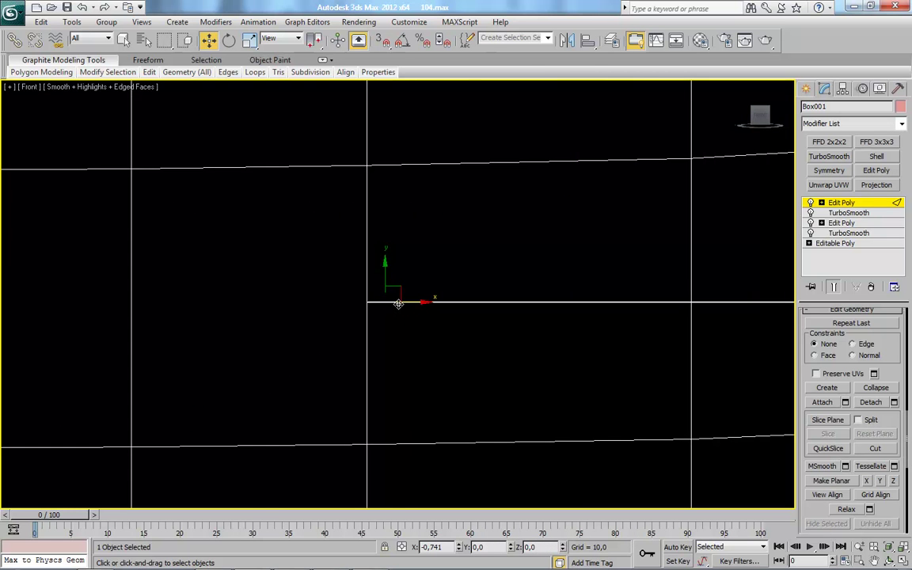
Try extending the four edges of the stepped and diagonal border inward along Y and making them planar in Y.
{"action": "scroll", "coordinate": [402, 336], "scroll_direction": "down", "scroll_amount": 5}
{"action": "middle_click_drag", "start_coordinate": [402, 350], "coordinate": [386, 225], "text": "alt"}
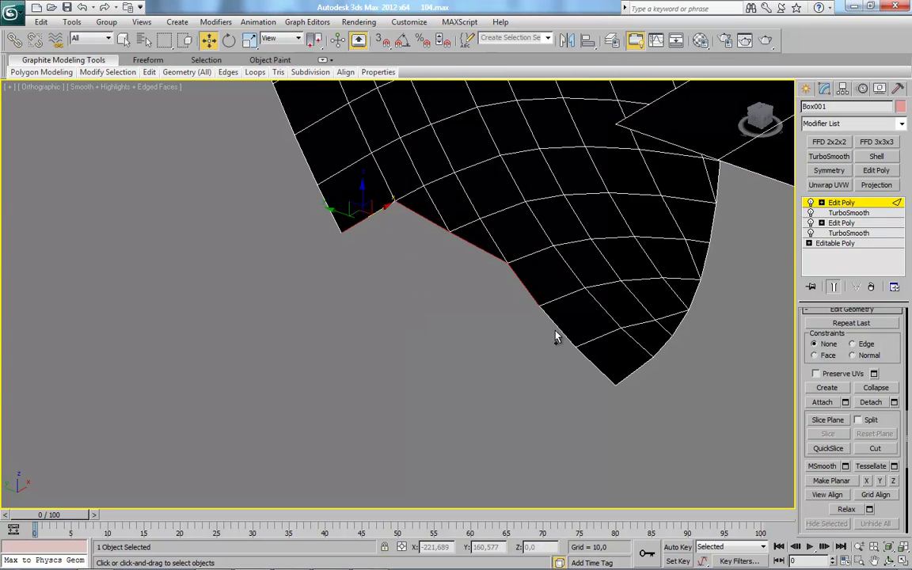
{"action": "middle_click_drag", "start_coordinate": [525, 368], "coordinate": [314, 281], "text": "alt"}
{"action": "left_click_drag", "start_coordinate": [300, 270], "coordinate": [401, 278], "text": "shift"}
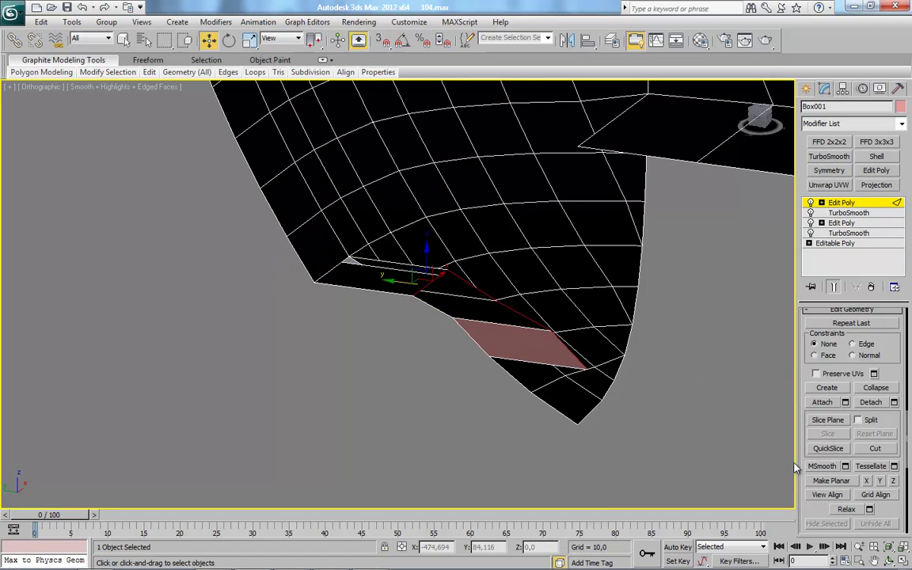
{"action": "left_click", "coordinate": [867, 480]}
{"action": "middle_click_drag", "start_coordinate": [524, 384], "coordinate": [559, 342], "text": "alt"}
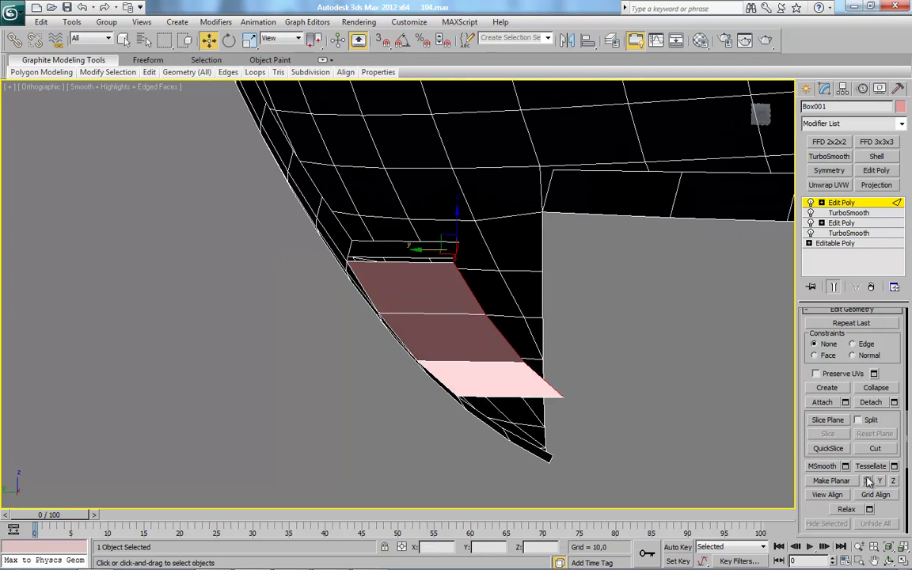
In the left view, move the extended edges in Y until they line up with the curved shell's straight vertical border.
{"action": "left_click", "coordinate": [752, 110]}
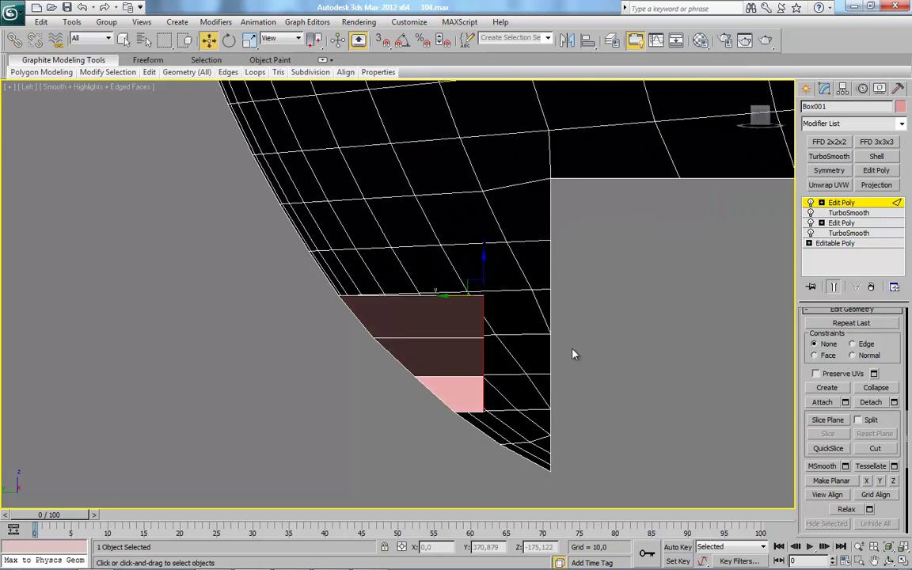
{"action": "scroll", "coordinate": [576, 353], "scroll_direction": "up", "scroll_amount": 4}
{"action": "left_click_drag", "start_coordinate": [318, 224], "coordinate": [509, 226]}
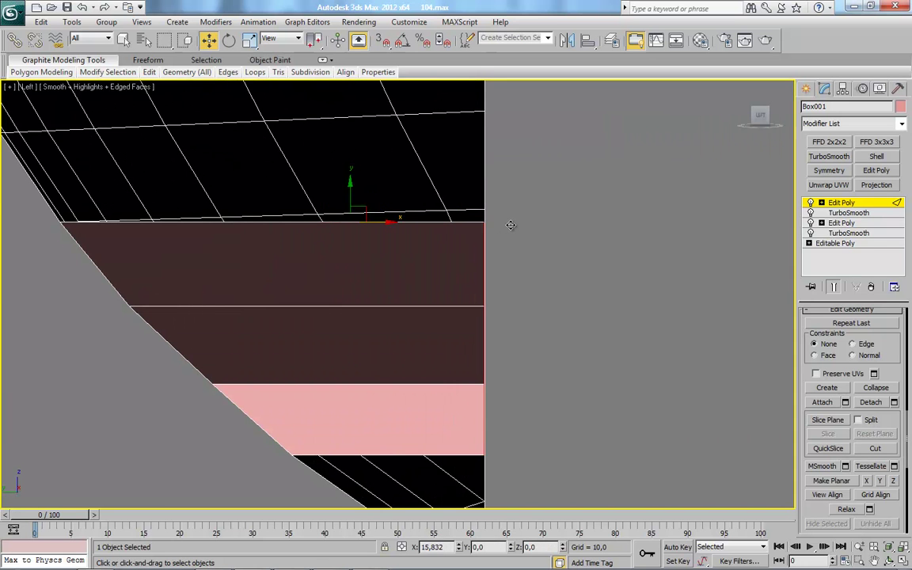
{"action": "scroll", "coordinate": [507, 334], "scroll_direction": "up", "scroll_amount": 3}
{"action": "middle_click_drag", "start_coordinate": [430, 148], "coordinate": [340, 391]}
{"action": "scroll", "coordinate": [388, 306], "scroll_direction": "up", "scroll_amount": 5}
{"action": "middle_click_drag", "start_coordinate": [187, 366], "coordinate": [308, 356]}
{"action": "left_click_drag", "start_coordinate": [329, 332], "coordinate": [337, 331]}
{"action": "scroll", "coordinate": [328, 342], "scroll_direction": "down", "scroll_amount": 6}
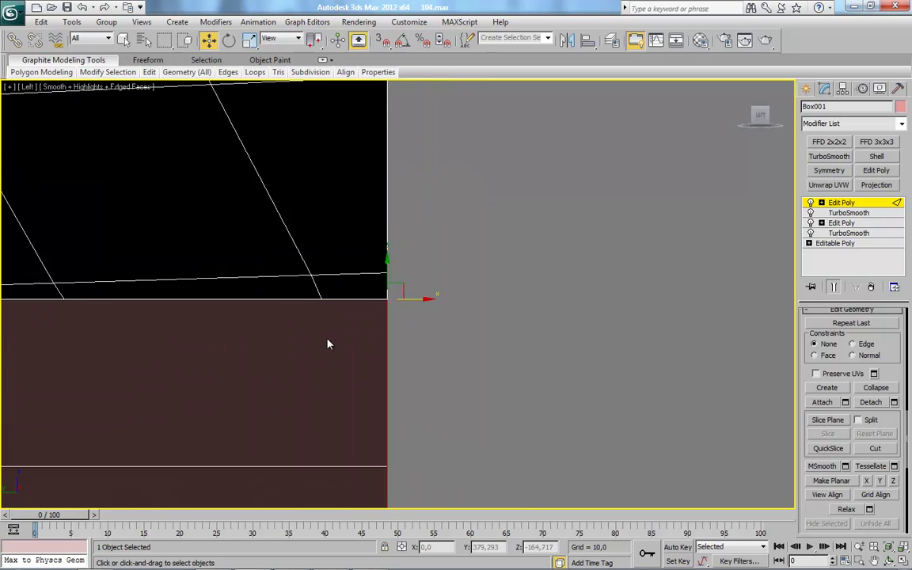
Try extending the lowest edge of the new flange downward and joining it to the neighbouring border.
{"action": "middle_click_drag", "start_coordinate": [327, 342], "coordinate": [466, 368], "text": "alt"}
{"action": "scroll", "coordinate": [418, 339], "scroll_direction": "up", "scroll_amount": 5}
{"action": "left_click", "coordinate": [416, 335]}
{"action": "left_click_drag", "start_coordinate": [404, 314], "coordinate": [404, 363], "text": "shift"}
{"action": "right_click", "coordinate": [584, 328]}
{"action": "left_click", "coordinate": [560, 422]}
{"action": "left_click", "coordinate": [457, 400]}
{"action": "left_click", "coordinate": [440, 417]}
{"action": "middle_click_drag", "start_coordinate": [519, 414], "coordinate": [534, 271], "text": "alt"}
{"action": "scroll", "coordinate": [488, 287], "scroll_direction": "down", "scroll_amount": 4}
{"action": "scroll", "coordinate": [535, 271], "scroll_direction": "up", "scroll_amount": 4}
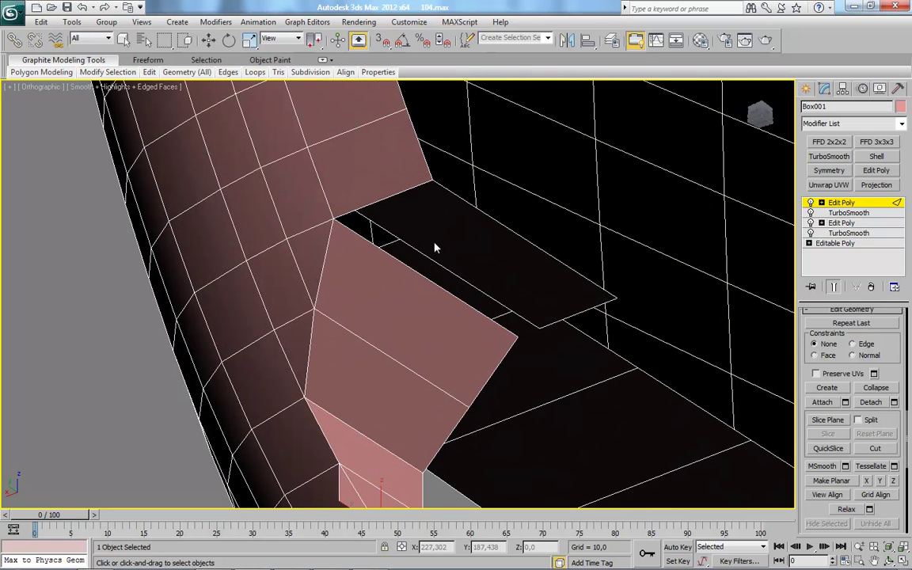
Undo the downward extension, the edge alignment and the flange extrusion from the stepped border.
{"action": "key", "text": "ctrl+z"}
{"action": "key", "text": "ctrl+z"}
{"action": "key", "text": "ctrl+z"}
{"action": "key", "text": "ctrl+z"}
{"action": "key", "text": "ctrl+z"}
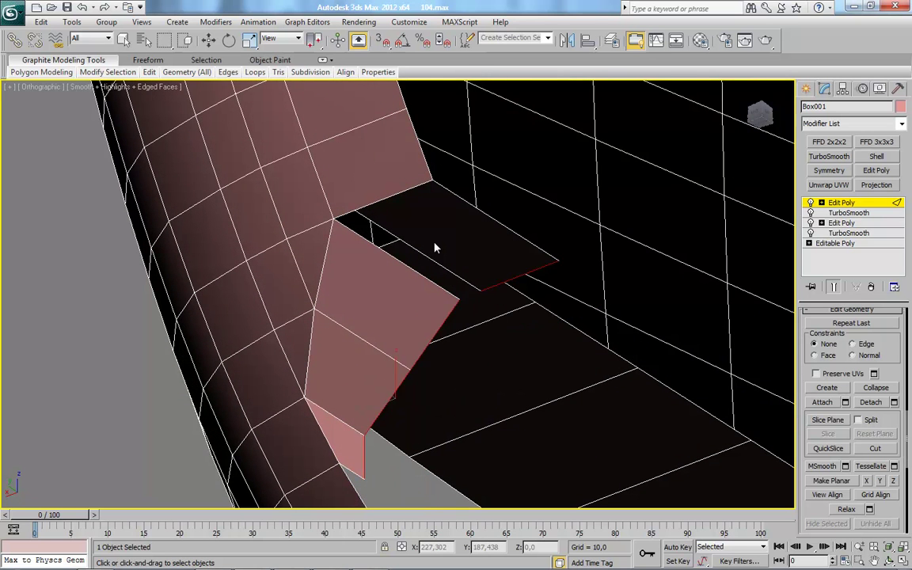
{"action": "key", "text": "ctrl+z"}
Weld the stray vertex on the stepped border onto the adjacent corner vertex above the diagonal.
{"action": "left_click", "coordinate": [843, 206]}
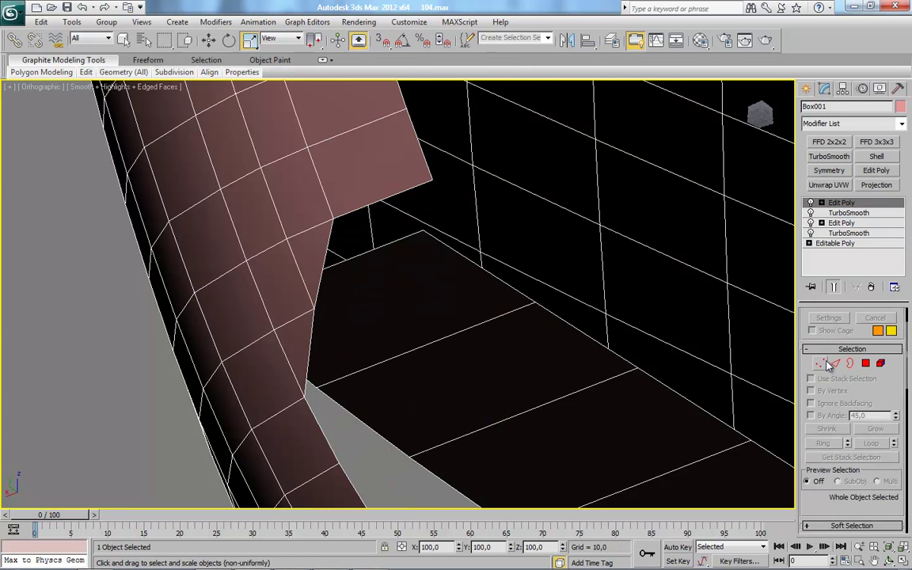
{"action": "left_click", "coordinate": [821, 364]}
{"action": "middle_click_drag", "start_coordinate": [406, 255], "coordinate": [492, 315]}
{"action": "scroll", "coordinate": [493, 315], "scroll_direction": "up", "scroll_amount": 3}
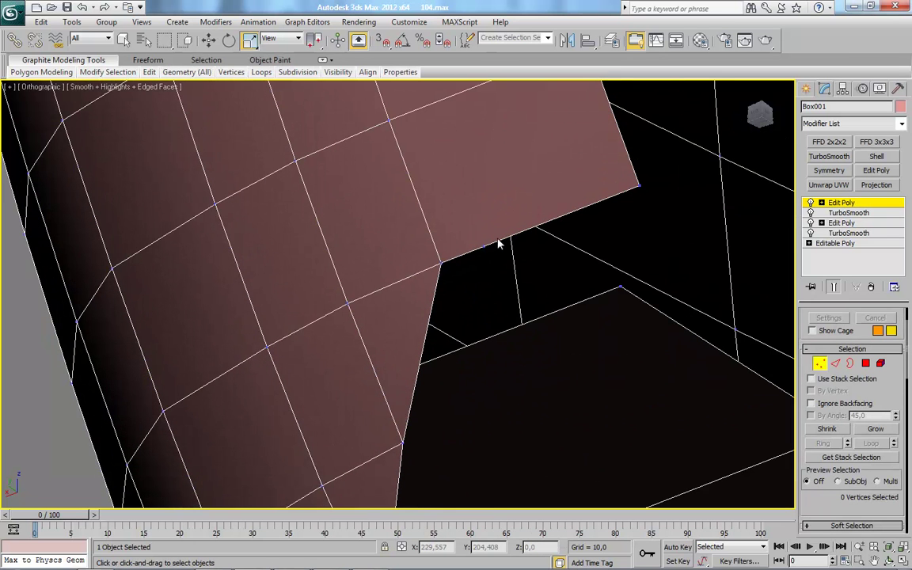
{"action": "left_click", "coordinate": [529, 338]}
Select the four edges of the stepped and diagonal border and extend them inward along Y as new polygons.
{"action": "left_click", "coordinate": [835, 363]}
{"action": "scroll", "coordinate": [545, 264], "scroll_direction": "down", "scroll_amount": 4}
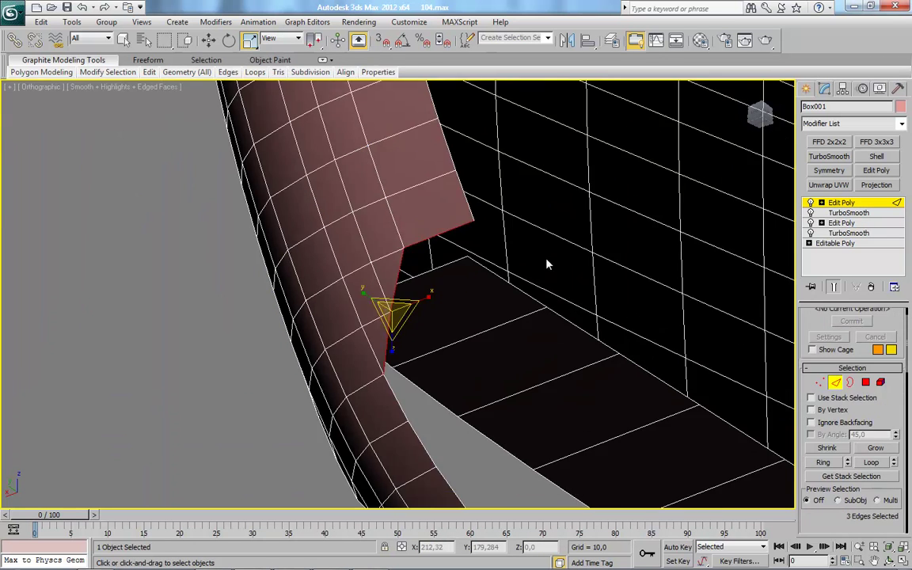
{"action": "left_click", "coordinate": [406, 393], "text": "ctrl"}
{"action": "left_click", "coordinate": [209, 39]}
{"action": "middle_click_drag", "start_coordinate": [488, 321], "coordinate": [394, 333], "text": "alt"}
{"action": "left_click_drag", "start_coordinate": [393, 333], "coordinate": [463, 364], "text": "shift"}
Make the flange's free edges planar in Y and move them in the left view to line up with the shell's vertical border.
{"action": "scroll", "coordinate": [854, 435], "scroll_direction": "down", "scroll_amount": 5}
{"action": "scroll", "coordinate": [882, 471], "scroll_direction": "down", "scroll_amount": 3}
{"action": "left_click", "coordinate": [867, 499]}
{"action": "key", "text": "ctrl+z"}
{"action": "left_click", "coordinate": [880, 498]}
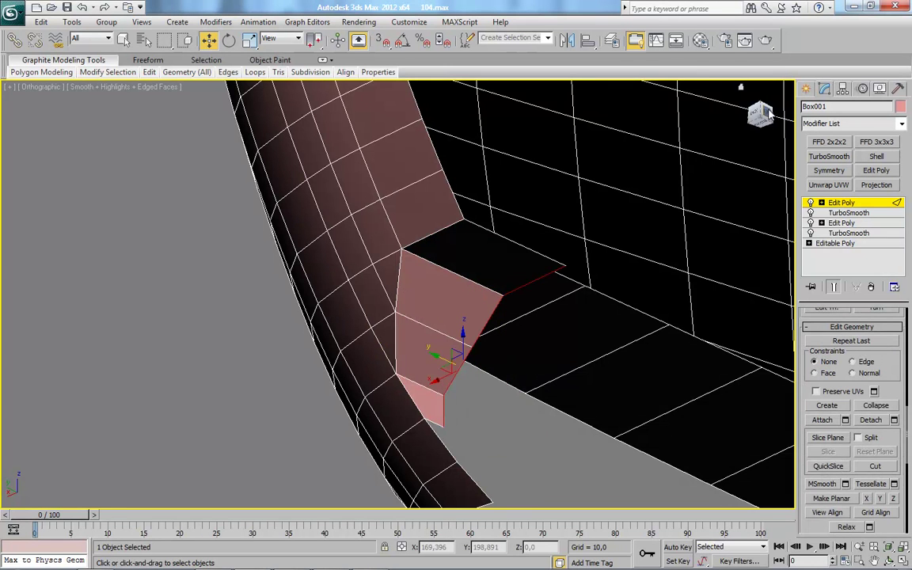
{"action": "left_click", "coordinate": [768, 114]}
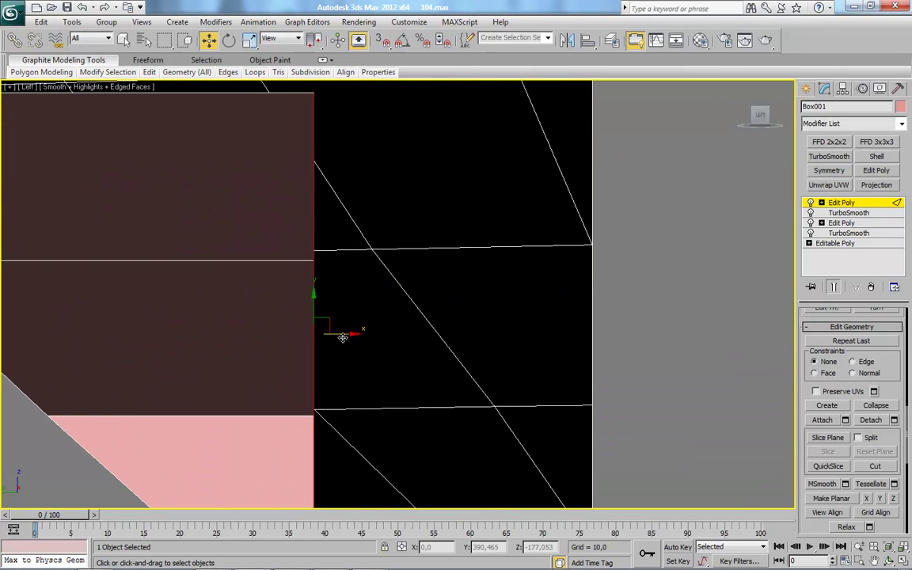
{"action": "left_click_drag", "start_coordinate": [342, 338], "coordinate": [436, 337]}
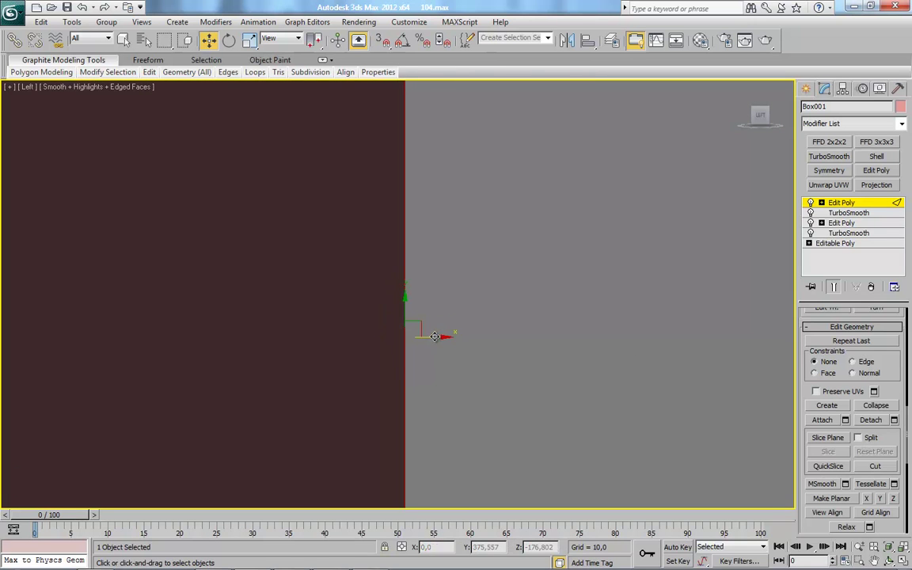
Extend the end edge of the diagonal flange downward along the vertical border as a new polygon.
{"action": "scroll", "coordinate": [433, 338], "scroll_direction": "down", "scroll_amount": 6}
{"action": "middle_click_drag", "start_coordinate": [436, 342], "coordinate": [505, 289], "text": "alt"}
{"action": "left_click", "coordinate": [505, 290]}
{"action": "left_click_drag", "start_coordinate": [433, 274], "coordinate": [433, 335], "text": "shift"}
{"action": "right_click", "coordinate": [642, 266]}
{"action": "left_click", "coordinate": [609, 374]}
{"action": "middle_click_drag", "start_coordinate": [473, 395], "coordinate": [397, 313], "text": "alt"}
{"action": "scroll", "coordinate": [397, 312], "scroll_direction": "up", "scroll_amount": 6}
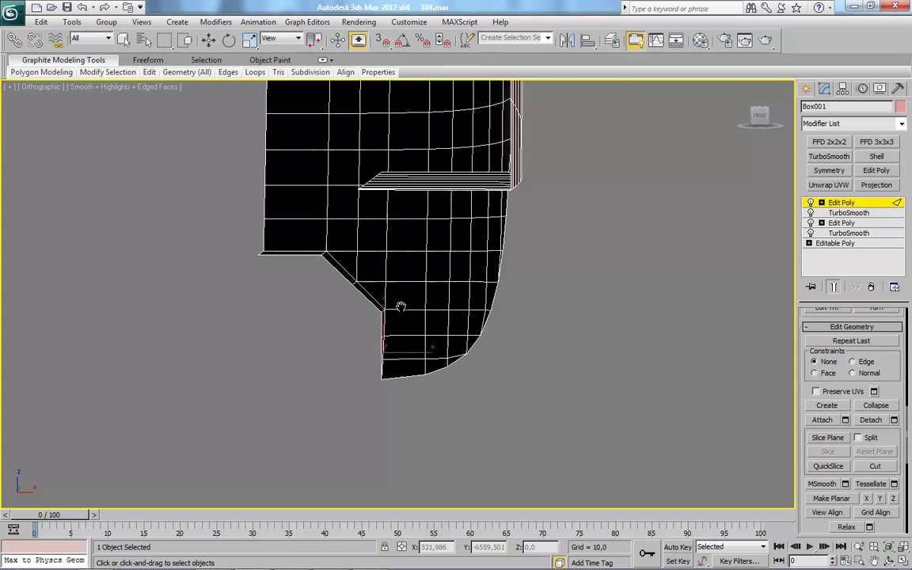
Bridge each of the two diagonal flange edges to its facing edge on the curved shell border.
{"action": "key", "text": "2"}
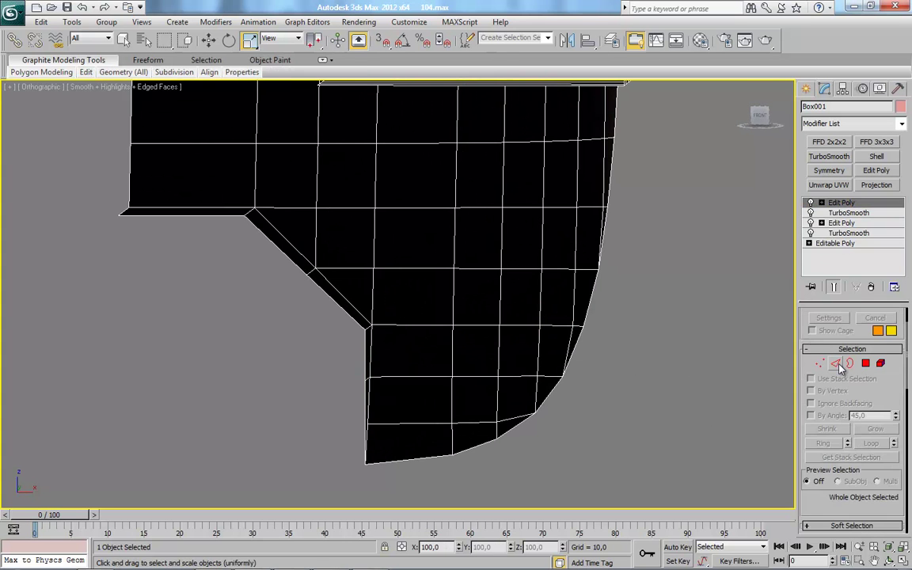
{"action": "middle_click_drag", "start_coordinate": [271, 244], "coordinate": [335, 246], "text": "alt"}
{"action": "left_click", "coordinate": [336, 246]}
{"action": "middle_click_drag", "start_coordinate": [423, 267], "coordinate": [561, 264], "text": "alt"}
{"action": "left_click", "coordinate": [562, 287], "text": "ctrl"}
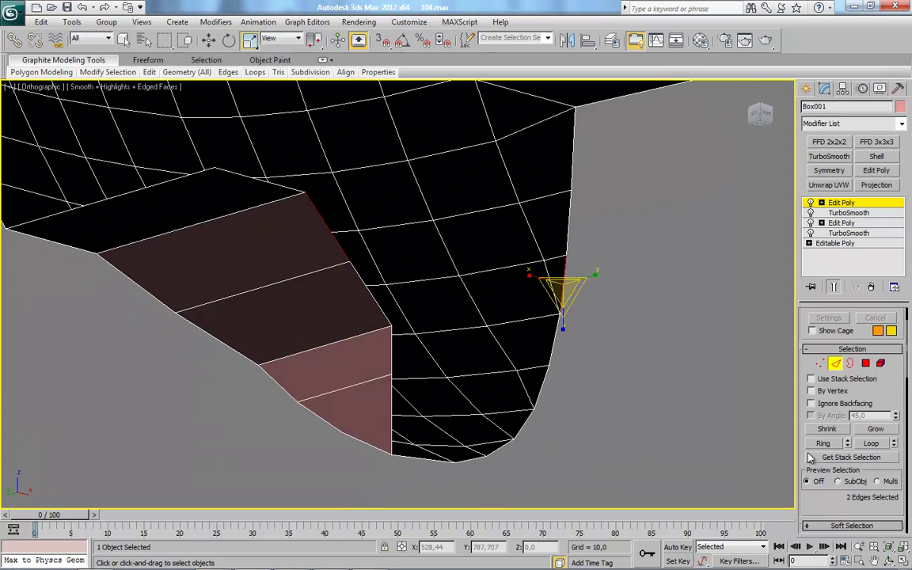
{"action": "scroll", "coordinate": [839, 475], "scroll_direction": "down", "scroll_amount": 5}
{"action": "left_click", "coordinate": [824, 490]}
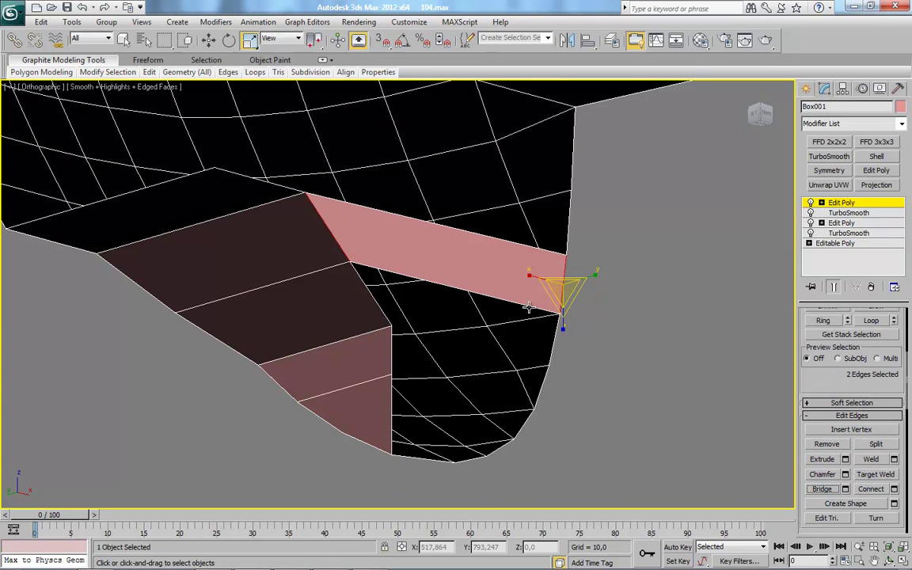
{"action": "left_click", "coordinate": [550, 343]}
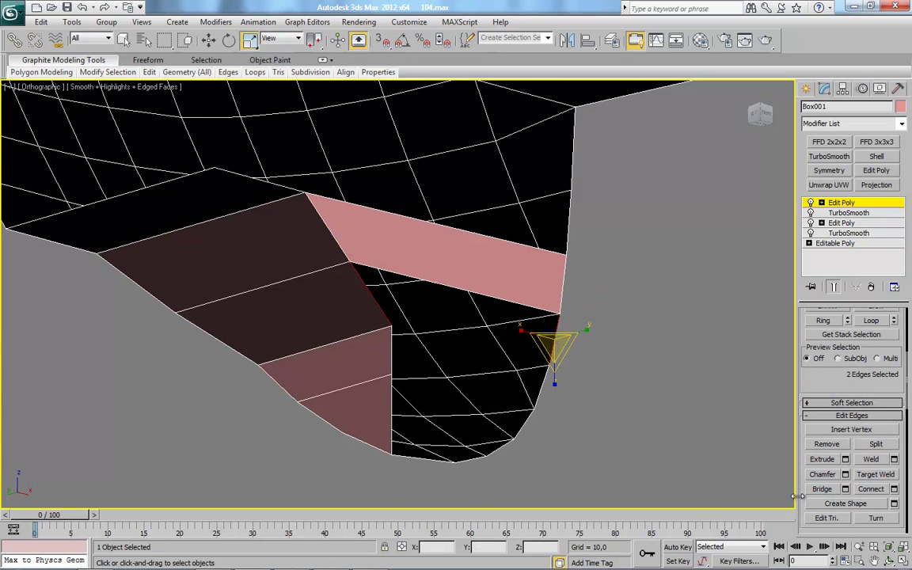
{"action": "scroll", "coordinate": [811, 492], "scroll_direction": "down", "scroll_amount": 1}
{"action": "middle_click_drag", "start_coordinate": [549, 362], "coordinate": [399, 365], "text": "alt"}
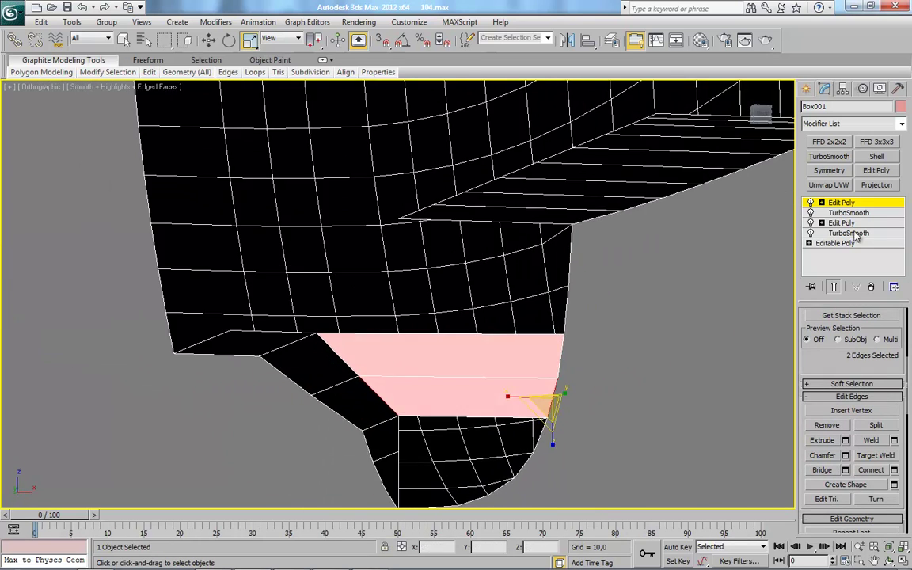
Select the nine free edges of the upper underside flange and move them along X towards the top corner of the diagonal.
{"action": "left_click", "coordinate": [841, 204]}
{"action": "left_click", "coordinate": [835, 364]}
{"action": "left_click", "coordinate": [482, 185]}
{"action": "left_click", "coordinate": [517, 171], "text": "shift"}
{"action": "left_click", "coordinate": [764, 116]}
{"action": "left_click", "coordinate": [208, 42]}
{"action": "scroll", "coordinate": [383, 333], "scroll_direction": "up", "scroll_amount": 2}
{"action": "middle_click_drag", "start_coordinate": [383, 333], "coordinate": [429, 335]}
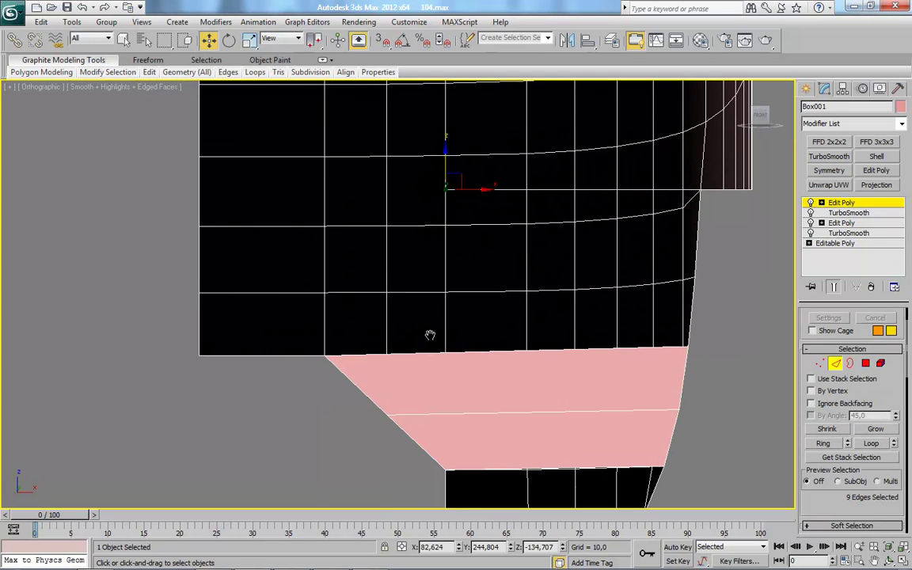
{"action": "middle_click_drag", "start_coordinate": [356, 192], "coordinate": [455, 346], "text": "alt"}
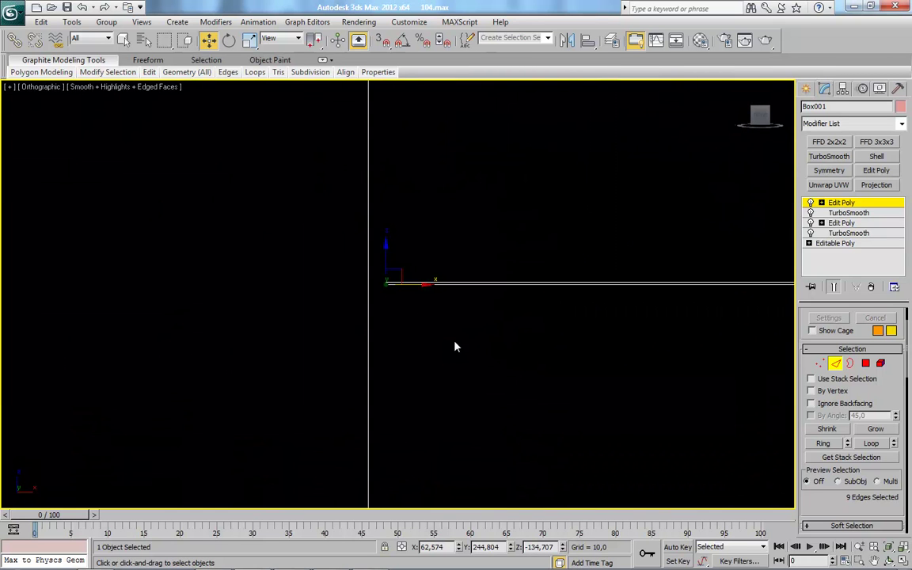
Select the vertices along the underside flange's free border and nudge them in X exactly onto the diagonal's top corner line.
{"action": "middle_click_drag", "start_coordinate": [412, 284], "coordinate": [470, 339], "text": "alt"}
{"action": "key", "text": "1"}
{"action": "left_click_drag", "start_coordinate": [734, 271], "coordinate": [236, 285]}
{"action": "middle_click_drag", "start_coordinate": [236, 289], "coordinate": [599, 376]}
{"action": "scroll", "coordinate": [469, 320], "scroll_direction": "up", "scroll_amount": 5}
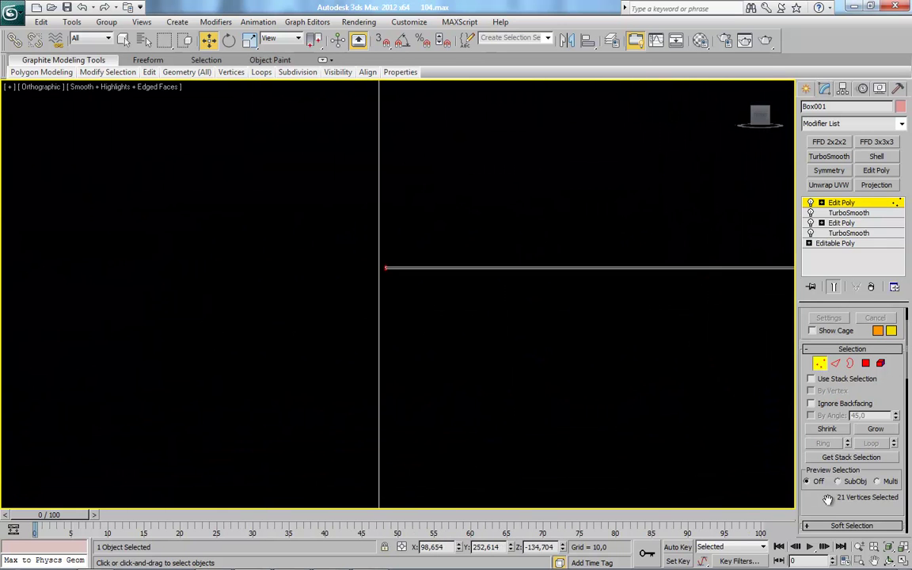
{"action": "scroll", "coordinate": [827, 499], "scroll_direction": "down", "scroll_amount": 10}
{"action": "middle_click_drag", "start_coordinate": [448, 314], "coordinate": [401, 313]}
{"action": "scroll", "coordinate": [402, 301], "scroll_direction": "down", "scroll_amount": 5}
{"action": "left_click_drag", "start_coordinate": [405, 271], "coordinate": [337, 289]}
{"action": "scroll", "coordinate": [341, 277], "scroll_direction": "up", "scroll_amount": 5}
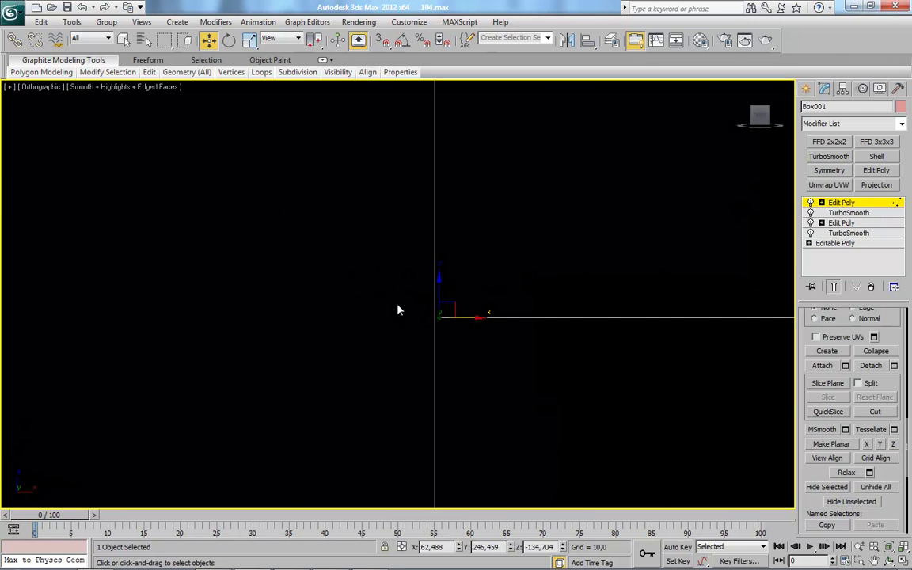
{"action": "middle_click_drag", "start_coordinate": [476, 350], "coordinate": [548, 358]}
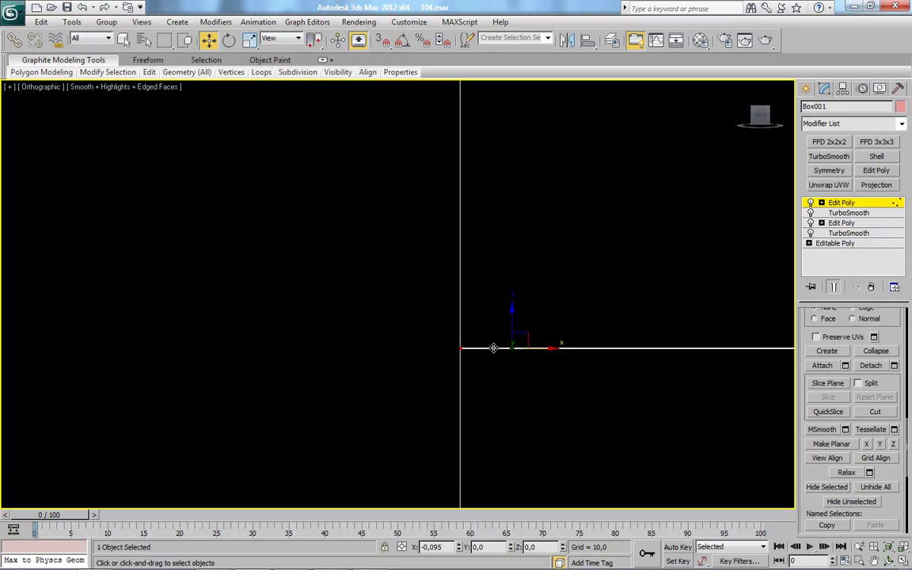
Extend the underside flange's nine free edges further inward along X as a new strip of polygons.
{"action": "scroll", "coordinate": [492, 348], "scroll_direction": "down", "scroll_amount": 10}
{"action": "middle_click_drag", "start_coordinate": [457, 319], "coordinate": [497, 367], "text": "alt"}
{"action": "middle_click_drag", "start_coordinate": [497, 367], "coordinate": [505, 339]}
{"action": "key", "text": "2"}
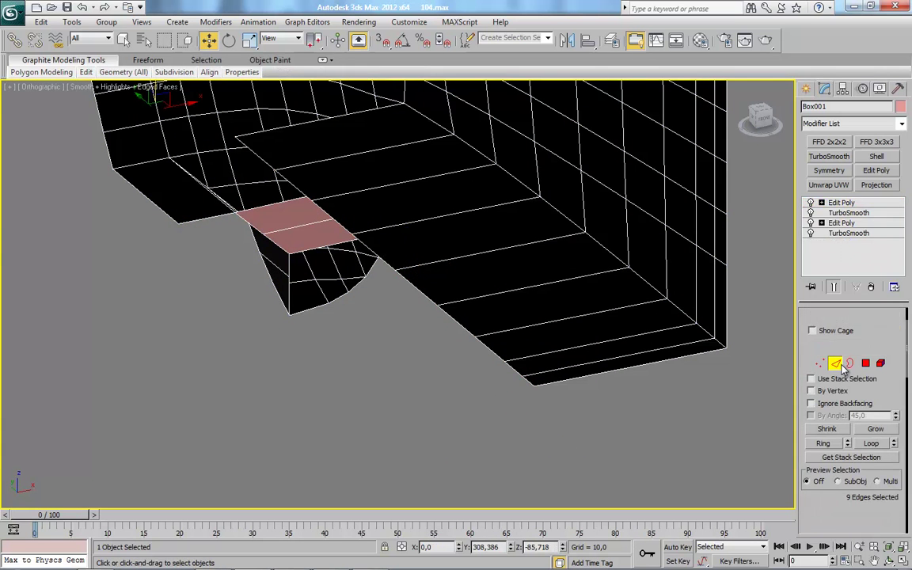
{"action": "left_click_drag", "start_coordinate": [437, 277], "coordinate": [374, 286]}
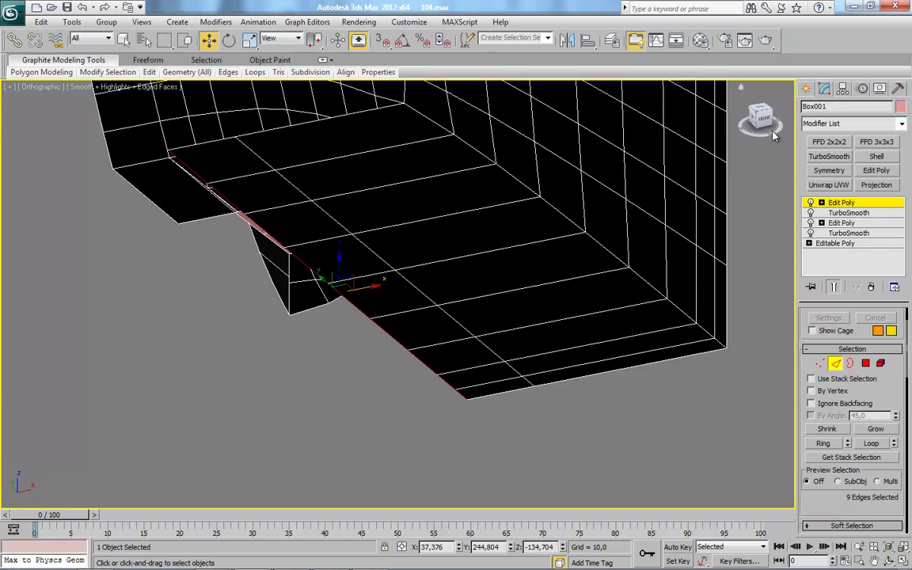
Move the new strip's free edges along X in the front view to line up with the shell's vertical outer border.
{"action": "left_click", "coordinate": [763, 118]}
{"action": "scroll", "coordinate": [625, 356], "scroll_direction": "up", "scroll_amount": 10}
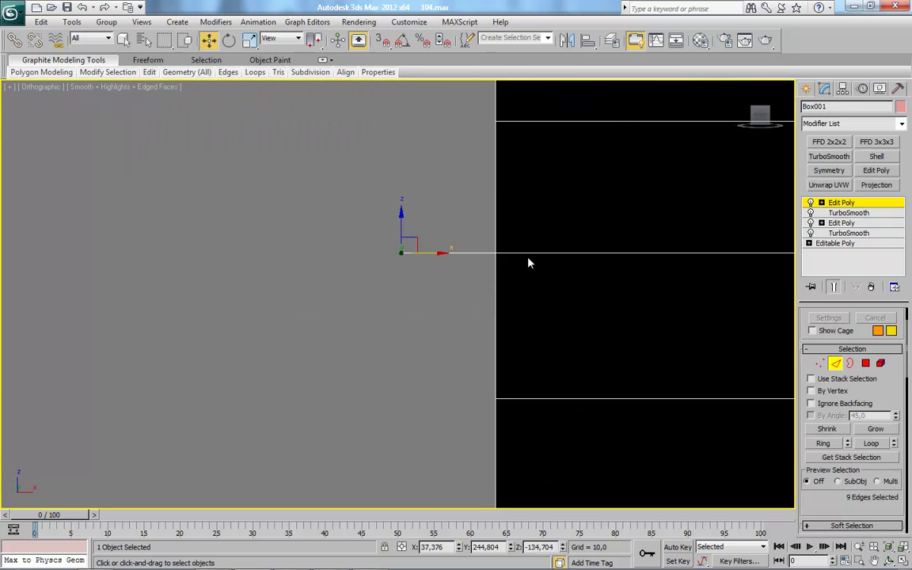
{"action": "left_click_drag", "start_coordinate": [188, 382], "coordinate": [438, 383]}
{"action": "scroll", "coordinate": [408, 394], "scroll_direction": "up", "scroll_amount": 6}
{"action": "middle_click_drag", "start_coordinate": [409, 394], "coordinate": [458, 291]}
{"action": "scroll", "coordinate": [510, 151], "scroll_direction": "up", "scroll_amount": 2}
{"action": "middle_click_drag", "start_coordinate": [510, 151], "coordinate": [450, 363]}
{"action": "scroll", "coordinate": [404, 296], "scroll_direction": "up", "scroll_amount": 1}
{"action": "left_click_drag", "start_coordinate": [214, 316], "coordinate": [423, 320]}
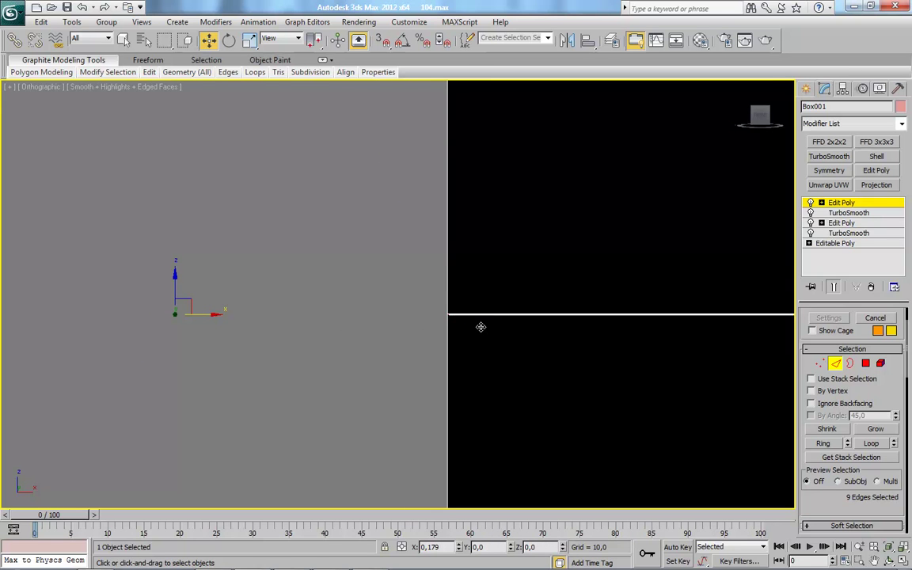
Try to bridge the four facing edges between the underside flange and the stepped section at once.
{"action": "left_click", "coordinate": [514, 382]}
{"action": "scroll", "coordinate": [365, 307], "scroll_direction": "down", "scroll_amount": 12}
{"action": "middle_click_drag", "start_coordinate": [450, 343], "coordinate": [402, 274]}
{"action": "scroll", "coordinate": [398, 328], "scroll_direction": "up", "scroll_amount": 4}
{"action": "middle_click_drag", "start_coordinate": [398, 331], "coordinate": [450, 318]}
{"action": "left_click", "coordinate": [544, 345]}
{"action": "middle_click_drag", "start_coordinate": [544, 345], "coordinate": [554, 404], "text": "alt"}
{"action": "left_click", "coordinate": [505, 382], "text": "ctrl"}
{"action": "left_click", "coordinate": [404, 283], "text": "ctrl"}
{"action": "left_click", "coordinate": [397, 349], "text": "ctrl"}
{"action": "left_click_drag", "start_coordinate": [851, 497], "coordinate": [839, 372]}
{"action": "middle_click_drag", "start_coordinate": [533, 330], "coordinate": [536, 374], "text": "alt"}
{"action": "left_click", "coordinate": [830, 491]}
Bridge the short and the long edge pairs between the underside flange and the stepped section to form a vertical wall.
{"action": "middle_click_drag", "start_coordinate": [427, 332], "coordinate": [488, 342], "text": "alt"}
{"action": "left_click", "coordinate": [428, 288]}
{"action": "left_click", "coordinate": [421, 353], "text": "ctrl"}
{"action": "left_click", "coordinate": [820, 487]}
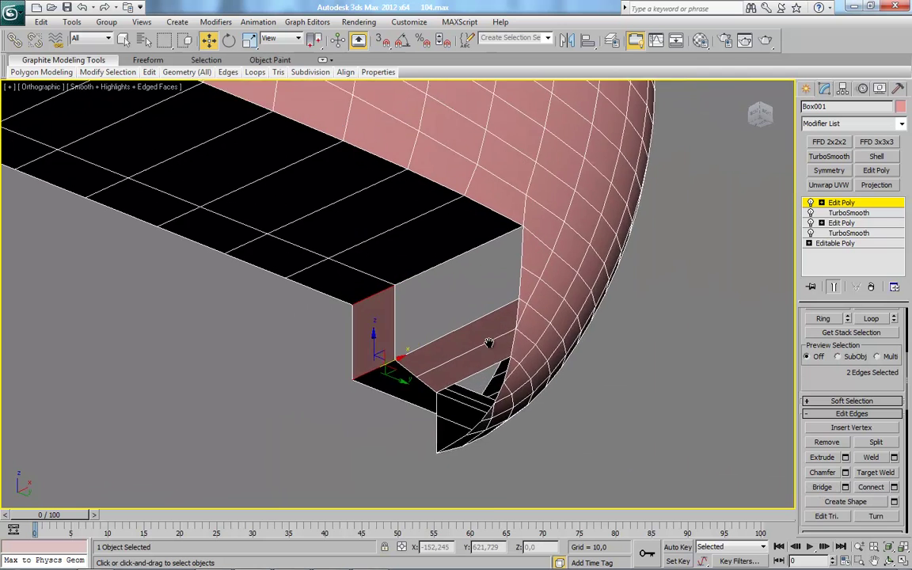
{"action": "scroll", "coordinate": [488, 342], "scroll_direction": "up", "scroll_amount": 2}
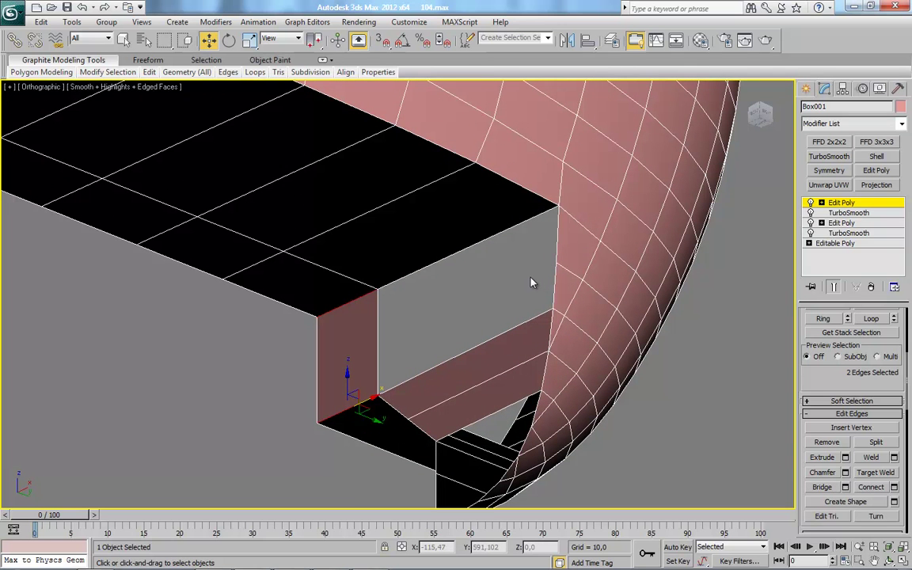
{"action": "left_click", "coordinate": [499, 233]}
{"action": "left_click", "coordinate": [506, 332], "text": "ctrl"}
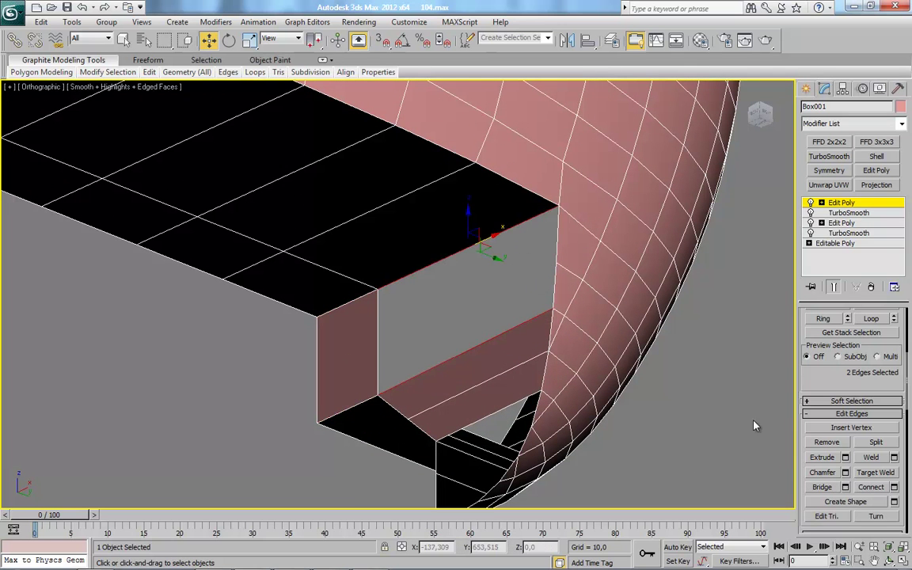
{"action": "left_click", "coordinate": [820, 487]}
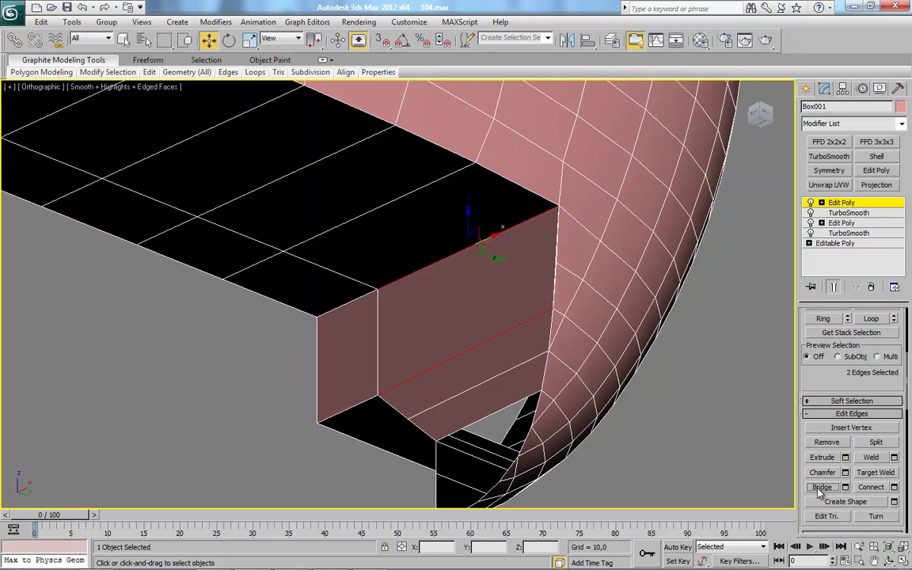
Ring-select the new wall's vertical edges and connect them with a horizontal edge loop.
{"action": "left_click", "coordinate": [839, 205]}
{"action": "left_click", "coordinate": [317, 342]}
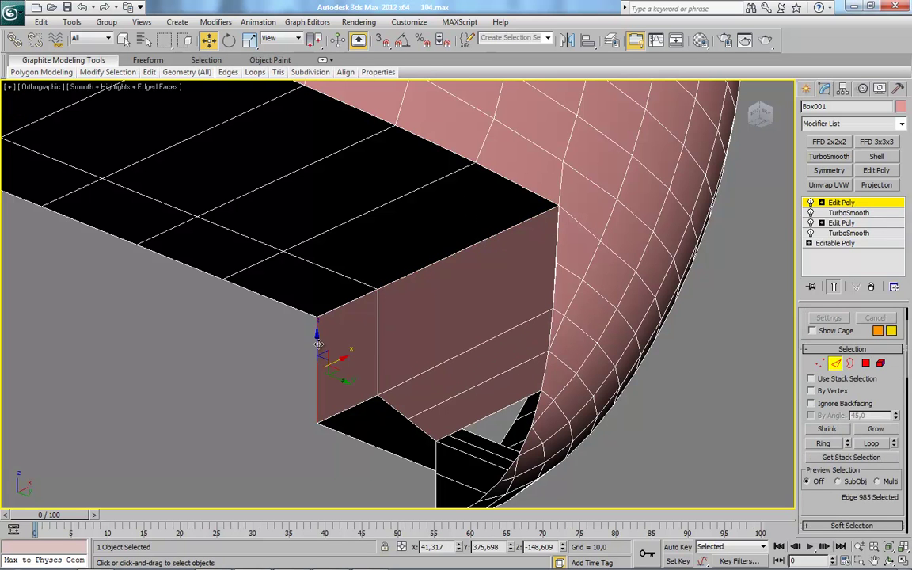
{"action": "left_click", "coordinate": [823, 443]}
{"action": "right_click", "coordinate": [617, 251]}
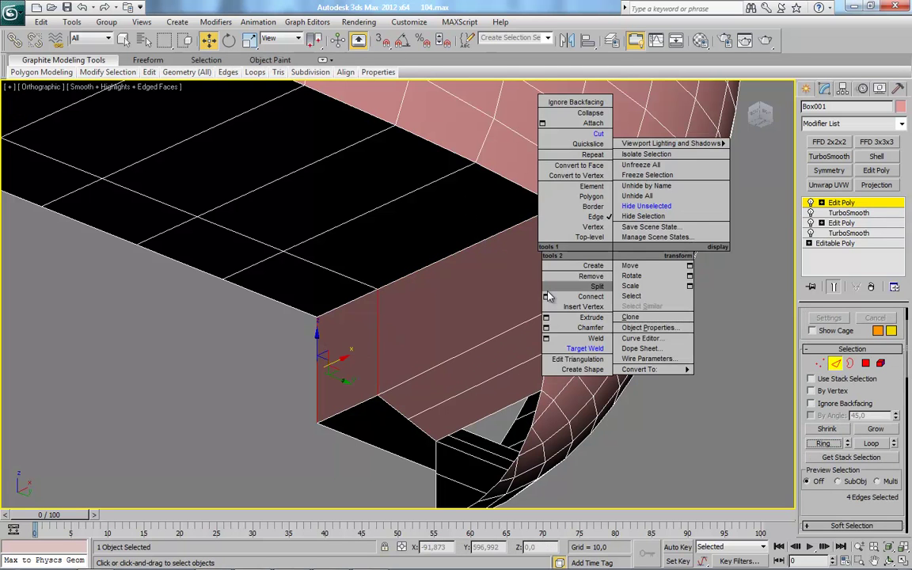
{"action": "left_click", "coordinate": [546, 296]}
{"action": "left_click", "coordinate": [404, 355]}
Target-weld the new loop's end vertex onto the neighbouring vertex of the curved shell border.
{"action": "scroll", "coordinate": [475, 283], "scroll_direction": "up", "scroll_amount": 7}
{"action": "middle_click_drag", "start_coordinate": [447, 278], "coordinate": [787, 387]}
{"action": "left_click", "coordinate": [818, 363]}
{"action": "right_click", "coordinate": [615, 217]}
{"action": "left_click", "coordinate": [574, 300]}
{"action": "right_click", "coordinate": [612, 217]}
{"action": "right_click", "coordinate": [606, 233]}
{"action": "right_click", "coordinate": [606, 240]}
{"action": "key", "text": "Escape"}
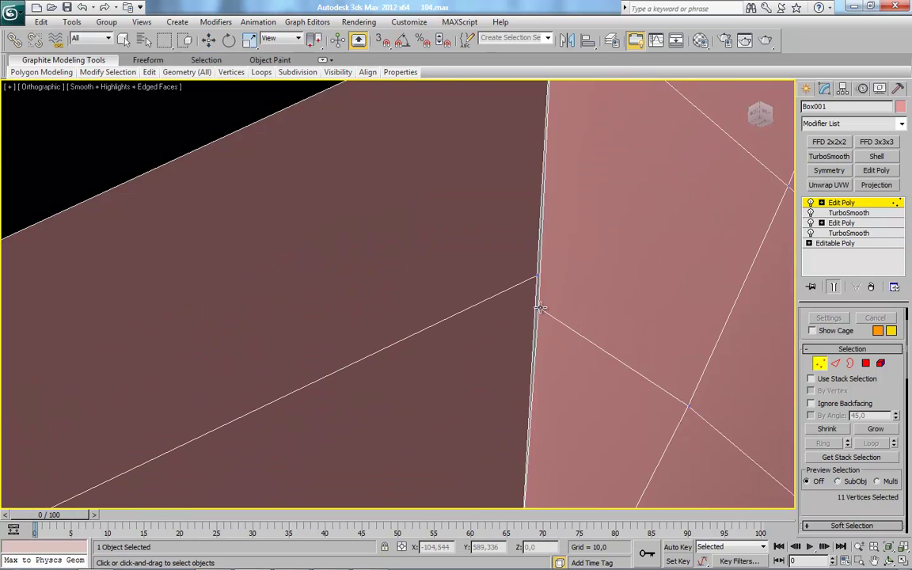
{"action": "left_click", "coordinate": [537, 275]}
{"action": "middle_click_drag", "start_coordinate": [610, 239], "coordinate": [566, 256]}
Test-move the corner vertex where the wall meets the shell to check for unwelded duplicates, and undo the move.
{"action": "scroll", "coordinate": [554, 252], "scroll_direction": "down", "scroll_amount": 5}
{"action": "key", "text": "w"}
{"action": "left_click_drag", "start_coordinate": [473, 169], "coordinate": [383, 247]}
{"action": "middle_click_drag", "start_coordinate": [274, 334], "coordinate": [486, 270]}
{"action": "left_click", "coordinate": [545, 148]}
{"action": "middle_click_drag", "start_coordinate": [503, 217], "coordinate": [445, 267]}
{"action": "scroll", "coordinate": [485, 238], "scroll_direction": "down", "scroll_amount": 6}
{"action": "scroll", "coordinate": [445, 267], "scroll_direction": "up", "scroll_amount": 7}
{"action": "middle_click_drag", "start_coordinate": [563, 185], "coordinate": [449, 310]}
{"action": "left_click", "coordinate": [449, 309]}
{"action": "left_click_drag", "start_coordinate": [422, 252], "coordinate": [392, 243]}
{"action": "key", "text": "ctrl+z"}
{"action": "scroll", "coordinate": [443, 300], "scroll_direction": "down", "scroll_amount": 5}
{"action": "middle_click_drag", "start_coordinate": [449, 304], "coordinate": [454, 275]}
{"action": "scroll", "coordinate": [454, 275], "scroll_direction": "up", "scroll_amount": 4}
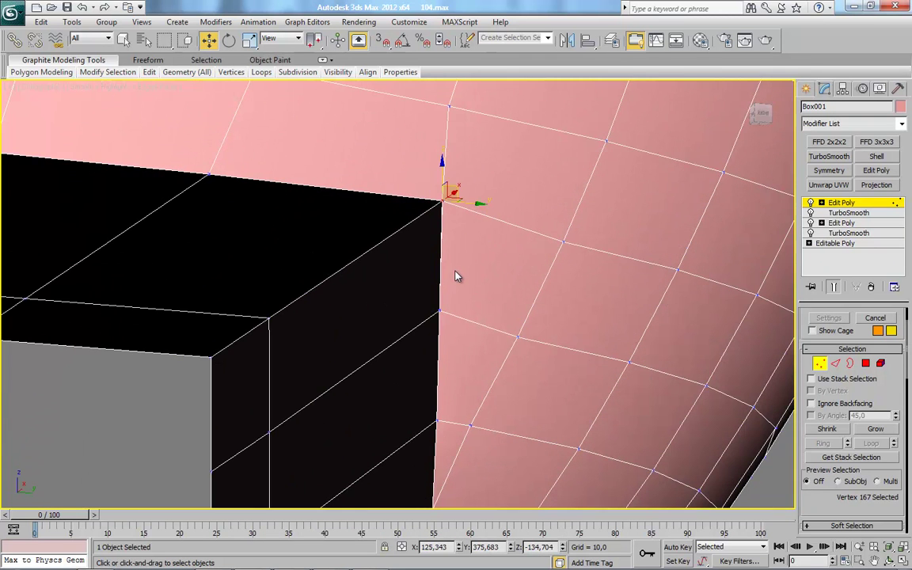
Weld all vertices of the mesh with a threshold of 0.1 and leave vertex editing.
{"action": "key", "text": "ctrl+a"}
{"action": "right_click", "coordinate": [477, 169]}
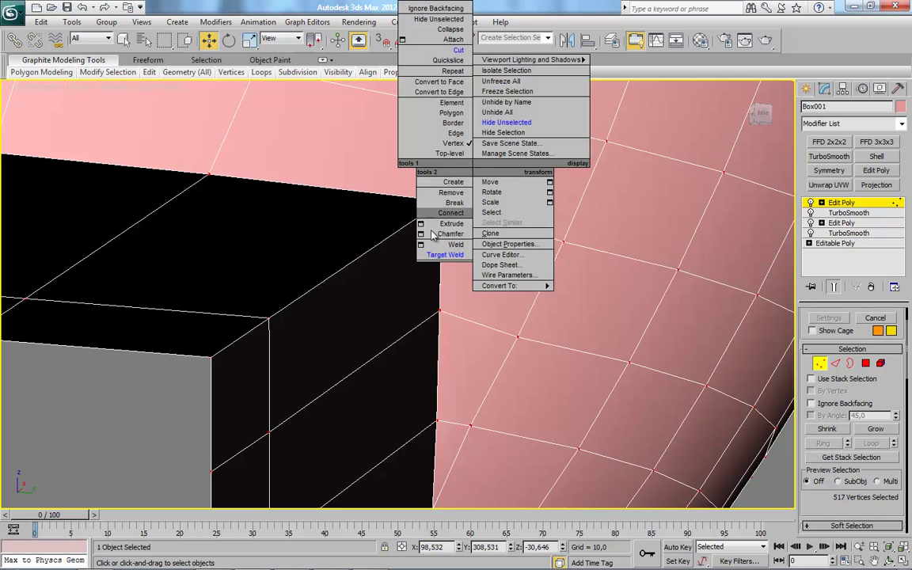
{"action": "left_click", "coordinate": [421, 244]}
{"action": "scroll", "coordinate": [406, 375], "scroll_direction": "up", "scroll_amount": 3}
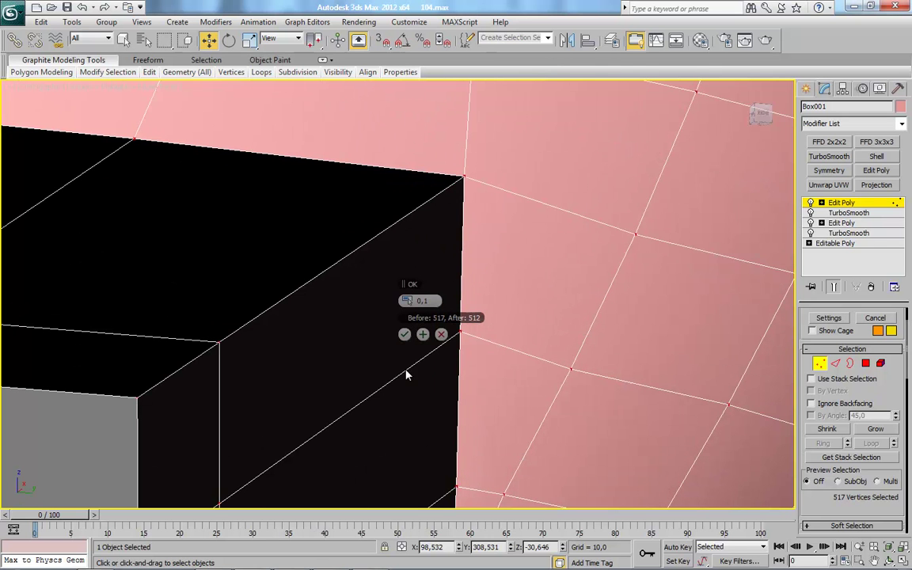
{"action": "left_click", "coordinate": [404, 335]}
{"action": "key", "text": "1"}
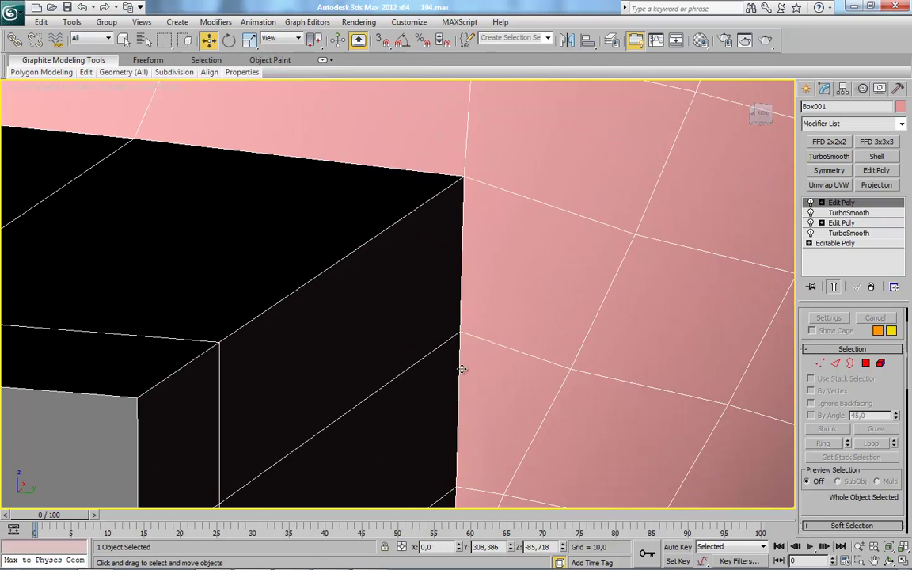
Select the open border of the curved lower corner below the diagonal and cap it.
{"action": "scroll", "coordinate": [452, 283], "scroll_direction": "down", "scroll_amount": 5}
{"action": "scroll", "coordinate": [436, 326], "scroll_direction": "up", "scroll_amount": 1}
{"action": "middle_click_drag", "start_coordinate": [436, 326], "coordinate": [554, 301], "text": "alt"}
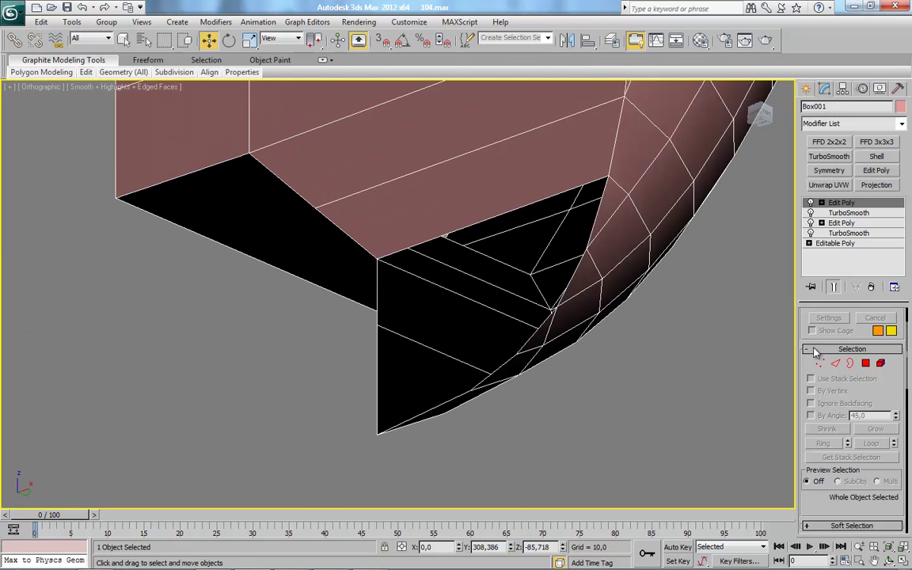
{"action": "key", "text": "3"}
{"action": "left_click", "coordinate": [564, 289]}
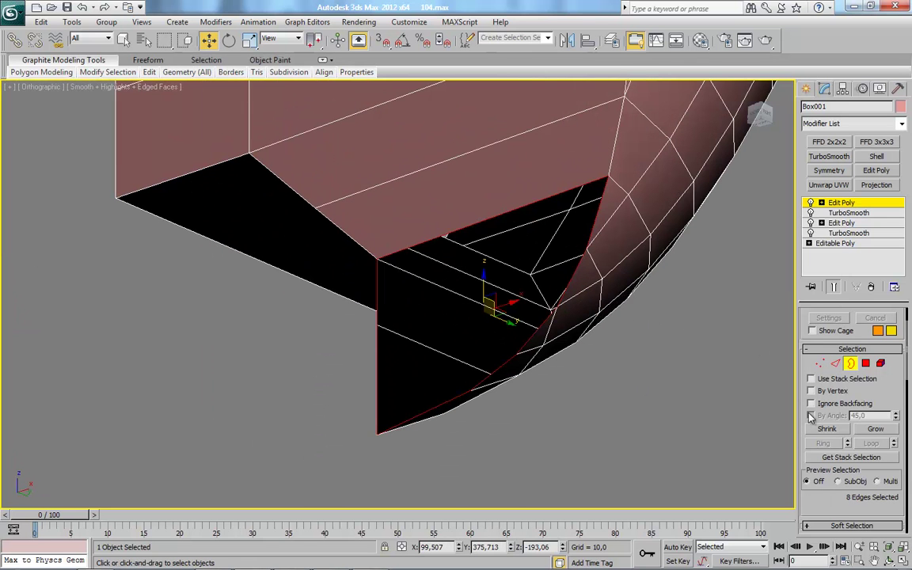
{"action": "left_click_drag", "start_coordinate": [829, 508], "coordinate": [811, 356]}
{"action": "left_click", "coordinate": [875, 413]}
{"action": "scroll", "coordinate": [558, 294], "scroll_direction": "down", "scroll_amount": 6}
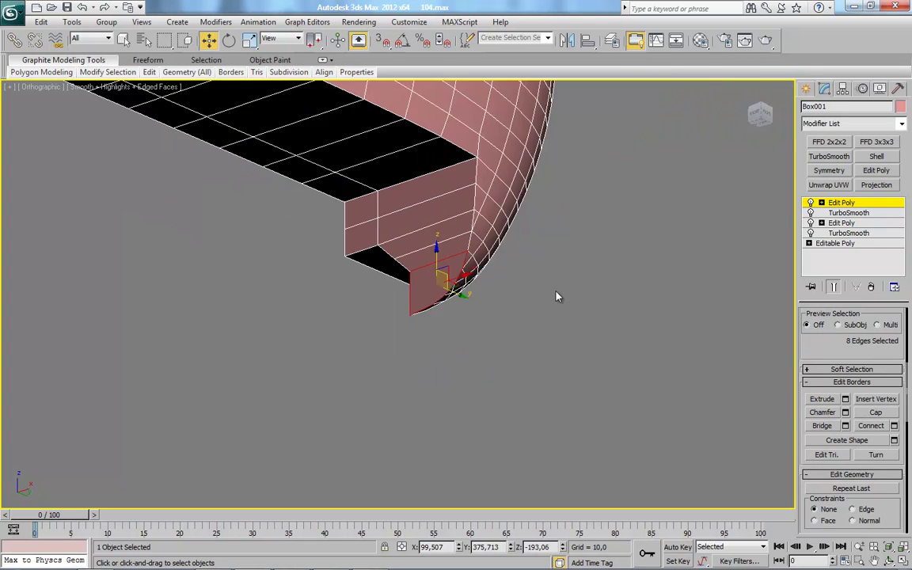
{"action": "middle_click_drag", "start_coordinate": [407, 230], "coordinate": [424, 336], "text": "alt"}
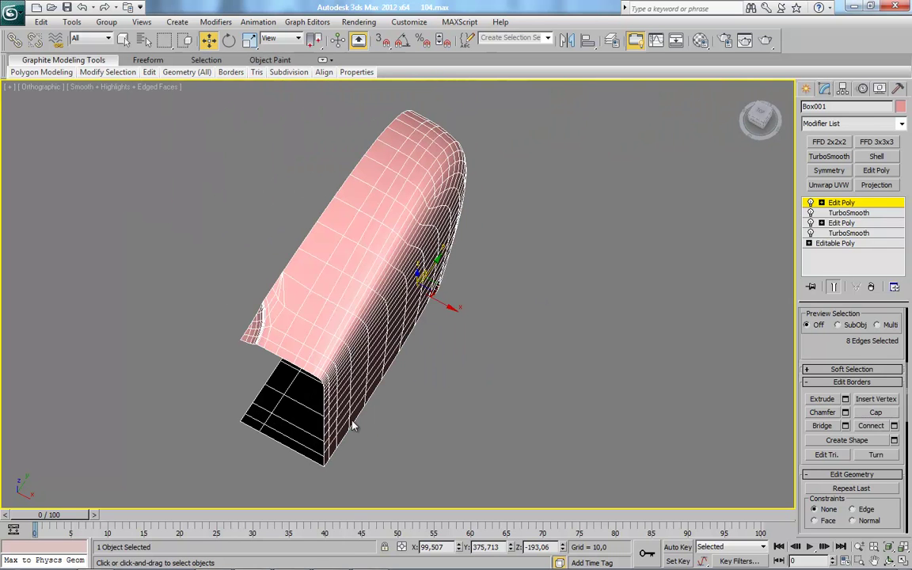
Bridge the bottom corner edge of the open side with the edge at the tip of the scooped upper corner.
{"action": "mouse_move", "coordinate": [340, 560]}
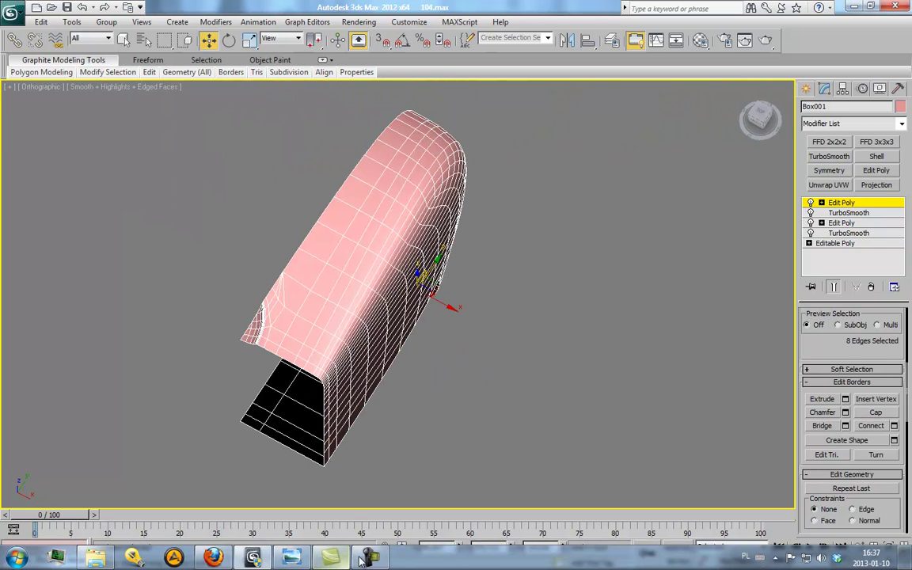
{"action": "middle_click_drag", "start_coordinate": [457, 366], "coordinate": [527, 323], "text": "alt"}
{"action": "middle_click_drag", "start_coordinate": [473, 314], "coordinate": [518, 364], "text": "alt"}
{"action": "scroll", "coordinate": [519, 364], "scroll_direction": "up", "scroll_amount": 4}
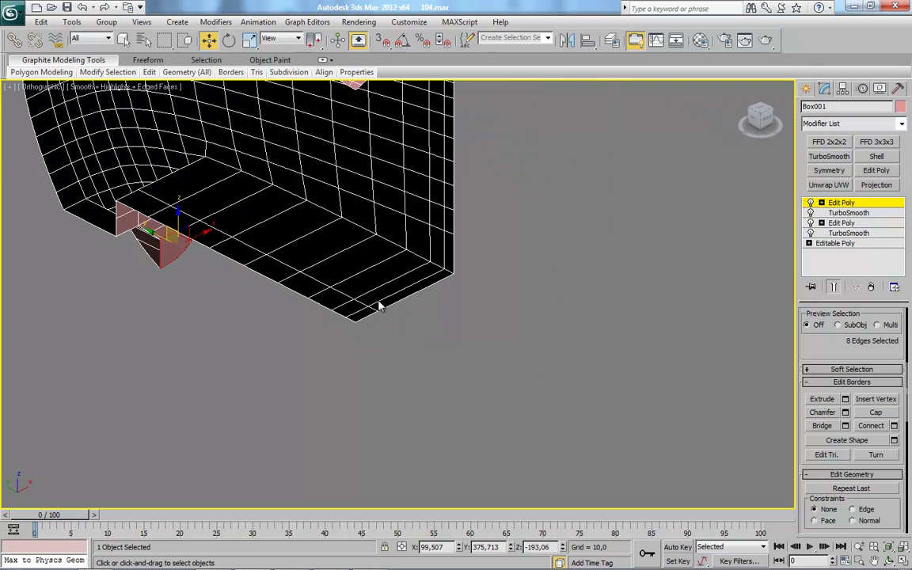
{"action": "left_click", "coordinate": [422, 332]}
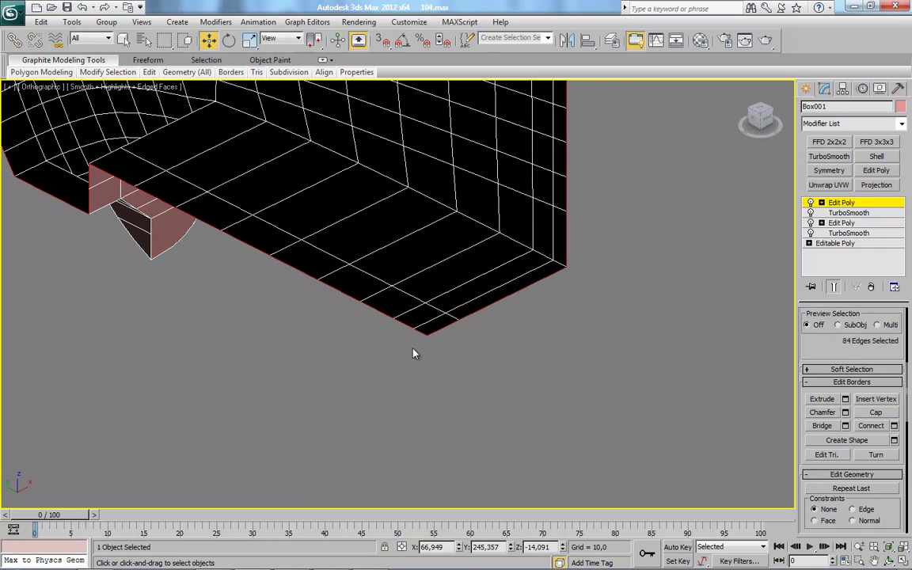
{"action": "scroll", "coordinate": [413, 353], "scroll_direction": "up", "scroll_amount": 2}
{"action": "left_click", "coordinate": [841, 203]}
{"action": "left_click", "coordinate": [836, 364]}
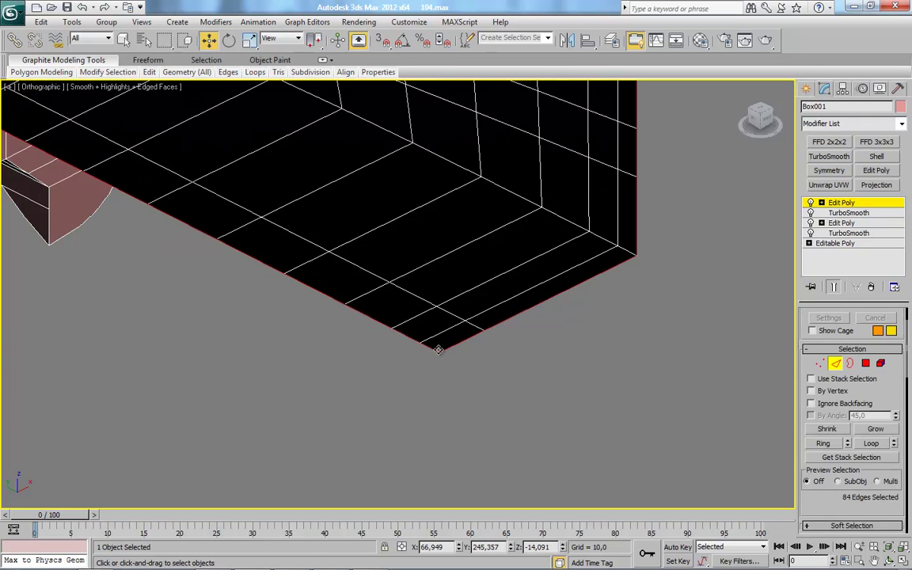
{"action": "left_click", "coordinate": [438, 350]}
{"action": "middle_click_drag", "start_coordinate": [441, 267], "coordinate": [468, 507]}
{"action": "scroll", "coordinate": [459, 502], "scroll_direction": "down", "scroll_amount": 2}
{"action": "middle_click_drag", "start_coordinate": [428, 244], "coordinate": [428, 329], "text": "alt"}
{"action": "left_click", "coordinate": [447, 307], "text": "ctrl"}
{"action": "scroll", "coordinate": [863, 411], "scroll_direction": "down", "scroll_amount": 5}
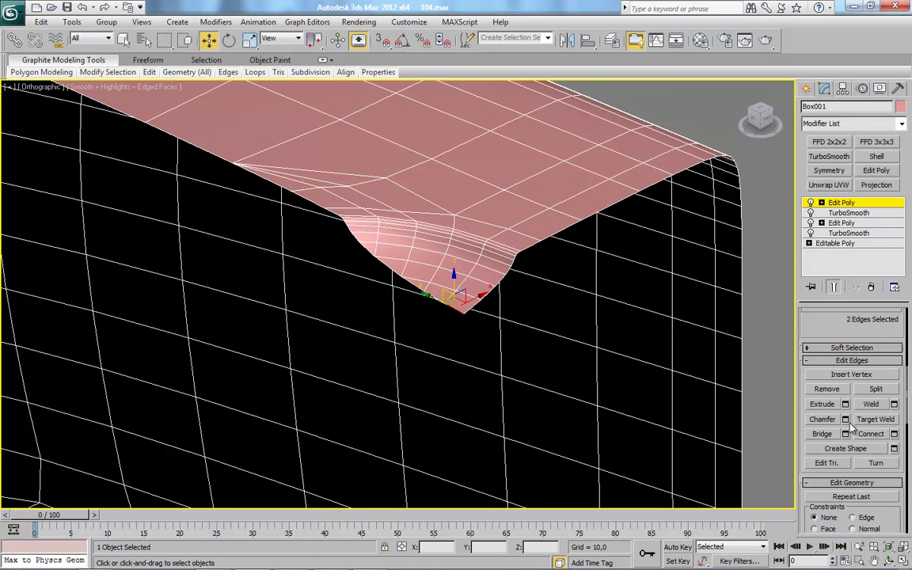
{"action": "left_click", "coordinate": [832, 436]}
{"action": "middle_click_drag", "start_coordinate": [457, 396], "coordinate": [547, 242]}
{"action": "scroll", "coordinate": [506, 265], "scroll_direction": "down", "scroll_amount": 8}
{"action": "middle_click_drag", "start_coordinate": [458, 290], "coordinate": [519, 271], "text": "alt"}
{"action": "scroll", "coordinate": [477, 287], "scroll_direction": "up", "scroll_amount": 8}
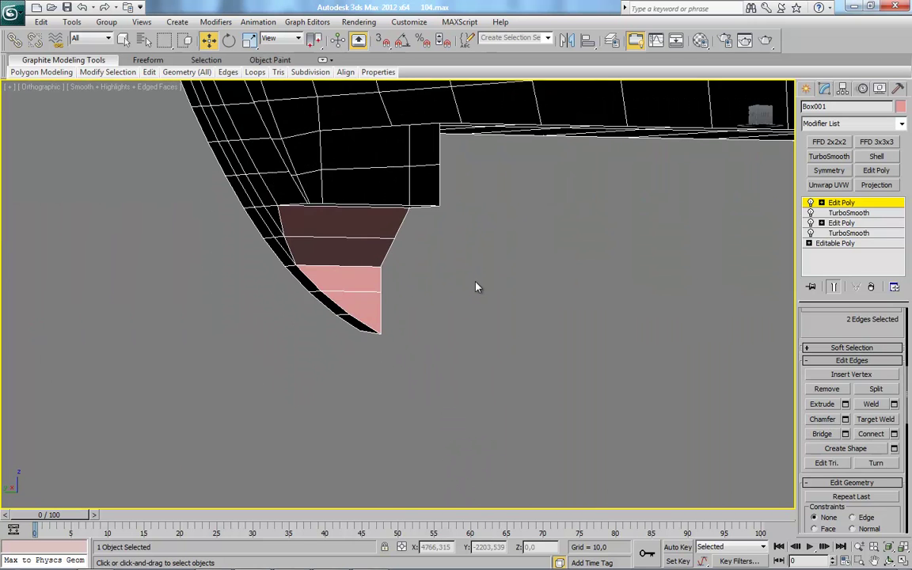
{"action": "middle_click_drag", "start_coordinate": [346, 272], "coordinate": [472, 360], "text": "alt"}
{"action": "left_click", "coordinate": [471, 246], "text": "ctrl"}
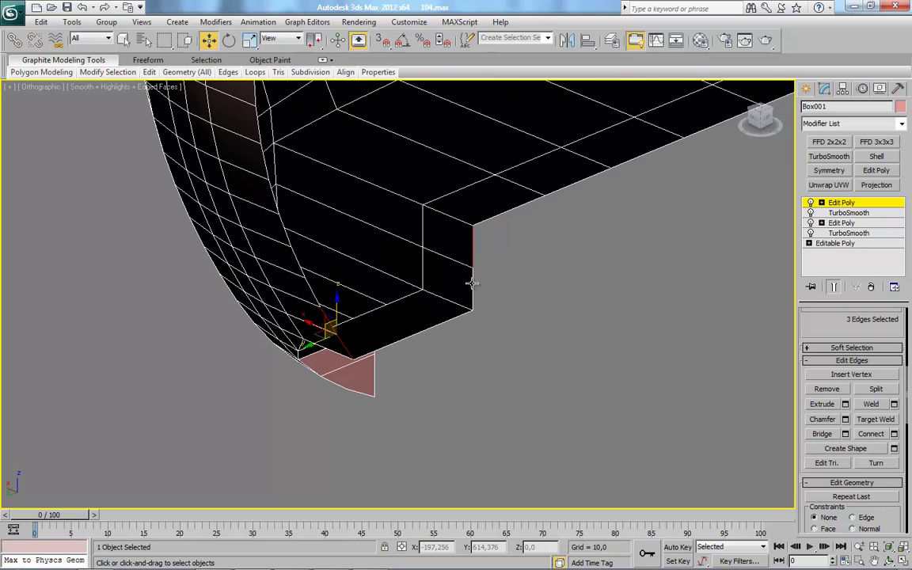
{"action": "left_click", "coordinate": [471, 285], "text": "ctrl"}
{"action": "mouse_move", "coordinate": [553, 372]}
{"action": "middle_mouse_down", "text": "alt"}
{"action": "mouse_move", "coordinate": [421, 382]}
{"action": "mouse_move", "coordinate": [379, 275]}
{"action": "mouse_move", "coordinate": [410, 334]}
{"action": "mouse_move", "coordinate": [318, 341]}
{"action": "mouse_move", "coordinate": [500, 355]}
{"action": "middle_mouse_up", "text": "alt"}
{"action": "scroll", "coordinate": [409, 334], "scroll_direction": "down", "scroll_amount": 5}
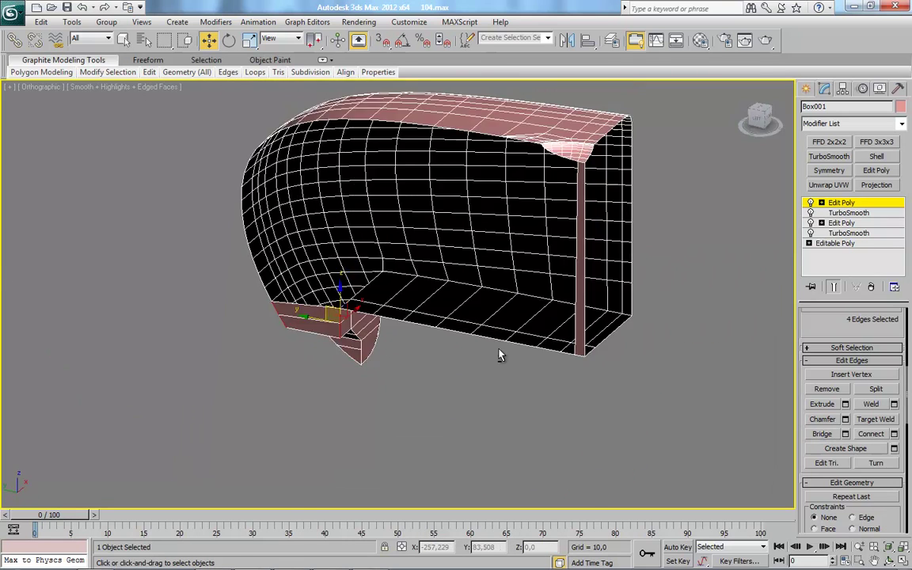
Select the large open border on the long side of the shell, beside the bridged strip, and cap it.
{"action": "left_click_drag", "start_coordinate": [809, 335], "coordinate": [802, 463]}
{"action": "left_click_drag", "start_coordinate": [839, 306], "coordinate": [843, 344]}
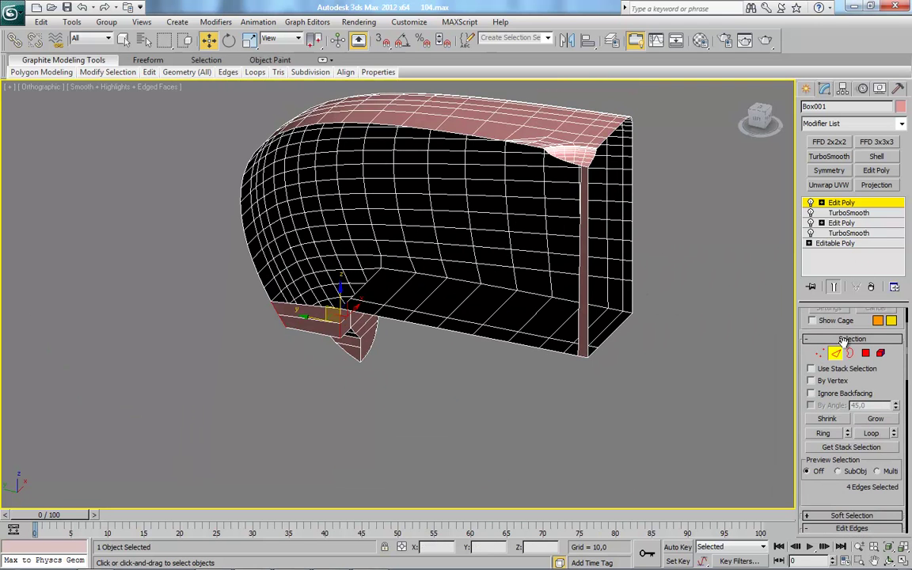
{"action": "left_click", "coordinate": [850, 355]}
{"action": "left_click", "coordinate": [580, 318]}
{"action": "scroll", "coordinate": [823, 380], "scroll_direction": "down", "scroll_amount": 4}
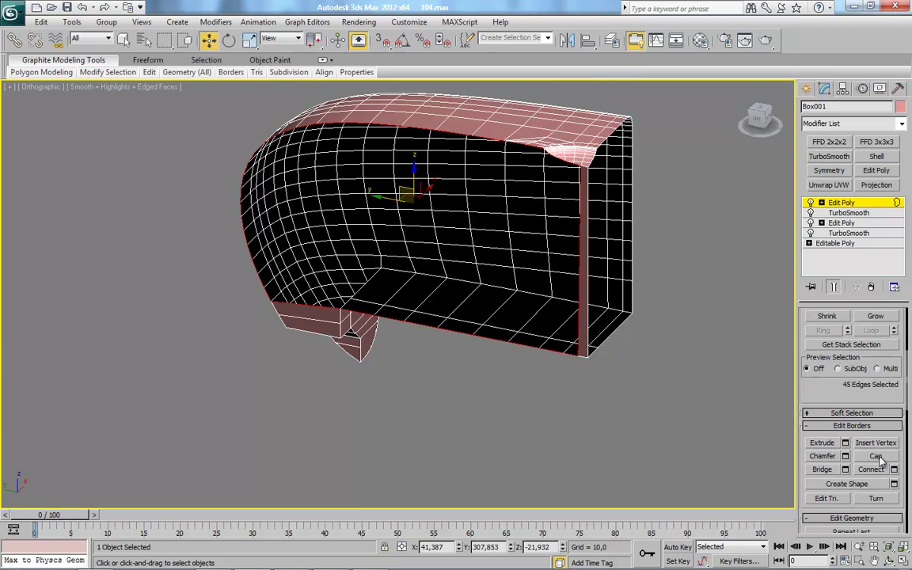
{"action": "left_click", "coordinate": [875, 456]}
Select the remaining open border at the flat end beside the bridged strip and cap it.
{"action": "scroll", "coordinate": [545, 300], "scroll_direction": "down", "scroll_amount": 2}
{"action": "middle_click_drag", "start_coordinate": [545, 301], "coordinate": [478, 317], "text": "alt"}
{"action": "scroll", "coordinate": [478, 318], "scroll_direction": "up", "scroll_amount": 4}
{"action": "scroll", "coordinate": [839, 372], "scroll_direction": "up", "scroll_amount": 4}
{"action": "left_click", "coordinate": [850, 367]}
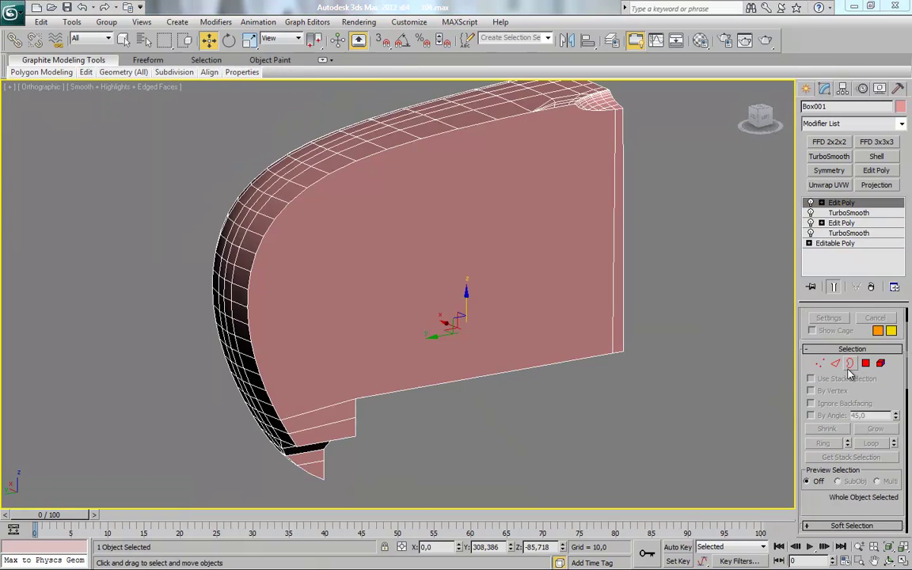
{"action": "left_click", "coordinate": [850, 367]}
{"action": "left_click", "coordinate": [626, 338]}
{"action": "middle_click_drag", "start_coordinate": [645, 341], "coordinate": [552, 282], "text": "alt"}
{"action": "scroll", "coordinate": [850, 461], "scroll_direction": "down", "scroll_amount": 5}
{"action": "middle_click_drag", "start_coordinate": [380, 389], "coordinate": [421, 401], "text": "alt"}
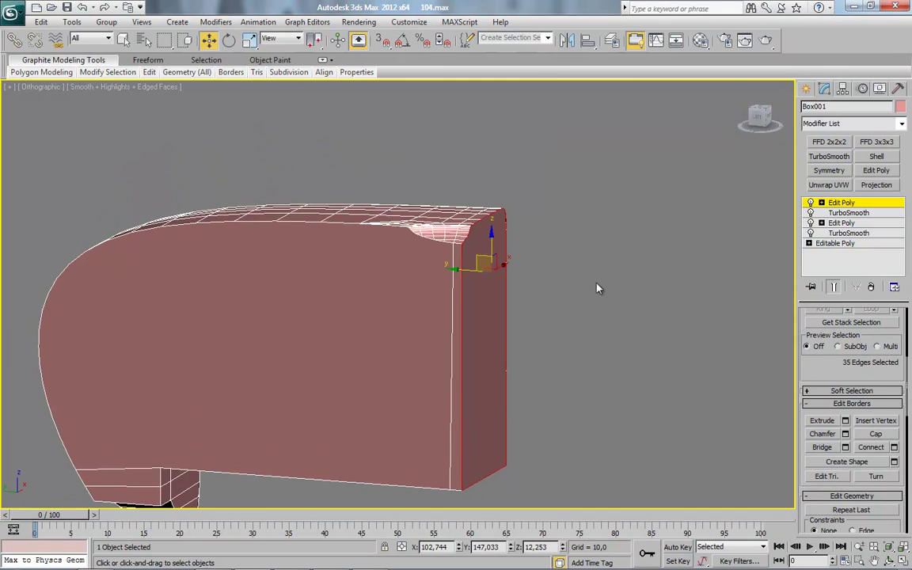
{"action": "scroll", "coordinate": [598, 289], "scroll_direction": "up", "scroll_amount": 4}
Cut an edge across the upper part of the end cap from its outer border vertex and continue it across the narrow vertical strip.
{"action": "left_click", "coordinate": [839, 203]}
{"action": "left_click", "coordinate": [817, 363]}
{"action": "middle_click_drag", "start_coordinate": [589, 328], "coordinate": [585, 348], "text": "alt"}
{"action": "scroll", "coordinate": [445, 301], "scroll_direction": "up", "scroll_amount": 3}
{"action": "right_click", "coordinate": [443, 298]}
{"action": "left_click", "coordinate": [427, 173]}
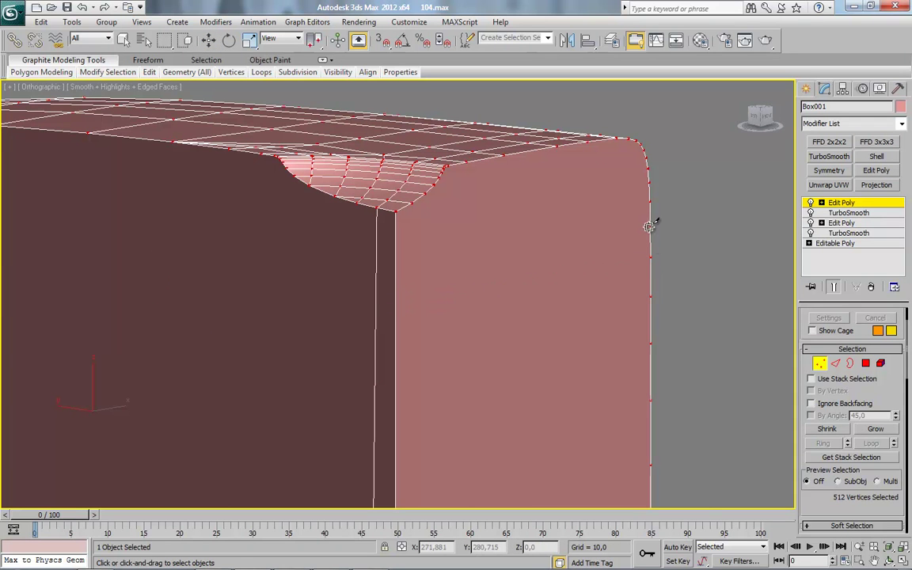
{"action": "left_click", "coordinate": [395, 262]}
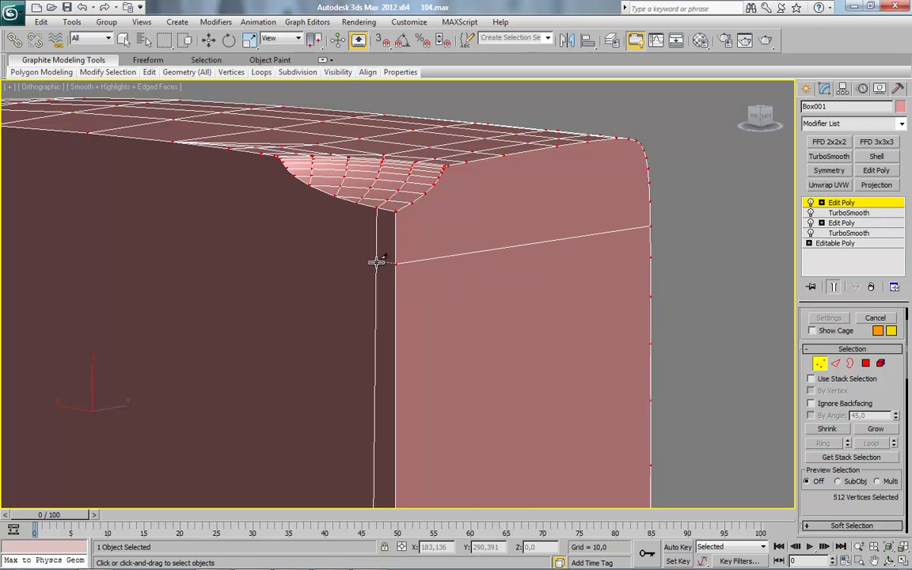
{"action": "scroll", "coordinate": [452, 273], "scroll_direction": "down", "scroll_amount": 3}
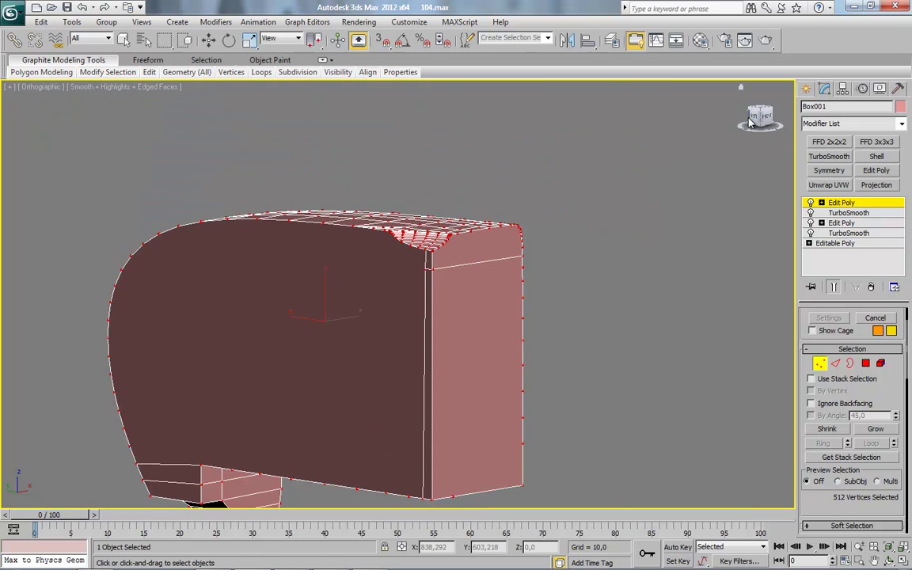
In the left view, cut an outline across the side cap with a rounded upper corner, ending at the inner corner of the lower step.
{"action": "left_click", "coordinate": [750, 123]}
{"action": "left_click", "coordinate": [767, 115]}
{"action": "middle_click_drag", "start_coordinate": [203, 360], "coordinate": [454, 227]}
{"action": "scroll", "coordinate": [460, 353], "scroll_direction": "up", "scroll_amount": 2}
{"action": "left_click", "coordinate": [685, 137]}
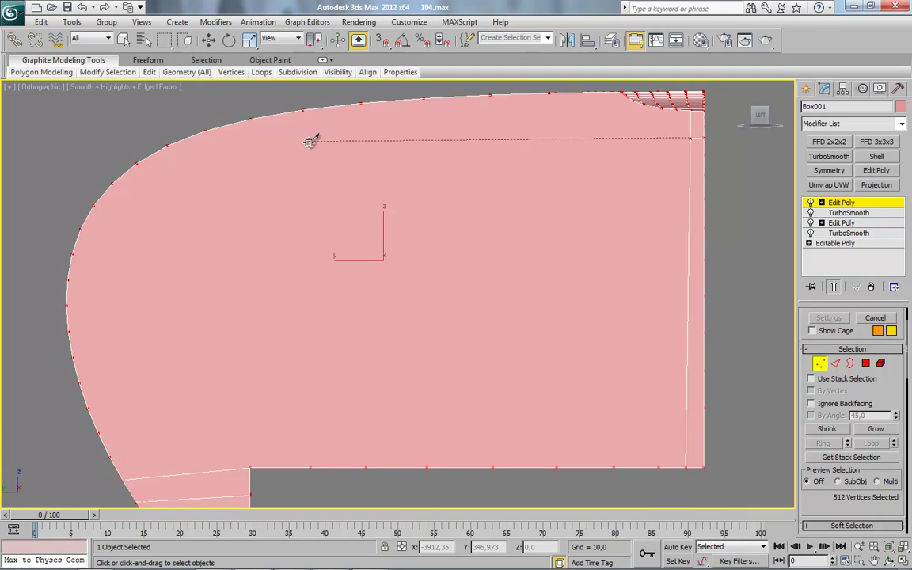
{"action": "left_click", "coordinate": [307, 139]}
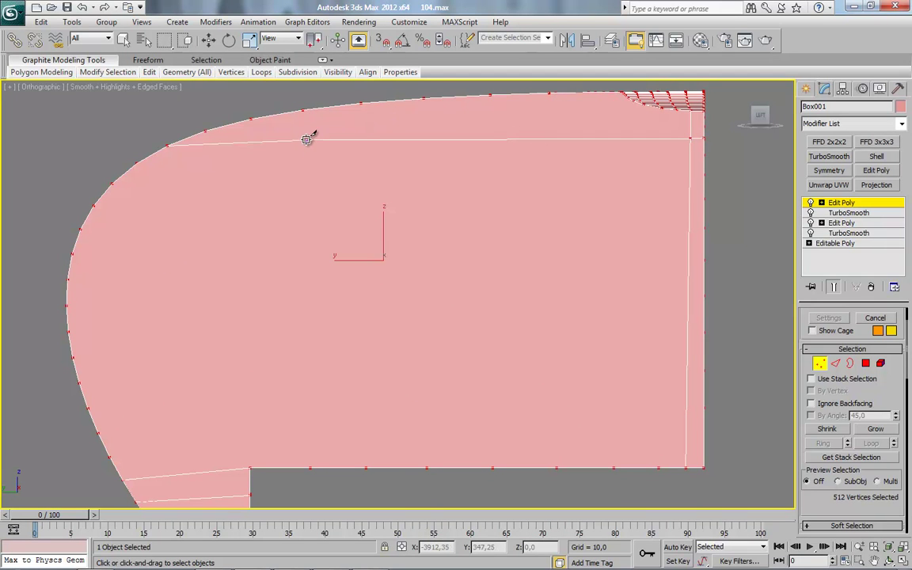
{"action": "left_click", "coordinate": [263, 168]}
{"action": "left_click", "coordinate": [250, 198]}
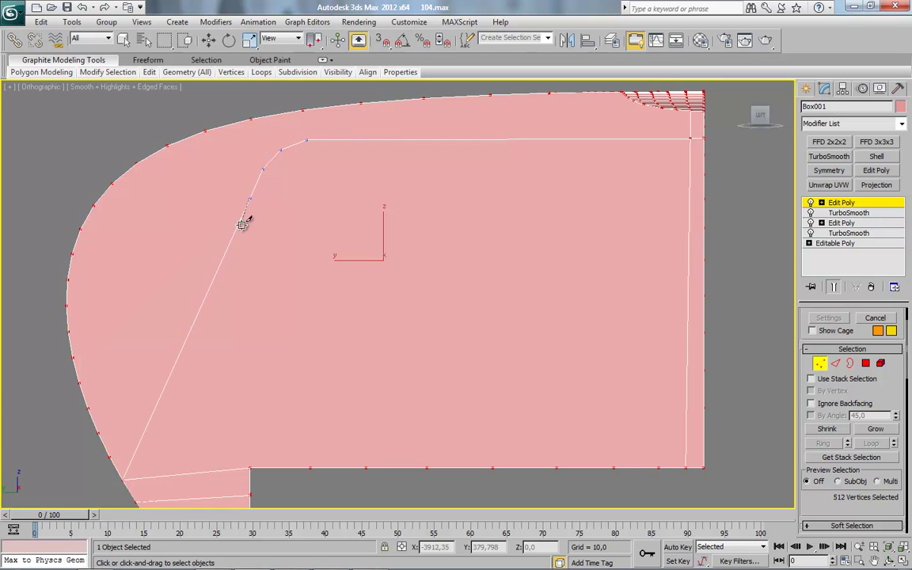
{"action": "left_click", "coordinate": [245, 223]}
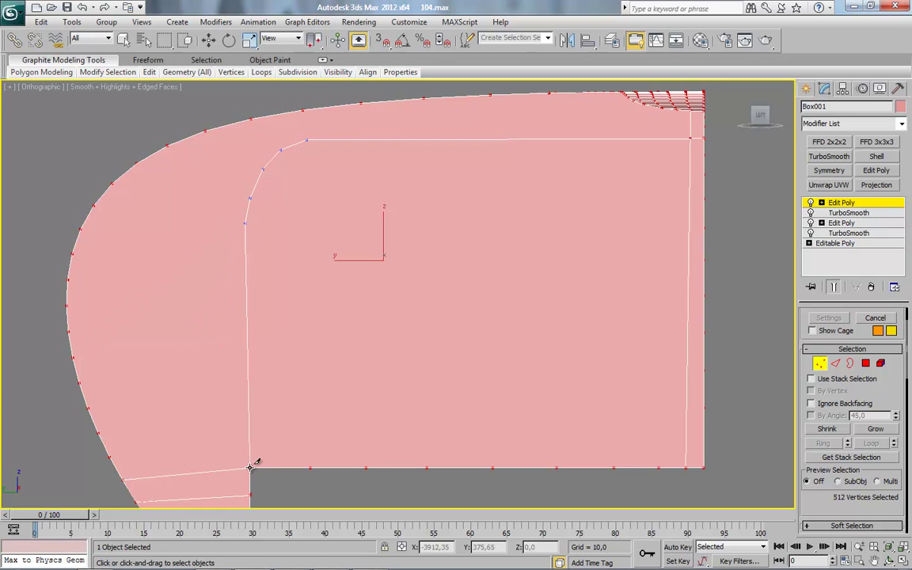
{"action": "key", "text": "w"}
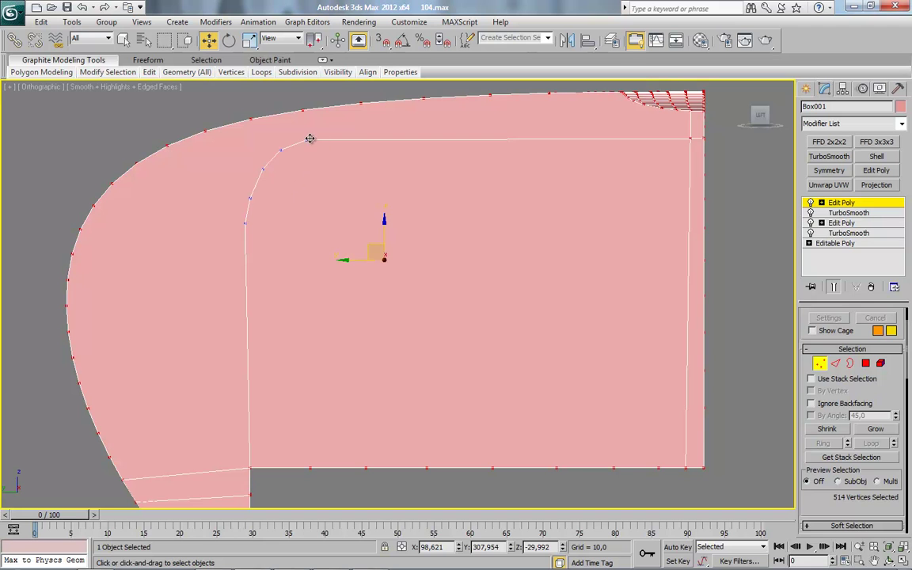
Select the five vertices of the rounded outline corner and shift them about -1.336 along Y to straighten the vertical cut.
{"action": "left_click", "coordinate": [306, 141]}
{"action": "left_click", "coordinate": [281, 150], "text": "ctrl"}
{"action": "left_click", "coordinate": [252, 199], "text": "ctrl"}
{"action": "left_click", "coordinate": [246, 223], "text": "ctrl"}
{"action": "left_click_drag", "start_coordinate": [243, 178], "coordinate": [245, 178]}
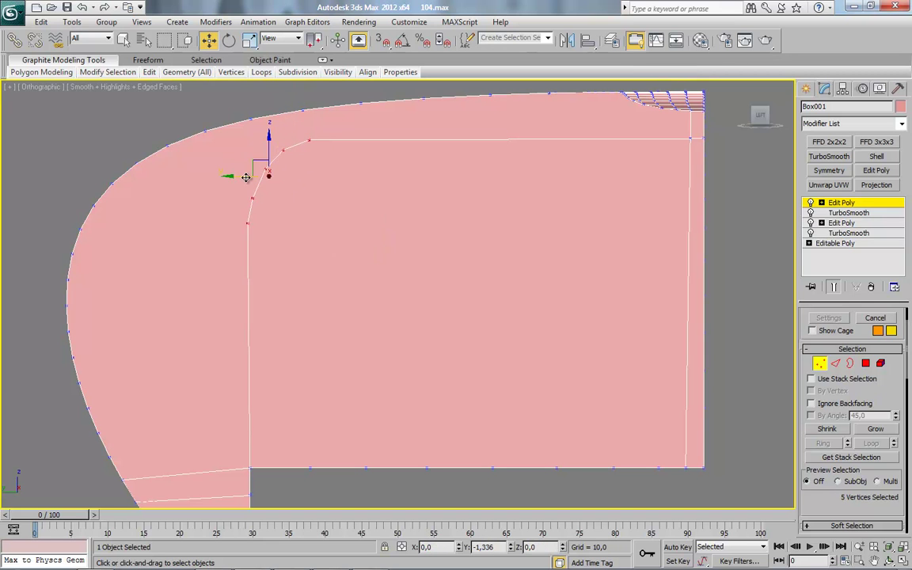
{"action": "left_click", "coordinate": [380, 236]}
Connect the two upper vertices of the rounded outline corner to their neighbouring vertices on the shell's curved edge.
{"action": "scroll", "coordinate": [387, 220], "scroll_direction": "down", "scroll_amount": 2}
{"action": "middle_click_drag", "start_coordinate": [364, 239], "coordinate": [523, 385], "text": "alt"}
{"action": "scroll", "coordinate": [269, 273], "scroll_direction": "up", "scroll_amount": 3}
{"action": "middle_click_drag", "start_coordinate": [257, 271], "coordinate": [392, 315]}
{"action": "scroll", "coordinate": [443, 229], "scroll_direction": "up", "scroll_amount": 3}
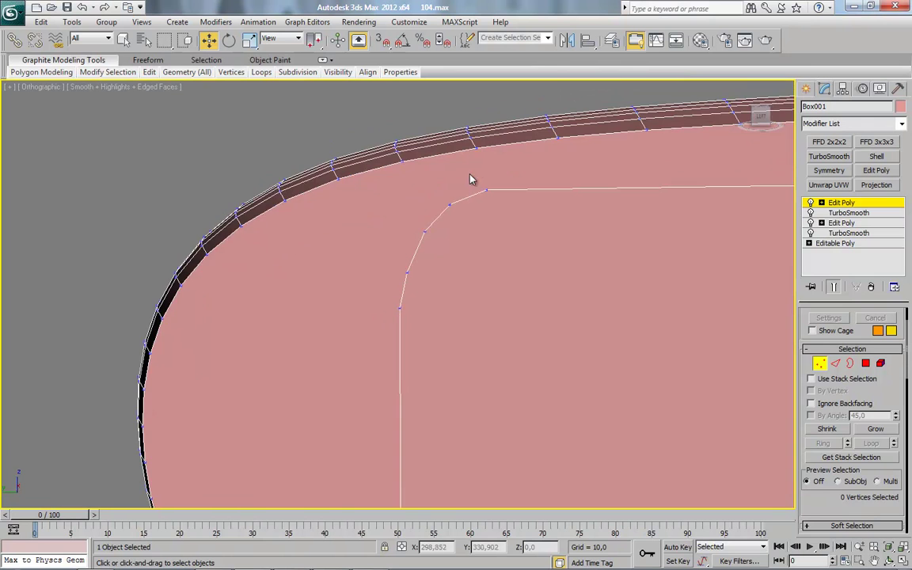
{"action": "left_click", "coordinate": [475, 150]}
{"action": "middle_click_drag", "start_coordinate": [475, 151], "coordinate": [572, 174], "text": "alt"}
{"action": "right_click", "coordinate": [571, 173]}
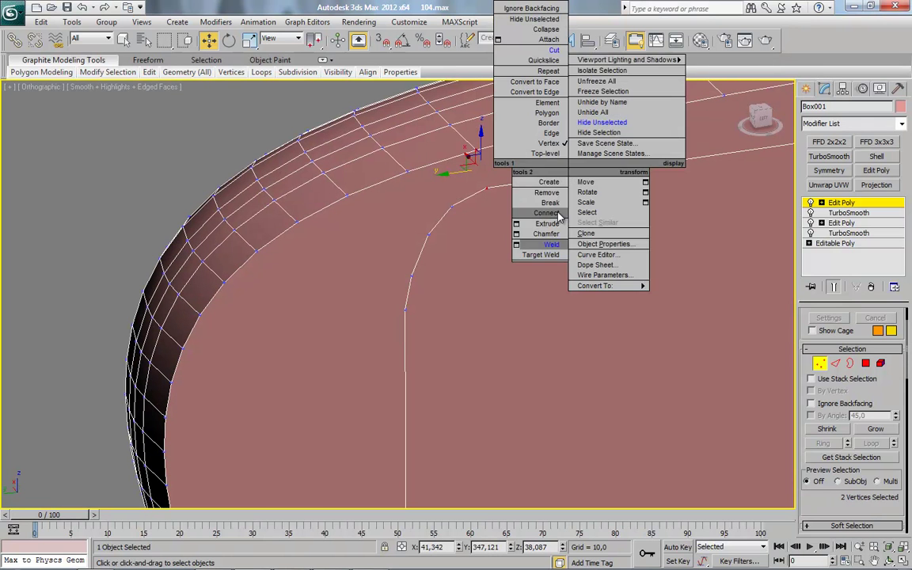
{"action": "left_click", "coordinate": [408, 171]}
{"action": "left_click", "coordinate": [451, 206], "text": "ctrl"}
{"action": "right_click", "coordinate": [500, 213]}
{"action": "left_click", "coordinate": [476, 258]}
Connect the three remaining vertices of the rounded outline corner to the neighbouring shell edge vertices.
{"action": "left_click", "coordinate": [430, 236]}
{"action": "left_click", "coordinate": [347, 196], "text": "ctrl"}
{"action": "right_click", "coordinate": [395, 189]}
{"action": "left_click", "coordinate": [378, 234]}
{"action": "left_click", "coordinate": [409, 272]}
{"action": "left_click", "coordinate": [296, 223], "text": "ctrl"}
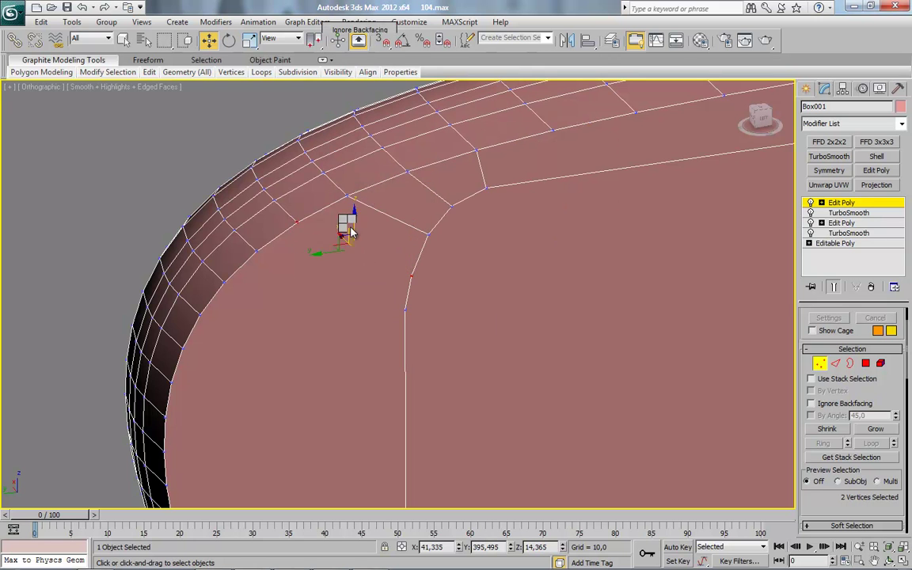
{"action": "left_click", "coordinate": [405, 311]}
{"action": "left_click", "coordinate": [258, 250], "text": "ctrl"}
{"action": "right_click", "coordinate": [315, 249]}
{"action": "left_click", "coordinate": [291, 295]}
Select the two side polygons inside the cut outline, extrude them outward and set their X position to 0.
{"action": "scroll", "coordinate": [374, 311], "scroll_direction": "down", "scroll_amount": 7}
{"action": "scroll", "coordinate": [222, 248], "scroll_direction": "down", "scroll_amount": 1}
{"action": "scroll", "coordinate": [484, 326], "scroll_direction": "up", "scroll_amount": 1}
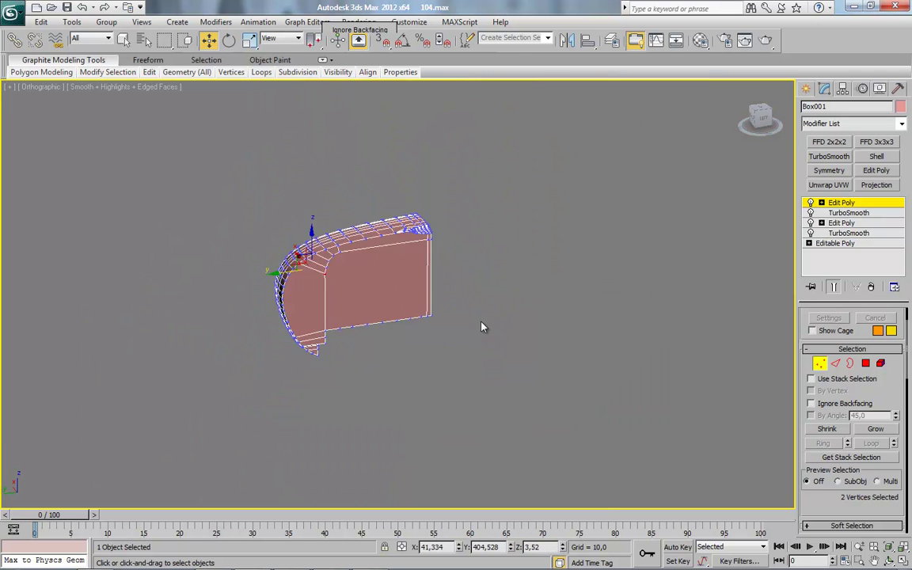
{"action": "scroll", "coordinate": [475, 324], "scroll_direction": "up", "scroll_amount": 5}
{"action": "left_click", "coordinate": [865, 363]}
{"action": "left_click", "coordinate": [463, 264]}
{"action": "middle_click_drag", "start_coordinate": [464, 264], "coordinate": [352, 257], "text": "alt"}
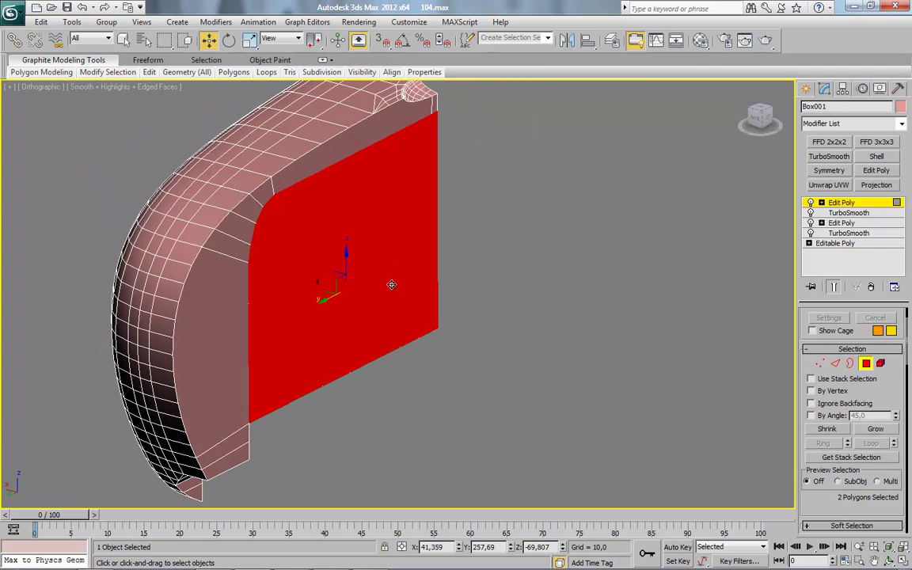
{"action": "right_click", "coordinate": [388, 225]}
{"action": "left_click", "coordinate": [326, 253]}
{"action": "left_click_drag", "start_coordinate": [406, 318], "coordinate": [406, 305]}
{"action": "left_click", "coordinate": [405, 338]}
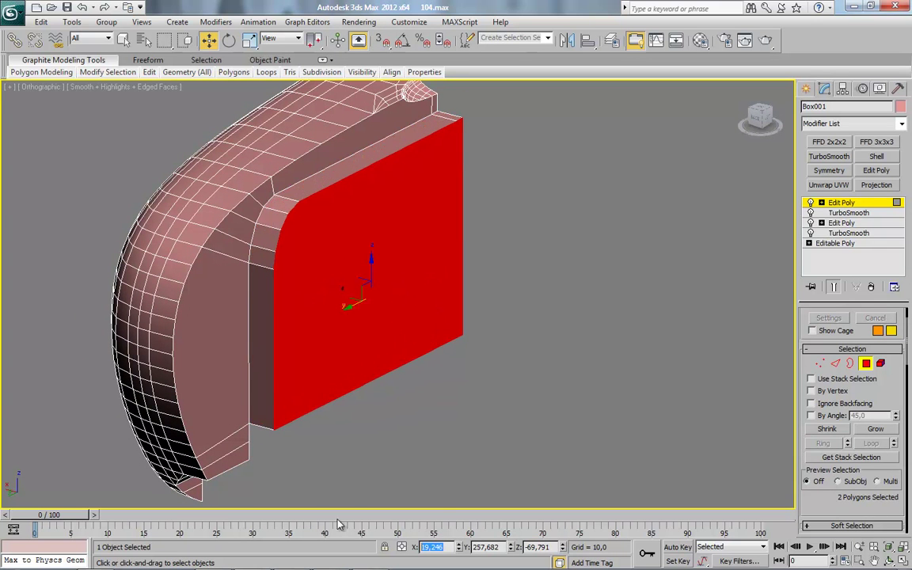
{"action": "left_click_drag", "start_coordinate": [458, 331], "coordinate": [547, 269]}
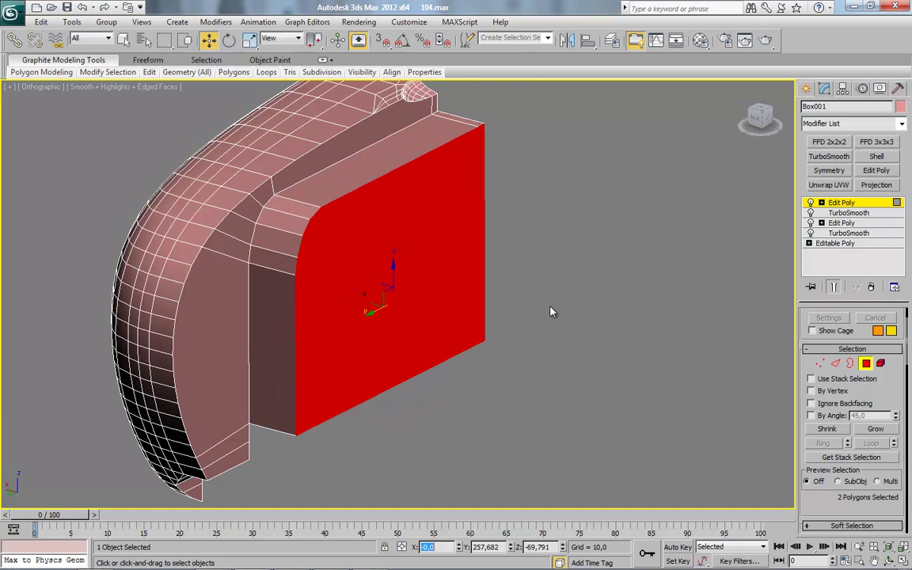
Delete the two extruded side polygons to leave that side of the block open.
{"action": "middle_click_drag", "start_coordinate": [453, 285], "coordinate": [550, 273]}
{"action": "left_click", "coordinate": [865, 365]}
{"action": "left_click", "coordinate": [851, 364]}
{"action": "left_click", "coordinate": [865, 366]}
{"action": "key", "text": "Delete"}
Select the ring of edges across the extruded rim and connect it with 1 segment, pinch 0 and slide -90.
{"action": "middle_click_drag", "start_coordinate": [588, 320], "coordinate": [575, 321]}
{"action": "middle_click_drag", "start_coordinate": [401, 346], "coordinate": [433, 303]}
{"action": "middle_click_drag", "start_coordinate": [478, 331], "coordinate": [563, 318], "text": "alt"}
{"action": "scroll", "coordinate": [563, 318], "scroll_direction": "up", "scroll_amount": 3}
{"action": "left_click", "coordinate": [852, 364]}
{"action": "left_click", "coordinate": [835, 363]}
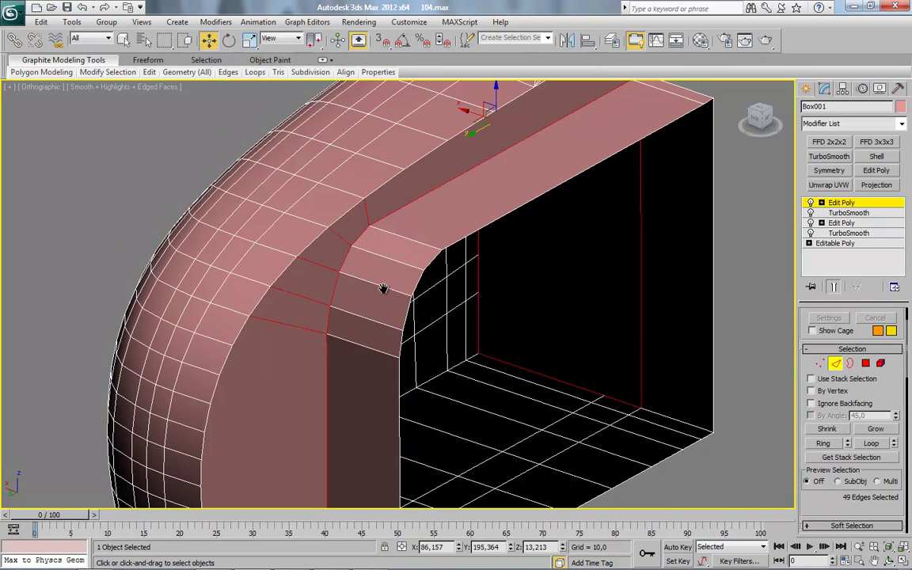
{"action": "scroll", "coordinate": [388, 288], "scroll_direction": "up", "scroll_amount": 2}
{"action": "left_click", "coordinate": [394, 287]}
{"action": "left_click", "coordinate": [413, 262]}
{"action": "left_click", "coordinate": [397, 291], "text": "shift"}
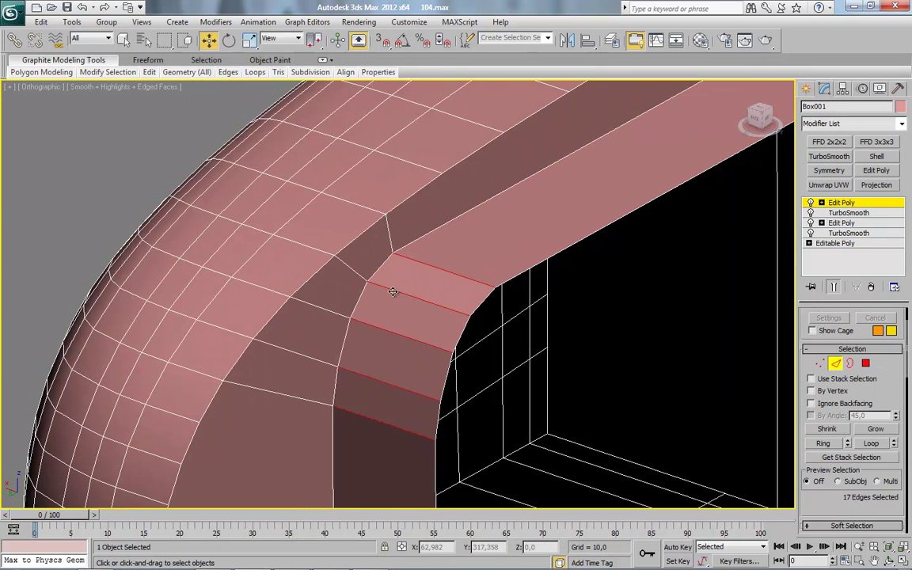
{"action": "right_click", "coordinate": [459, 225]}
{"action": "left_click", "coordinate": [388, 273]}
{"action": "left_click_drag", "start_coordinate": [410, 338], "coordinate": [179, 309]}
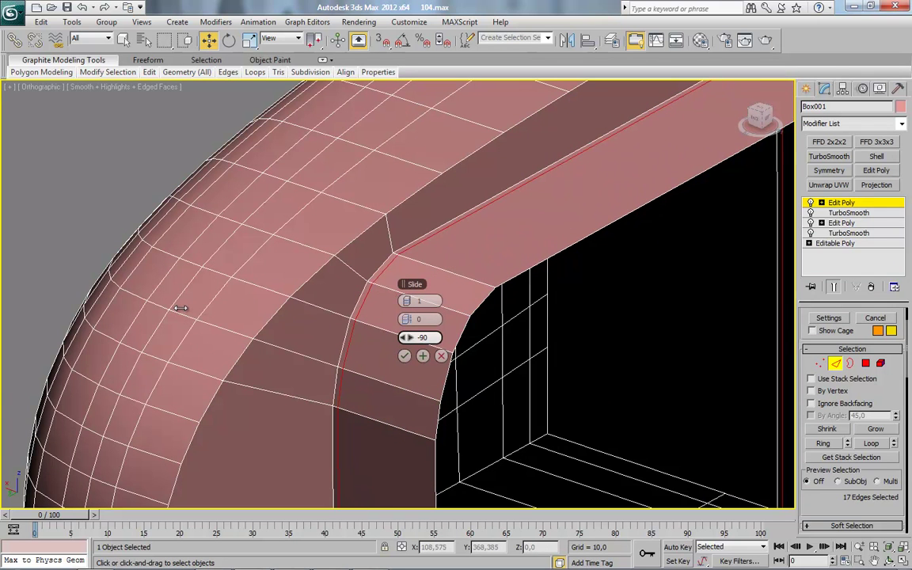
{"action": "left_click", "coordinate": [404, 356]}
Select the flat end polygons of the shell and add all the polygons of its flat underside.
{"action": "scroll", "coordinate": [570, 425], "scroll_direction": "down", "scroll_amount": 8}
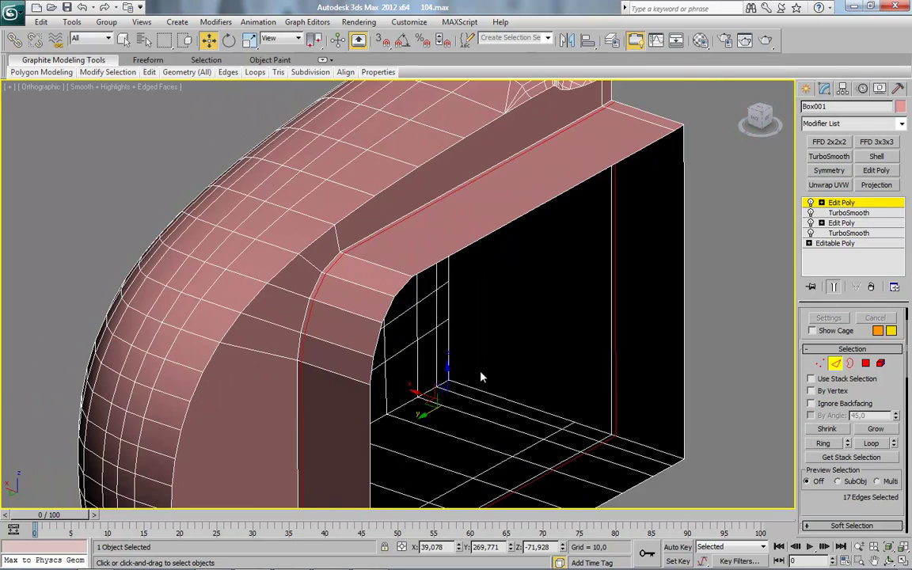
{"action": "middle_click_drag", "start_coordinate": [472, 383], "coordinate": [252, 362], "text": "alt"}
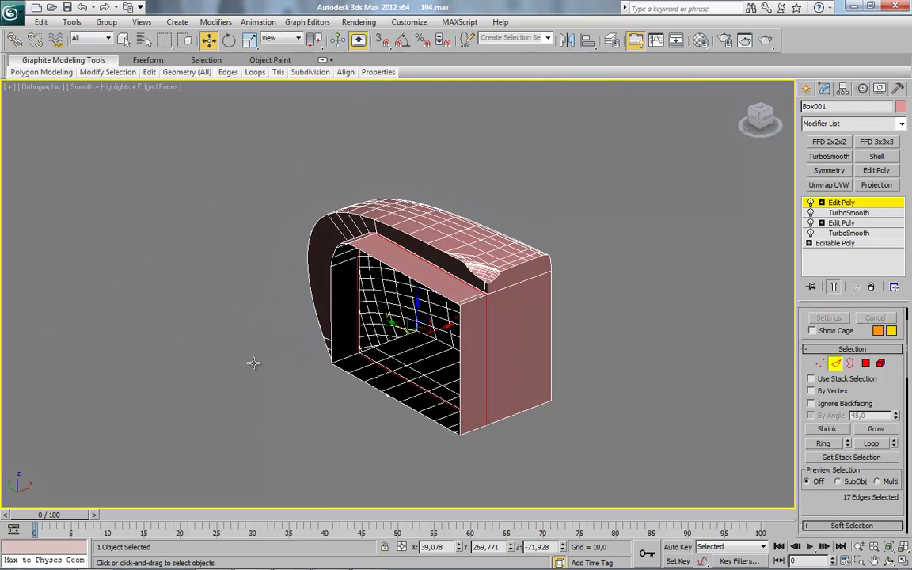
{"action": "middle_click_drag", "start_coordinate": [524, 396], "coordinate": [452, 346]}
{"action": "scroll", "coordinate": [417, 361], "scroll_direction": "up", "scroll_amount": 3}
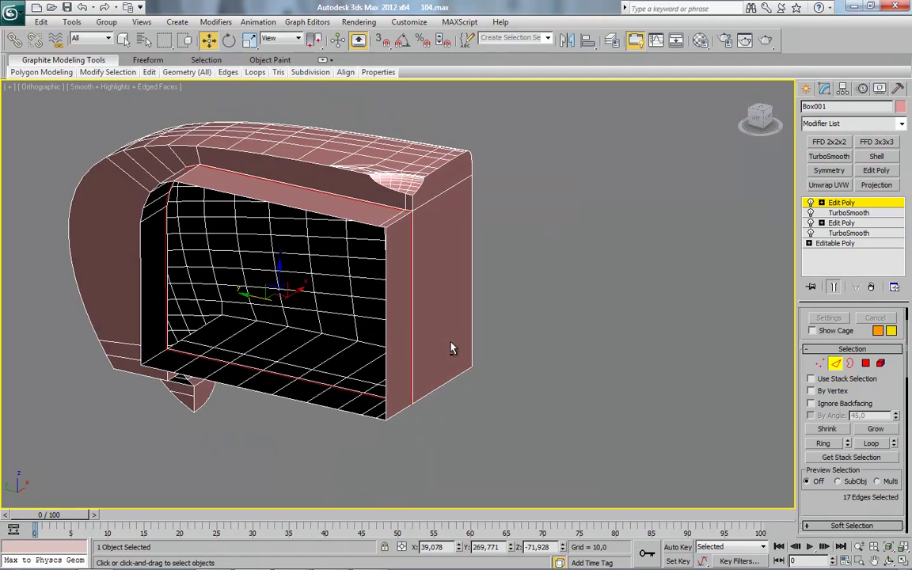
{"action": "scroll", "coordinate": [452, 346], "scroll_direction": "up", "scroll_amount": 4}
{"action": "key", "text": "4"}
{"action": "left_click", "coordinate": [437, 246]}
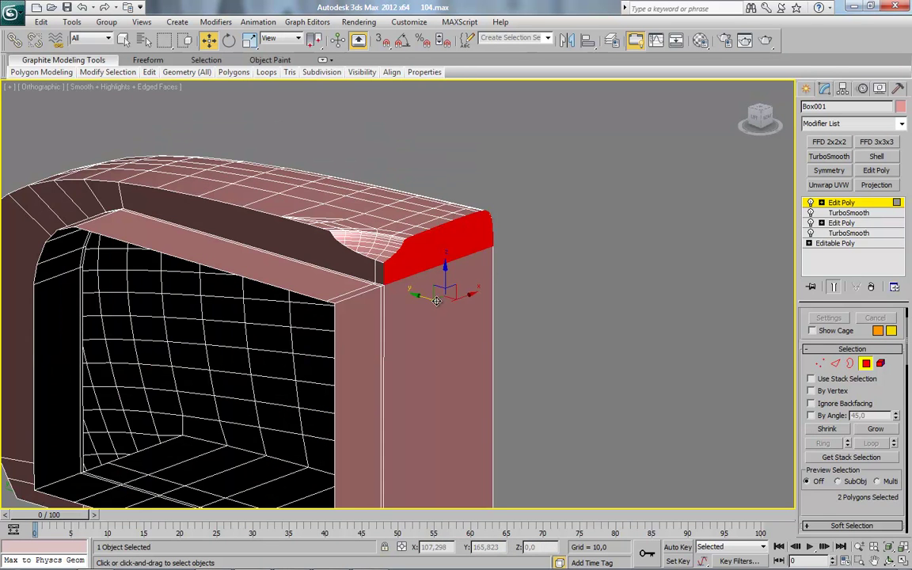
{"action": "scroll", "coordinate": [464, 306], "scroll_direction": "down", "scroll_amount": 4}
{"action": "left_click", "coordinate": [424, 305], "text": "ctrl"}
{"action": "middle_click_drag", "start_coordinate": [431, 374], "coordinate": [413, 302], "text": "alt"}
{"action": "mouse_move", "coordinate": [417, 237]}
{"action": "left_mouse_down", "text": "ctrl"}
{"action": "mouse_move", "coordinate": [396, 297]}
{"action": "mouse_move", "coordinate": [335, 320]}
{"action": "mouse_move", "coordinate": [264, 398]}
{"action": "left_mouse_up", "text": "ctrl"}
{"action": "scroll", "coordinate": [264, 398], "scroll_direction": "up", "scroll_amount": 5}
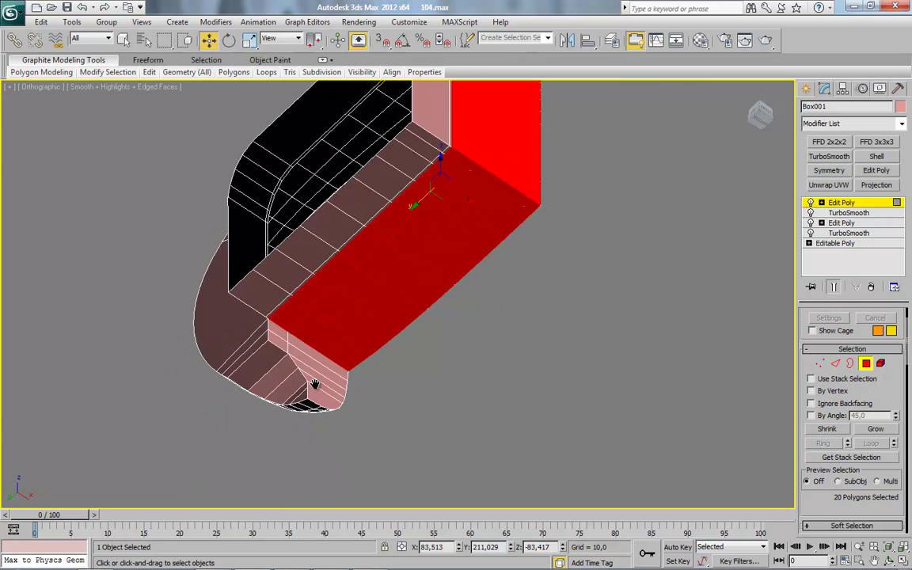
Add the stepped lower corner polygons, the flat side polygons around the rim and the narrow polygon below the scoop to the selection.
{"action": "mouse_move", "coordinate": [228, 325]}
{"action": "left_mouse_down", "text": "ctrl"}
{"action": "mouse_move", "coordinate": [198, 336]}
{"action": "mouse_move", "coordinate": [243, 378]}
{"action": "mouse_move", "coordinate": [276, 444]}
{"action": "left_mouse_up", "text": "ctrl"}
{"action": "middle_click_drag", "start_coordinate": [372, 408], "coordinate": [417, 262], "text": "alt"}
{"action": "scroll", "coordinate": [382, 399], "scroll_direction": "down", "scroll_amount": 5}
{"action": "scroll", "coordinate": [330, 309], "scroll_direction": "up", "scroll_amount": 2}
{"action": "left_click_drag", "start_coordinate": [315, 307], "coordinate": [313, 257], "text": "ctrl"}
{"action": "middle_click_drag", "start_coordinate": [322, 161], "coordinate": [272, 236], "text": "alt"}
{"action": "mouse_move", "coordinate": [272, 236]}
{"action": "left_mouse_down", "text": "ctrl"}
{"action": "mouse_move", "coordinate": [305, 204]}
{"action": "mouse_move", "coordinate": [365, 190]}
{"action": "left_mouse_up", "text": "ctrl"}
{"action": "middle_click_drag", "start_coordinate": [530, 264], "coordinate": [472, 250], "text": "alt"}
{"action": "scroll", "coordinate": [532, 236], "scroll_direction": "up", "scroll_amount": 2}
{"action": "middle_click_drag", "start_coordinate": [533, 236], "coordinate": [464, 277]}
{"action": "scroll", "coordinate": [466, 261], "scroll_direction": "up", "scroll_amount": 2}
{"action": "left_click", "coordinate": [481, 225], "text": "ctrl"}
{"action": "scroll", "coordinate": [483, 238], "scroll_direction": "up", "scroll_amount": 3}
{"action": "middle_click_drag", "start_coordinate": [483, 241], "coordinate": [484, 303]}
Try to inset the selected polygons by 1,805 and exclude the narrow polygon below the scoop.
{"action": "right_click", "coordinate": [540, 171]}
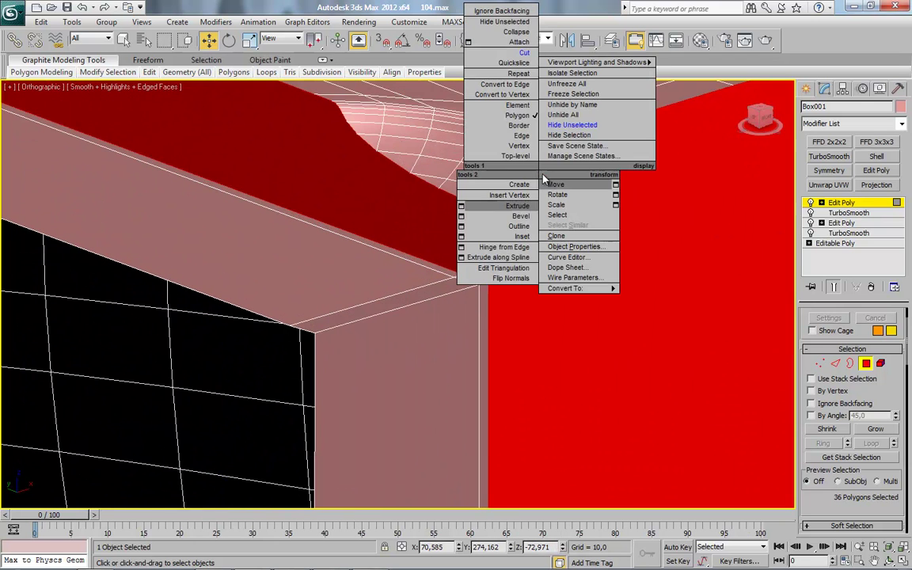
{"action": "left_click", "coordinate": [460, 237]}
{"action": "middle_click_drag", "start_coordinate": [535, 283], "coordinate": [514, 284]}
{"action": "left_click_drag", "start_coordinate": [417, 320], "coordinate": [420, 319]}
{"action": "scroll", "coordinate": [476, 325], "scroll_direction": "up", "scroll_amount": 5}
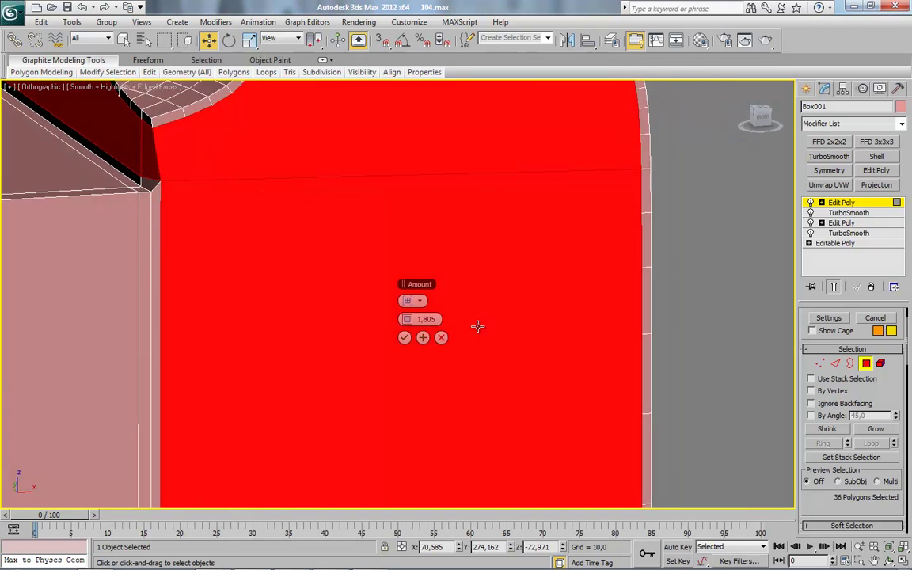
{"action": "scroll", "coordinate": [503, 334], "scroll_direction": "down", "scroll_amount": 5}
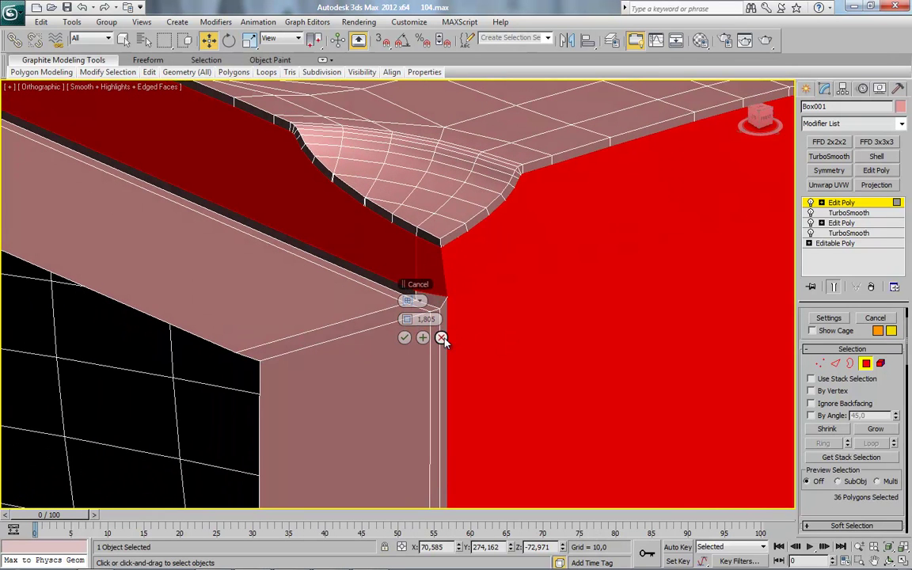
{"action": "left_click", "coordinate": [434, 262], "text": "alt"}
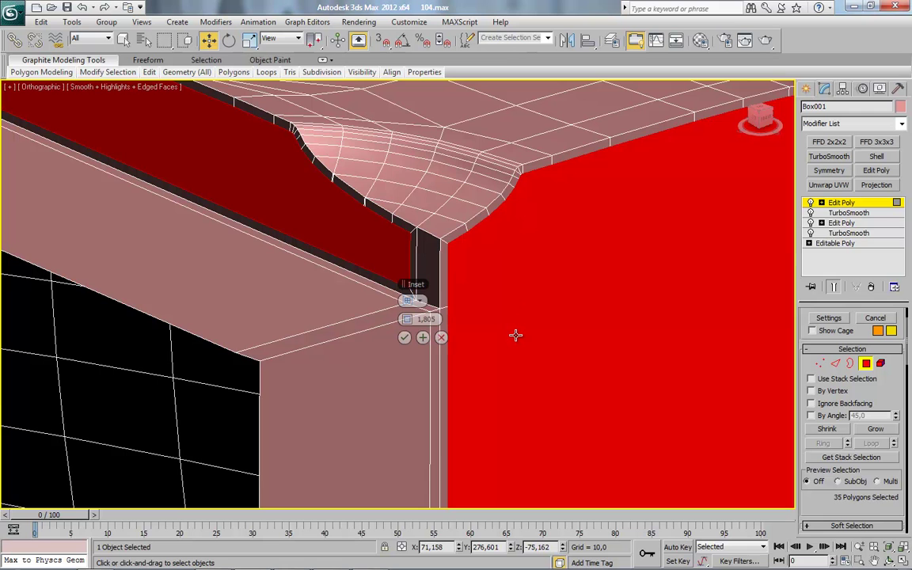
{"action": "middle_click_drag", "start_coordinate": [515, 335], "coordinate": [504, 330]}
{"action": "key", "text": "ctrl+z"}
{"action": "key", "text": "ctrl+z"}
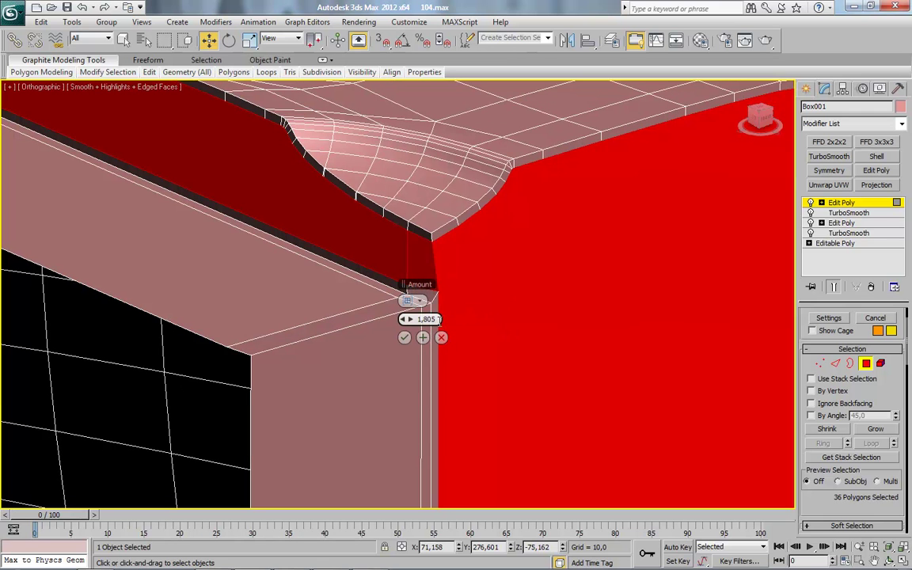
Inset the polygon selection by 1,805, leaving out the narrow polygon below the scoop.
{"action": "right_click", "coordinate": [475, 254]}
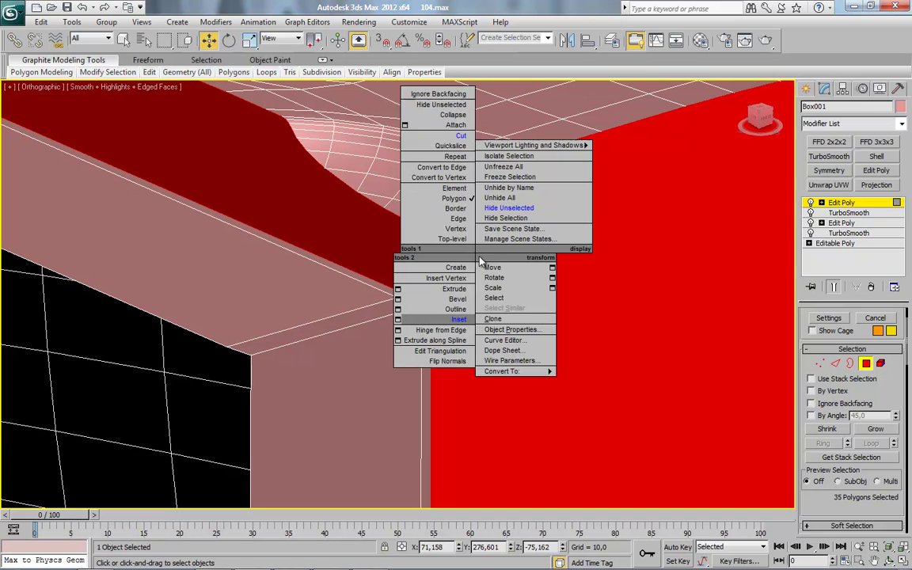
{"action": "left_click", "coordinate": [401, 321]}
{"action": "left_click_drag", "start_coordinate": [406, 326], "coordinate": [411, 318]}
{"action": "middle_click_drag", "start_coordinate": [582, 421], "coordinate": [685, 252], "text": "alt"}
{"action": "middle_click_drag", "start_coordinate": [388, 341], "coordinate": [393, 311], "text": "alt"}
{"action": "scroll", "coordinate": [393, 311], "scroll_direction": "up", "scroll_amount": 4}
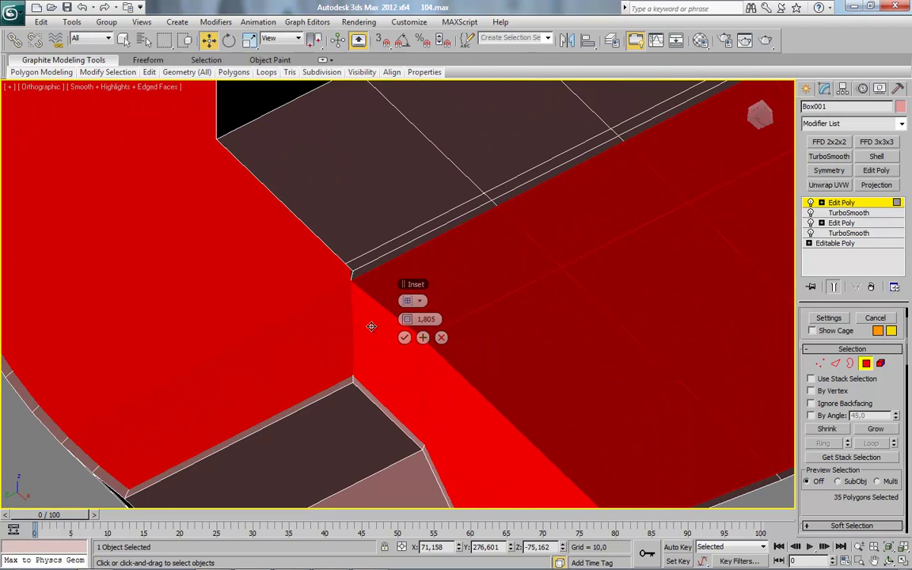
Deselect the wall polygons of the stepped lower corner so they are excluded from the inset, and apply it.
{"action": "left_click", "coordinate": [371, 326], "text": "alt"}
{"action": "left_click", "coordinate": [361, 366], "text": "alt"}
{"action": "middle_click_drag", "start_coordinate": [374, 352], "coordinate": [183, 289], "text": "alt"}
{"action": "left_click", "coordinate": [361, 319], "text": "alt"}
{"action": "left_click", "coordinate": [459, 408], "text": "alt"}
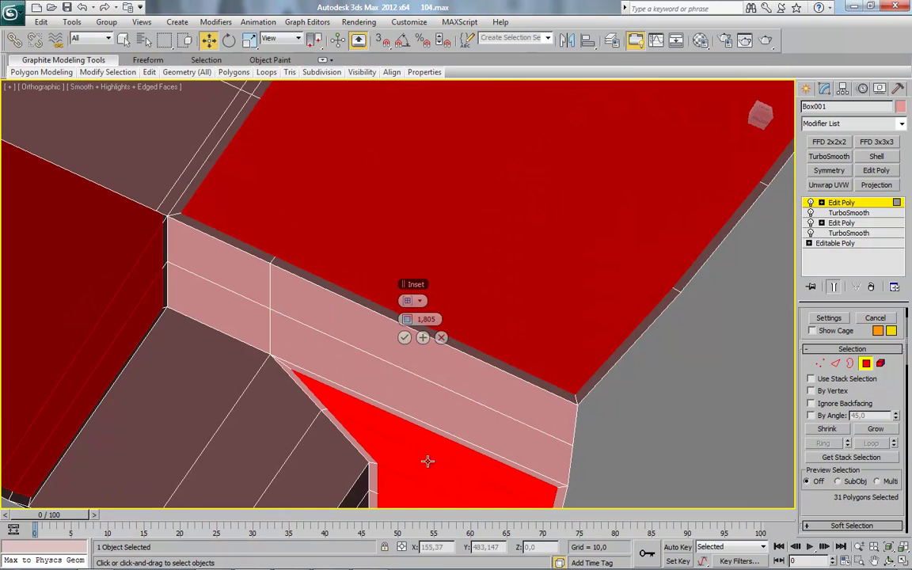
{"action": "middle_click_drag", "start_coordinate": [428, 461], "coordinate": [425, 362]}
{"action": "left_click", "coordinate": [428, 364], "text": "alt"}
{"action": "left_click", "coordinate": [424, 396], "text": "alt"}
{"action": "left_click", "coordinate": [444, 362], "text": "alt"}
{"action": "scroll", "coordinate": [492, 376], "scroll_direction": "down", "scroll_amount": 4}
{"action": "middle_click_drag", "start_coordinate": [485, 379], "coordinate": [317, 330], "text": "alt"}
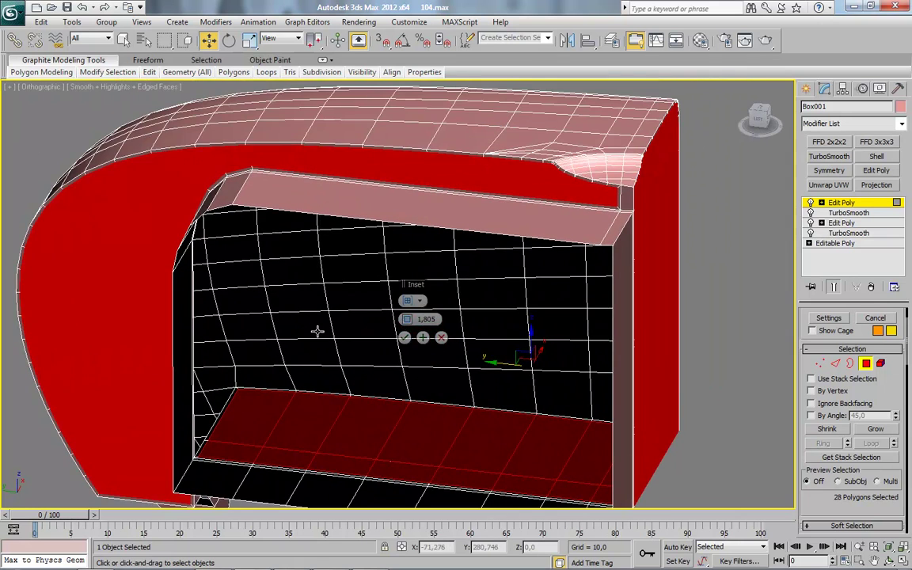
{"action": "left_click", "coordinate": [406, 339]}
Cut edges across the narrow polygon below the scoop, continuing the inset lines near its upper and lower ends.
{"action": "middle_click_drag", "start_coordinate": [587, 303], "coordinate": [474, 320], "text": "alt"}
{"action": "scroll", "coordinate": [471, 322], "scroll_direction": "up", "scroll_amount": 5}
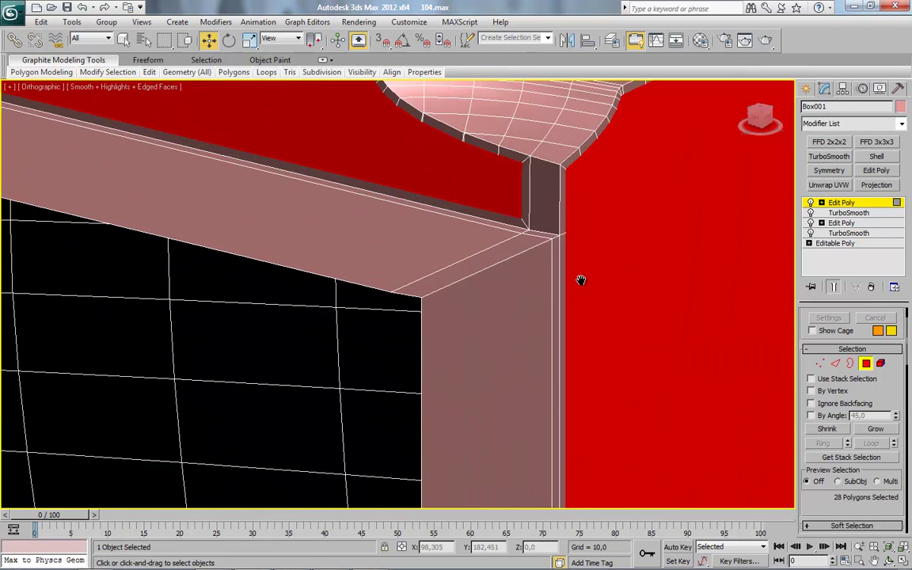
{"action": "middle_click_drag", "start_coordinate": [580, 280], "coordinate": [354, 259]}
{"action": "scroll", "coordinate": [358, 262], "scroll_direction": "up", "scroll_amount": 3}
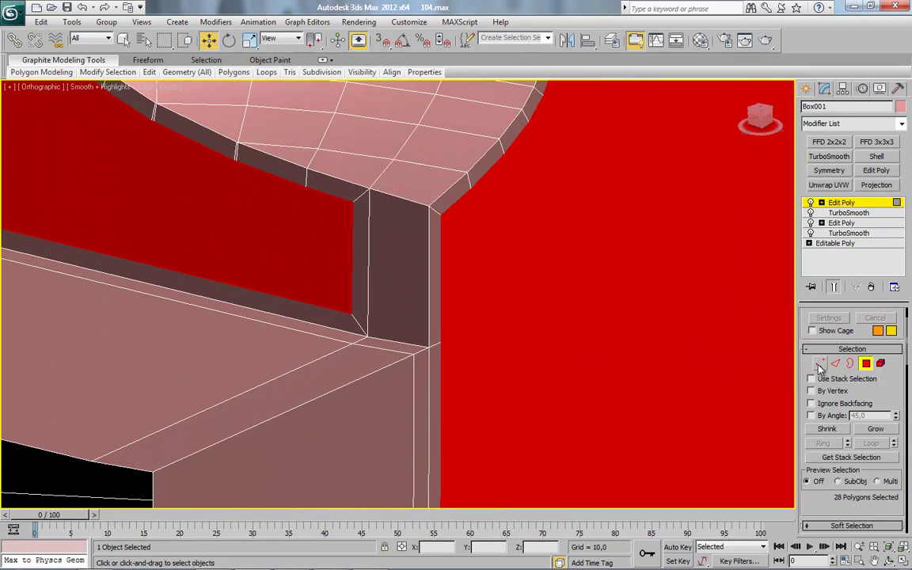
{"action": "left_click", "coordinate": [819, 363]}
{"action": "right_click", "coordinate": [509, 237]}
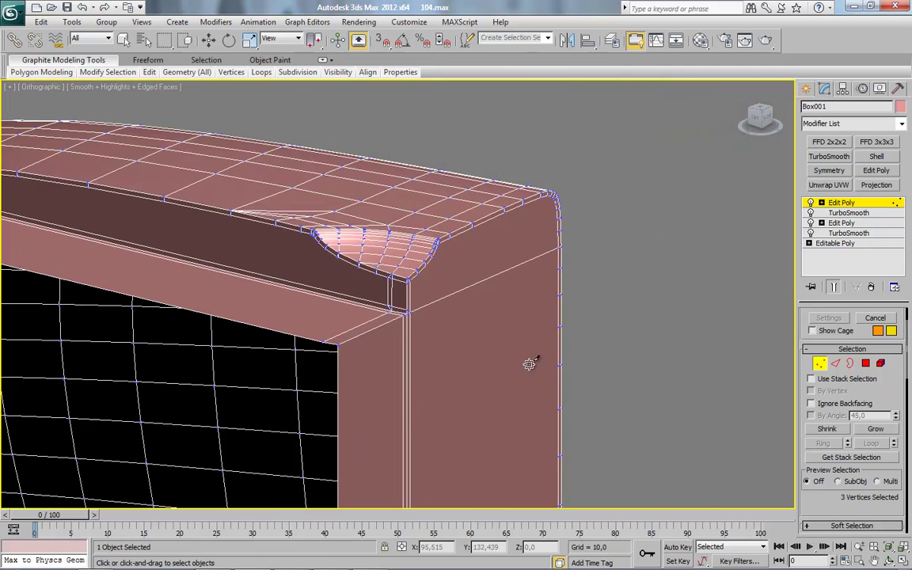
Target weld the two inset corner vertices beside the narrow polygon onto the neighbouring cut vertices.
{"action": "middle_click_drag", "start_coordinate": [529, 364], "coordinate": [490, 363], "text": "alt"}
{"action": "middle_click_drag", "start_coordinate": [418, 361], "coordinate": [465, 339]}
{"action": "scroll", "coordinate": [399, 349], "scroll_direction": "up", "scroll_amount": 3}
{"action": "scroll", "coordinate": [455, 340], "scroll_direction": "up", "scroll_amount": 2}
{"action": "middle_click_drag", "start_coordinate": [387, 355], "coordinate": [424, 264]}
{"action": "scroll", "coordinate": [432, 205], "scroll_direction": "down", "scroll_amount": 2}
{"action": "scroll", "coordinate": [413, 277], "scroll_direction": "up", "scroll_amount": 4}
{"action": "middle_click_drag", "start_coordinate": [431, 203], "coordinate": [413, 296]}
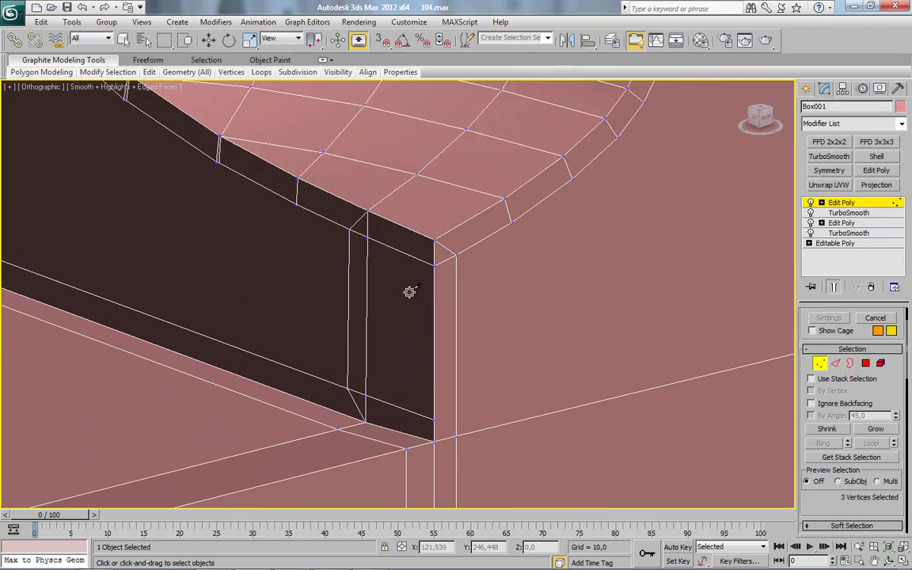
{"action": "right_click", "coordinate": [432, 233]}
{"action": "left_click", "coordinate": [349, 230]}
{"action": "left_click", "coordinate": [367, 238]}
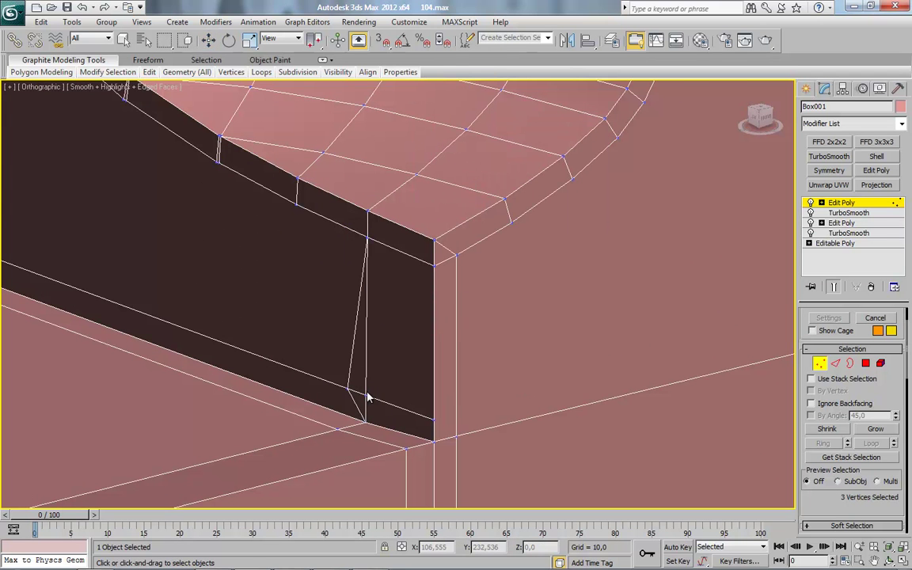
{"action": "middle_click_drag", "start_coordinate": [367, 395], "coordinate": [357, 393], "text": "alt"}
{"action": "scroll", "coordinate": [373, 365], "scroll_direction": "down", "scroll_amount": 5}
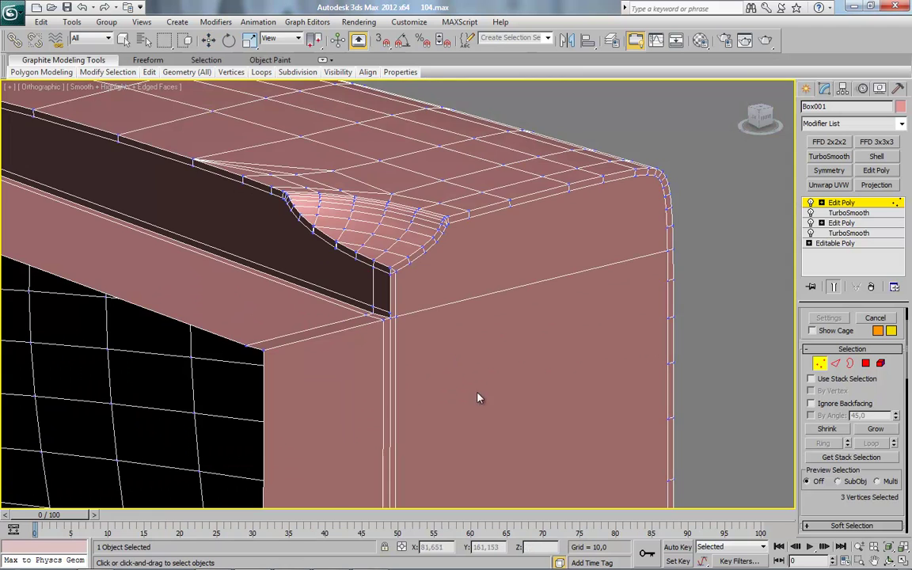
Cut a supporting edge just inside the curved border of the lower lobe and continue it around its tip.
{"action": "middle_click_drag", "start_coordinate": [479, 431], "coordinate": [392, 224]}
{"action": "middle_click_drag", "start_coordinate": [429, 410], "coordinate": [476, 327], "text": "alt"}
{"action": "middle_click_drag", "start_coordinate": [440, 363], "coordinate": [448, 259], "text": "alt"}
{"action": "scroll", "coordinate": [388, 332], "scroll_direction": "down", "scroll_amount": 3}
{"action": "middle_click_drag", "start_coordinate": [482, 368], "coordinate": [430, 287]}
{"action": "middle_click_drag", "start_coordinate": [435, 233], "coordinate": [412, 220]}
{"action": "scroll", "coordinate": [425, 270], "scroll_direction": "up", "scroll_amount": 4}
{"action": "right_click", "coordinate": [524, 293]}
{"action": "right_click", "coordinate": [490, 283]}
{"action": "left_click", "coordinate": [477, 166]}
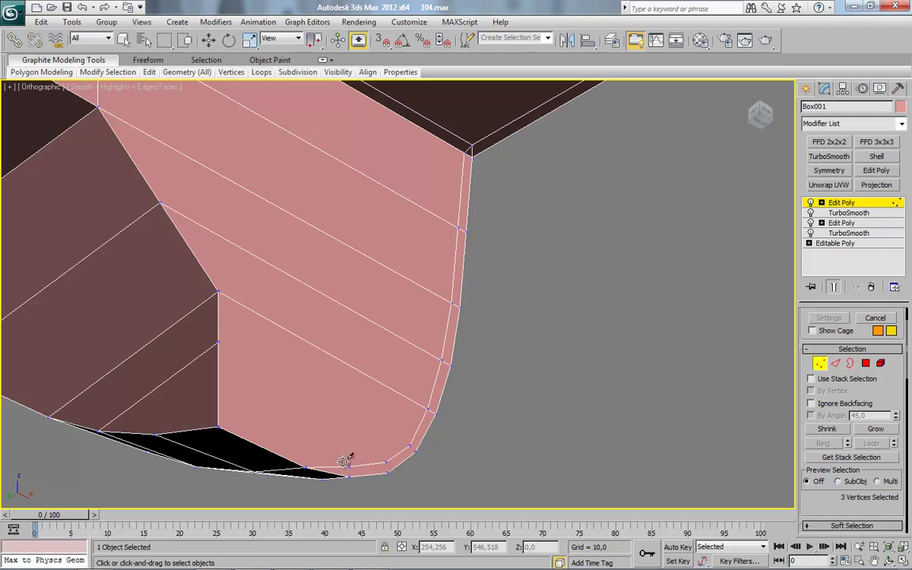
{"action": "left_click", "coordinate": [308, 458]}
{"action": "left_click", "coordinate": [219, 416]}
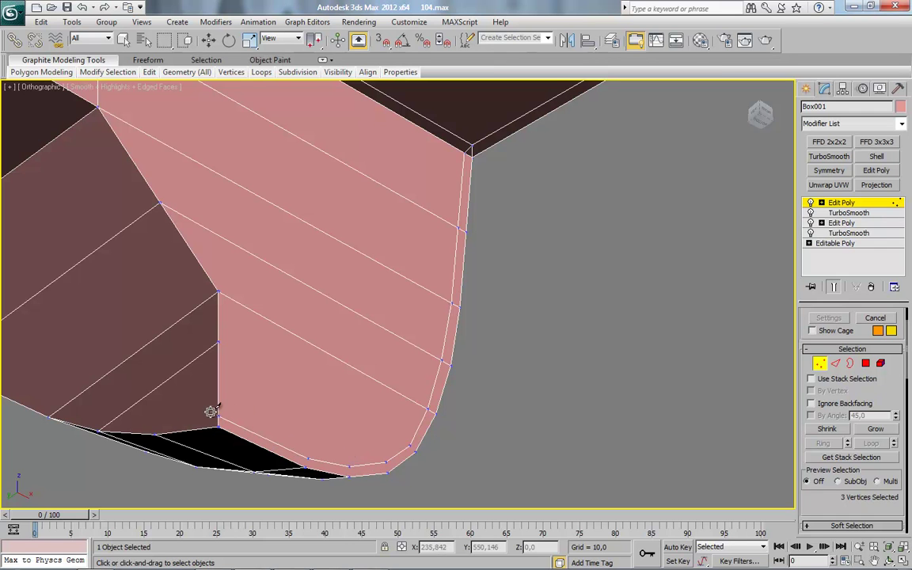
{"action": "left_click", "coordinate": [156, 424]}
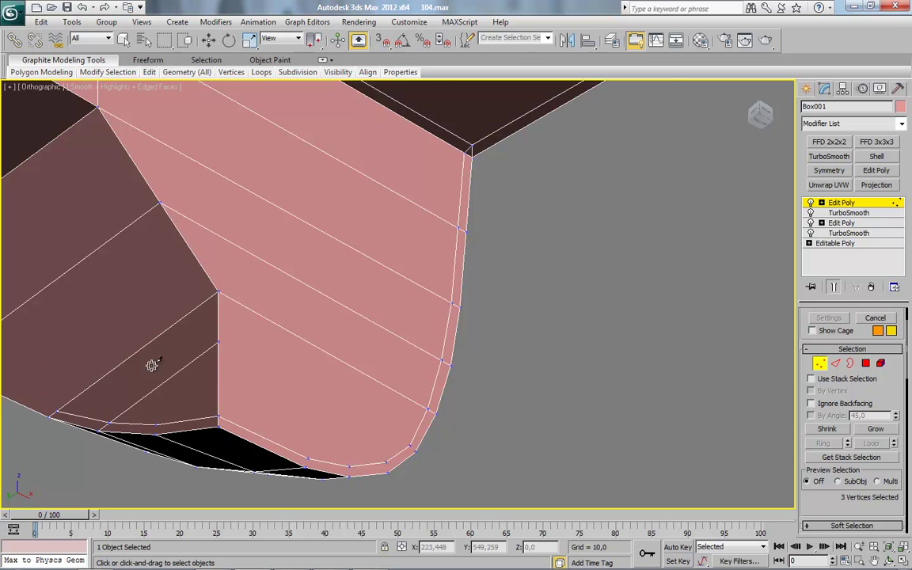
Continue the supporting cut along the outer border of the stepped lower polygons to the inset corner.
{"action": "middle_click_drag", "start_coordinate": [192, 363], "coordinate": [247, 466]}
{"action": "middle_click_drag", "start_coordinate": [340, 394], "coordinate": [447, 518]}
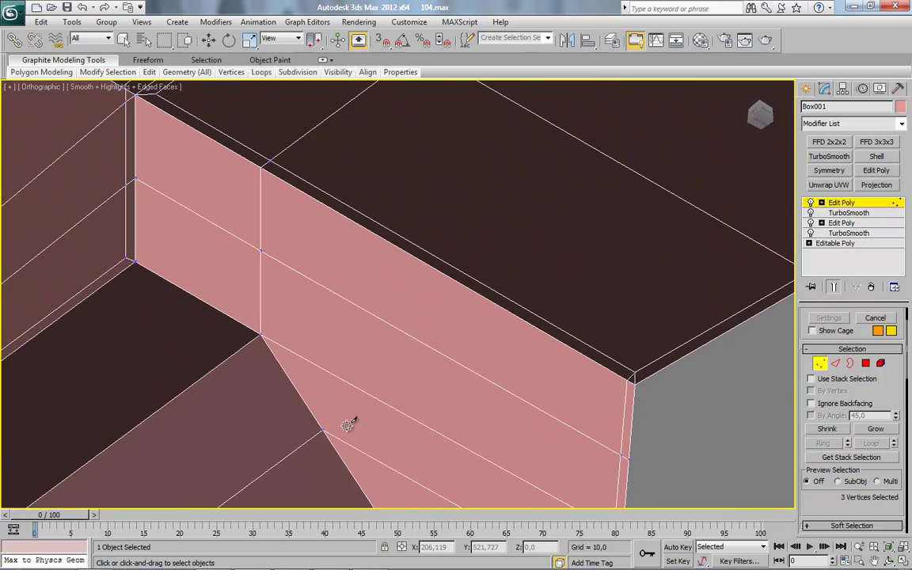
{"action": "middle_click_drag", "start_coordinate": [336, 427], "coordinate": [403, 487]}
{"action": "middle_click_drag", "start_coordinate": [368, 443], "coordinate": [490, 407], "text": "alt"}
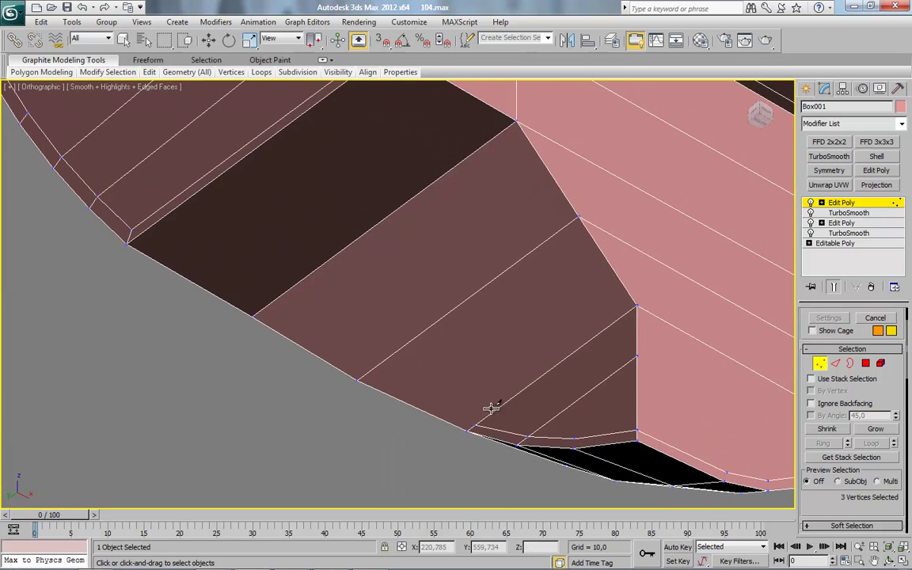
{"action": "left_click", "coordinate": [258, 311]}
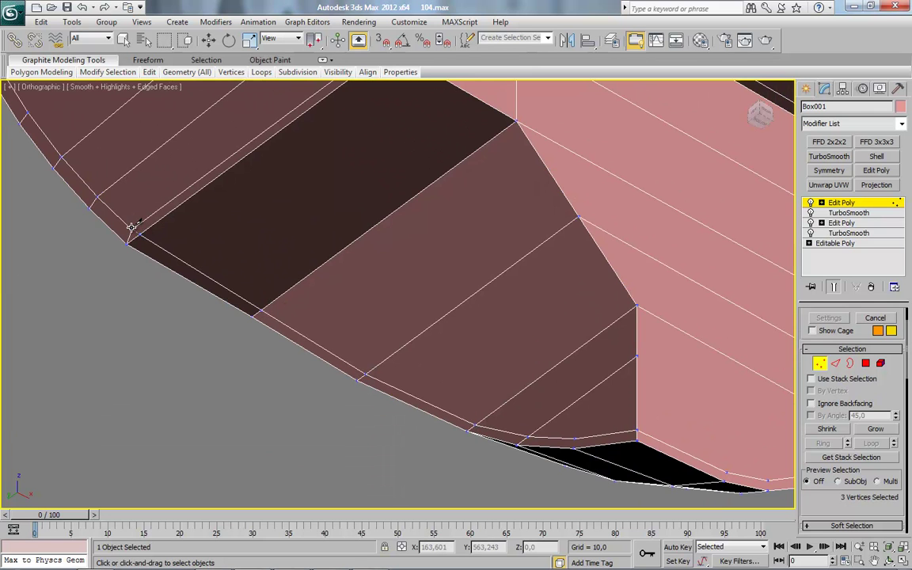
Target weld the end vertex of the supporting cut and the adjacent inset corner vertex together.
{"action": "middle_click_drag", "start_coordinate": [206, 208], "coordinate": [264, 334]}
{"action": "middle_click_drag", "start_coordinate": [328, 243], "coordinate": [424, 281], "text": "alt"}
{"action": "scroll", "coordinate": [395, 256], "scroll_direction": "up", "scroll_amount": 3}
{"action": "right_click", "coordinate": [395, 255]}
{"action": "right_click", "coordinate": [328, 234]}
{"action": "left_click", "coordinate": [306, 320]}
{"action": "left_click", "coordinate": [270, 288]}
{"action": "left_click", "coordinate": [282, 295]}
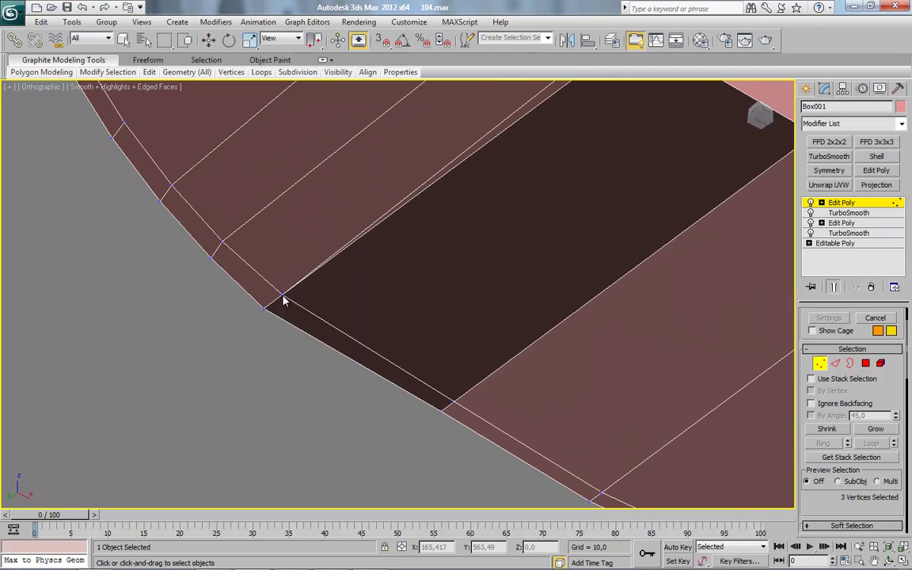
Cut a supporting edge along the inner border of the stepped wall polygons on the underside.
{"action": "scroll", "coordinate": [282, 300], "scroll_direction": "down", "scroll_amount": 5}
{"action": "middle_click_drag", "start_coordinate": [566, 286], "coordinate": [361, 342]}
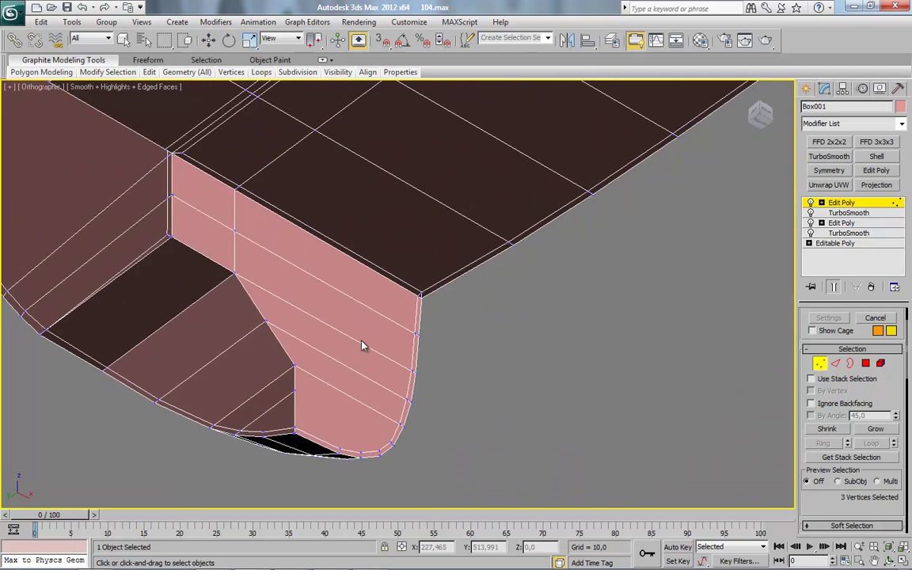
{"action": "scroll", "coordinate": [384, 336], "scroll_direction": "up", "scroll_amount": 5}
{"action": "scroll", "coordinate": [455, 298], "scroll_direction": "down", "scroll_amount": 5}
{"action": "middle_click_drag", "start_coordinate": [460, 311], "coordinate": [414, 325], "text": "alt"}
{"action": "scroll", "coordinate": [413, 348], "scroll_direction": "up", "scroll_amount": 5}
{"action": "right_click", "coordinate": [519, 255]}
{"action": "right_click", "coordinate": [503, 230]}
{"action": "right_click", "coordinate": [504, 231]}
{"action": "left_click", "coordinate": [470, 177]}
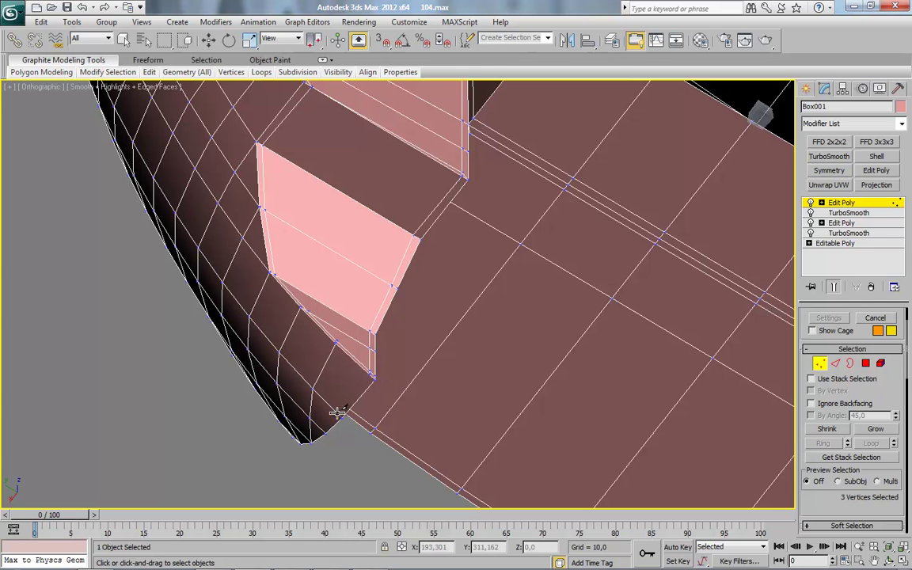
Target weld the neighbouring vertices where the inner supporting cut meets the inset corner.
{"action": "scroll", "coordinate": [388, 320], "scroll_direction": "down", "scroll_amount": 3}
{"action": "middle_click_drag", "start_coordinate": [356, 304], "coordinate": [352, 311], "text": "alt"}
{"action": "scroll", "coordinate": [362, 345], "scroll_direction": "up", "scroll_amount": 6}
{"action": "right_click", "coordinate": [474, 234]}
{"action": "right_click", "coordinate": [475, 235]}
{"action": "left_click", "coordinate": [451, 315]}
{"action": "left_click", "coordinate": [415, 251]}
{"action": "left_click", "coordinate": [415, 258]}
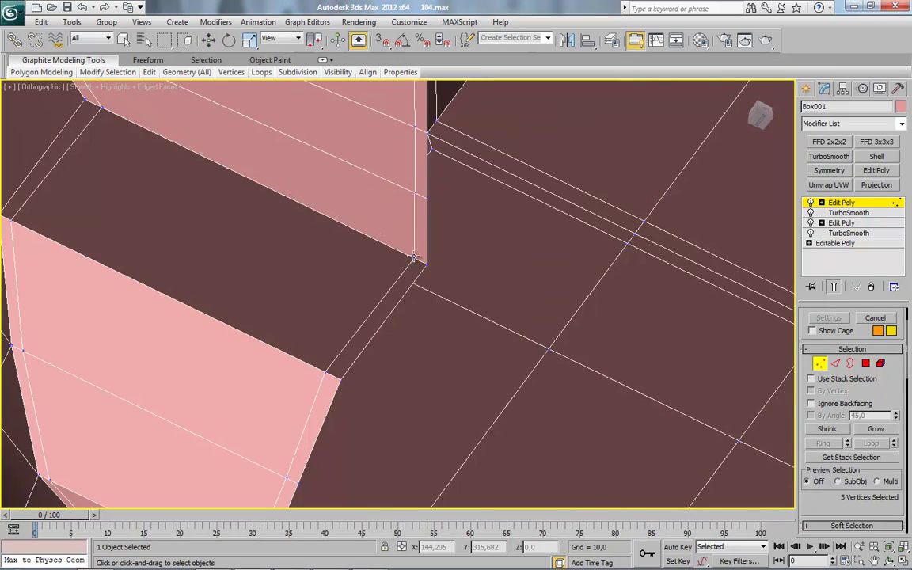
Cut a supporting edge on the curved outer wall alongside the notch's vertical border, from the lower tip up to the notch corner.
{"action": "scroll", "coordinate": [415, 259], "scroll_direction": "down", "scroll_amount": 5}
{"action": "scroll", "coordinate": [411, 217], "scroll_direction": "down", "scroll_amount": 4}
{"action": "middle_click_drag", "start_coordinate": [411, 216], "coordinate": [645, 236], "text": "alt"}
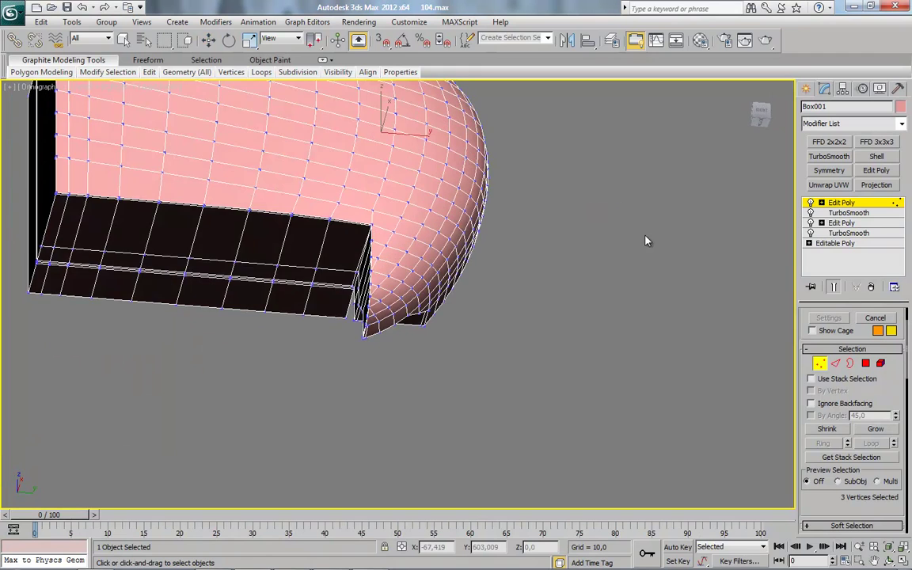
{"action": "left_click", "coordinate": [750, 124]}
{"action": "scroll", "coordinate": [447, 352], "scroll_direction": "up", "scroll_amount": 5}
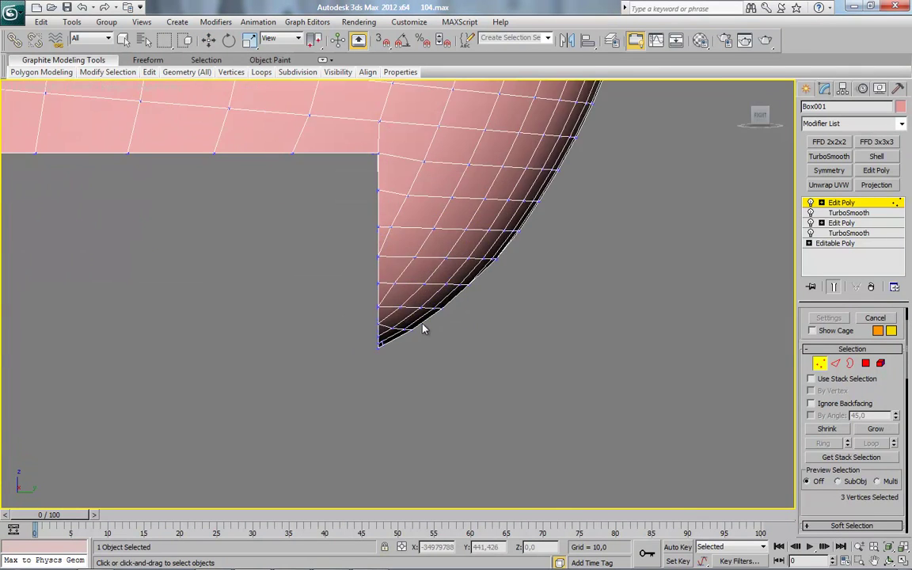
{"action": "middle_click_drag", "start_coordinate": [473, 254], "coordinate": [476, 276]}
{"action": "right_click", "coordinate": [497, 249]}
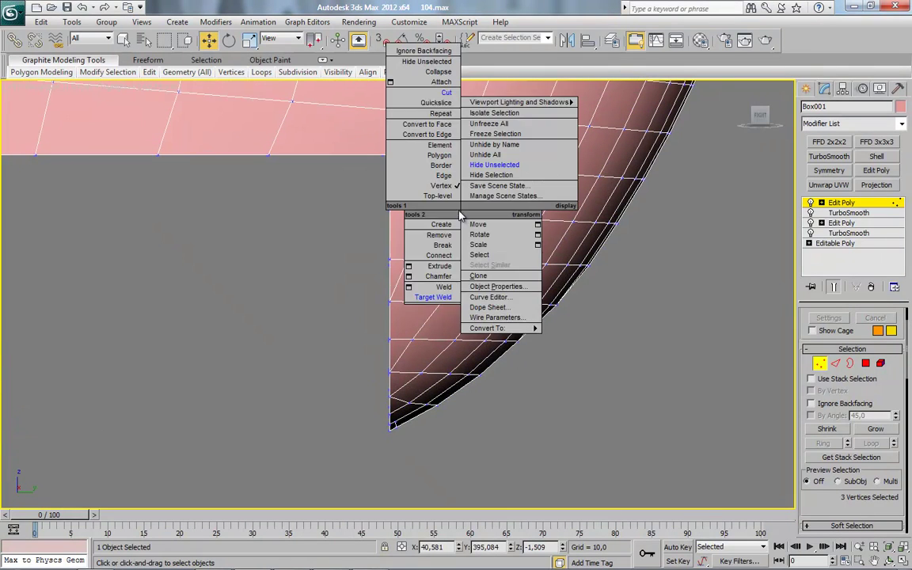
{"action": "left_click", "coordinate": [434, 354]}
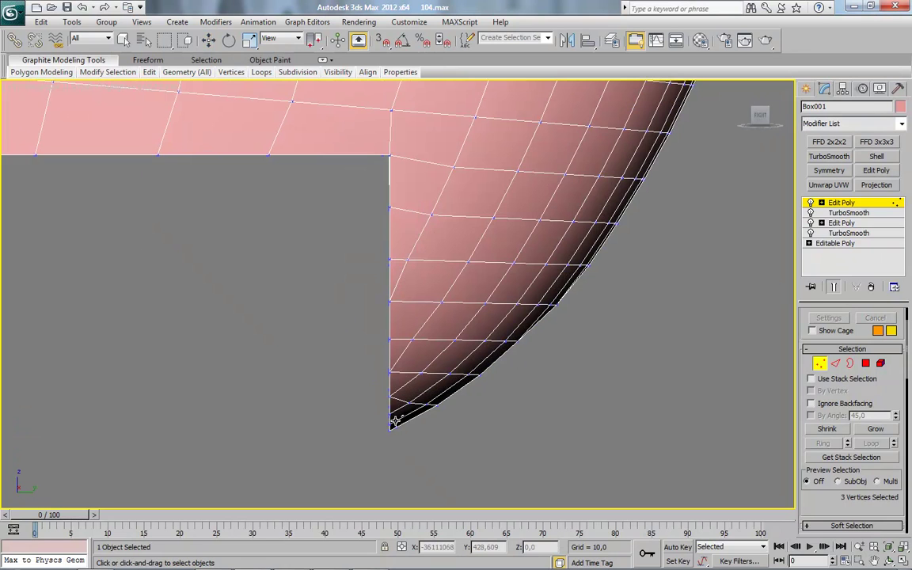
{"action": "left_click", "coordinate": [399, 156]}
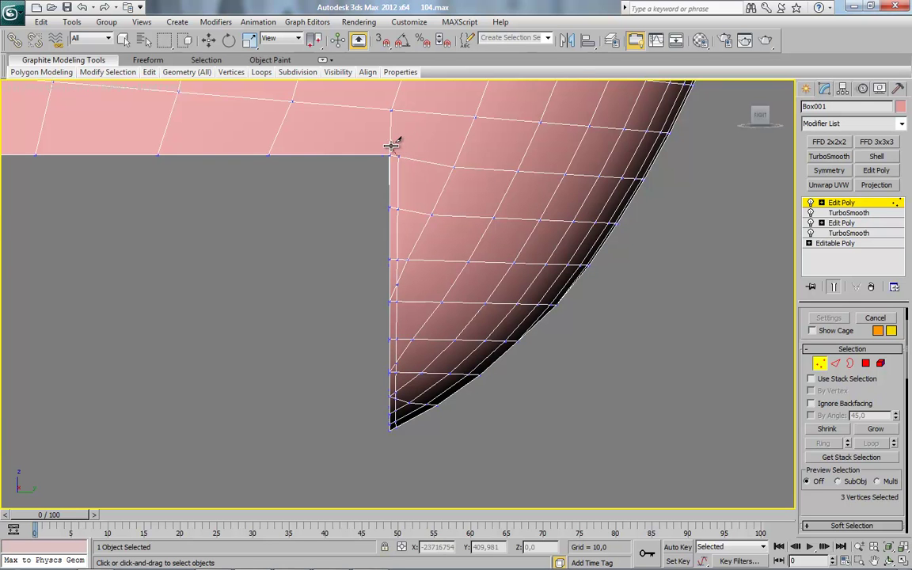
Continue the supporting cut along the outer wall's lower border above the notch, from the notch corner to its far end.
{"action": "middle_click_drag", "start_coordinate": [215, 239], "coordinate": [653, 316]}
{"action": "scroll", "coordinate": [653, 317], "scroll_direction": "down", "scroll_amount": 2}
{"action": "middle_click_drag", "start_coordinate": [492, 306], "coordinate": [448, 314]}
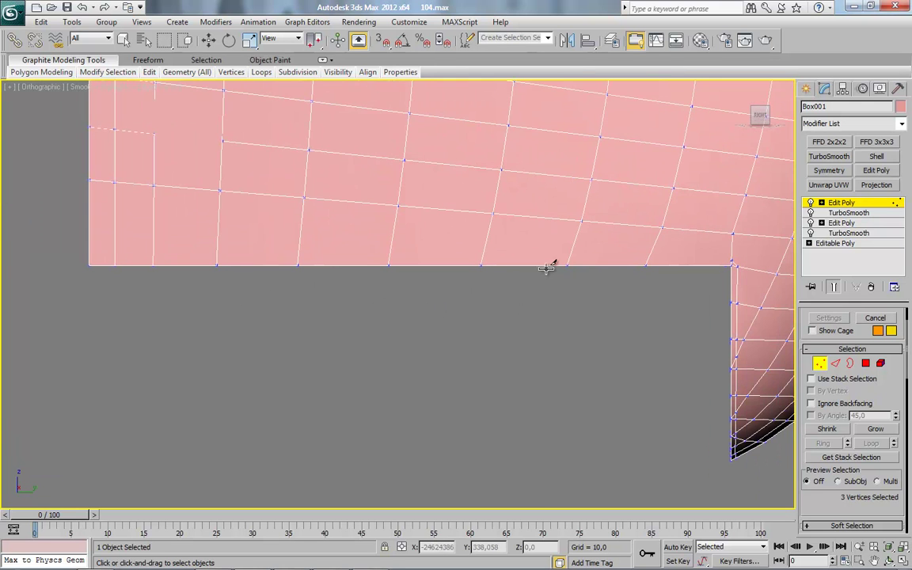
{"action": "left_click", "coordinate": [732, 258]}
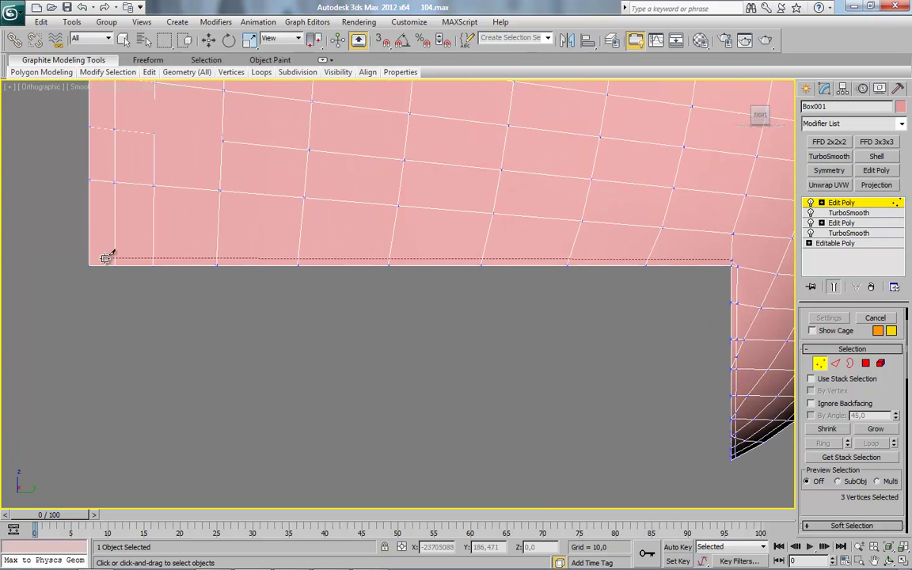
{"action": "left_click", "coordinate": [90, 258]}
{"action": "middle_click_drag", "start_coordinate": [146, 306], "coordinate": [339, 383], "text": "alt"}
{"action": "left_click", "coordinate": [570, 307]}
{"action": "left_click", "coordinate": [250, 273]}
Collapse the short diagonal edge where the two supporting cuts meet at the notch corner.
{"action": "middle_click_drag", "start_coordinate": [356, 370], "coordinate": [409, 348], "text": "alt"}
{"action": "scroll", "coordinate": [418, 345], "scroll_direction": "up", "scroll_amount": 4}
{"action": "scroll", "coordinate": [410, 350], "scroll_direction": "up", "scroll_amount": 3}
{"action": "left_click", "coordinate": [836, 363]}
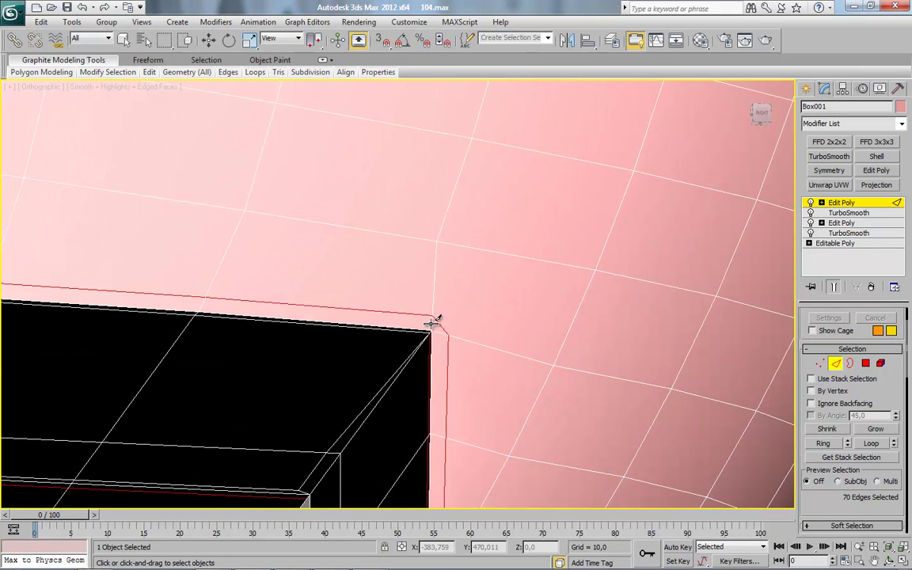
{"action": "left_click", "coordinate": [439, 323]}
{"action": "right_click", "coordinate": [493, 282]}
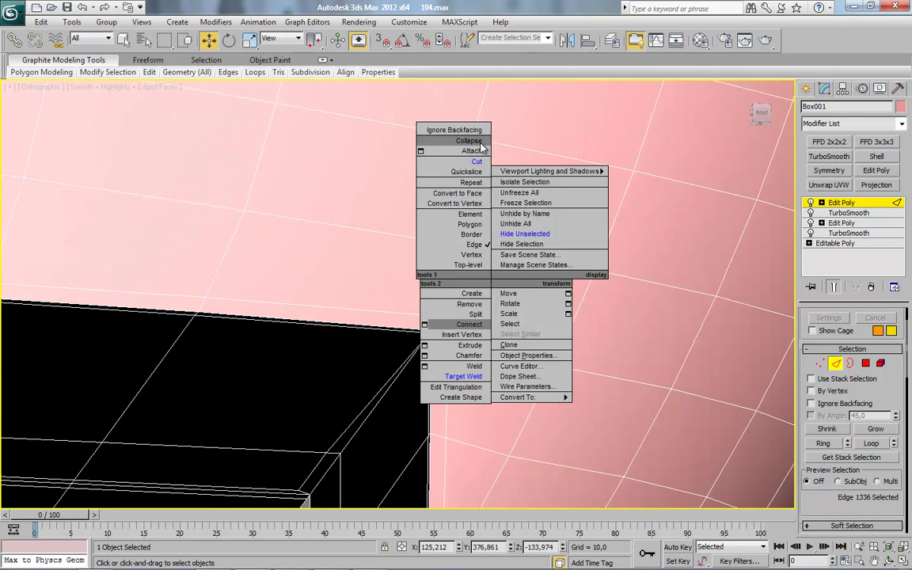
{"action": "left_click", "coordinate": [479, 143]}
{"action": "left_click", "coordinate": [372, 557]}
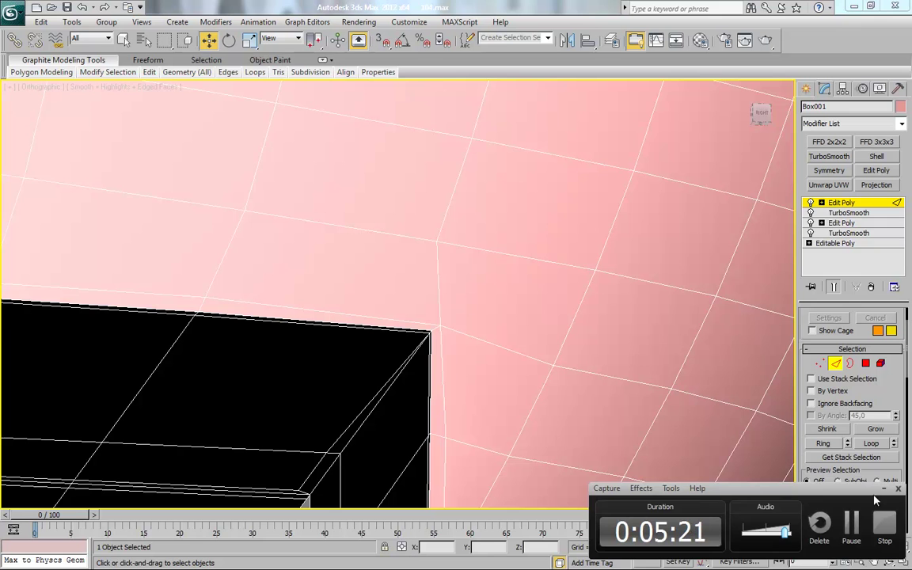
Move the collapsed vertex at the notch corner slightly to line it up with the supporting cuts.
{"action": "middle_click_drag", "start_coordinate": [509, 507], "coordinate": [505, 452]}
{"action": "left_click", "coordinate": [819, 362]}
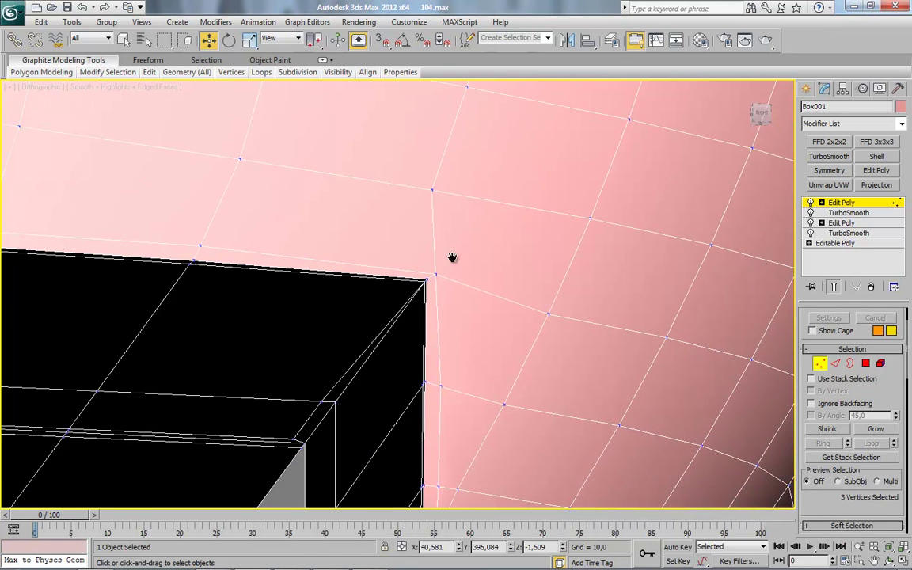
{"action": "middle_click_drag", "start_coordinate": [451, 257], "coordinate": [453, 325]}
{"action": "left_click", "coordinate": [437, 341]}
{"action": "scroll", "coordinate": [820, 488], "scroll_direction": "down", "scroll_amount": 5}
{"action": "scroll", "coordinate": [823, 487], "scroll_direction": "down", "scroll_amount": 5}
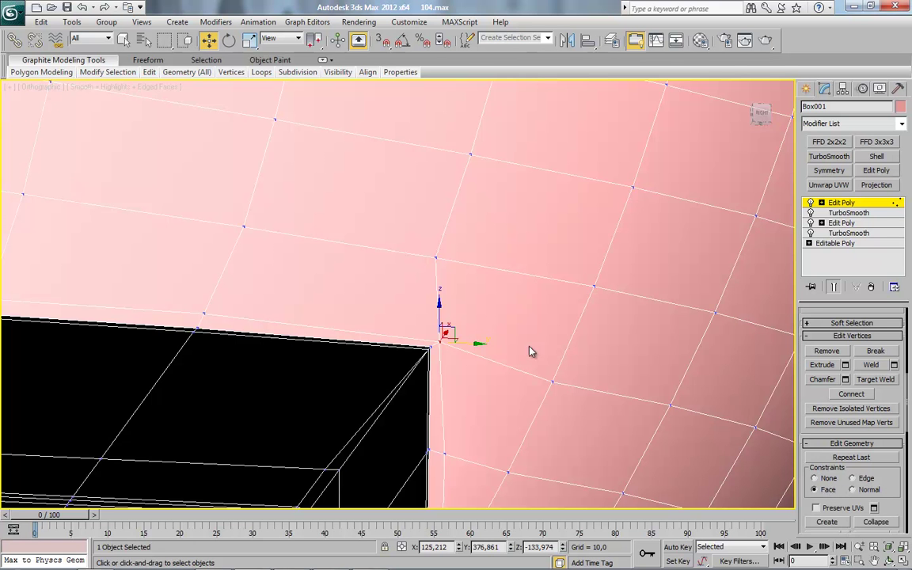
{"action": "left_click_drag", "start_coordinate": [453, 328], "coordinate": [455, 326]}
{"action": "left_click_drag", "start_coordinate": [456, 322], "coordinate": [457, 321]}
{"action": "middle_click_drag", "start_coordinate": [511, 426], "coordinate": [445, 326]}
Target weld the original wall vertices beside the notch onto the neighbouring vertices of the vertical supporting cut.
{"action": "scroll", "coordinate": [467, 301], "scroll_direction": "down", "scroll_amount": 2}
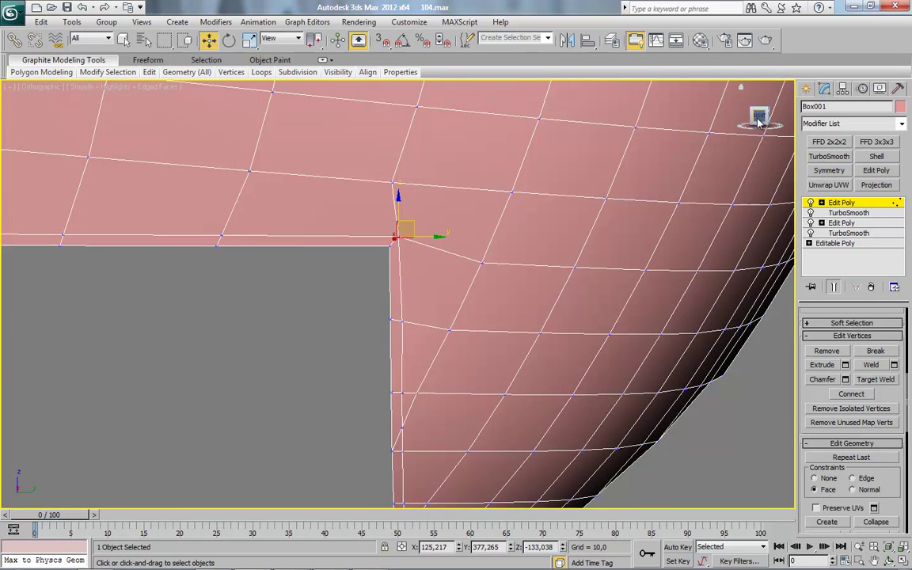
{"action": "left_click", "coordinate": [758, 122]}
{"action": "scroll", "coordinate": [370, 177], "scroll_direction": "down", "scroll_amount": 2}
{"action": "middle_click_drag", "start_coordinate": [534, 301], "coordinate": [412, 215]}
{"action": "scroll", "coordinate": [372, 250], "scroll_direction": "up", "scroll_amount": 5}
{"action": "scroll", "coordinate": [412, 216], "scroll_direction": "up", "scroll_amount": 1}
{"action": "right_click", "coordinate": [428, 194]}
{"action": "left_click", "coordinate": [398, 280]}
{"action": "left_click", "coordinate": [386, 284]}
{"action": "middle_click_drag", "start_coordinate": [404, 395], "coordinate": [430, 269]}
{"action": "scroll", "coordinate": [443, 380], "scroll_direction": "down", "scroll_amount": 3}
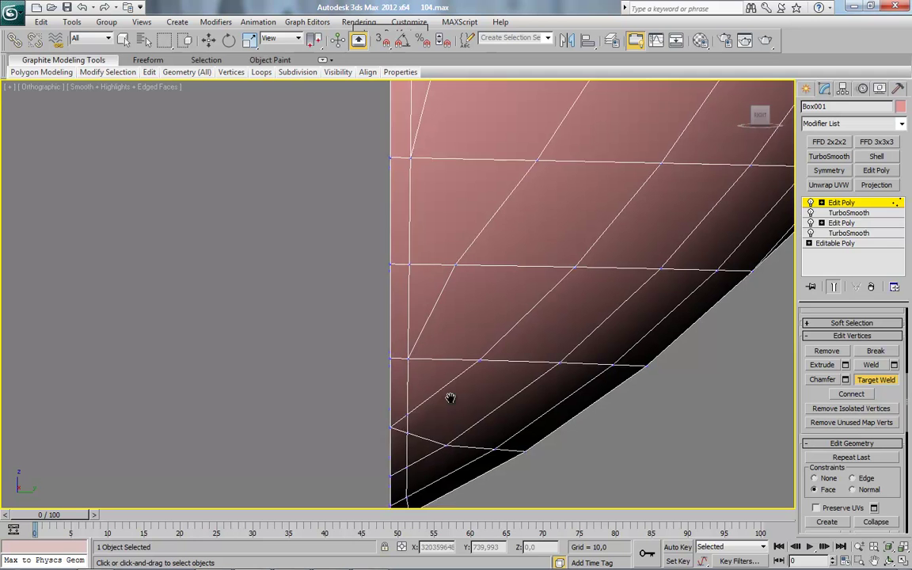
{"action": "key", "text": "w"}
Collapse the short edge between the wall mesh and the supporting cut near the lower tip.
{"action": "scroll", "coordinate": [812, 349], "scroll_direction": "up", "scroll_amount": 5}
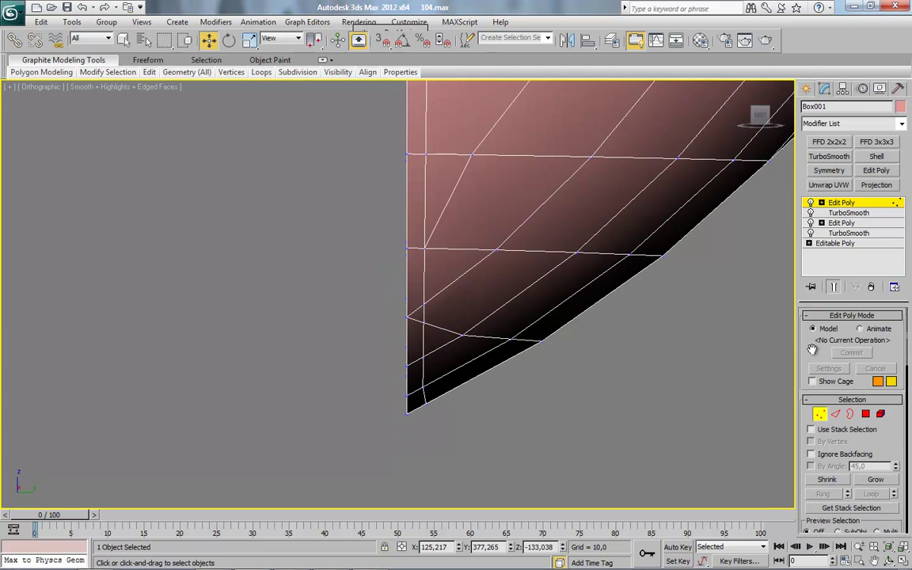
{"action": "left_click", "coordinate": [837, 414]}
{"action": "right_click", "coordinate": [473, 293]}
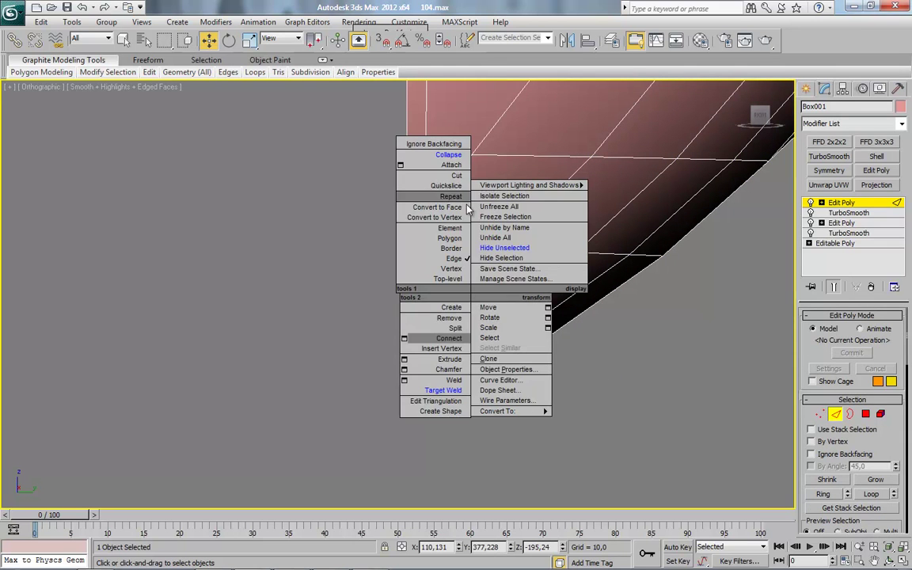
{"action": "left_click", "coordinate": [454, 157]}
Select the ring of edges along the shell's outer border, leaving out the edges around the front dimple.
{"action": "scroll", "coordinate": [558, 366], "scroll_direction": "down", "scroll_amount": 5}
{"action": "middle_click_drag", "start_coordinate": [557, 366], "coordinate": [476, 396], "text": "alt"}
{"action": "scroll", "coordinate": [496, 355], "scroll_direction": "down", "scroll_amount": 1}
{"action": "scroll", "coordinate": [420, 326], "scroll_direction": "down", "scroll_amount": 6}
{"action": "mouse_move", "coordinate": [419, 325]}
{"action": "middle_mouse_down", "text": "alt"}
{"action": "mouse_move", "coordinate": [422, 342]}
{"action": "mouse_move", "coordinate": [411, 331]}
{"action": "mouse_move", "coordinate": [420, 321]}
{"action": "middle_mouse_up", "text": "alt"}
{"action": "scroll", "coordinate": [411, 337], "scroll_direction": "up", "scroll_amount": 3}
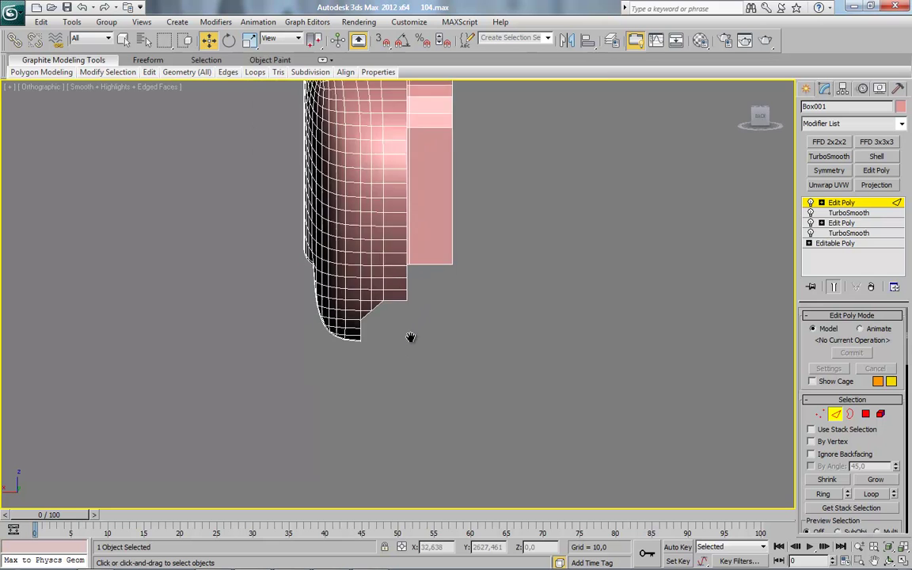
{"action": "left_click", "coordinate": [748, 119]}
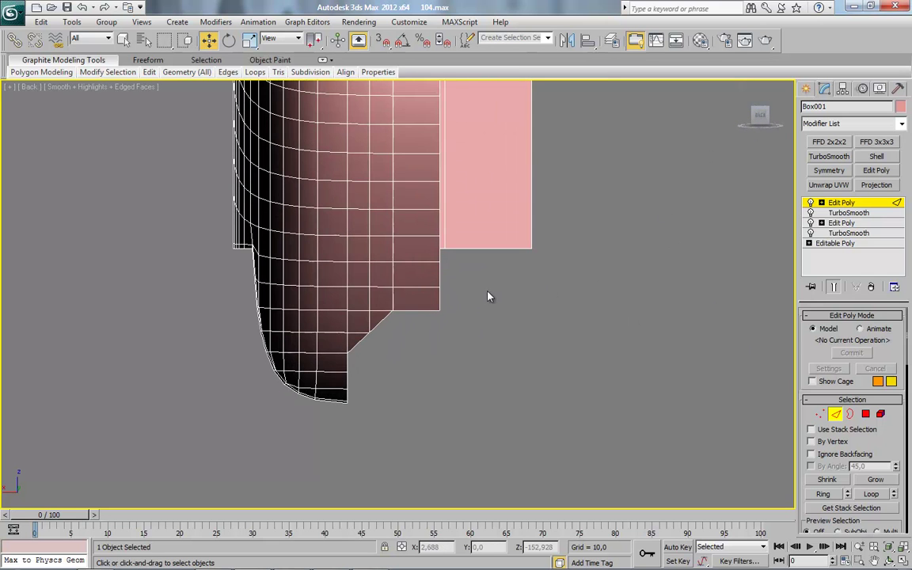
{"action": "left_click", "coordinate": [823, 495]}
{"action": "scroll", "coordinate": [498, 190], "scroll_direction": "up", "scroll_amount": 2}
{"action": "middle_click_drag", "start_coordinate": [482, 119], "coordinate": [474, 316]}
{"action": "scroll", "coordinate": [474, 237], "scroll_direction": "down", "scroll_amount": 6}
{"action": "middle_click_drag", "start_coordinate": [474, 197], "coordinate": [297, 198], "text": "alt"}
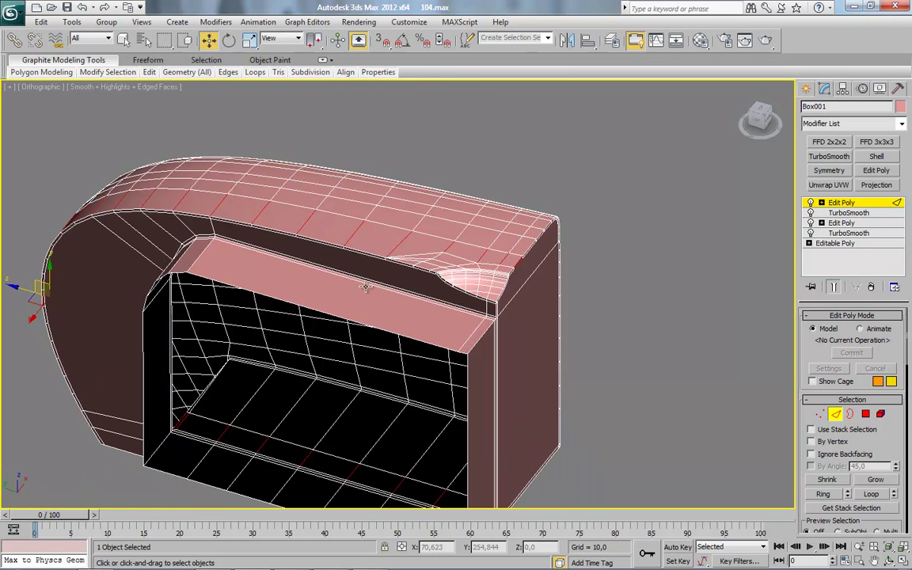
{"action": "left_click_drag", "start_coordinate": [598, 164], "coordinate": [448, 313]}
{"action": "middle_click_drag", "start_coordinate": [427, 361], "coordinate": [504, 281], "text": "alt"}
{"action": "middle_click_drag", "start_coordinate": [353, 248], "coordinate": [474, 354]}
{"action": "scroll", "coordinate": [474, 353], "scroll_direction": "up", "scroll_amount": 4}
Connect the selected edge ring with one supporting loop and slide it close to the shell's border.
{"action": "right_click", "coordinate": [420, 212]}
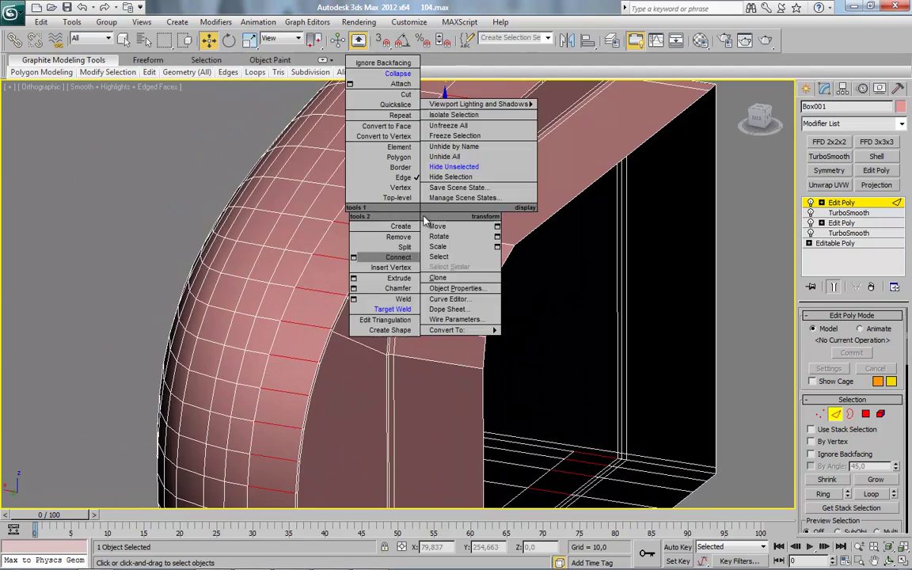
{"action": "left_click", "coordinate": [354, 258]}
{"action": "middle_click_drag", "start_coordinate": [328, 251], "coordinate": [332, 265]}
{"action": "scroll", "coordinate": [345, 289], "scroll_direction": "up", "scroll_amount": 2}
{"action": "left_click_drag", "start_coordinate": [407, 338], "coordinate": [405, 338]}
{"action": "left_click", "coordinate": [404, 355]}
Cut an edge from the end of the new supporting loop straight across the dimple to the front border.
{"action": "middle_click_drag", "start_coordinate": [403, 363], "coordinate": [419, 251], "text": "alt"}
{"action": "scroll", "coordinate": [420, 251], "scroll_direction": "up", "scroll_amount": 4}
{"action": "middle_click_drag", "start_coordinate": [524, 224], "coordinate": [665, 366]}
{"action": "scroll", "coordinate": [665, 366], "scroll_direction": "up", "scroll_amount": 2}
{"action": "middle_click_drag", "start_coordinate": [617, 186], "coordinate": [381, 379], "text": "alt"}
{"action": "scroll", "coordinate": [381, 379], "scroll_direction": "down", "scroll_amount": 7}
{"action": "middle_click_drag", "start_coordinate": [520, 314], "coordinate": [489, 293], "text": "alt"}
{"action": "scroll", "coordinate": [499, 334], "scroll_direction": "up", "scroll_amount": 4}
{"action": "scroll", "coordinate": [506, 356], "scroll_direction": "up", "scroll_amount": 3}
{"action": "left_click", "coordinate": [762, 118]}
{"action": "scroll", "coordinate": [490, 294], "scroll_direction": "up", "scroll_amount": 3}
{"action": "right_click", "coordinate": [490, 292]}
{"action": "left_click", "coordinate": [455, 130]}
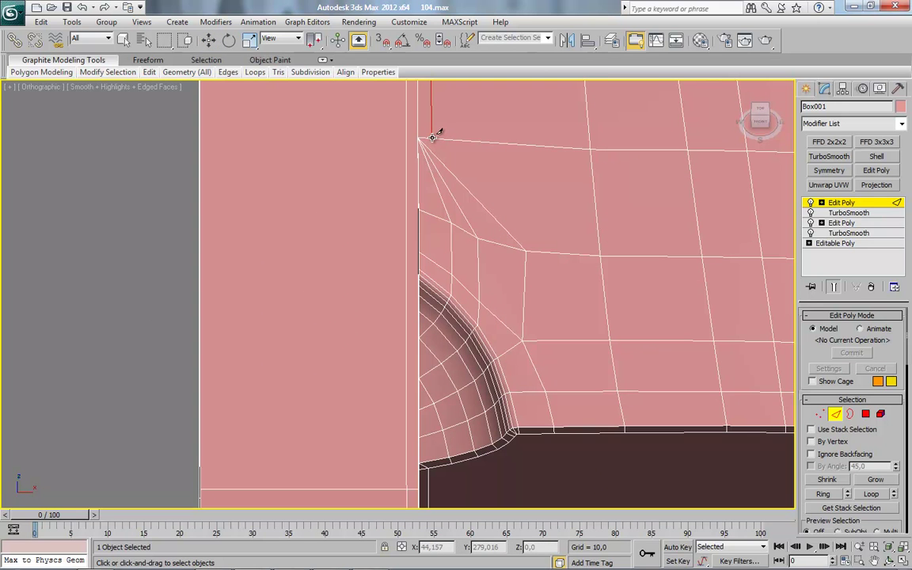
{"action": "left_click", "coordinate": [428, 467]}
{"action": "right_click", "coordinate": [461, 476]}
{"action": "right_click", "coordinate": [463, 473]}
Target weld the closely spaced dimple vertices onto the vertices of the new cut.
{"action": "middle_click_drag", "start_coordinate": [461, 395], "coordinate": [466, 321]}
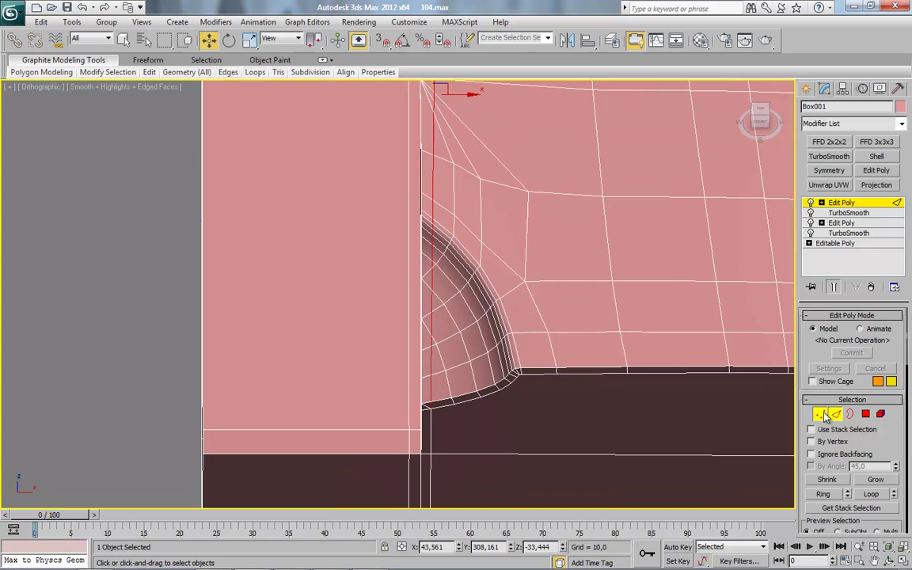
{"action": "left_click", "coordinate": [823, 416]}
{"action": "scroll", "coordinate": [534, 345], "scroll_direction": "up", "scroll_amount": 3}
{"action": "right_click", "coordinate": [583, 206]}
{"action": "left_click", "coordinate": [532, 288]}
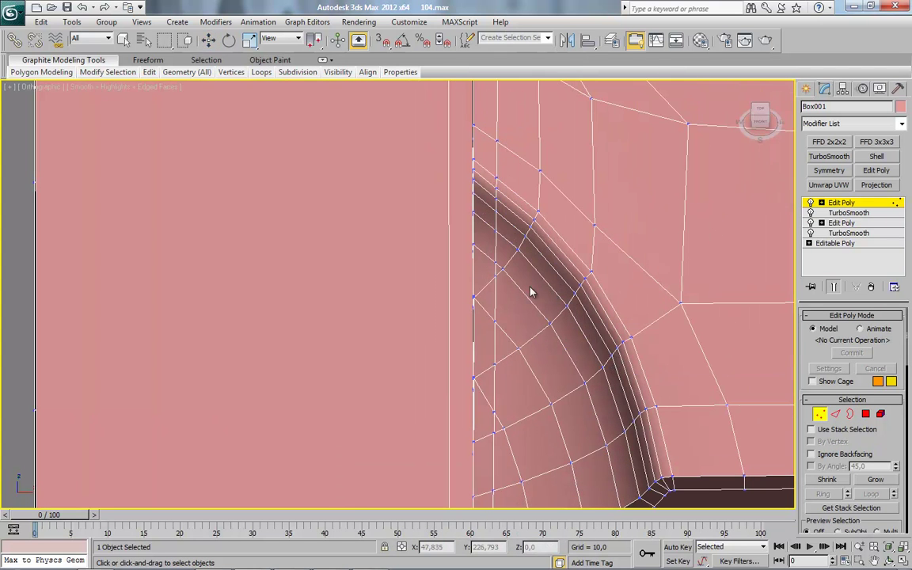
{"action": "left_click", "coordinate": [496, 264]}
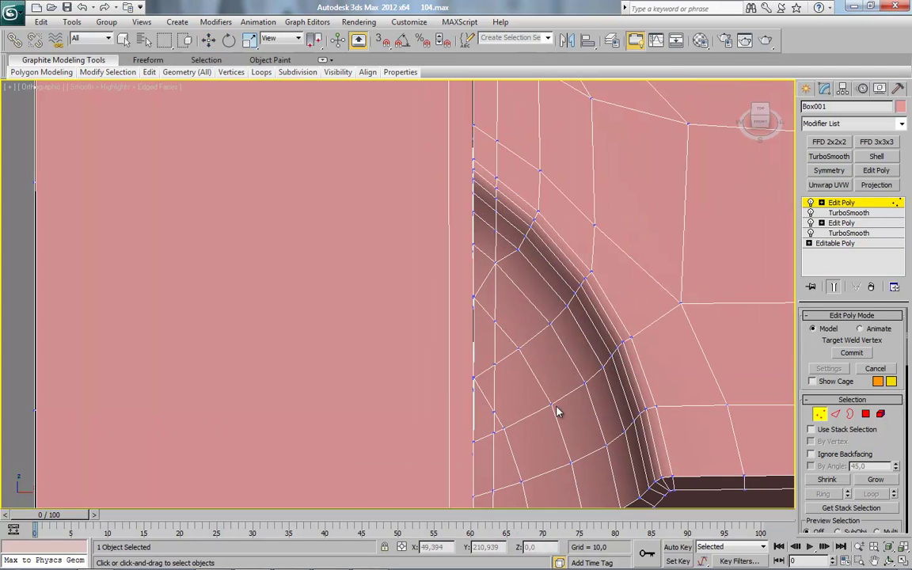
{"action": "middle_click_drag", "start_coordinate": [559, 413], "coordinate": [499, 335]}
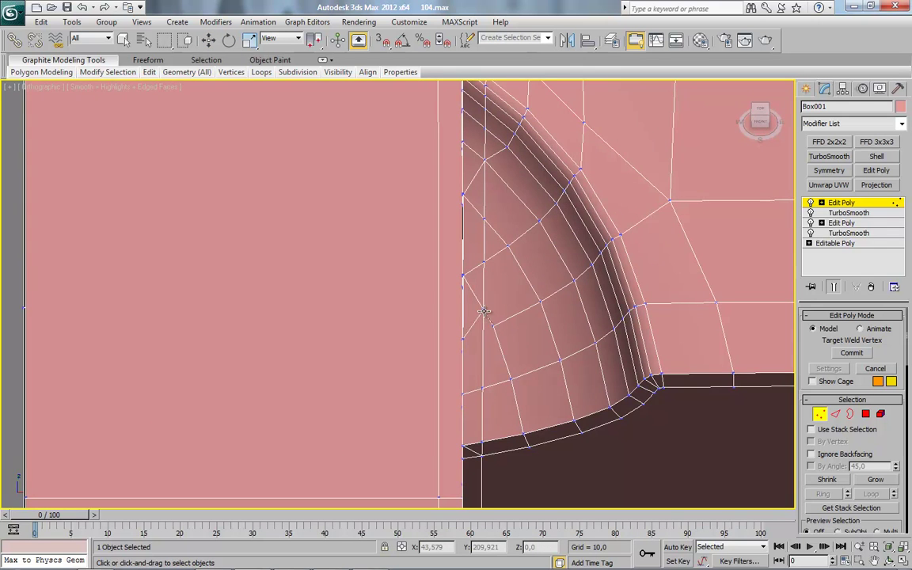
{"action": "scroll", "coordinate": [484, 311], "scroll_direction": "down", "scroll_amount": 3}
{"action": "middle_click_drag", "start_coordinate": [505, 265], "coordinate": [470, 386], "text": "alt"}
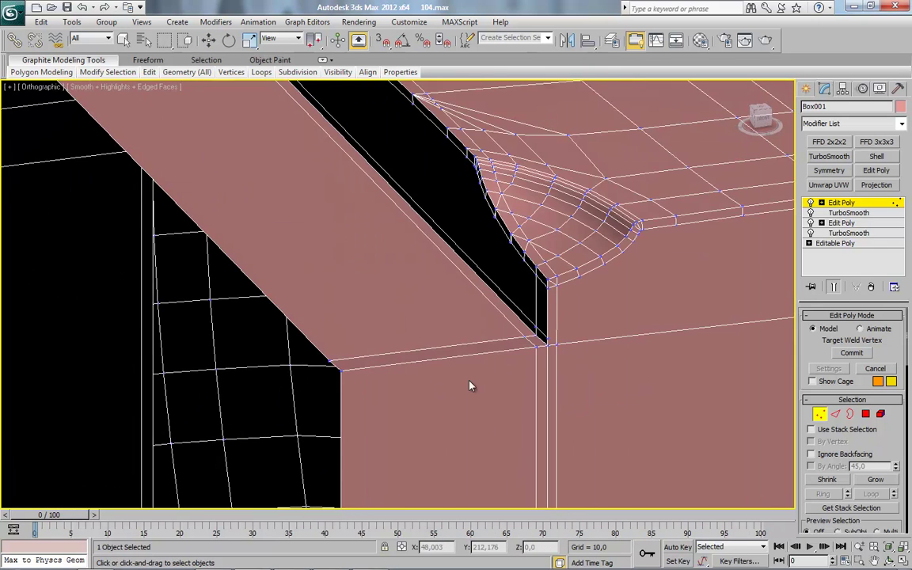
{"action": "scroll", "coordinate": [470, 386], "scroll_direction": "up", "scroll_amount": 2}
{"action": "key", "text": "w"}
Cut a supporting edge from the ledge corner below the dimple across the flat front side to the rim, above the existing edge.
{"action": "key", "text": "2"}
{"action": "scroll", "coordinate": [553, 320], "scroll_direction": "down", "scroll_amount": 3}
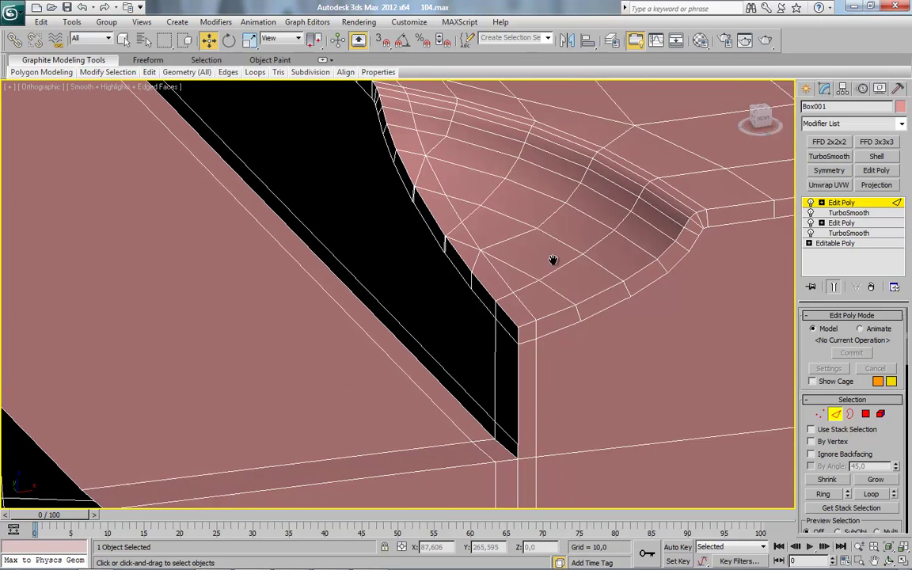
{"action": "left_click", "coordinate": [820, 413]}
{"action": "middle_click_drag", "start_coordinate": [690, 393], "coordinate": [464, 365]}
{"action": "right_click", "coordinate": [561, 285]}
{"action": "left_click", "coordinate": [540, 174]}
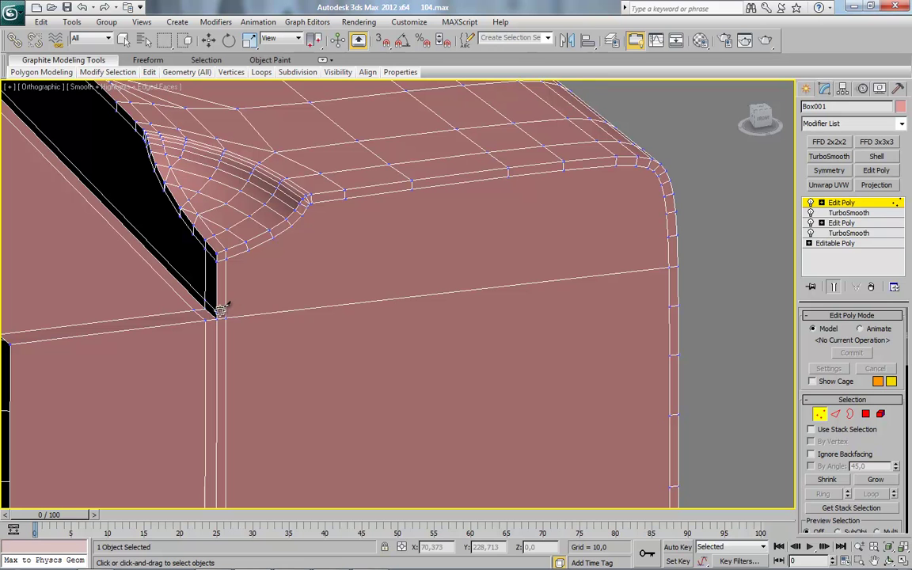
{"action": "left_click", "coordinate": [669, 236]}
Cut a second supporting edge across the flat front side between the rim and the ledge corner, below the existing edge.
{"action": "right_click", "coordinate": [384, 366]}
{"action": "middle_click_drag", "start_coordinate": [385, 366], "coordinate": [616, 317]}
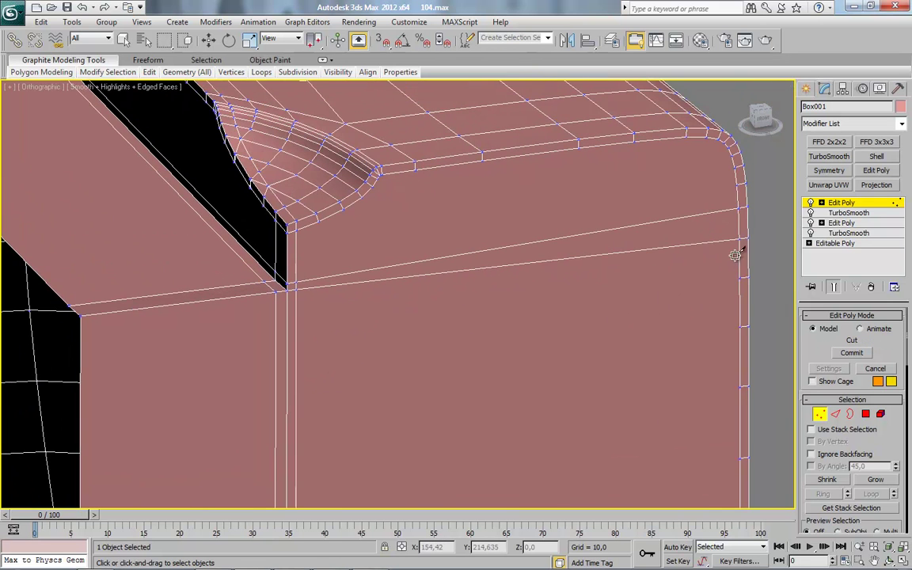
{"action": "left_click", "coordinate": [296, 297]}
{"action": "middle_click_drag", "start_coordinate": [285, 372], "coordinate": [373, 356], "text": "alt"}
{"action": "key", "text": "w"}
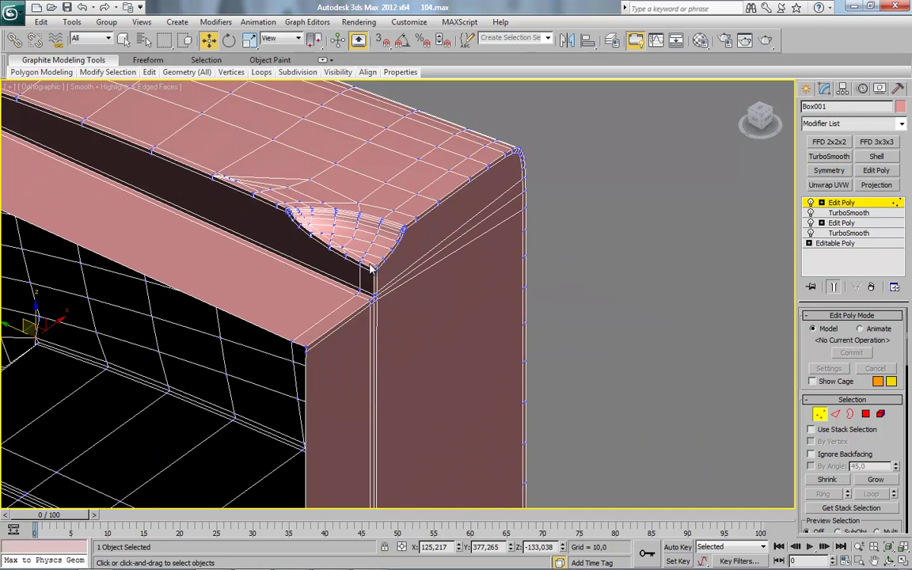
Select the edge ring running through the dimple's end and ledge, and connect it with one loop slid towards the border.
{"action": "left_click", "coordinate": [835, 414]}
{"action": "scroll", "coordinate": [403, 300], "scroll_direction": "up", "scroll_amount": 3}
{"action": "left_click", "coordinate": [337, 241]}
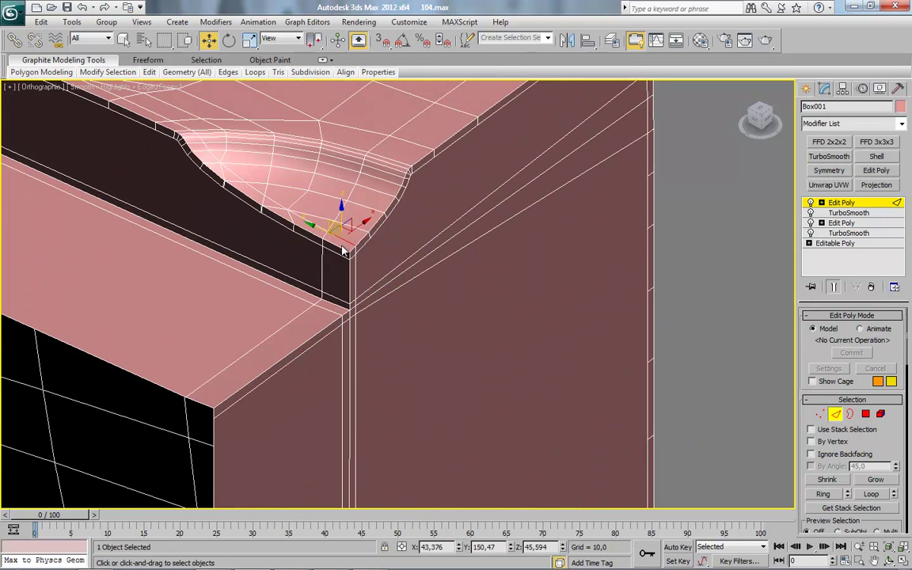
{"action": "key", "text": "alt+r"}
{"action": "right_click", "coordinate": [391, 236]}
{"action": "left_click", "coordinate": [325, 281]}
{"action": "left_click_drag", "start_coordinate": [398, 337], "coordinate": [528, 333]}
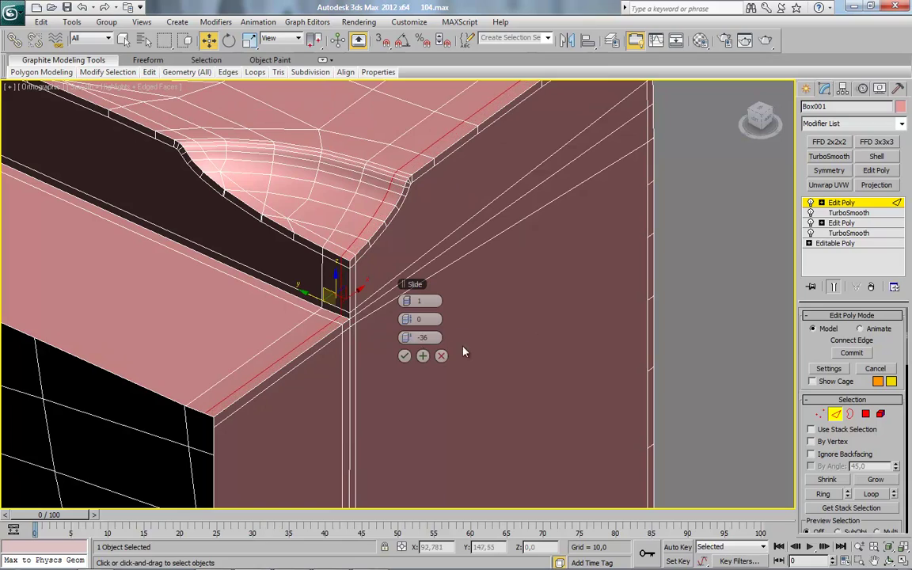
{"action": "left_click", "coordinate": [403, 355]}
Target weld the closely spaced vertices beside the ledge corner on the shell's underside onto the corner vertex.
{"action": "middle_click_drag", "start_coordinate": [407, 360], "coordinate": [455, 241], "text": "alt"}
{"action": "middle_click_drag", "start_coordinate": [435, 363], "coordinate": [461, 286], "text": "alt"}
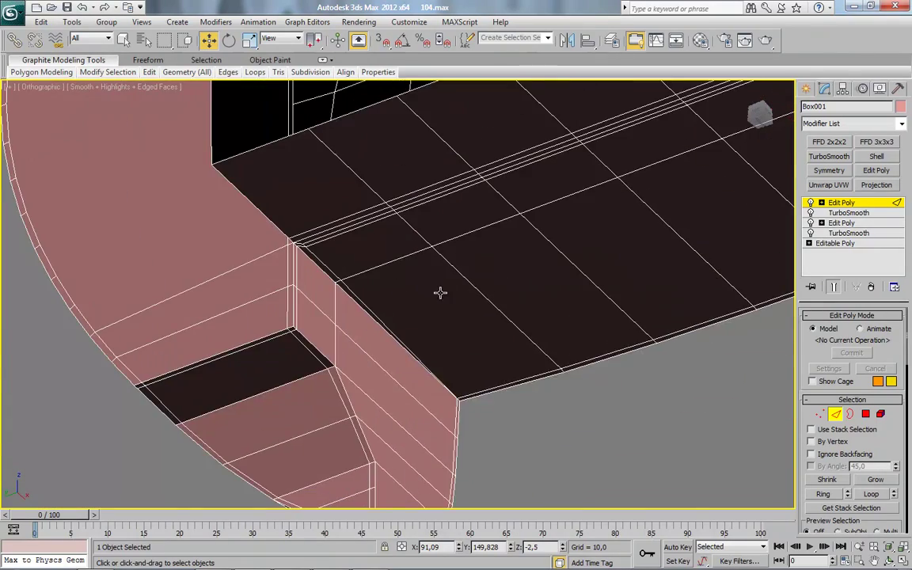
{"action": "scroll", "coordinate": [440, 292], "scroll_direction": "up", "scroll_amount": 4}
{"action": "middle_click_drag", "start_coordinate": [338, 255], "coordinate": [449, 300]}
{"action": "middle_click_drag", "start_coordinate": [382, 294], "coordinate": [475, 319]}
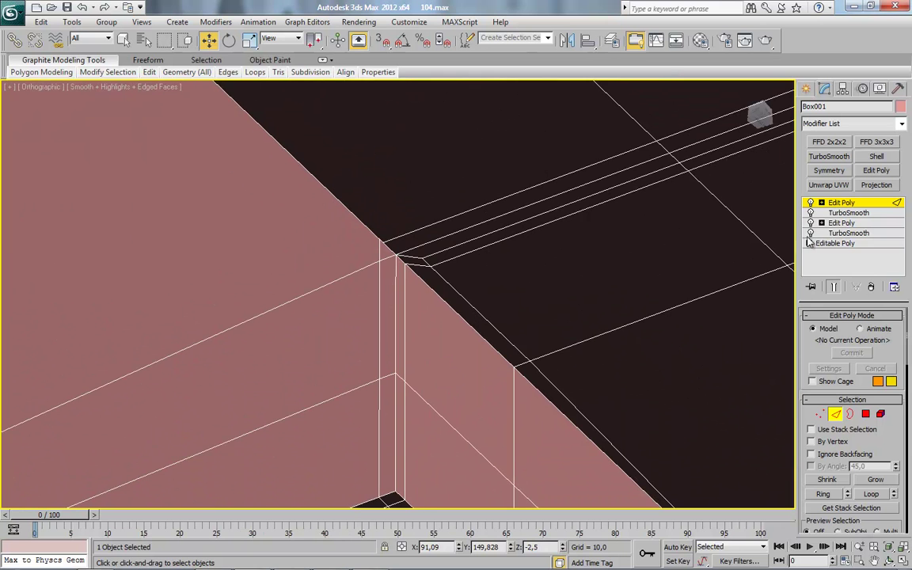
{"action": "middle_click_drag", "start_coordinate": [587, 238], "coordinate": [580, 239]}
{"action": "left_click", "coordinate": [820, 416]}
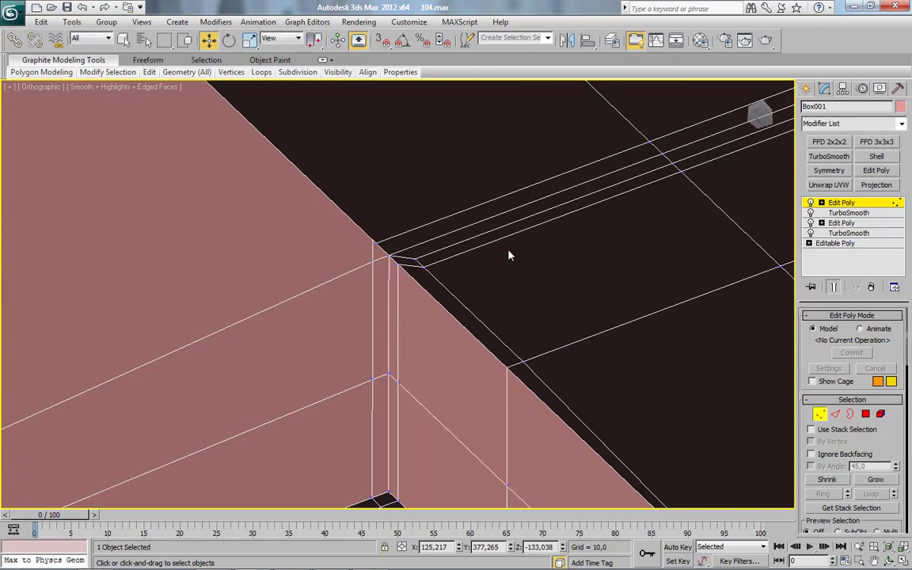
{"action": "middle_click_drag", "start_coordinate": [509, 254], "coordinate": [421, 322]}
{"action": "scroll", "coordinate": [421, 321], "scroll_direction": "down", "scroll_amount": 10}
{"action": "middle_click_drag", "start_coordinate": [581, 265], "coordinate": [442, 315]}
{"action": "scroll", "coordinate": [505, 297], "scroll_direction": "up", "scroll_amount": 2}
{"action": "scroll", "coordinate": [441, 315], "scroll_direction": "up", "scroll_amount": 4}
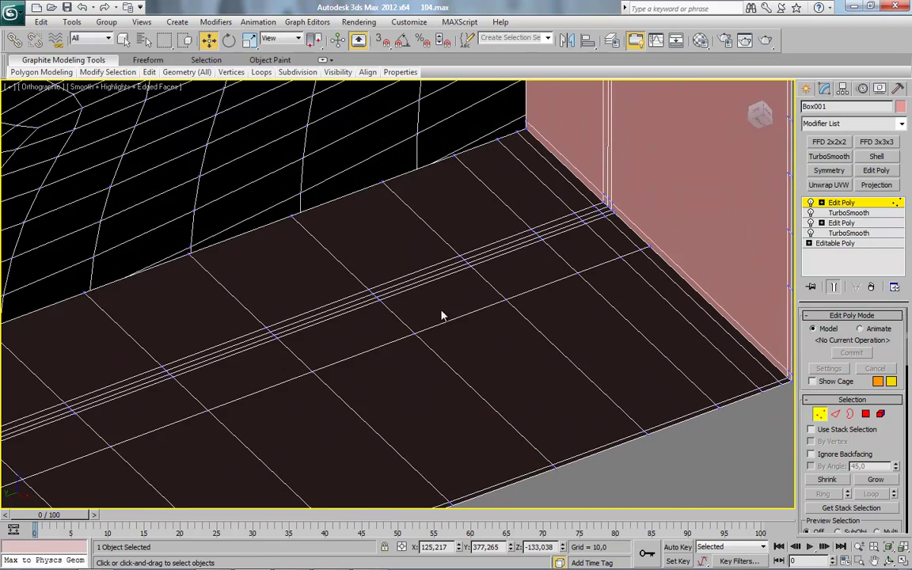
{"action": "middle_click_drag", "start_coordinate": [201, 400], "coordinate": [606, 238]}
{"action": "scroll", "coordinate": [606, 238], "scroll_direction": "up", "scroll_amount": 5}
{"action": "middle_click_drag", "start_coordinate": [174, 387], "coordinate": [382, 342]}
{"action": "scroll", "coordinate": [396, 317], "scroll_direction": "up", "scroll_amount": 2}
{"action": "right_click", "coordinate": [428, 236]}
{"action": "left_click", "coordinate": [397, 321]}
{"action": "left_click", "coordinate": [363, 288]}
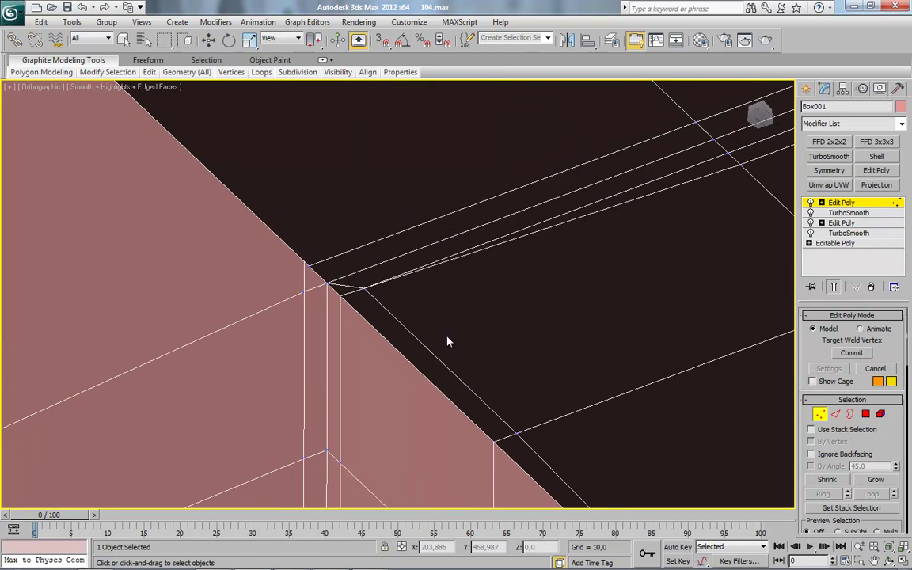
{"action": "left_click", "coordinate": [339, 298]}
{"action": "middle_click_drag", "start_coordinate": [553, 413], "coordinate": [359, 197]}
{"action": "scroll", "coordinate": [348, 226], "scroll_direction": "down", "scroll_amount": 3}
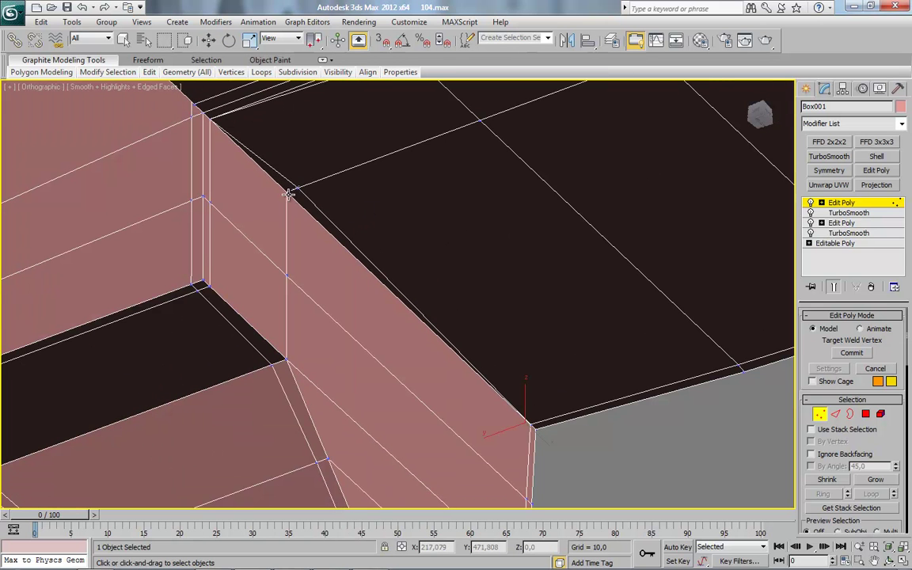
Select the full edge loop running close to the border of the underside face and remove it.
{"action": "scroll", "coordinate": [372, 368], "scroll_direction": "up", "scroll_amount": 5}
{"action": "right_click", "coordinate": [321, 267]}
{"action": "left_click", "coordinate": [836, 414]}
{"action": "left_click", "coordinate": [252, 246]}
{"action": "left_click", "coordinate": [871, 493]}
{"action": "scroll", "coordinate": [321, 271], "scroll_direction": "down", "scroll_amount": 5}
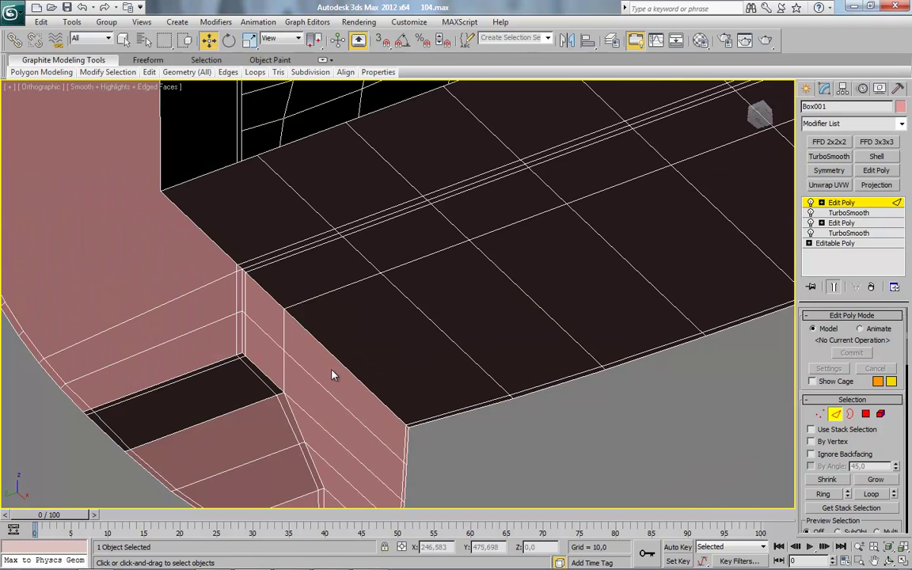
Cut a supporting edge on the flat side face following the ledge, slope and vertical edge of the stepped lower corner.
{"action": "scroll", "coordinate": [333, 375], "scroll_direction": "down", "scroll_amount": 2}
{"action": "scroll", "coordinate": [385, 273], "scroll_direction": "up", "scroll_amount": 2}
{"action": "middle_click_drag", "start_coordinate": [384, 273], "coordinate": [357, 269], "text": "alt"}
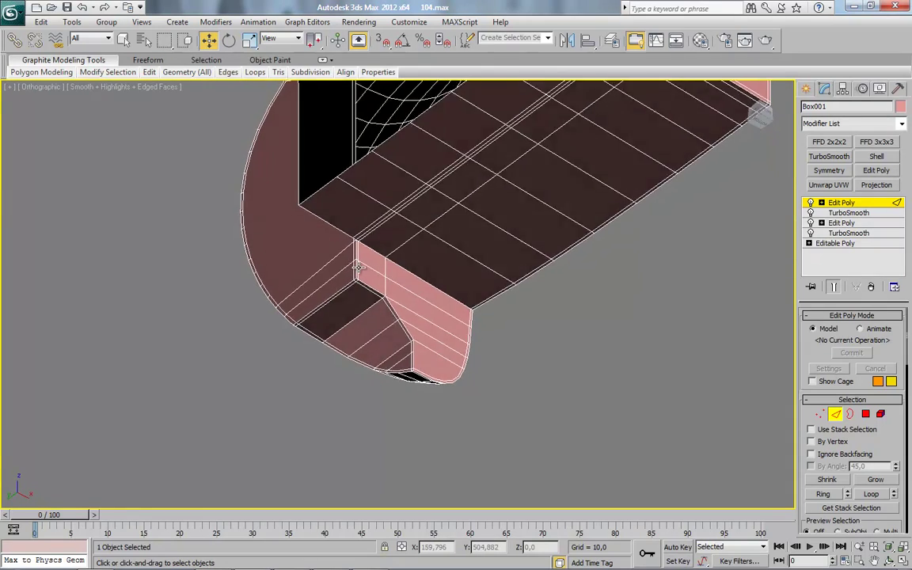
{"action": "scroll", "coordinate": [383, 318], "scroll_direction": "up", "scroll_amount": 5}
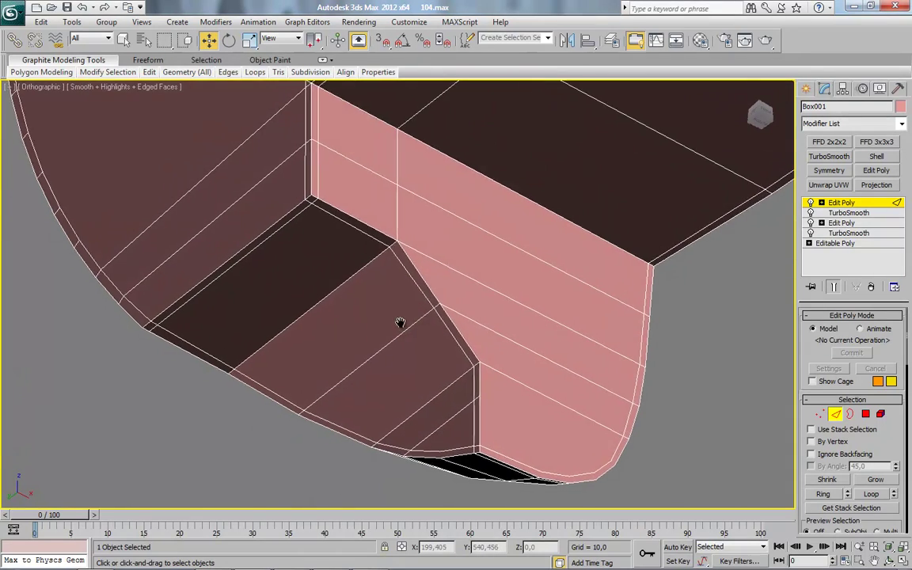
{"action": "right_click", "coordinate": [401, 323]}
{"action": "left_click", "coordinate": [360, 121]}
{"action": "left_click", "coordinate": [314, 187]}
{"action": "left_click", "coordinate": [398, 234]}
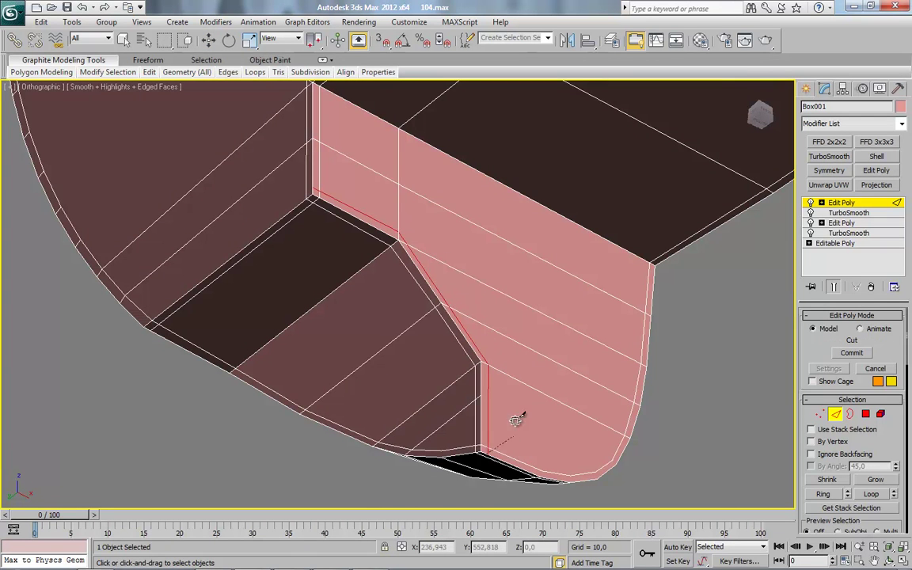
{"action": "middle_click_drag", "start_coordinate": [507, 372], "coordinate": [391, 405], "text": "alt"}
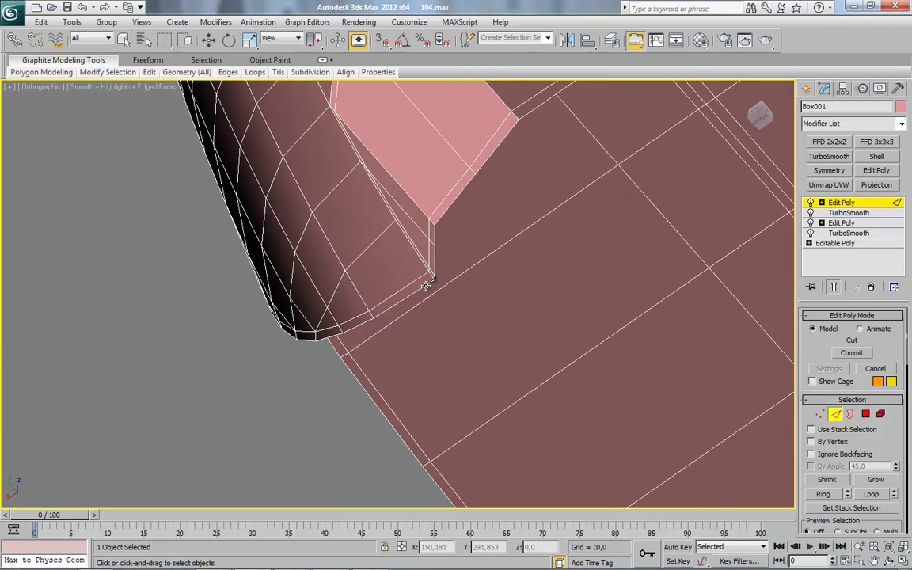
{"action": "key", "text": "w"}
Cut a supporting edge on the curved outer surface alongside the narrow wall of the stepped corner.
{"action": "right_click", "coordinate": [481, 227]}
{"action": "left_click", "coordinate": [464, 112]}
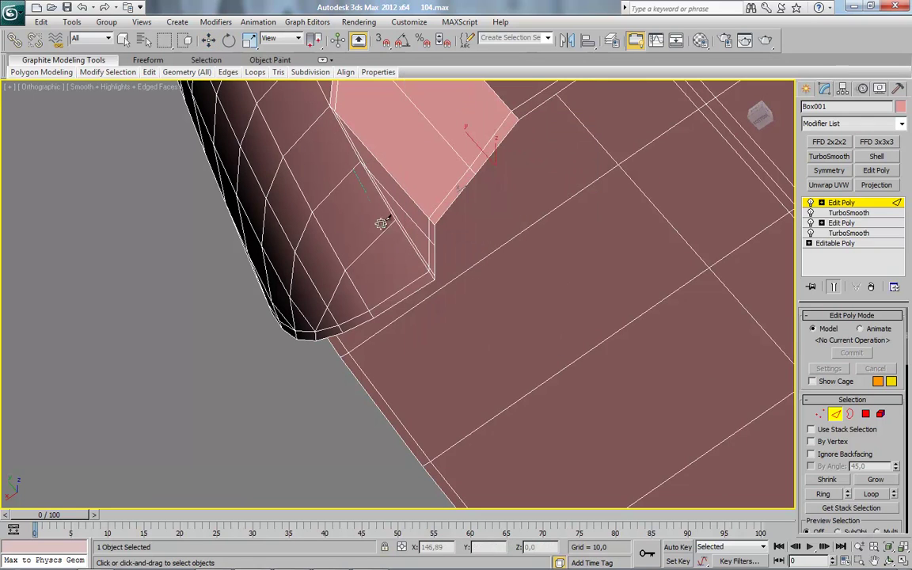
{"action": "left_click", "coordinate": [427, 282]}
{"action": "middle_click_drag", "start_coordinate": [452, 299], "coordinate": [293, 291], "text": "alt"}
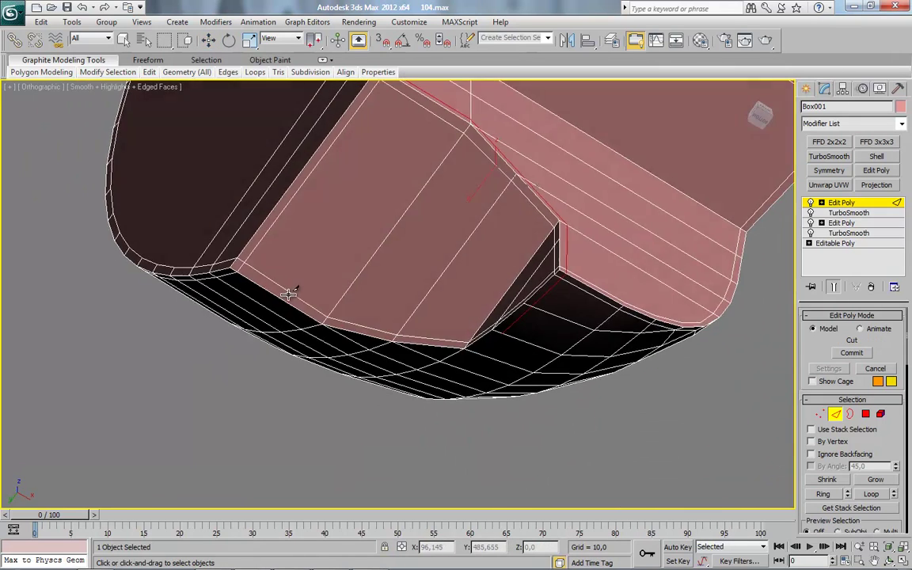
{"action": "scroll", "coordinate": [538, 340], "scroll_direction": "up", "scroll_amount": 2}
{"action": "middle_click_drag", "start_coordinate": [538, 340], "coordinate": [204, 327]}
{"action": "scroll", "coordinate": [205, 327], "scroll_direction": "up", "scroll_amount": 4}
{"action": "key", "text": "w"}
Connect the paired vertices between the supporting edge and the border at the rounded end of the flat side's lower rim.
{"action": "middle_click_drag", "start_coordinate": [154, 279], "coordinate": [479, 374]}
{"action": "scroll", "coordinate": [479, 374], "scroll_direction": "up", "scroll_amount": 2}
{"action": "left_click", "coordinate": [820, 413]}
{"action": "middle_click_drag", "start_coordinate": [561, 380], "coordinate": [396, 287]}
{"action": "scroll", "coordinate": [396, 287], "scroll_direction": "down", "scroll_amount": 4}
{"action": "scroll", "coordinate": [546, 309], "scroll_direction": "up", "scroll_amount": 3}
{"action": "mouse_move", "coordinate": [546, 309]}
{"action": "middle_mouse_down"}
{"action": "mouse_move", "coordinate": [486, 336]}
{"action": "mouse_move", "coordinate": [533, 317]}
{"action": "middle_mouse_up"}
{"action": "left_click", "coordinate": [525, 329], "text": "ctrl"}
{"action": "right_click", "coordinate": [574, 278]}
{"action": "left_click", "coordinate": [556, 320]}
{"action": "right_click", "coordinate": [356, 269]}
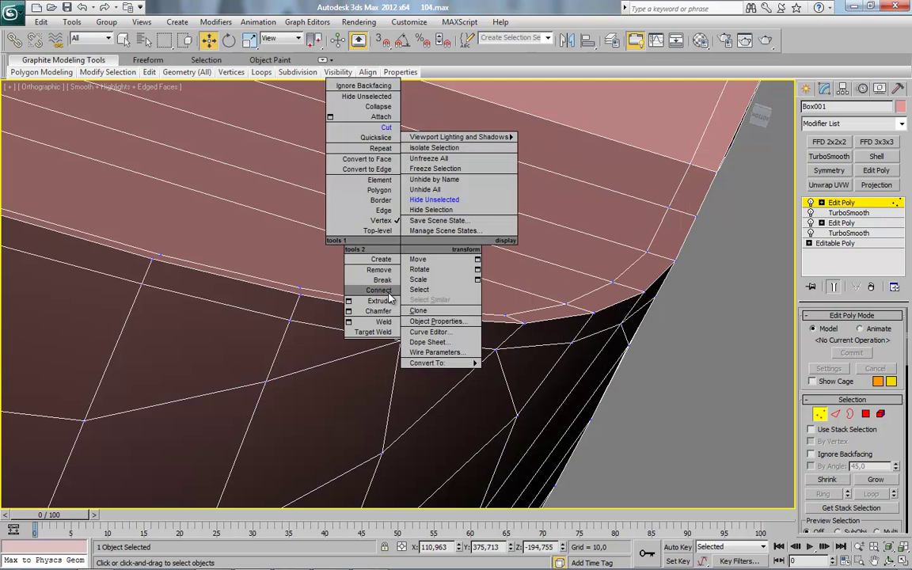
{"action": "left_click", "coordinate": [299, 286]}
{"action": "left_click", "coordinate": [299, 293], "text": "ctrl"}
{"action": "right_click", "coordinate": [359, 240]}
{"action": "left_click", "coordinate": [335, 284]}
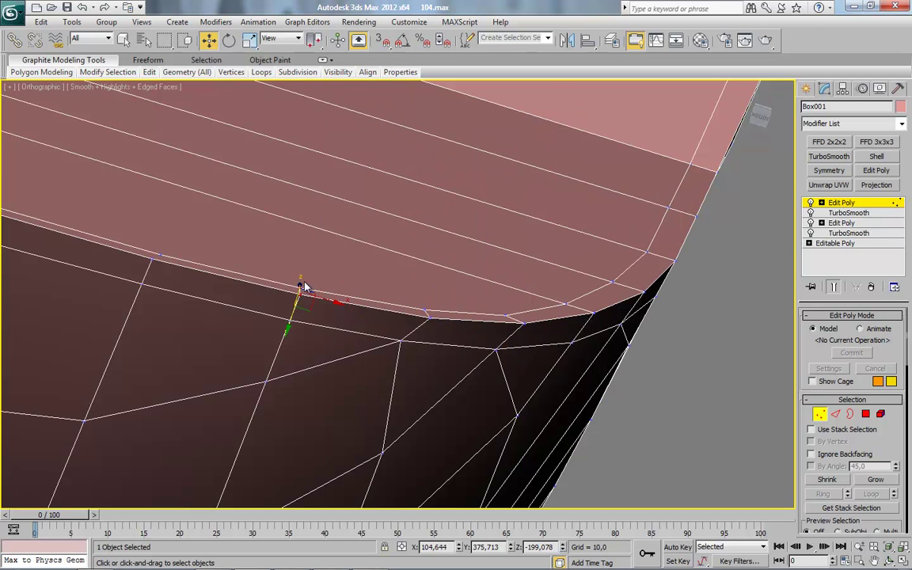
Connect the remaining vertex pairs along the lower rim towards the stepped corner.
{"action": "middle_click_drag", "start_coordinate": [160, 249], "coordinate": [443, 300]}
{"action": "left_click", "coordinate": [447, 306]}
{"action": "left_click", "coordinate": [435, 310], "text": "ctrl"}
{"action": "right_click", "coordinate": [504, 257]}
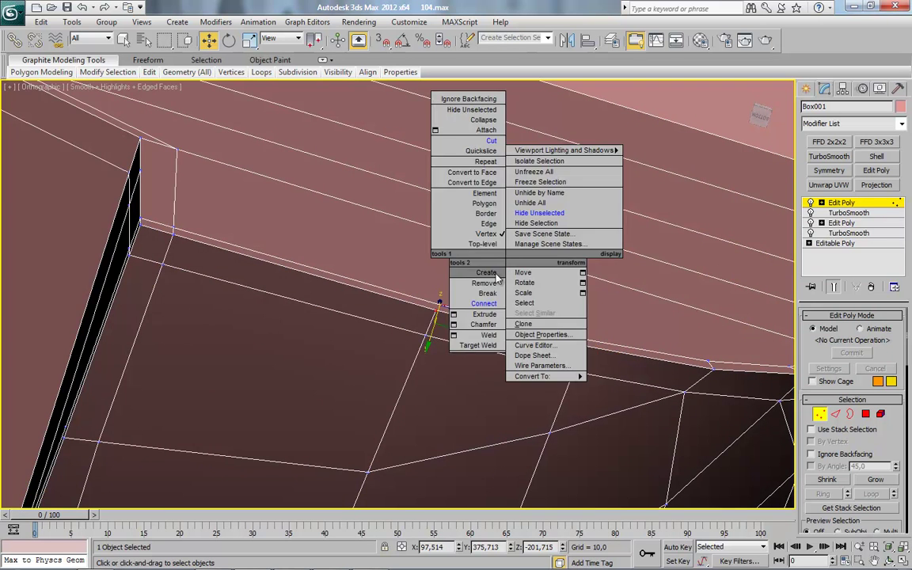
{"action": "left_click", "coordinate": [483, 304]}
{"action": "middle_click_drag", "start_coordinate": [170, 292], "coordinate": [389, 246]}
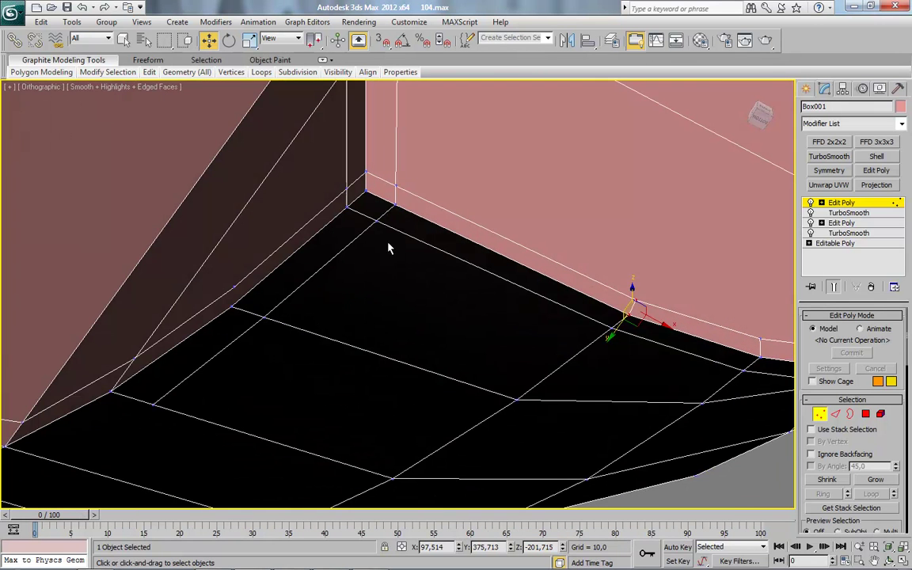
{"action": "left_click", "coordinate": [389, 211]}
{"action": "left_click_drag", "start_coordinate": [887, 448], "coordinate": [898, 468]}
Connect the vertex pairs between the supporting edge and the border on the opposite flat side's lower rim.
{"action": "mouse_move", "coordinate": [302, 306]}
{"action": "middle_mouse_down"}
{"action": "mouse_move", "coordinate": [354, 274]}
{"action": "mouse_move", "coordinate": [385, 360]}
{"action": "mouse_move", "coordinate": [320, 311]}
{"action": "middle_mouse_up"}
{"action": "left_click", "coordinate": [314, 318]}
{"action": "right_click", "coordinate": [442, 265]}
{"action": "left_click", "coordinate": [425, 301]}
{"action": "right_click", "coordinate": [418, 285]}
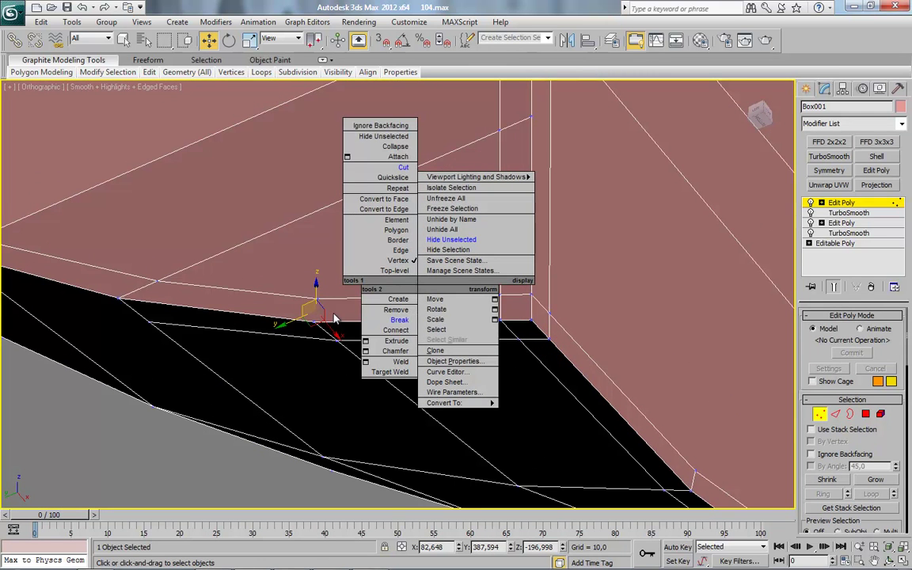
{"action": "left_click", "coordinate": [318, 300]}
{"action": "left_click", "coordinate": [312, 323], "text": "ctrl"}
{"action": "right_click", "coordinate": [411, 245]}
{"action": "left_click", "coordinate": [389, 288]}
Cut a supporting edge on the curved outer surface along the sloped edge of the stepped corner.
{"action": "scroll", "coordinate": [400, 307], "scroll_direction": "down", "scroll_amount": 4}
{"action": "middle_click_drag", "start_coordinate": [420, 299], "coordinate": [541, 307]}
{"action": "middle_click_drag", "start_coordinate": [434, 165], "coordinate": [399, 327]}
{"action": "right_click", "coordinate": [431, 315]}
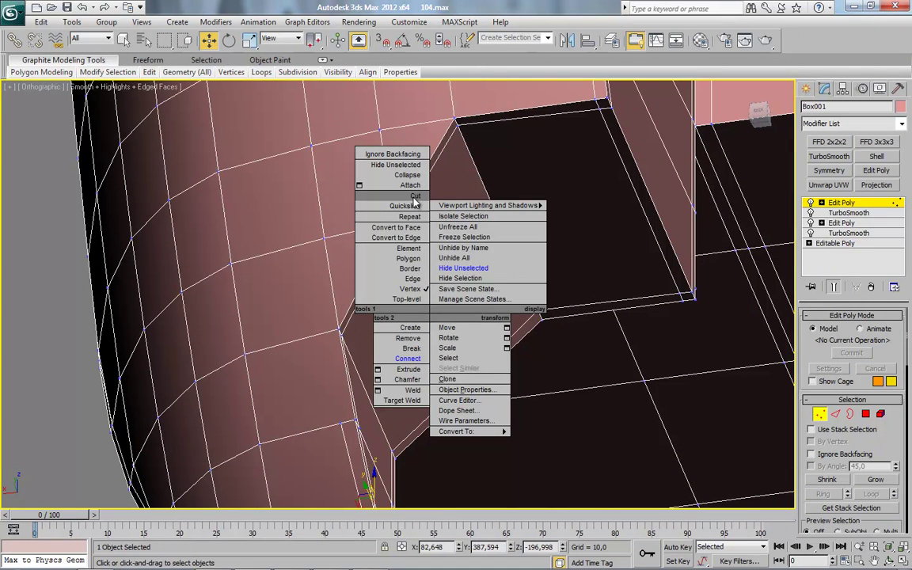
{"action": "left_click", "coordinate": [413, 197]}
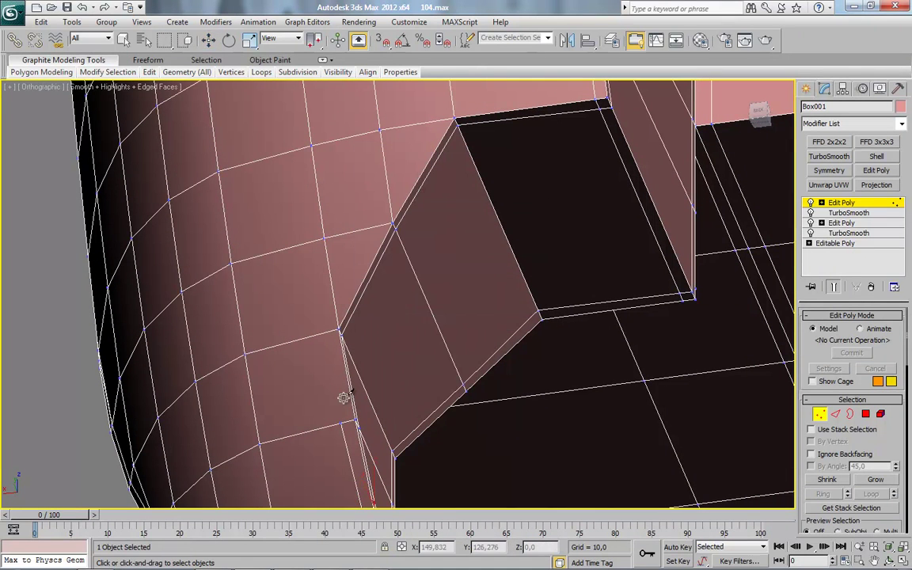
{"action": "left_click", "coordinate": [326, 333]}
{"action": "left_click", "coordinate": [453, 105]}
{"action": "key", "text": "w"}
Cut a supporting edge on the outer surface along the step's ledge, from the slope's end to the inner corner.
{"action": "middle_click_drag", "start_coordinate": [514, 183], "coordinate": [242, 162], "text": "alt"}
{"action": "right_click", "coordinate": [249, 171]}
{"action": "left_click", "coordinate": [237, 146]}
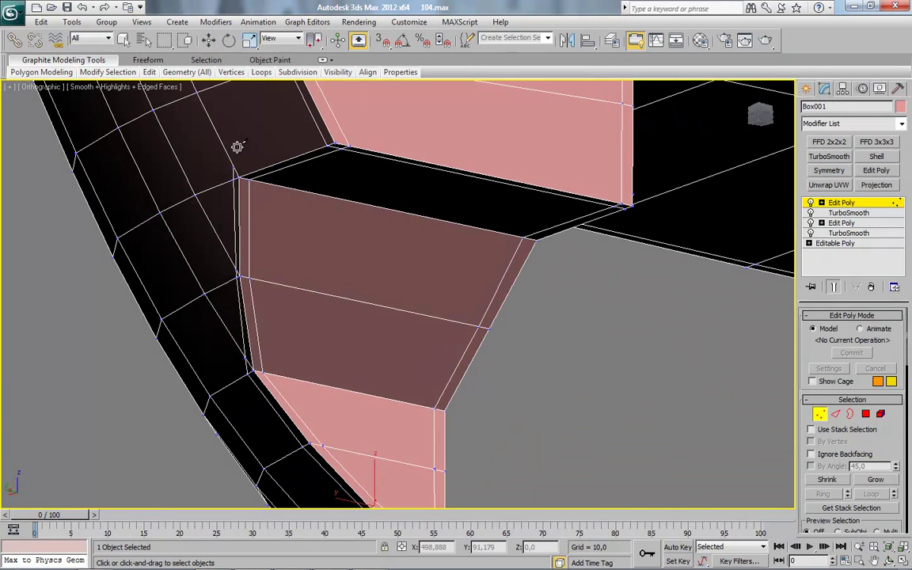
{"action": "left_click", "coordinate": [331, 138]}
{"action": "middle_click_drag", "start_coordinate": [633, 194], "coordinate": [453, 345], "text": "alt"}
{"action": "scroll", "coordinate": [538, 307], "scroll_direction": "up", "scroll_amount": 5}
{"action": "scroll", "coordinate": [453, 345], "scroll_direction": "up", "scroll_amount": 2}
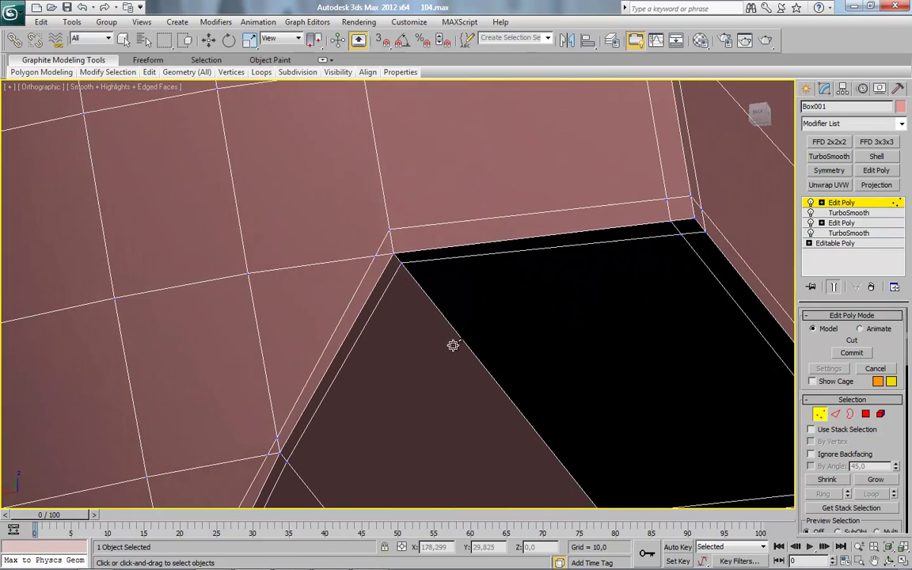
{"action": "key", "text": "w"}
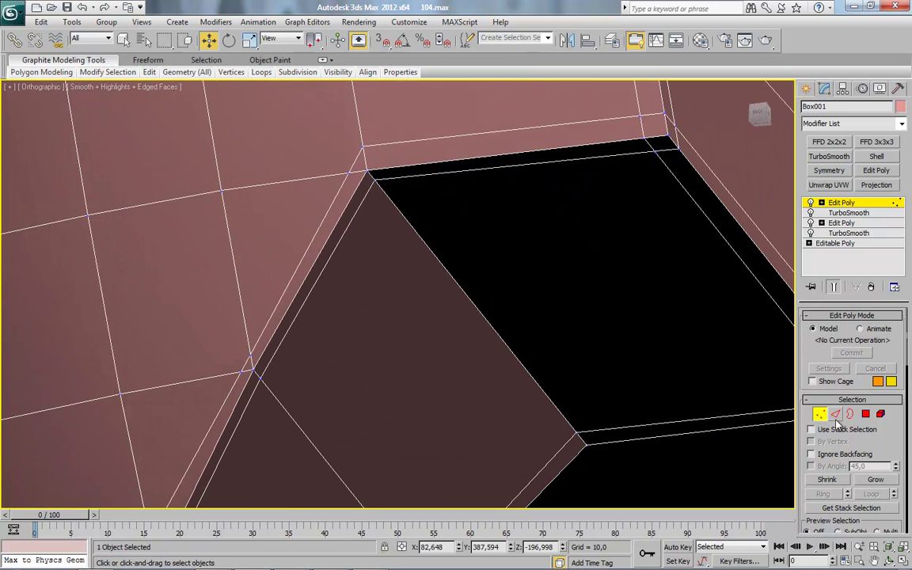
Select the crease edges at both ends of the step's sloped face and chamfer them by about 0.195.
{"action": "left_click", "coordinate": [834, 414]}
{"action": "left_click", "coordinate": [368, 175]}
{"action": "left_click", "coordinate": [411, 227], "text": "ctrl"}
{"action": "middle_click_drag", "start_coordinate": [599, 457], "coordinate": [266, 256]}
{"action": "left_click", "coordinate": [292, 258]}
{"action": "right_click", "coordinate": [446, 301]}
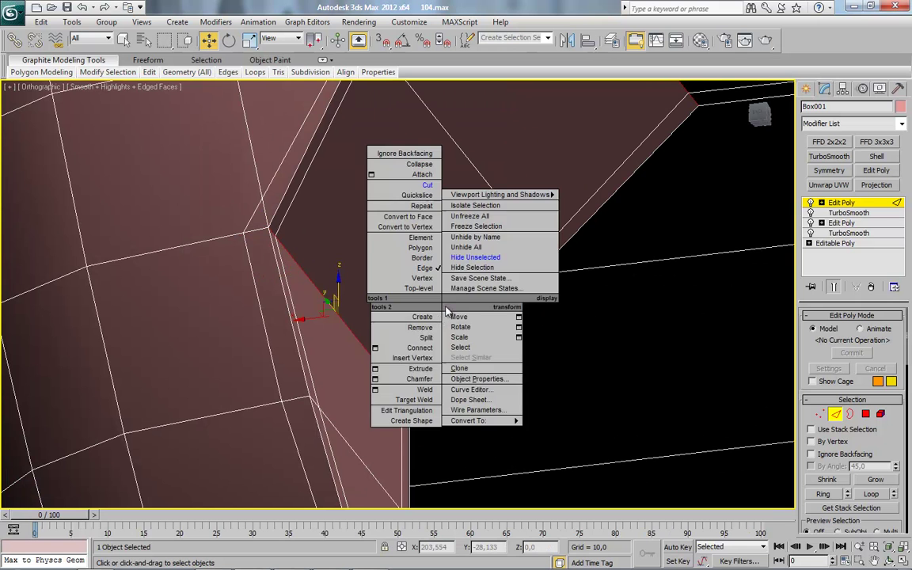
{"action": "left_click", "coordinate": [376, 372]}
{"action": "left_click_drag", "start_coordinate": [407, 301], "coordinate": [399, 301]}
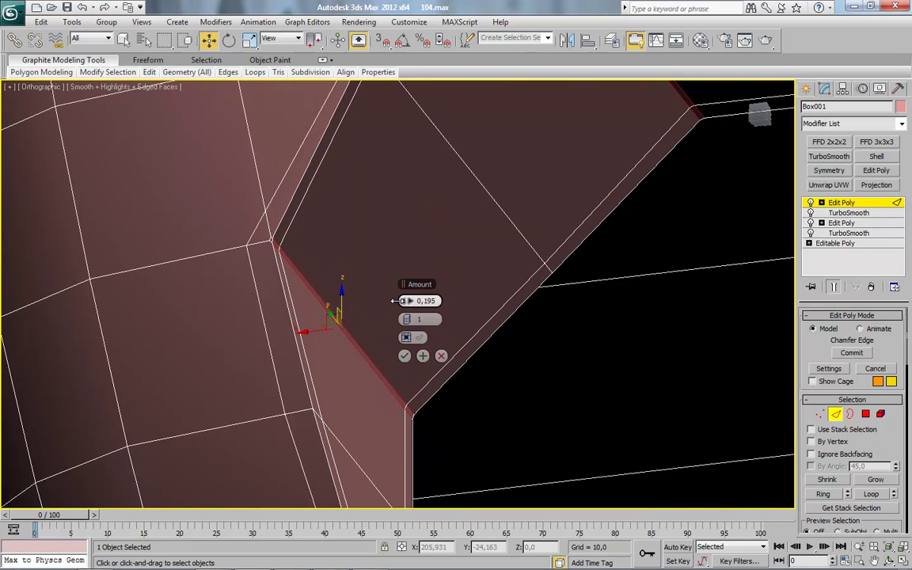
{"action": "left_click", "coordinate": [403, 357]}
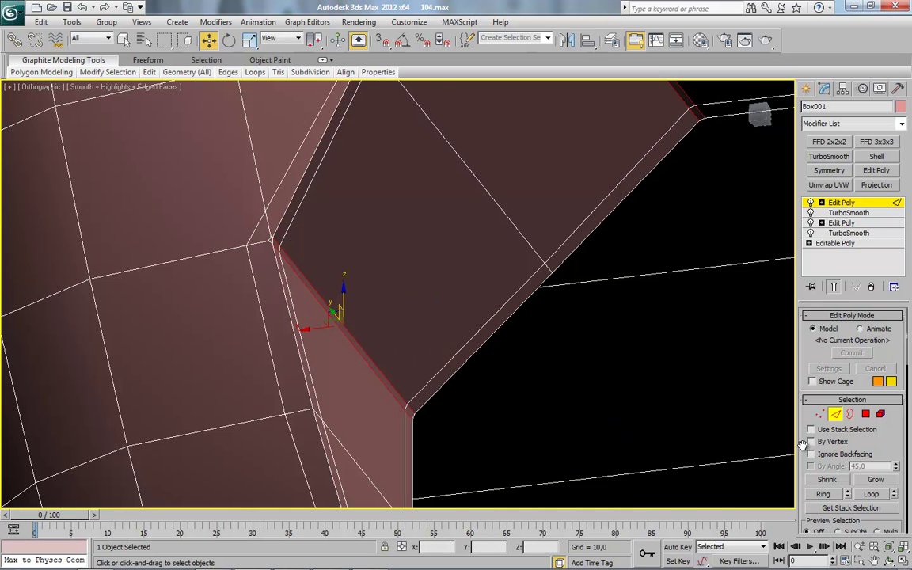
Target weld the extra chamfer vertices where the creases meet the curved outer surface.
{"action": "key", "text": "1"}
{"action": "scroll", "coordinate": [440, 334], "scroll_direction": "up", "scroll_amount": 4}
{"action": "right_click", "coordinate": [523, 214]}
{"action": "left_click", "coordinate": [500, 295]}
{"action": "scroll", "coordinate": [523, 162], "scroll_direction": "down", "scroll_amount": 4}
{"action": "middle_click_drag", "start_coordinate": [515, 134], "coordinate": [372, 443]}
{"action": "mouse_move", "coordinate": [453, 289]}
{"action": "middle_mouse_down"}
{"action": "mouse_move", "coordinate": [364, 465]}
{"action": "mouse_move", "coordinate": [505, 209]}
{"action": "mouse_move", "coordinate": [440, 366]}
{"action": "mouse_move", "coordinate": [360, 306]}
{"action": "mouse_move", "coordinate": [480, 275]}
{"action": "middle_mouse_up"}
{"action": "key", "text": "w"}
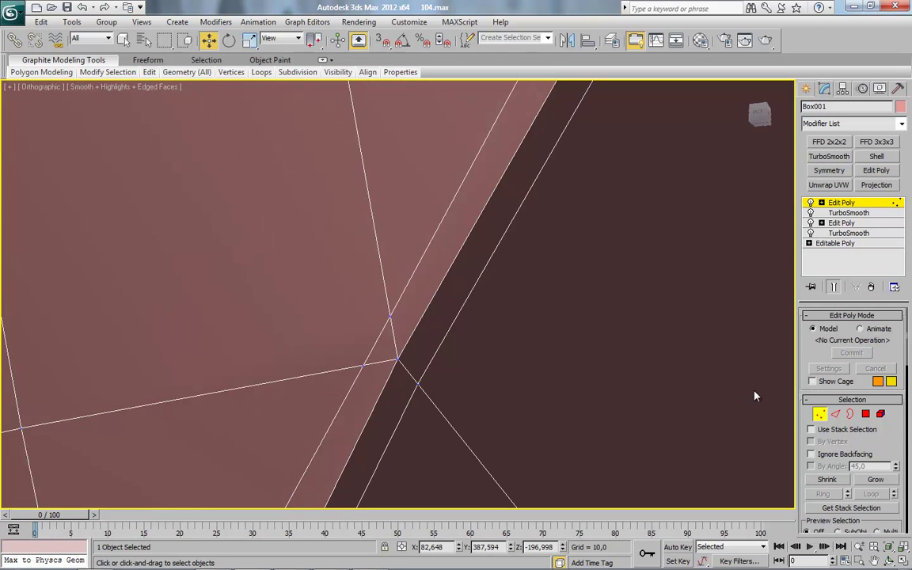
Collapse the short edge between the supporting cuts at the step's outer border.
{"action": "left_click", "coordinate": [835, 414]}
{"action": "right_click", "coordinate": [380, 339]}
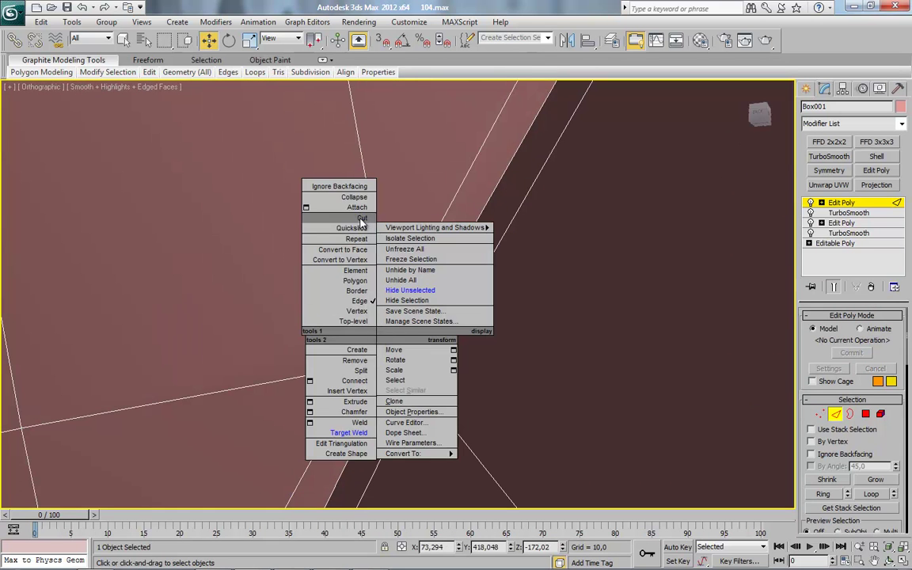
{"action": "left_click", "coordinate": [361, 197]}
Examine the chamfered crease and its supporting edges where they meet the flat side face.
{"action": "scroll", "coordinate": [423, 277], "scroll_direction": "down", "scroll_amount": 8}
{"action": "middle_click_drag", "start_coordinate": [461, 272], "coordinate": [496, 221]}
{"action": "middle_click_drag", "start_coordinate": [496, 222], "coordinate": [325, 275], "text": "alt"}
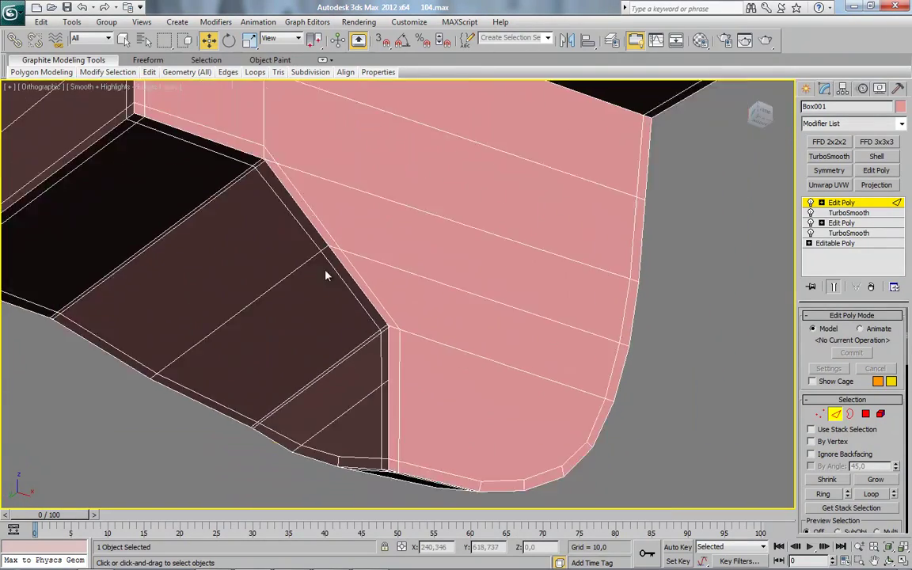
{"action": "scroll", "coordinate": [386, 315], "scroll_direction": "up", "scroll_amount": 5}
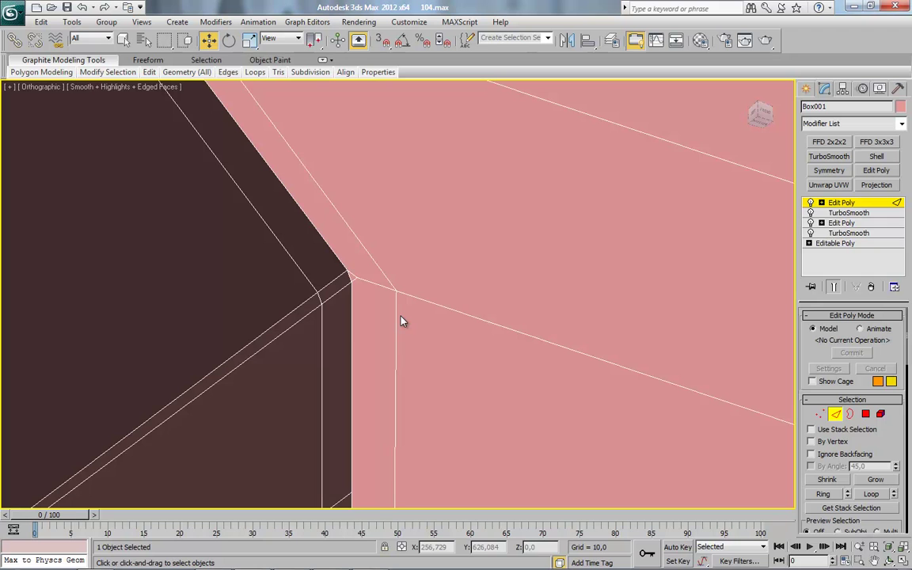
{"action": "middle_click_drag", "start_coordinate": [402, 321], "coordinate": [437, 348]}
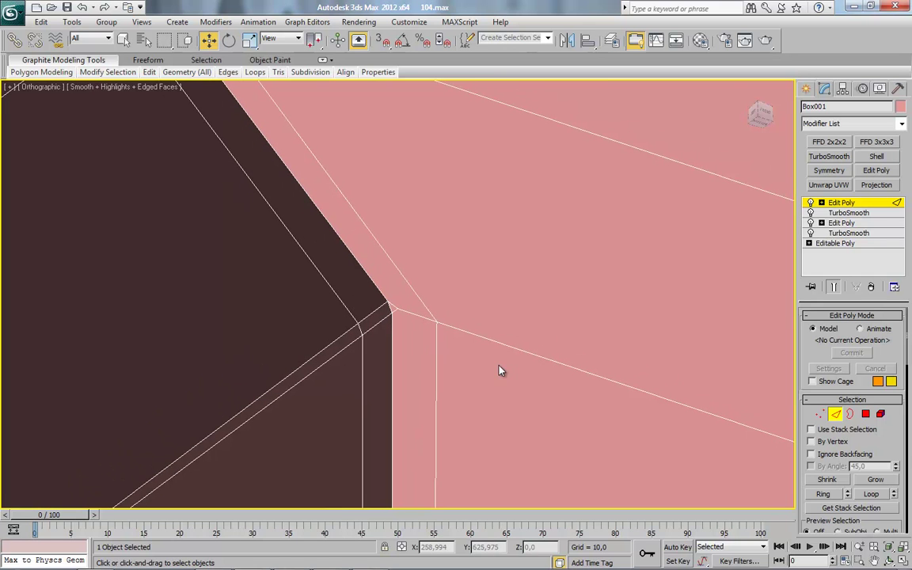
{"action": "middle_click_drag", "start_coordinate": [500, 369], "coordinate": [493, 365], "text": "alt"}
{"action": "scroll", "coordinate": [494, 365], "scroll_direction": "down", "scroll_amount": 3}
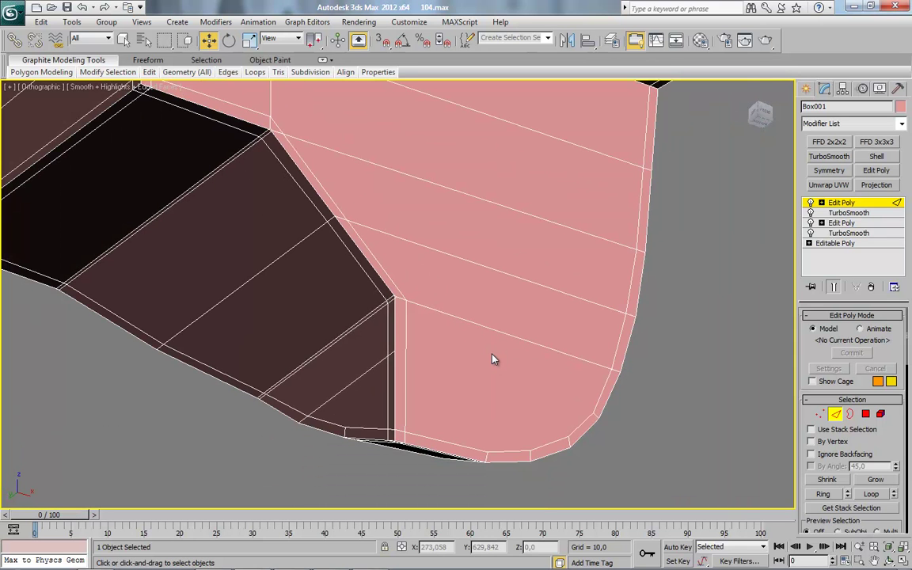
{"action": "scroll", "coordinate": [431, 332], "scroll_direction": "up", "scroll_amount": 5}
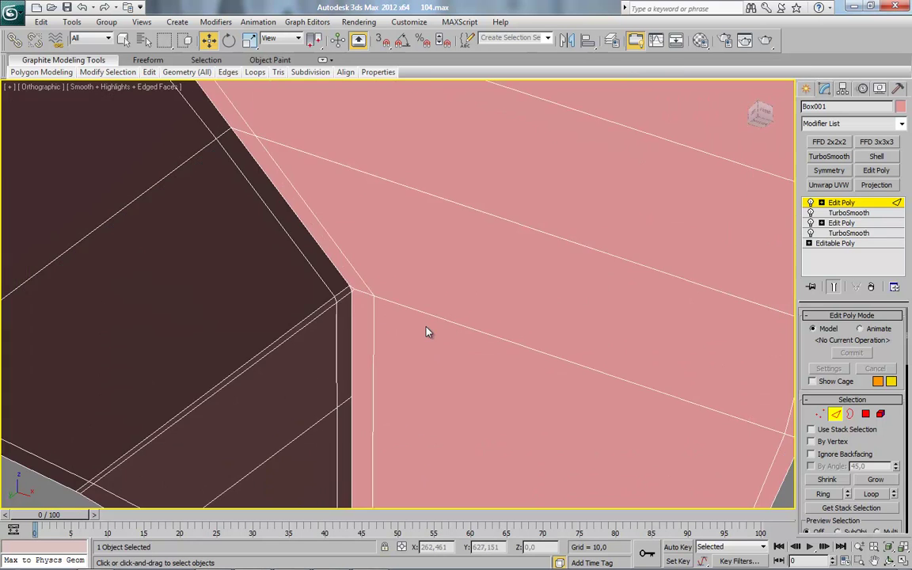
{"action": "right_click", "coordinate": [443, 285]}
{"action": "left_click", "coordinate": [429, 167]}
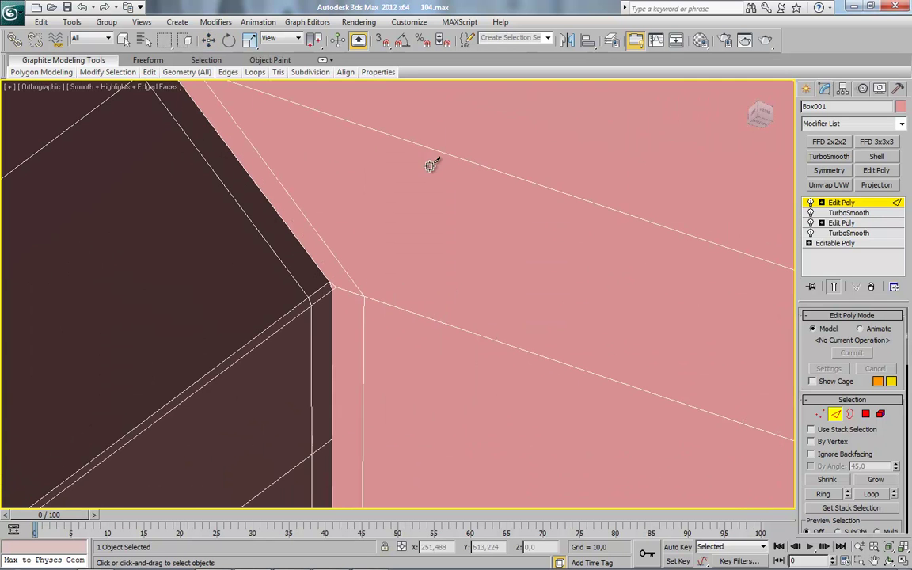
{"action": "right_click", "coordinate": [343, 295]}
Target weld the chamfer's pointed end vertex on the flat side face onto the corner vertex of the supporting edge.
{"action": "middle_click_drag", "start_coordinate": [391, 303], "coordinate": [466, 317]}
{"action": "scroll", "coordinate": [475, 333], "scroll_direction": "up", "scroll_amount": 3}
{"action": "middle_click_drag", "start_coordinate": [539, 368], "coordinate": [502, 355]}
{"action": "left_click", "coordinate": [819, 414]}
{"action": "right_click", "coordinate": [467, 253]}
{"action": "left_click", "coordinate": [438, 329]}
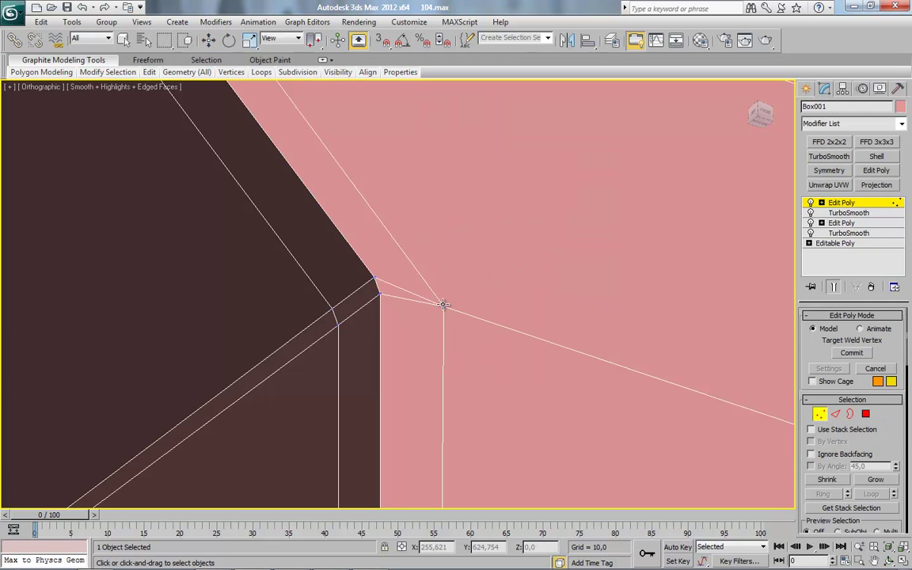
{"action": "left_click", "coordinate": [445, 307]}
{"action": "right_click", "coordinate": [497, 278]}
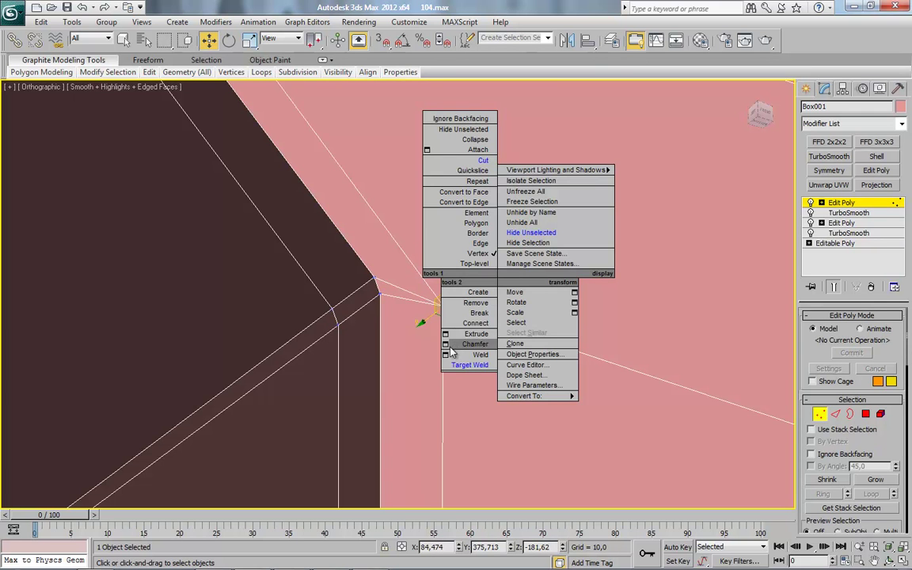
{"action": "left_click", "coordinate": [446, 346]}
{"action": "left_click", "coordinate": [406, 338]}
{"action": "left_click", "coordinate": [468, 357]}
{"action": "key", "text": "ctrl+z"}
{"action": "key", "text": "ctrl+z"}
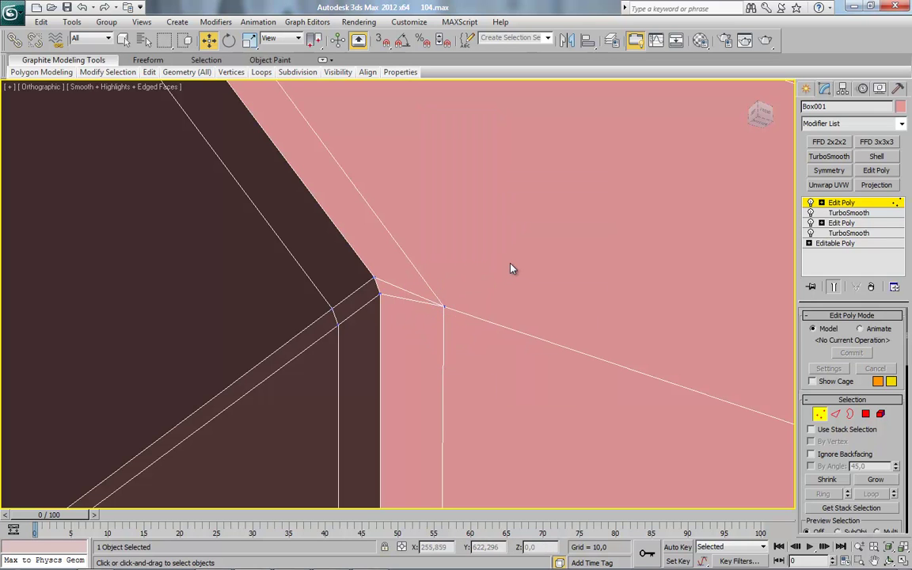
Chamfer the welded corner vertex on the flat side face with an amount of 0,764.
{"action": "right_click", "coordinate": [552, 268]}
{"action": "left_click", "coordinate": [502, 333]}
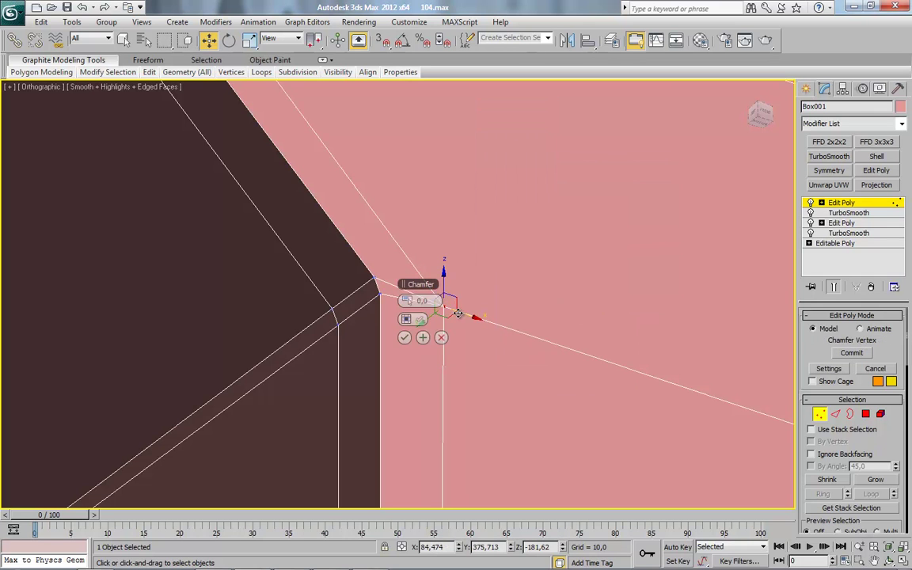
{"action": "left_click_drag", "start_coordinate": [557, 248], "coordinate": [573, 247]}
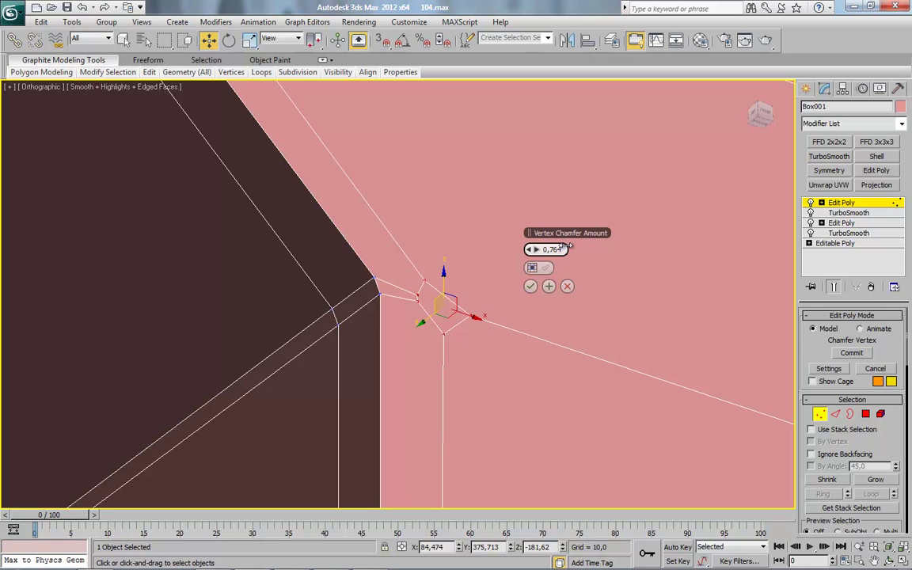
{"action": "left_click", "coordinate": [530, 286]}
Target weld the chamfer's two close inner vertices onto the neighbouring supporting edge vertices.
{"action": "right_click", "coordinate": [472, 224]}
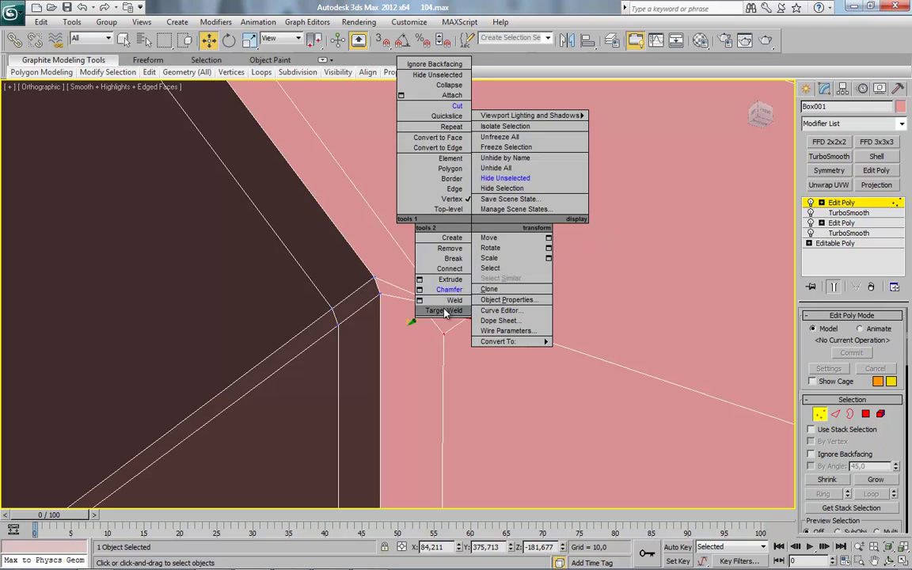
{"action": "left_click", "coordinate": [444, 310]}
{"action": "left_click_drag", "start_coordinate": [443, 339], "coordinate": [419, 302]}
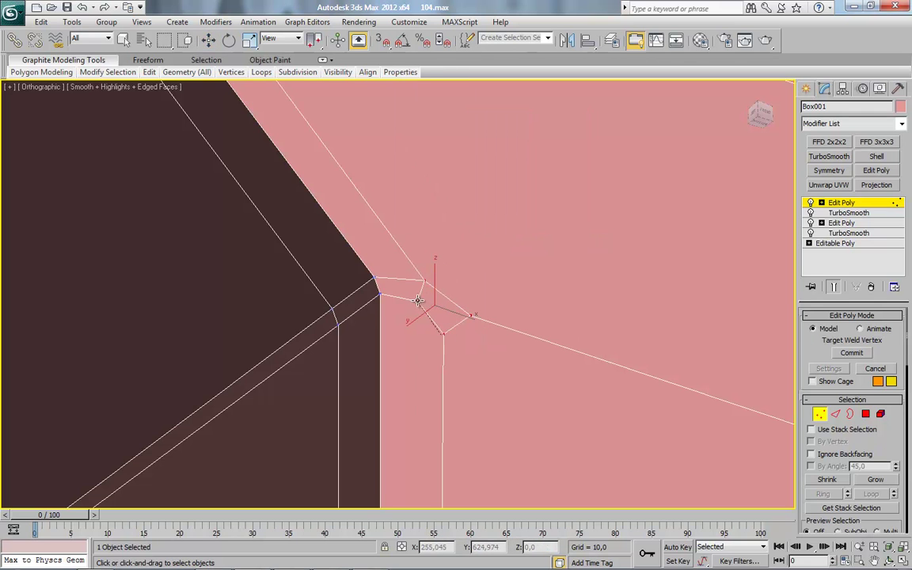
{"action": "left_click", "coordinate": [423, 287]}
Connect the supporting corner vertex on the flat side face to a vertex on the shell's lower rounded border.
{"action": "scroll", "coordinate": [501, 335], "scroll_direction": "down", "scroll_amount": 4}
{"action": "scroll", "coordinate": [468, 311], "scroll_direction": "up", "scroll_amount": 2}
{"action": "key", "text": "w"}
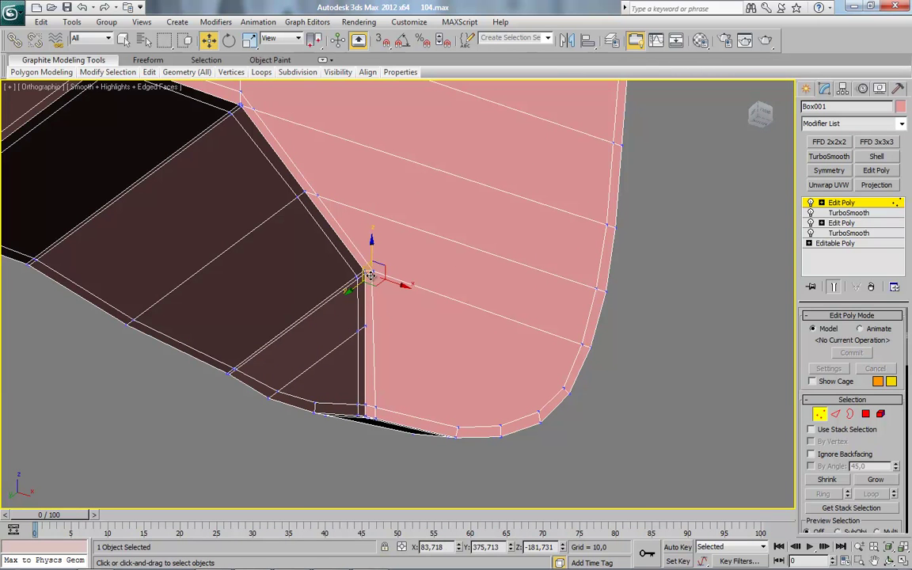
{"action": "left_click", "coordinate": [499, 425], "text": "ctrl"}
{"action": "right_click", "coordinate": [532, 383]}
{"action": "left_click", "coordinate": [514, 423]}
{"action": "left_click", "coordinate": [584, 424]}
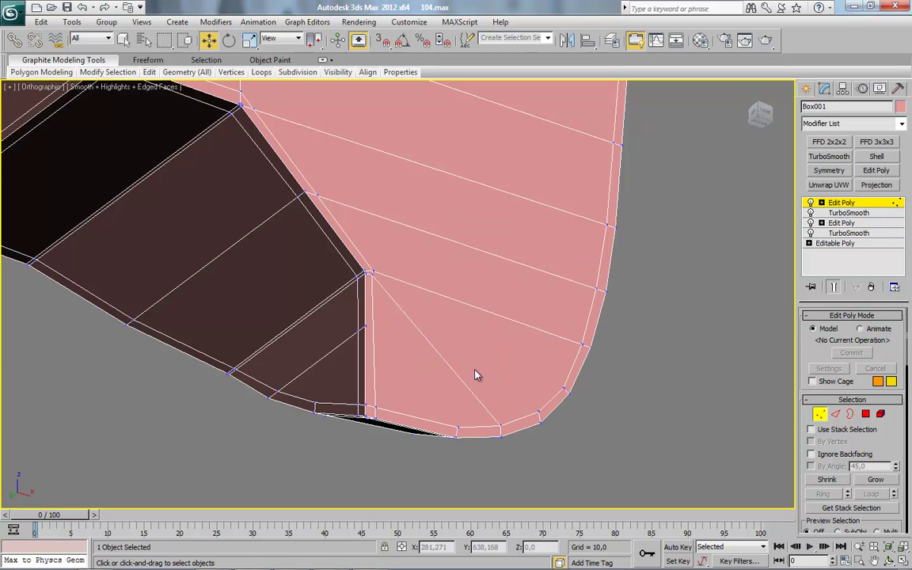
Cut an edge from the step's vertical border to the middle of the new diagonal edge and leave vertex editing.
{"action": "right_click", "coordinate": [437, 347]}
{"action": "left_click", "coordinate": [418, 229]}
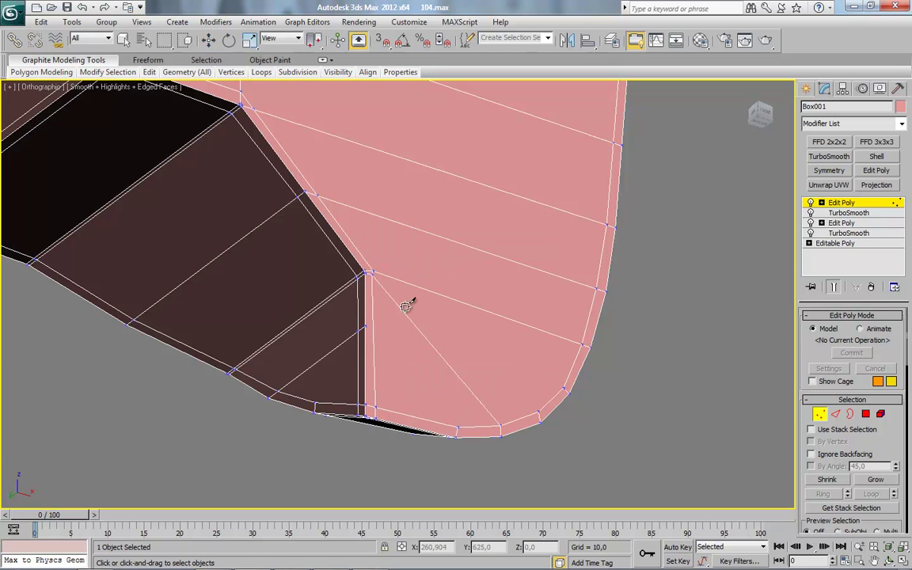
{"action": "left_click", "coordinate": [424, 334]}
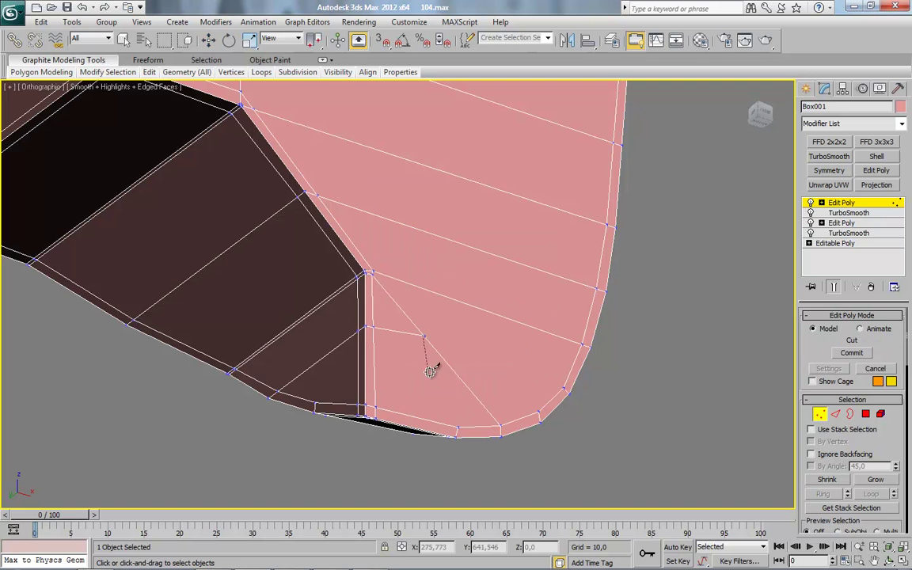
{"action": "left_click", "coordinate": [447, 425]}
{"action": "key", "text": "w"}
{"action": "left_click", "coordinate": [820, 414]}
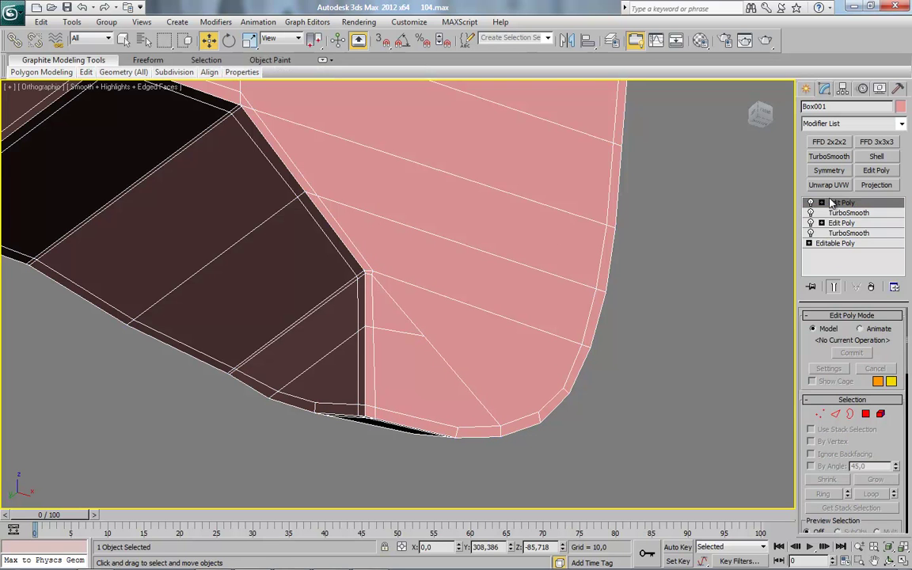
Apply TurboSmooth with 2 iterations and isoline display, and check the smoothed stepped corner.
{"action": "left_click", "coordinate": [824, 157]}
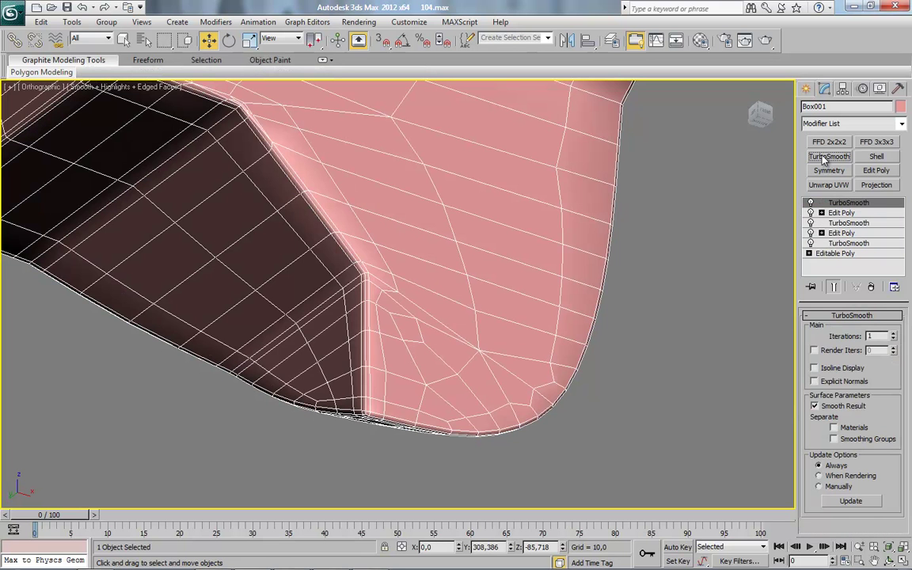
{"action": "left_click", "coordinate": [895, 333]}
{"action": "middle_click_drag", "start_coordinate": [505, 326], "coordinate": [480, 360]}
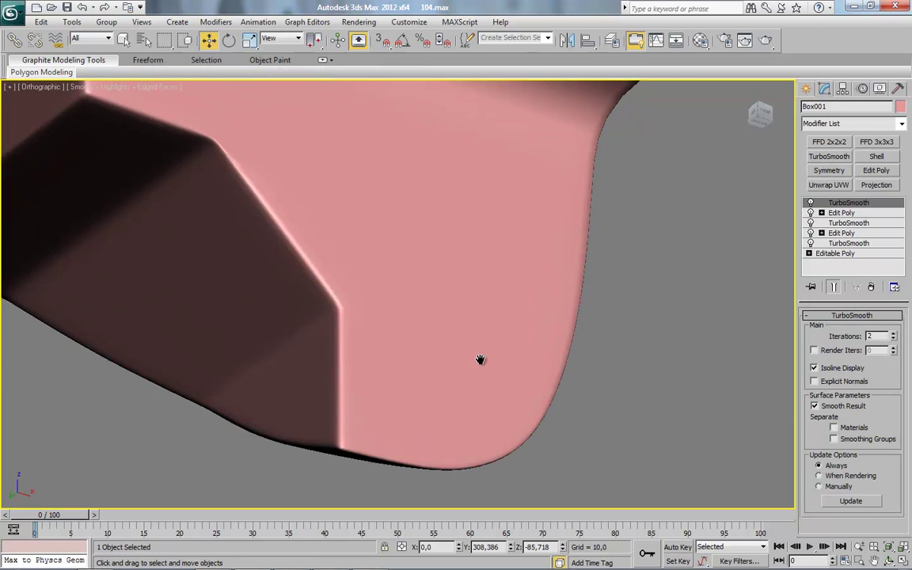
{"action": "scroll", "coordinate": [480, 359], "scroll_direction": "down", "scroll_amount": 6}
{"action": "key", "text": "F4"}
{"action": "scroll", "coordinate": [477, 364], "scroll_direction": "up", "scroll_amount": 5}
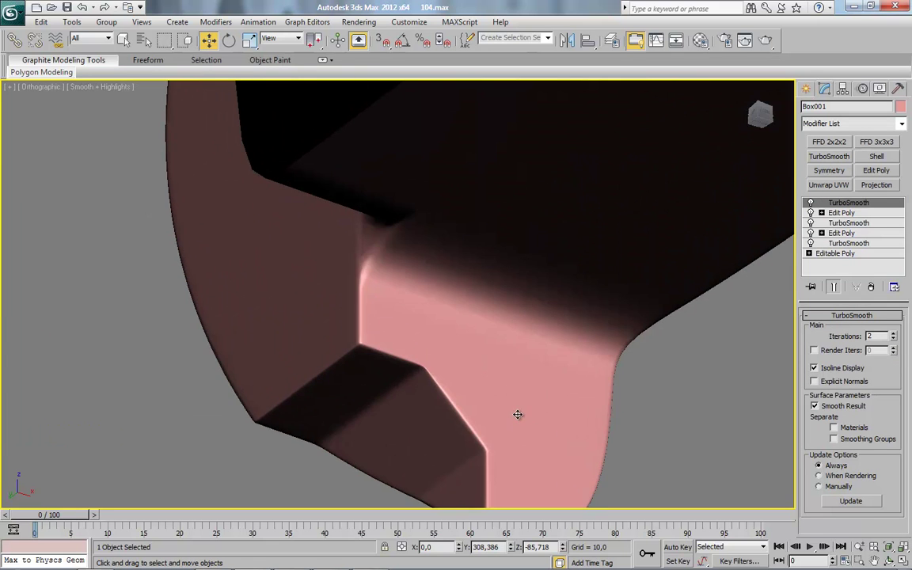
{"action": "middle_click_drag", "start_coordinate": [510, 306], "coordinate": [439, 366], "text": "alt"}
{"action": "key", "text": "F4"}
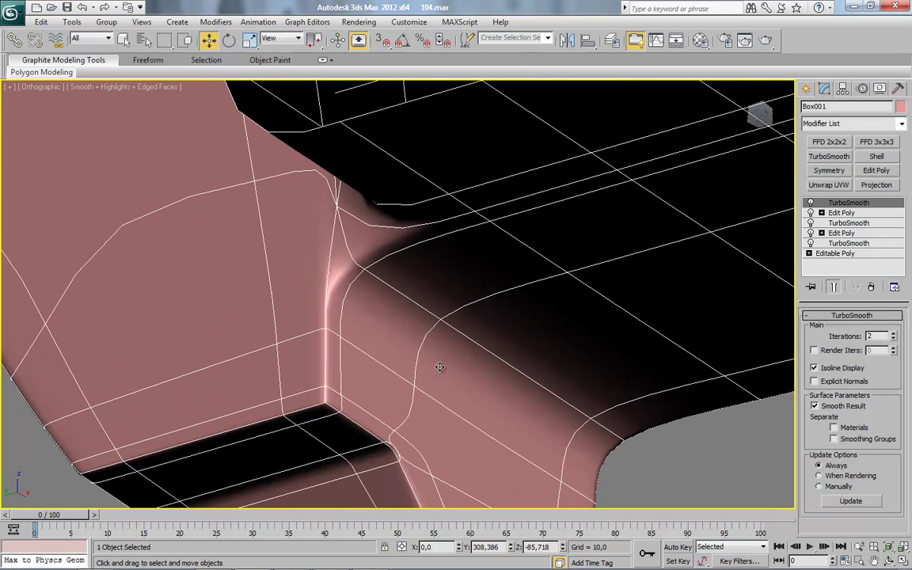
Turn off the TurboSmooth result and return to the Edit Poly below it, facing the notch's inner corner.
{"action": "left_click", "coordinate": [809, 202]}
{"action": "left_click", "coordinate": [840, 212]}
{"action": "middle_click_drag", "start_coordinate": [493, 275], "coordinate": [330, 293], "text": "alt"}
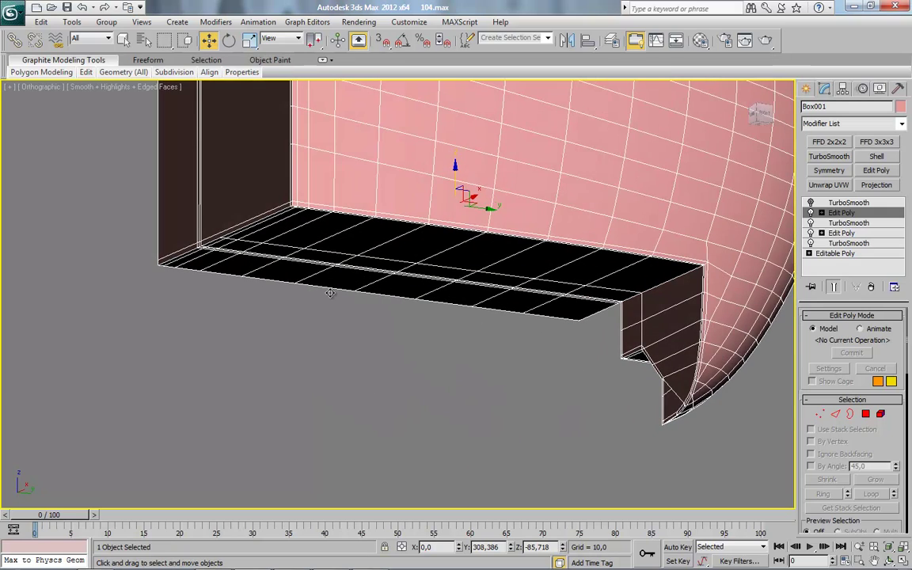
{"action": "middle_click_drag", "start_coordinate": [559, 333], "coordinate": [301, 274], "text": "alt"}
{"action": "scroll", "coordinate": [273, 338], "scroll_direction": "up", "scroll_amount": 3}
{"action": "middle_click_drag", "start_coordinate": [499, 303], "coordinate": [349, 358]}
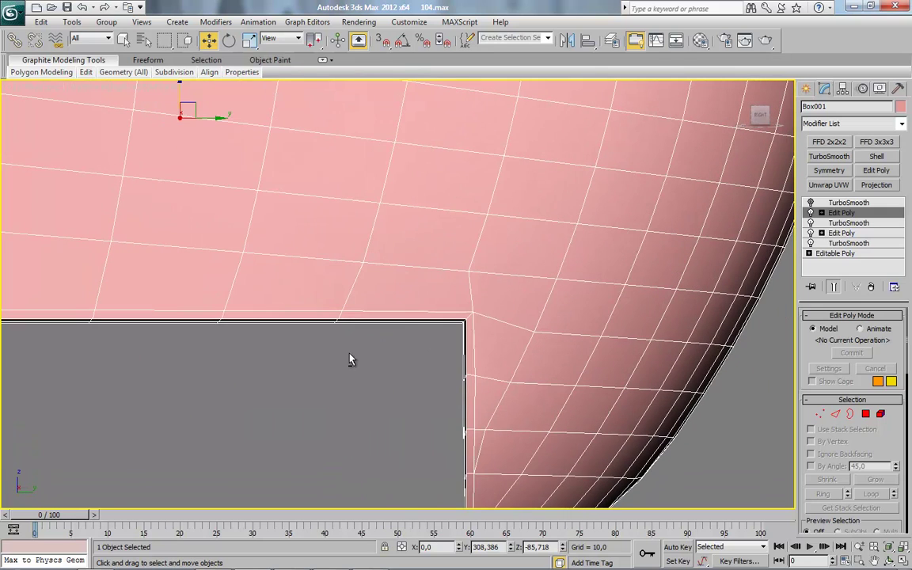
Connect the edge ring across the notch's underside with one segment and a slide of -84, close to the side wall.
{"action": "left_click", "coordinate": [836, 414]}
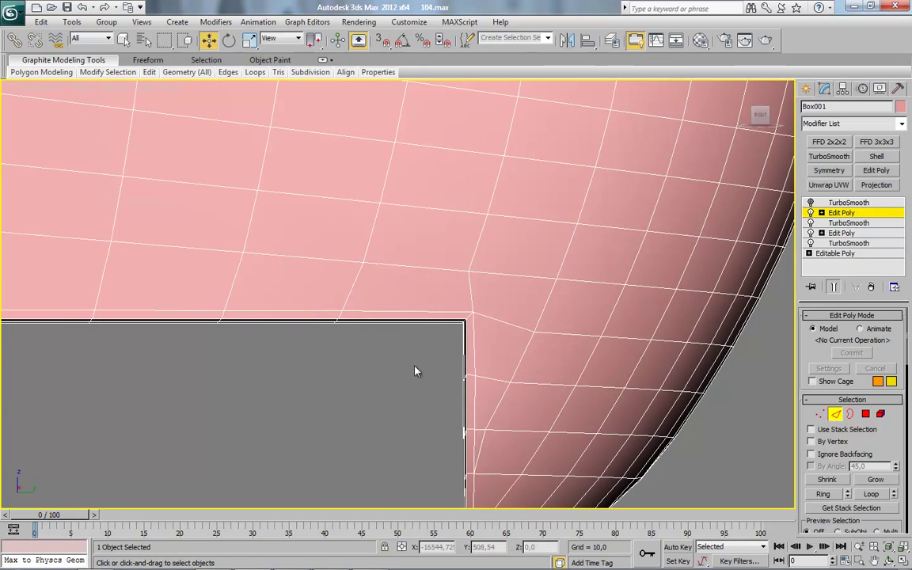
{"action": "left_click_drag", "start_coordinate": [442, 252], "coordinate": [443, 252]}
{"action": "middle_click_drag", "start_coordinate": [467, 297], "coordinate": [587, 225], "text": "alt"}
{"action": "right_click", "coordinate": [587, 214]}
{"action": "left_click", "coordinate": [522, 259]}
{"action": "left_click_drag", "start_coordinate": [535, 286], "coordinate": [410, 272]}
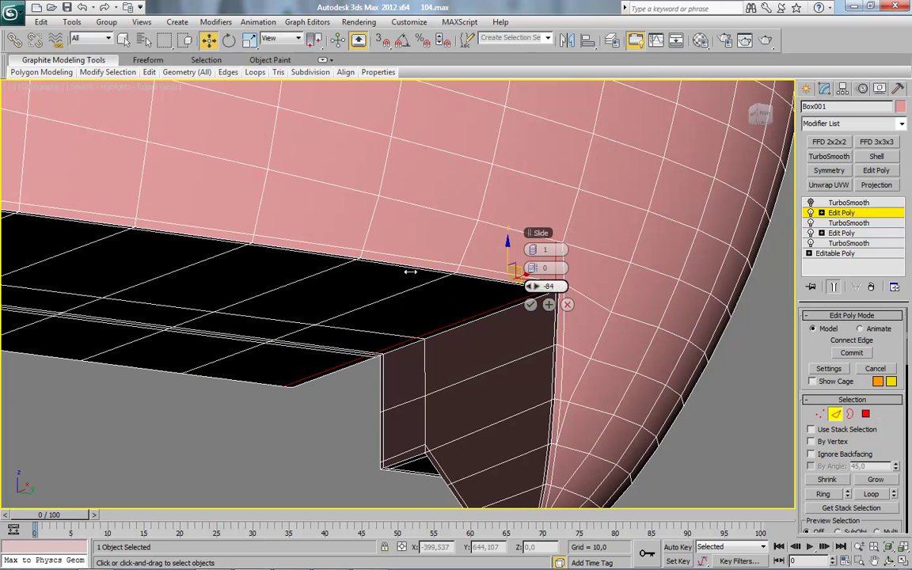
{"action": "left_click", "coordinate": [530, 305]}
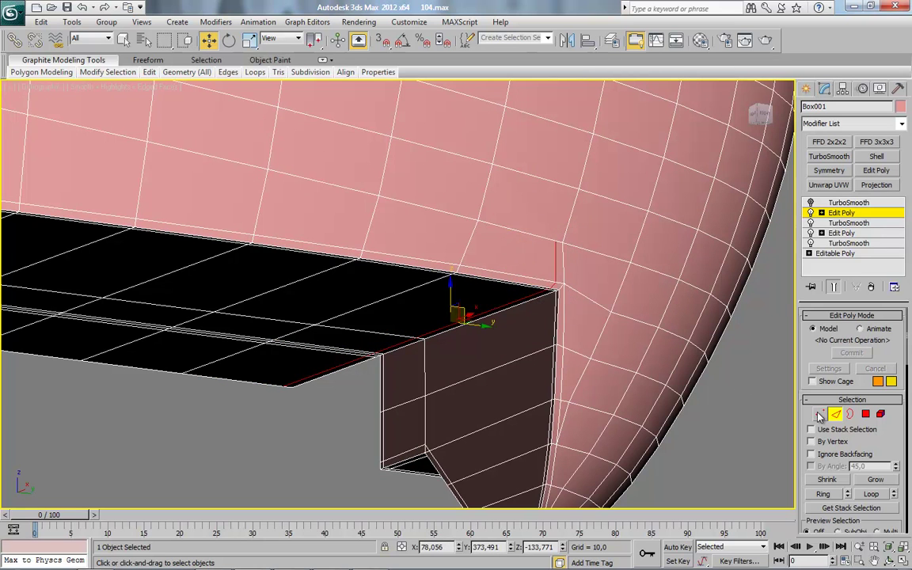
Slide the new line's vertices above the notch corner along their edges, away from the corner, using the Edge constraint.
{"action": "left_click", "coordinate": [820, 414]}
{"action": "left_click", "coordinate": [555, 240]}
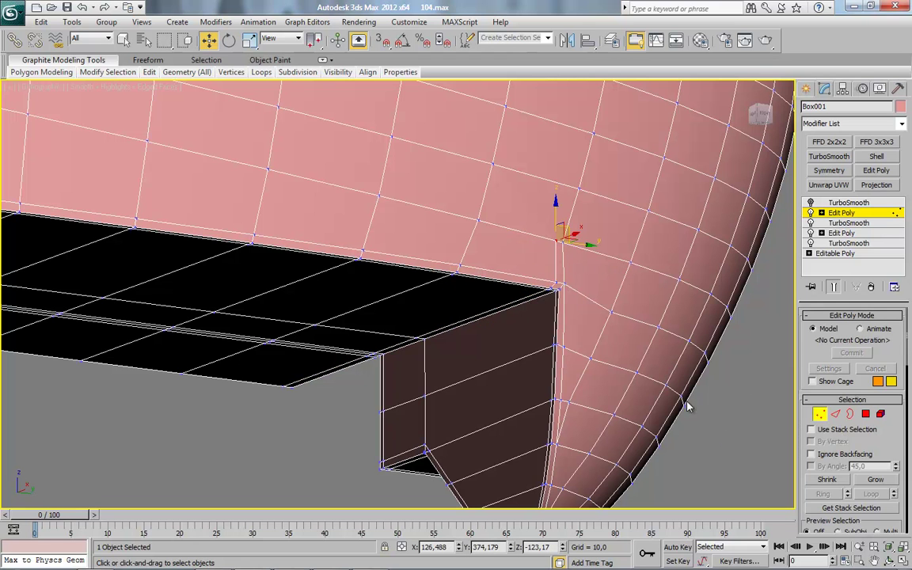
{"action": "scroll", "coordinate": [859, 459], "scroll_direction": "down", "scroll_amount": 5}
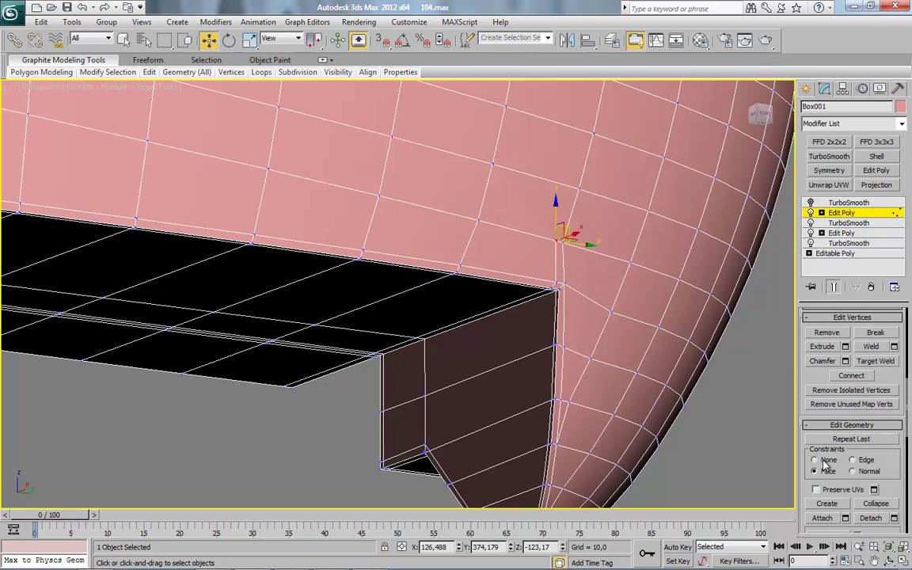
{"action": "left_click", "coordinate": [555, 283]}
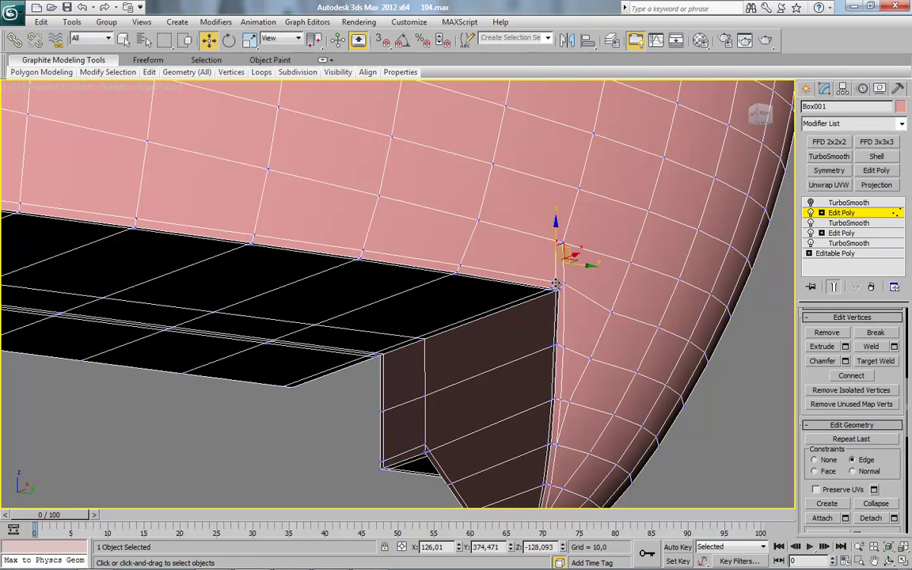
{"action": "left_click_drag", "start_coordinate": [575, 263], "coordinate": [551, 243]}
Leave vertex editing and examine the smoothed shell around the notch and the stepped lower corner.
{"action": "left_click", "coordinate": [840, 212]}
{"action": "scroll", "coordinate": [504, 325], "scroll_direction": "down", "scroll_amount": 8}
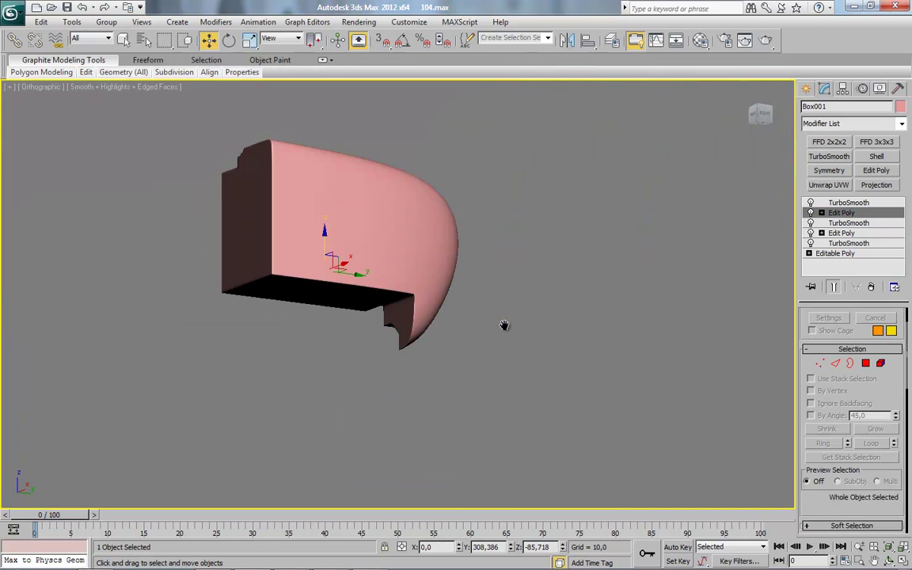
{"action": "middle_click_drag", "start_coordinate": [504, 325], "coordinate": [216, 331], "text": "alt"}
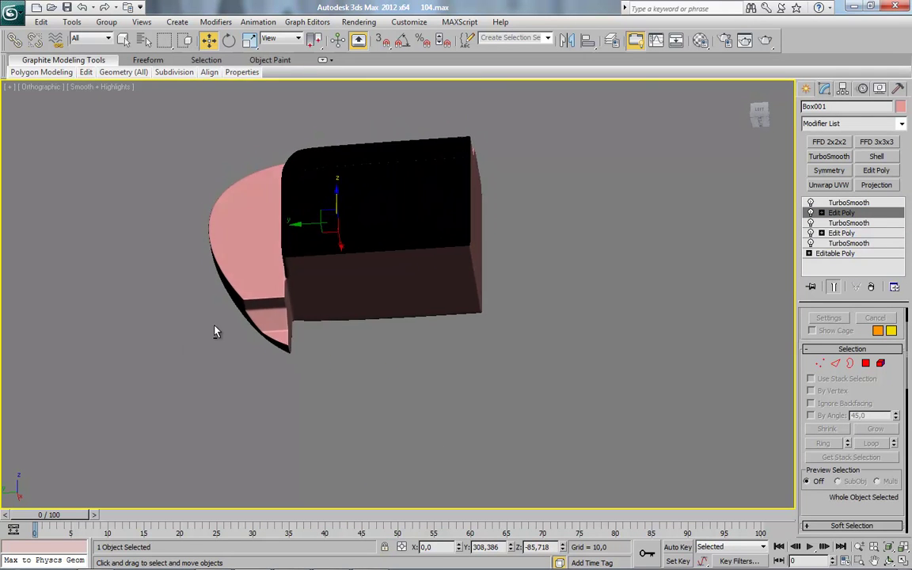
{"action": "middle_click_drag", "start_coordinate": [246, 288], "coordinate": [393, 360]}
{"action": "scroll", "coordinate": [393, 360], "scroll_direction": "up", "scroll_amount": 5}
{"action": "middle_click_drag", "start_coordinate": [531, 406], "coordinate": [494, 405], "text": "alt"}
{"action": "key", "text": "F4"}
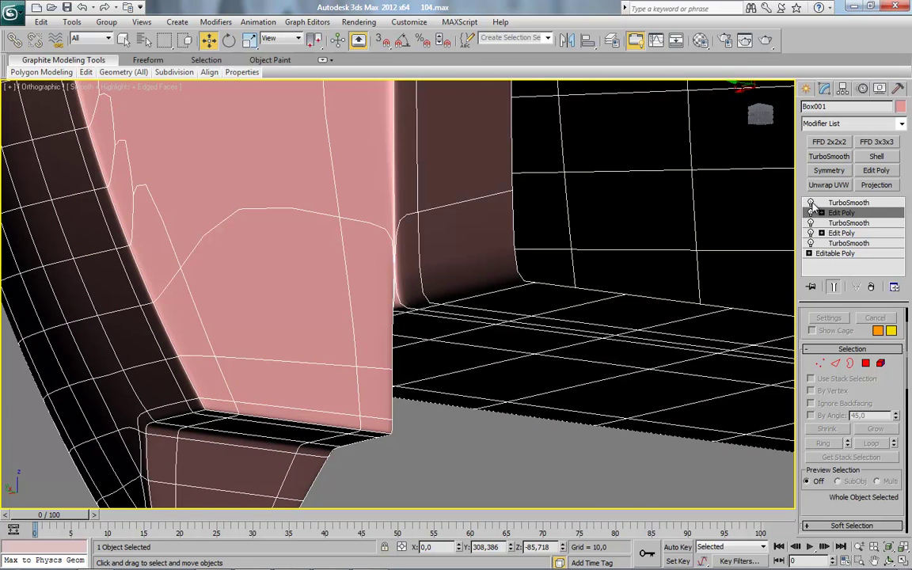
Turn off the TurboSmooth result and select the crease edge between the flat side face and the step.
{"action": "left_click", "coordinate": [809, 202]}
{"action": "middle_click_drag", "start_coordinate": [481, 354], "coordinate": [516, 367]}
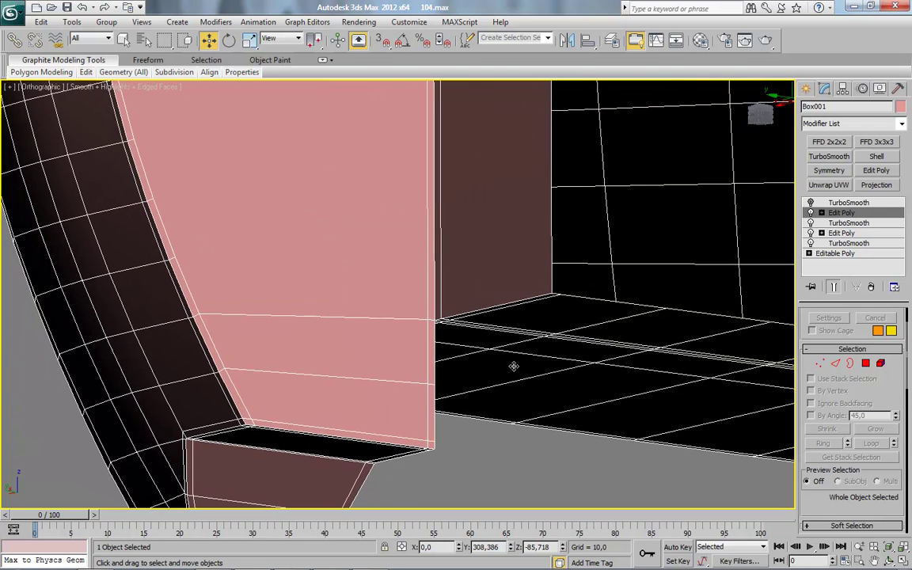
{"action": "left_click", "coordinate": [836, 366]}
{"action": "middle_click_drag", "start_coordinate": [412, 381], "coordinate": [398, 361], "text": "alt"}
{"action": "scroll", "coordinate": [399, 361], "scroll_direction": "down", "scroll_amount": 2}
{"action": "left_click", "coordinate": [399, 361]}
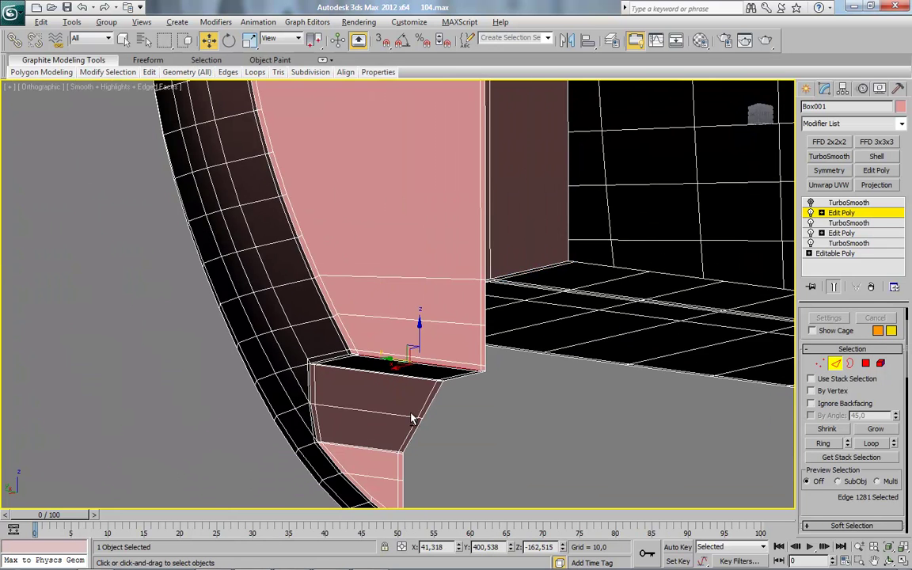
Cut a line down the flat side face from its upper horizontal edge across the step to the sloped face's middle edge.
{"action": "middle_click_drag", "start_coordinate": [412, 416], "coordinate": [384, 413], "text": "alt"}
{"action": "middle_click_drag", "start_coordinate": [401, 336], "coordinate": [412, 487], "text": "alt"}
{"action": "right_click", "coordinate": [429, 318]}
{"action": "left_click", "coordinate": [405, 198]}
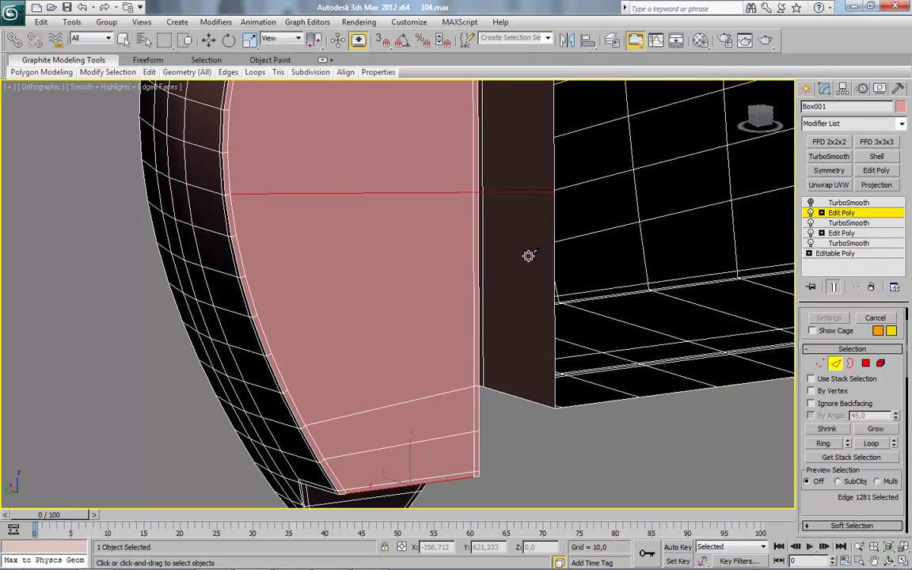
{"action": "middle_click_drag", "start_coordinate": [510, 283], "coordinate": [464, 214], "text": "alt"}
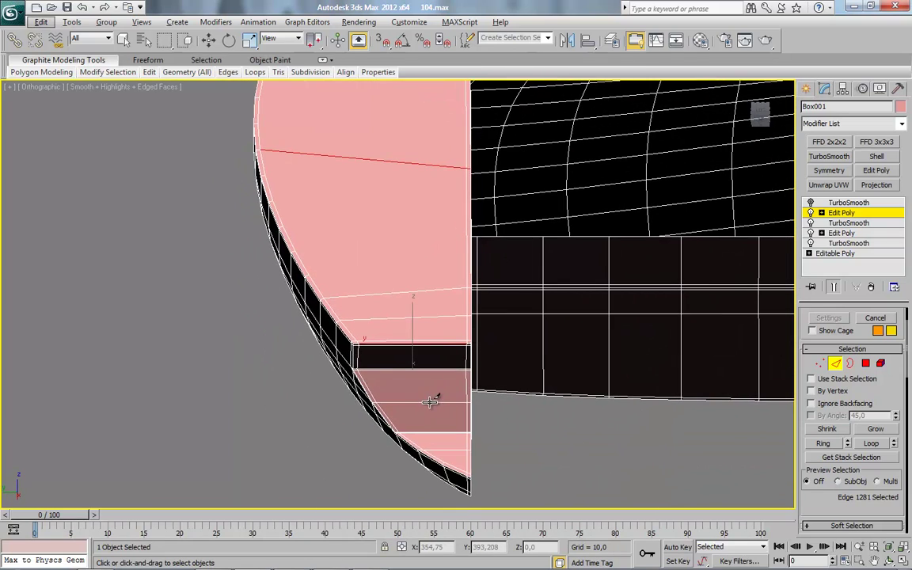
{"action": "left_click", "coordinate": [427, 401]}
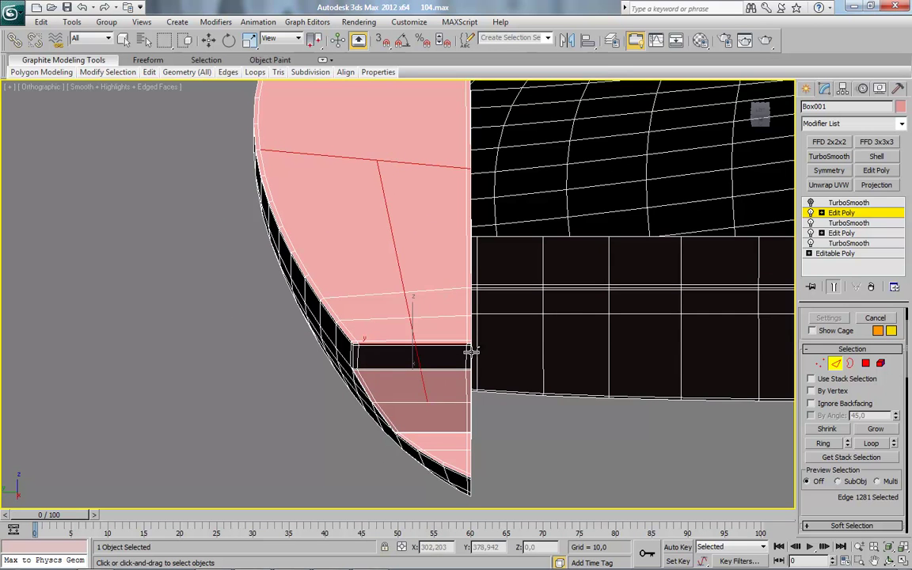
{"action": "scroll", "coordinate": [403, 353], "scroll_direction": "up", "scroll_amount": 4}
{"action": "middle_click_drag", "start_coordinate": [486, 352], "coordinate": [513, 391], "text": "alt"}
{"action": "right_click", "coordinate": [594, 290]}
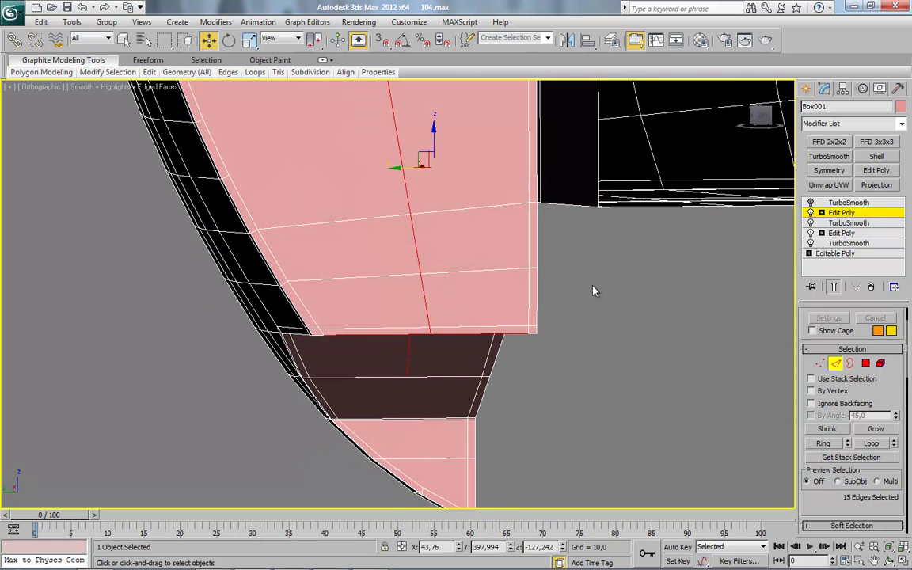
Select the edge ring down the side wall and connect it with one segment close to the notch's underside.
{"action": "middle_click_drag", "start_coordinate": [575, 319], "coordinate": [557, 293], "text": "alt"}
{"action": "left_click_drag", "start_coordinate": [400, 260], "coordinate": [401, 262], "text": "ctrl"}
{"action": "middle_click_drag", "start_coordinate": [639, 315], "coordinate": [601, 248], "text": "alt"}
{"action": "left_click_drag", "start_coordinate": [419, 245], "coordinate": [422, 243], "text": "alt"}
{"action": "middle_click_drag", "start_coordinate": [607, 281], "coordinate": [416, 280], "text": "alt"}
{"action": "right_click", "coordinate": [686, 208]}
{"action": "left_click", "coordinate": [619, 253]}
{"action": "scroll", "coordinate": [538, 286], "scroll_direction": "up", "scroll_amount": 2}
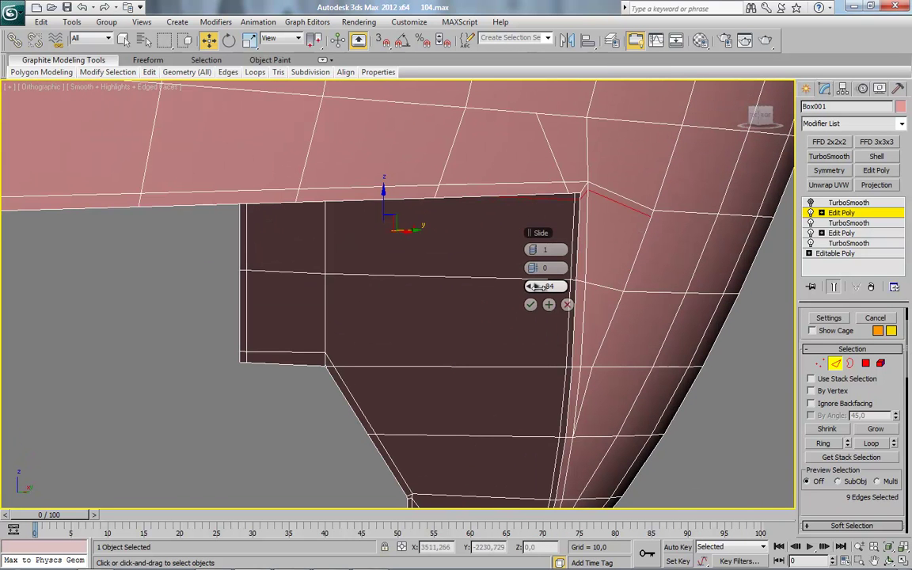
{"action": "left_click", "coordinate": [534, 310]}
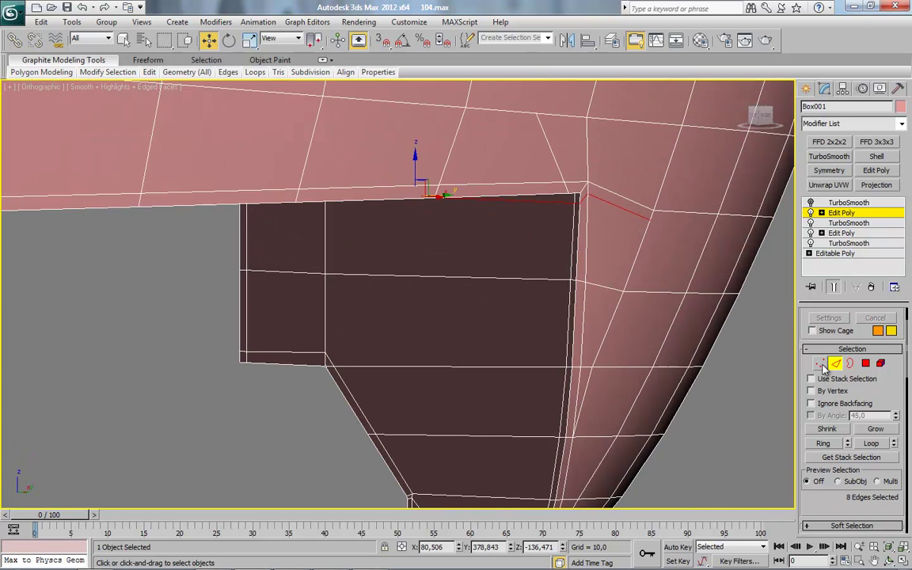
Slide the new supporting line's vertices on the curved outer surface downward along their edges, away from the notch corner.
{"action": "key", "text": "1"}
{"action": "left_click", "coordinate": [587, 195]}
{"action": "left_click_drag", "start_coordinate": [819, 503], "coordinate": [819, 314]}
{"action": "left_click_drag", "start_coordinate": [588, 164], "coordinate": [648, 227]}
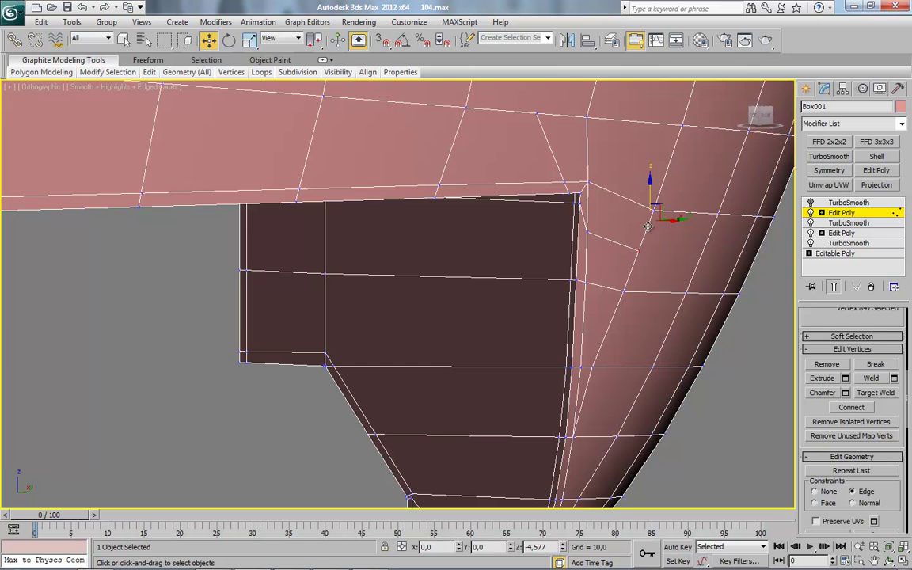
Turn the TurboSmooth result back on and examine the shading around the notch, the flat side face and the stepped lower corner.
{"action": "left_click", "coordinate": [841, 214]}
{"action": "left_click", "coordinate": [810, 203]}
{"action": "middle_click_drag", "start_coordinate": [623, 323], "coordinate": [573, 365]}
{"action": "scroll", "coordinate": [571, 372], "scroll_direction": "down", "scroll_amount": 2}
{"action": "key", "text": "F4"}
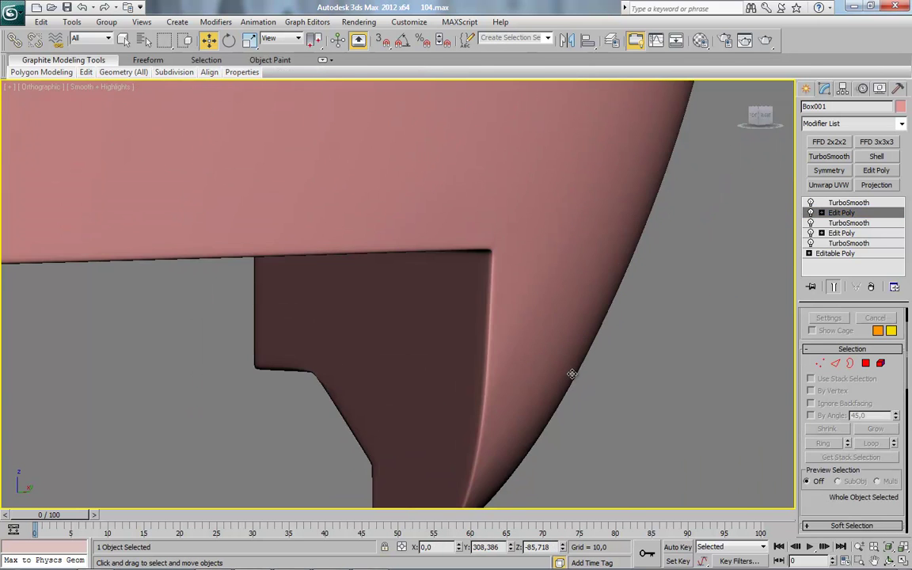
{"action": "scroll", "coordinate": [571, 373], "scroll_direction": "down", "scroll_amount": 5}
{"action": "middle_click_drag", "start_coordinate": [353, 312], "coordinate": [572, 309], "text": "alt"}
{"action": "scroll", "coordinate": [553, 301], "scroll_direction": "up", "scroll_amount": 5}
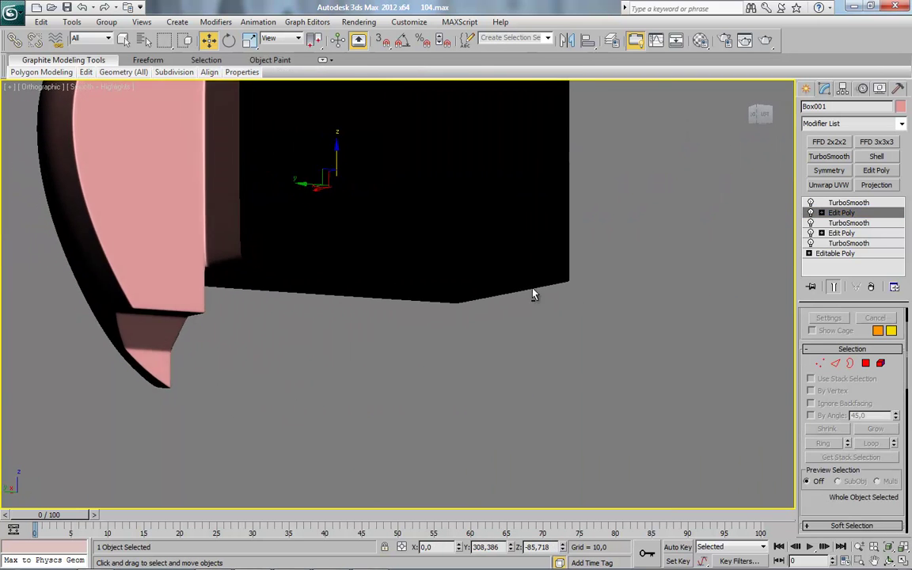
{"action": "key", "text": "F4"}
{"action": "middle_click_drag", "start_coordinate": [381, 352], "coordinate": [416, 360]}
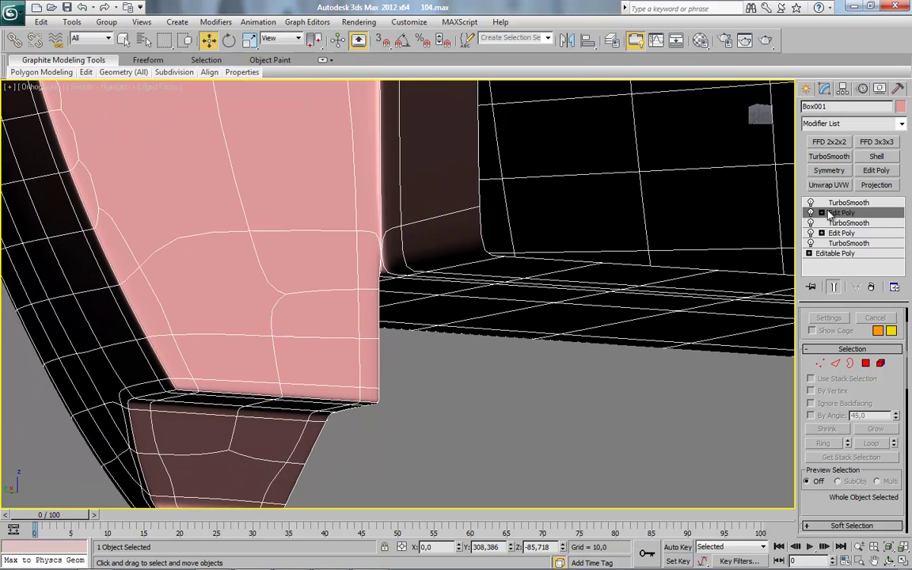
Turn off TurboSmooth and cut a line from the side face's middle edge across the recess wall, just above its lower corner.
{"action": "left_click", "coordinate": [809, 203]}
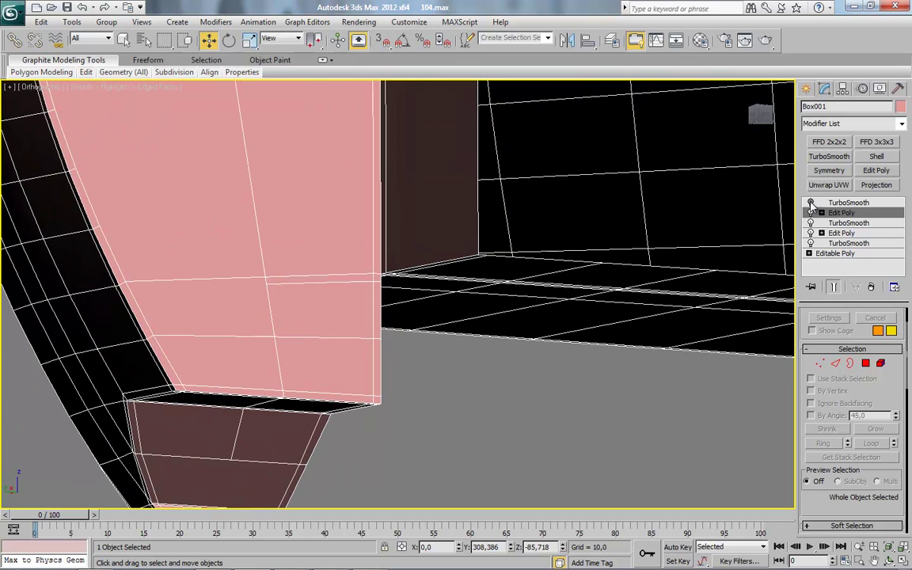
{"action": "middle_click_drag", "start_coordinate": [474, 290], "coordinate": [494, 308]}
{"action": "left_click", "coordinate": [836, 365]}
{"action": "left_click", "coordinate": [496, 241]}
{"action": "middle_click_drag", "start_coordinate": [407, 266], "coordinate": [489, 361], "text": "alt"}
{"action": "left_click", "coordinate": [537, 396]}
{"action": "right_click", "coordinate": [535, 394]}
{"action": "left_click", "coordinate": [508, 281]}
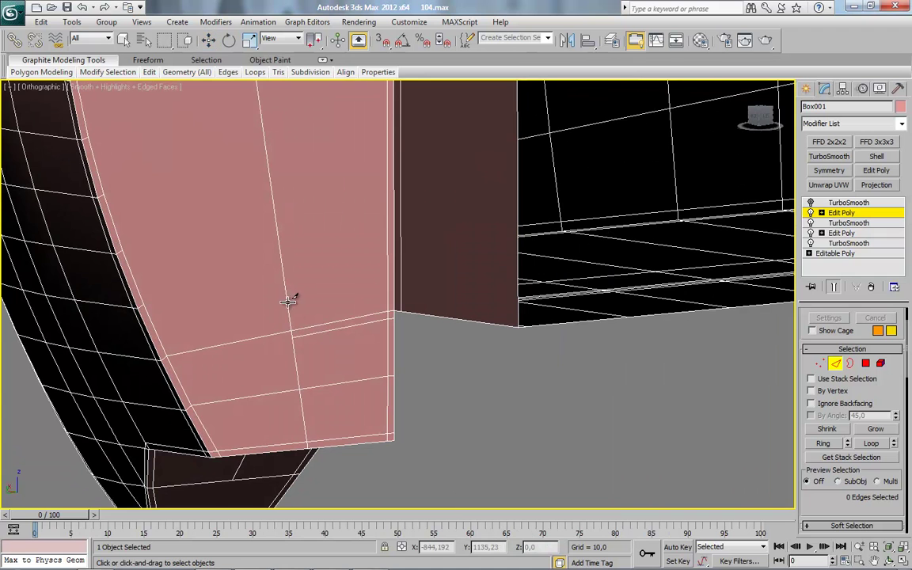
{"action": "left_click", "coordinate": [394, 303]}
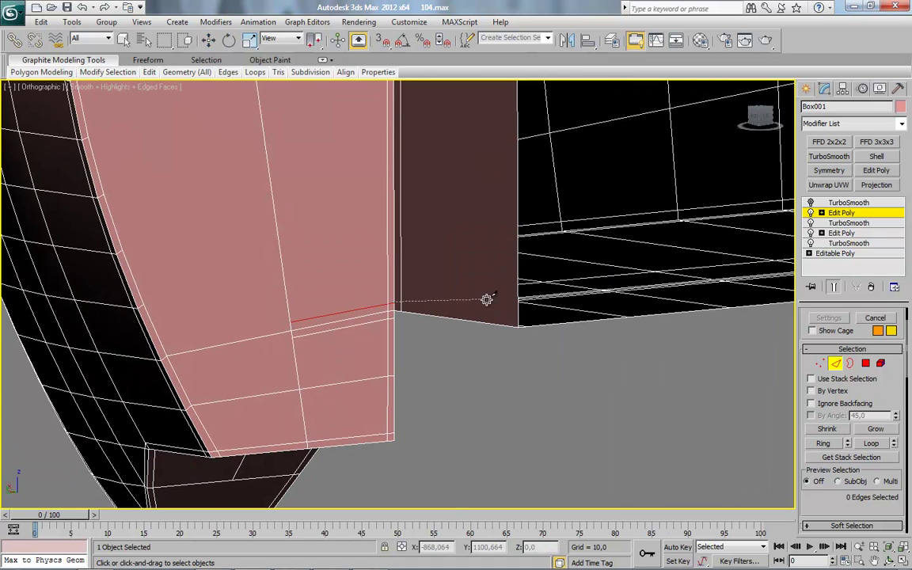
{"action": "right_click", "coordinate": [578, 372]}
{"action": "left_click", "coordinate": [836, 364]}
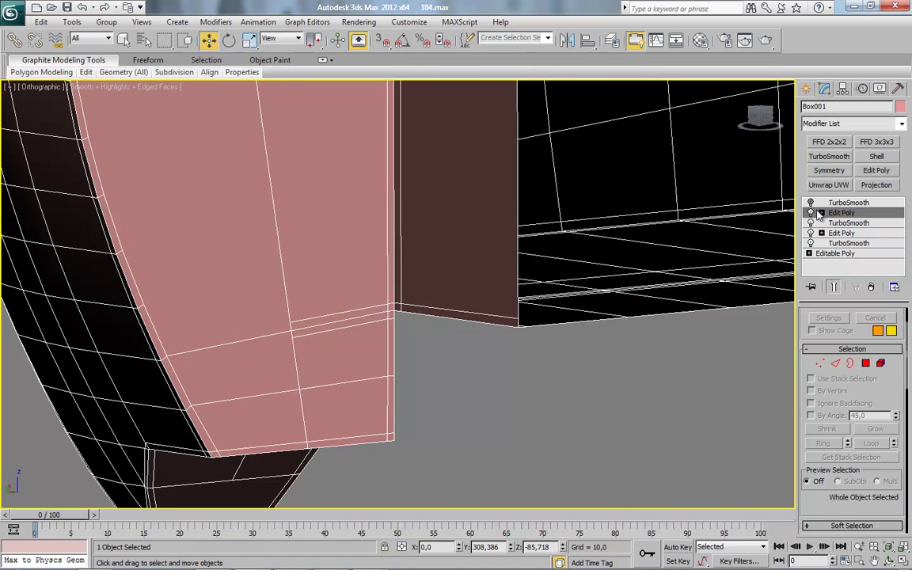
Turn TurboSmooth back on and examine the whole shell from below with the edge display off.
{"action": "left_click", "coordinate": [810, 203]}
{"action": "middle_click_drag", "start_coordinate": [500, 376], "coordinate": [468, 396]}
{"action": "scroll", "coordinate": [468, 397], "scroll_direction": "down", "scroll_amount": 1}
{"action": "key", "text": "F4"}
{"action": "scroll", "coordinate": [467, 397], "scroll_direction": "down", "scroll_amount": 4}
{"action": "middle_click_drag", "start_coordinate": [440, 330], "coordinate": [248, 242], "text": "alt"}
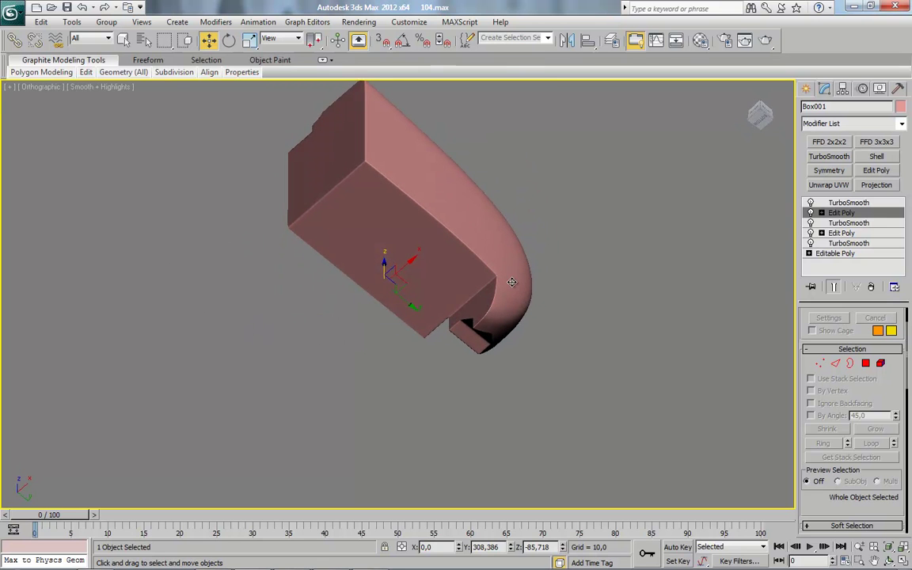
Assign the 04 - Default material to the Box001 shell.
{"action": "left_click", "coordinate": [558, 382]}
{"action": "key", "text": "m"}
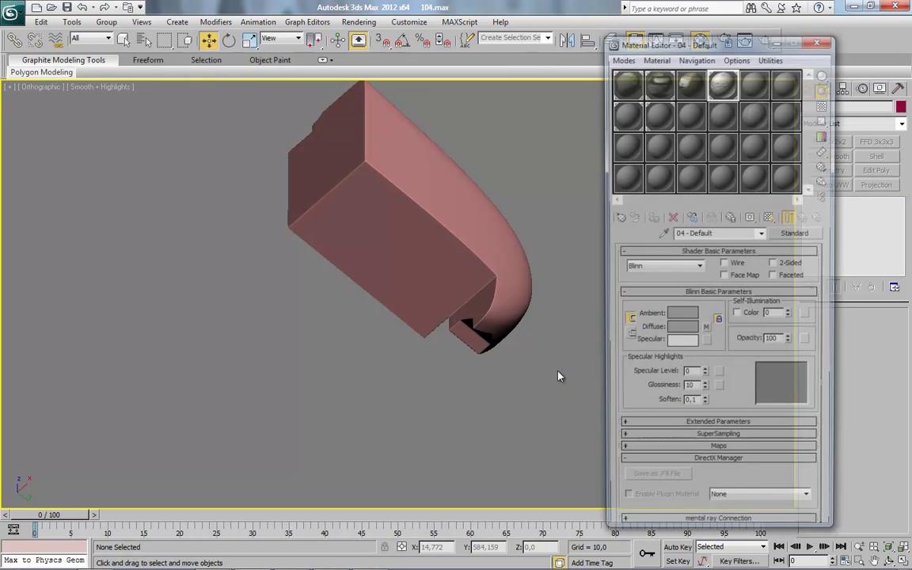
{"action": "left_click", "coordinate": [484, 218]}
{"action": "left_click", "coordinate": [651, 217]}
{"action": "left_click", "coordinate": [827, 43]}
Turn off TurboSmooth and add an X-axis Symmetry modifier above the upper Edit Poly, with the edges shown around the central seam.
{"action": "middle_click_drag", "start_coordinate": [496, 271], "coordinate": [784, 211], "text": "alt"}
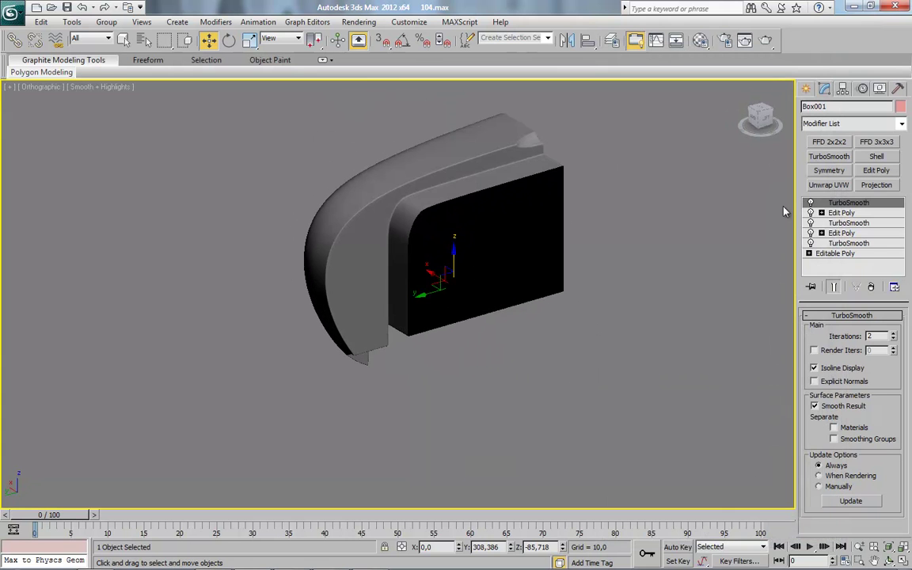
{"action": "left_click", "coordinate": [842, 213]}
{"action": "left_click", "coordinate": [820, 363]}
{"action": "scroll", "coordinate": [427, 232], "scroll_direction": "up", "scroll_amount": 5}
{"action": "left_click", "coordinate": [414, 214]}
{"action": "middle_click_drag", "start_coordinate": [422, 230], "coordinate": [407, 284]}
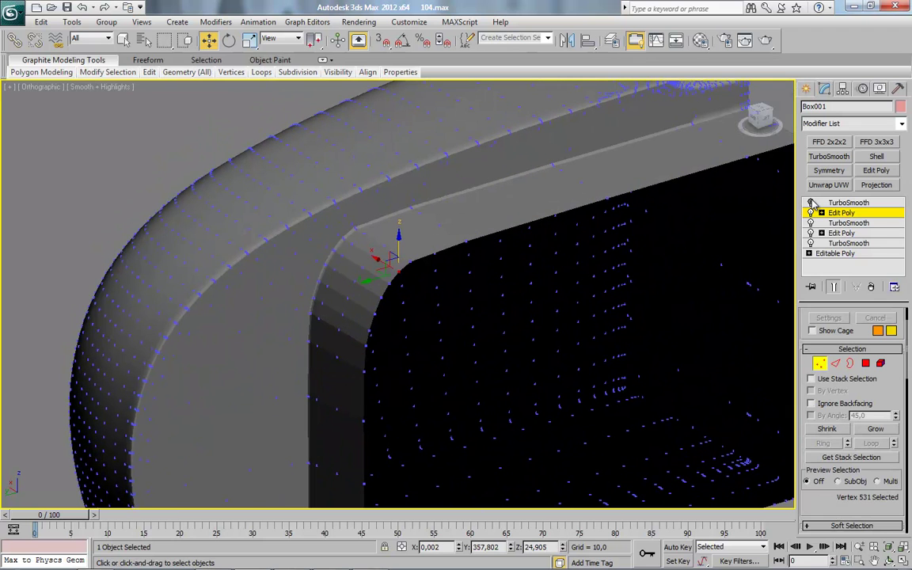
{"action": "left_click", "coordinate": [828, 171]}
{"action": "scroll", "coordinate": [444, 354], "scroll_direction": "down", "scroll_amount": 5}
{"action": "middle_click_drag", "start_coordinate": [446, 342], "coordinate": [392, 395], "text": "alt"}
{"action": "scroll", "coordinate": [393, 395], "scroll_direction": "up", "scroll_amount": 6}
{"action": "key", "text": "F4"}
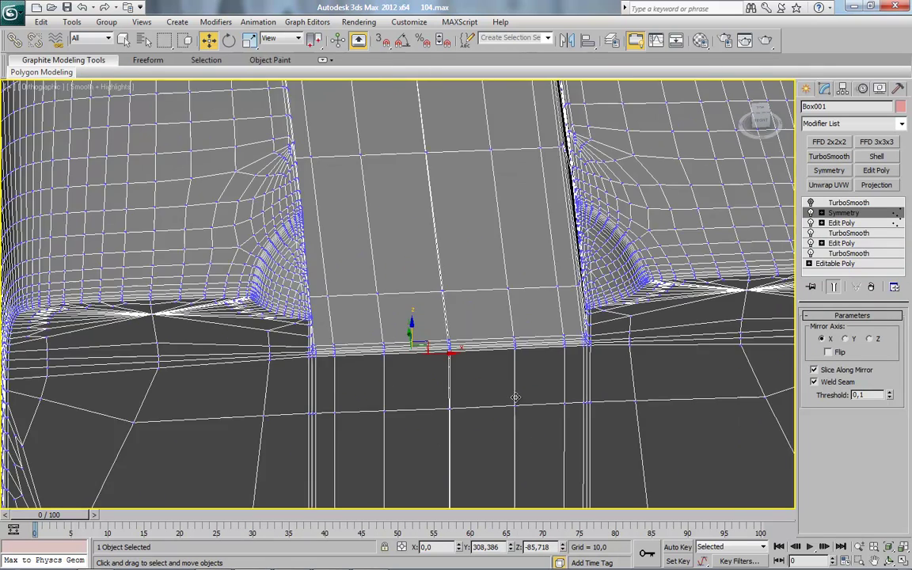
{"action": "middle_click_drag", "start_coordinate": [516, 396], "coordinate": [568, 347], "text": "alt"}
In the upper Edit Poly, select all vertices along the open centre border in the front view and make them planar in X.
{"action": "left_click", "coordinate": [815, 222]}
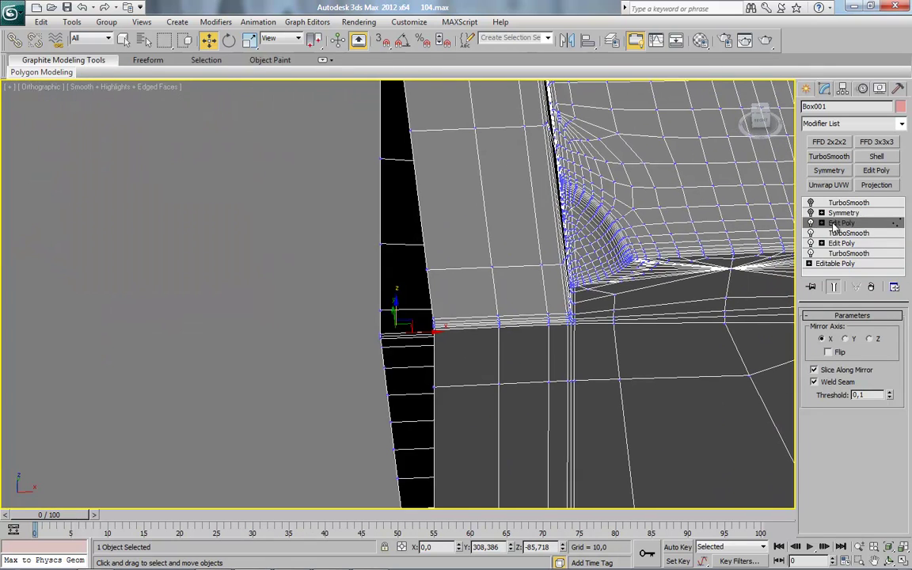
{"action": "left_click", "coordinate": [760, 123]}
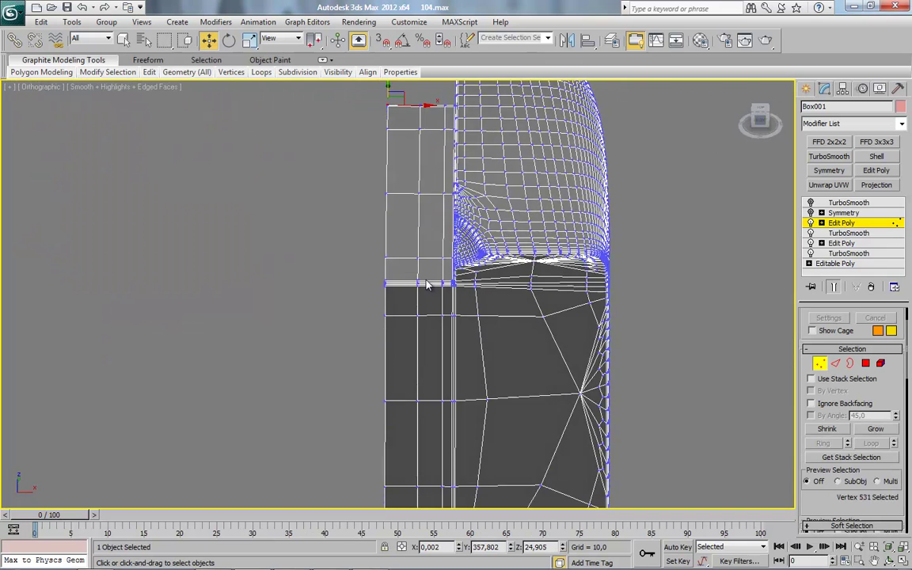
{"action": "scroll", "coordinate": [363, 288], "scroll_direction": "down", "scroll_amount": 4}
{"action": "left_click_drag", "start_coordinate": [402, 313], "coordinate": [402, 317]}
{"action": "scroll", "coordinate": [399, 316], "scroll_direction": "up", "scroll_amount": 4}
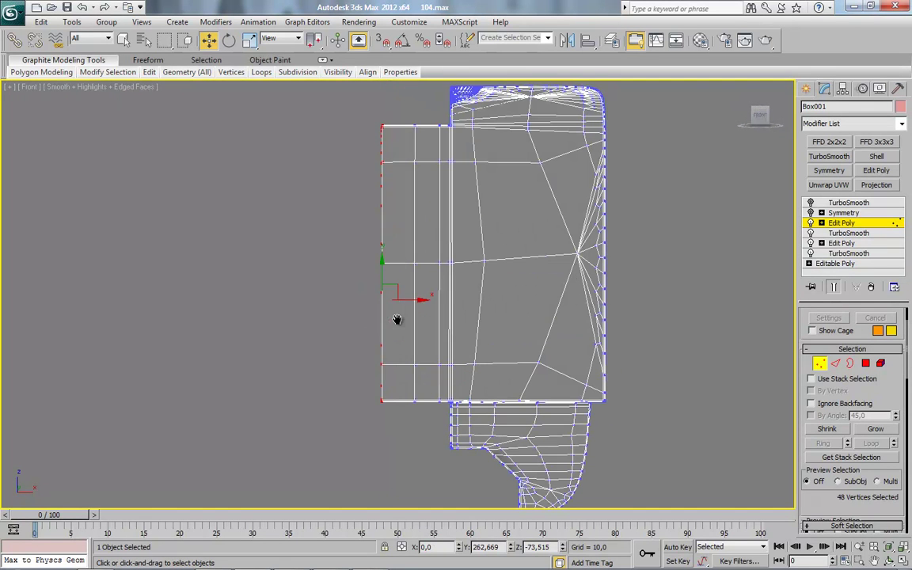
{"action": "scroll", "coordinate": [827, 443], "scroll_direction": "down", "scroll_amount": 10}
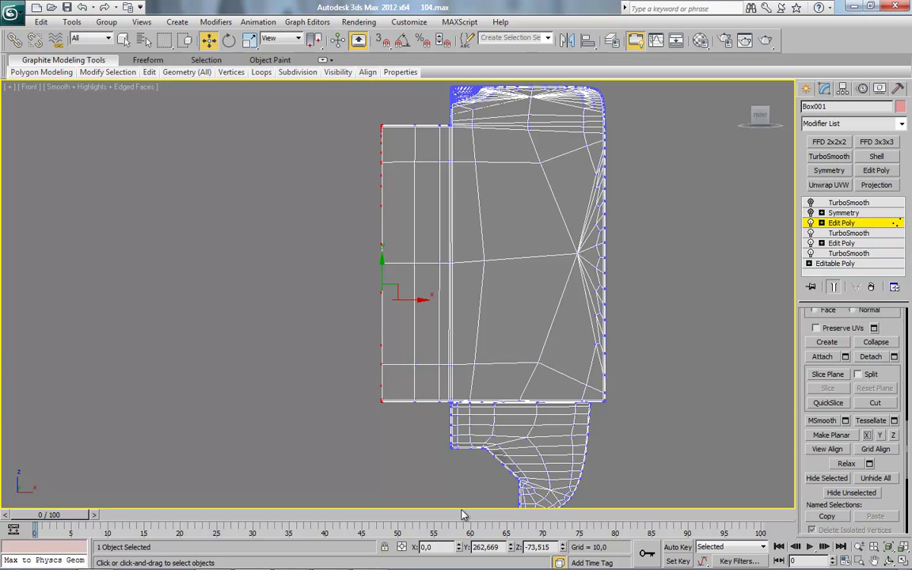
Turn on the Symmetry and TurboSmooth results, leave vertex editing and hide the edge display on the mirrored shell.
{"action": "middle_click_drag", "start_coordinate": [447, 480], "coordinate": [425, 321], "text": "alt"}
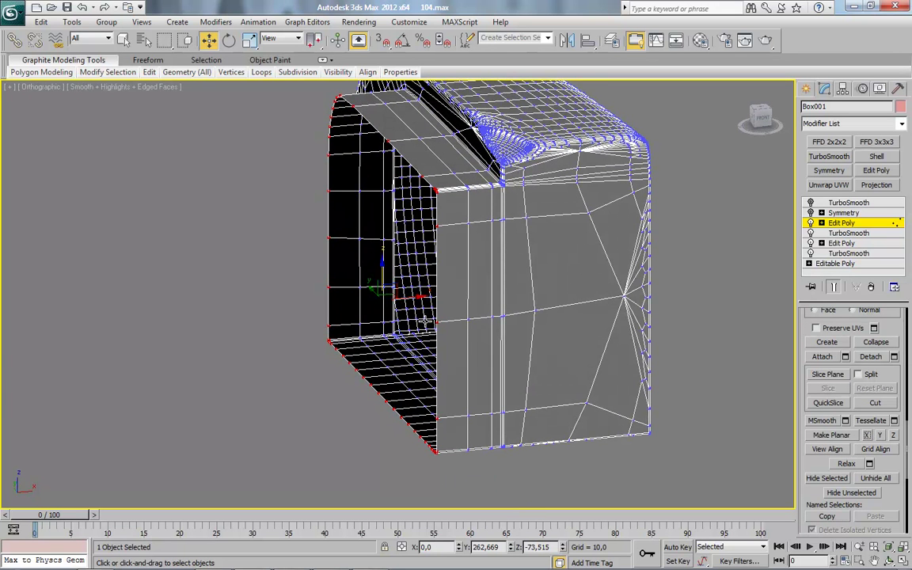
{"action": "left_click", "coordinate": [810, 213]}
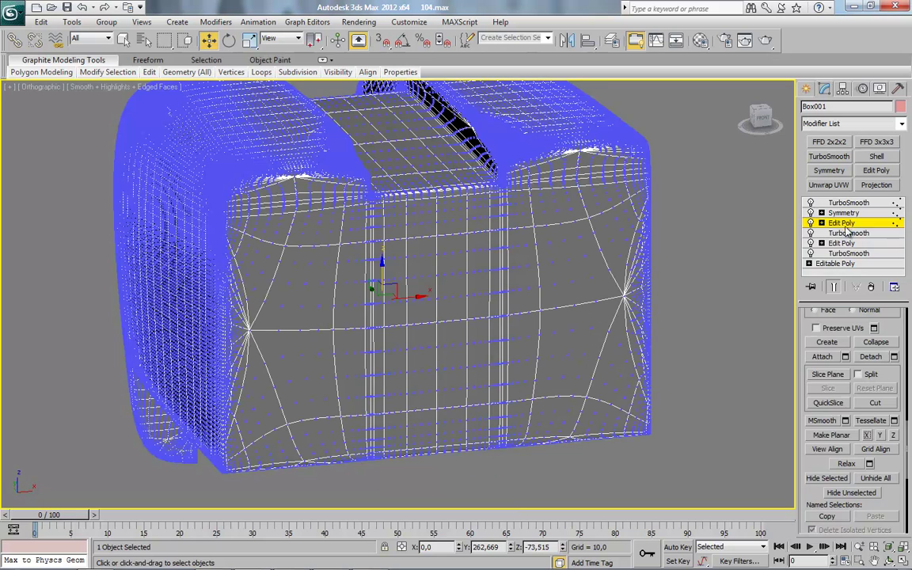
{"action": "left_click", "coordinate": [846, 226]}
{"action": "left_click", "coordinate": [820, 365]}
{"action": "left_click", "coordinate": [820, 365]}
{"action": "left_click", "coordinate": [738, 447]}
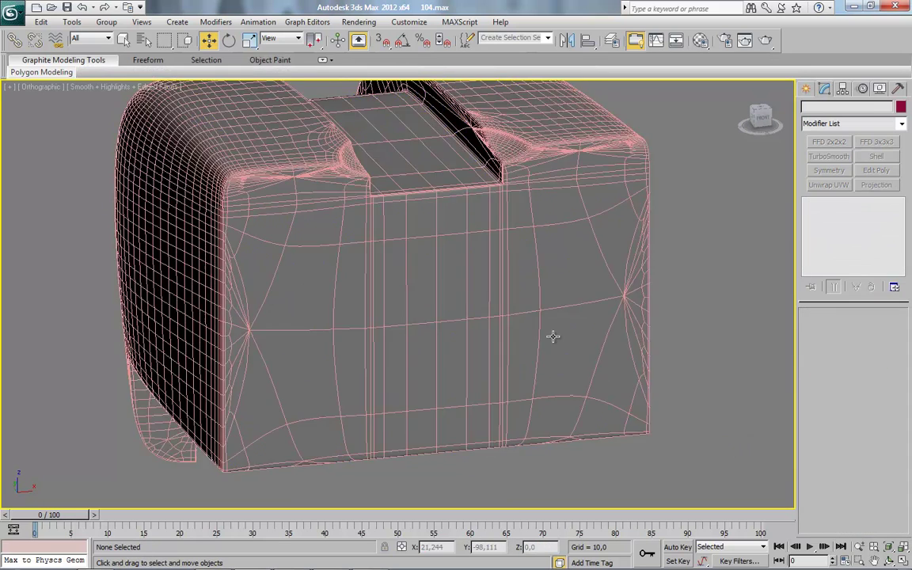
{"action": "middle_click_drag", "start_coordinate": [553, 337], "coordinate": [559, 378]}
{"action": "key", "text": "F4"}
Compare the mirrored shell with the battery cover in the 4540_1651 reference photo in Windows Photo Viewer.
{"action": "scroll", "coordinate": [524, 356], "scroll_direction": "down", "scroll_amount": 5}
{"action": "middle_click_drag", "start_coordinate": [356, 317], "coordinate": [599, 317], "text": "alt"}
{"action": "left_click", "coordinate": [309, 299]}
{"action": "mouse_move", "coordinate": [328, 562]}
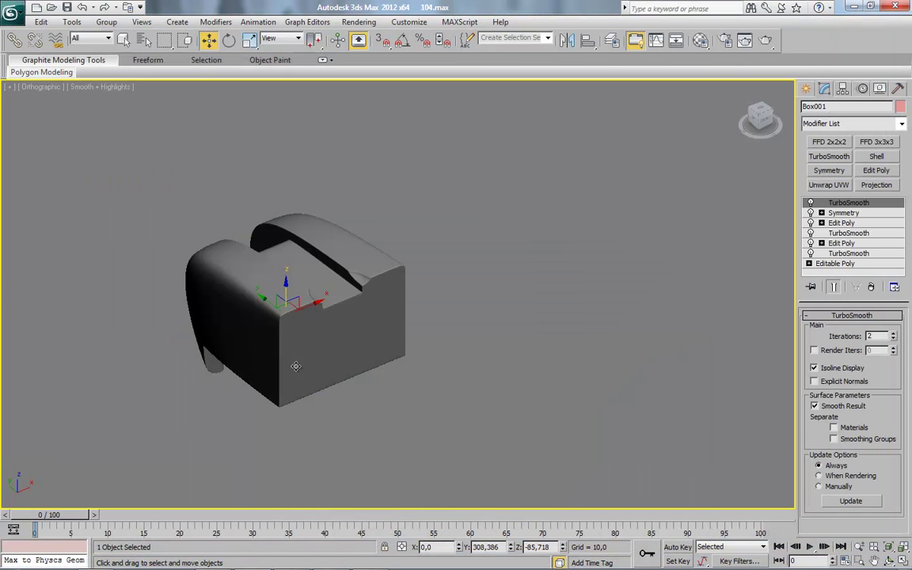
{"action": "left_click", "coordinate": [325, 497]}
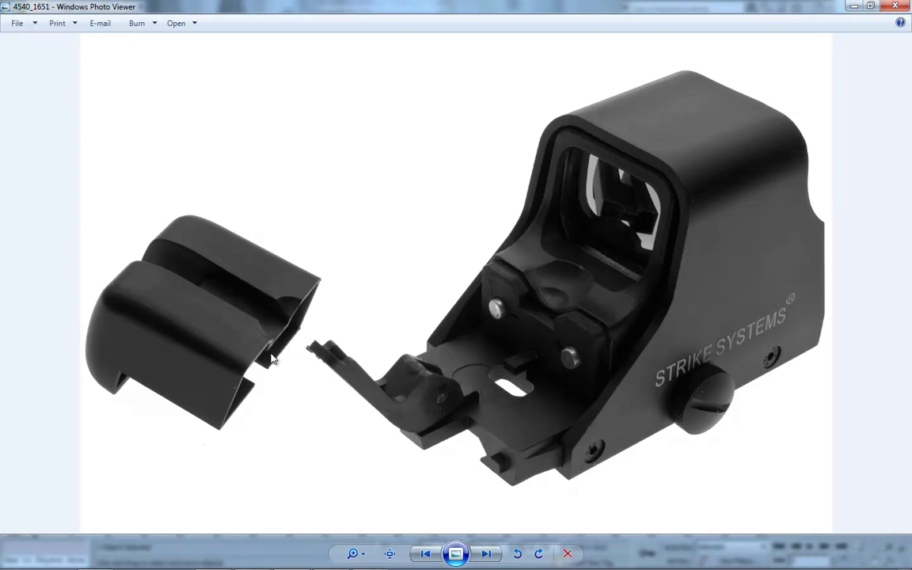
{"action": "left_click", "coordinate": [854, 9]}
{"action": "scroll", "coordinate": [291, 282], "scroll_direction": "up", "scroll_amount": 3}
{"action": "middle_click_drag", "start_coordinate": [244, 283], "coordinate": [353, 372], "text": "alt"}
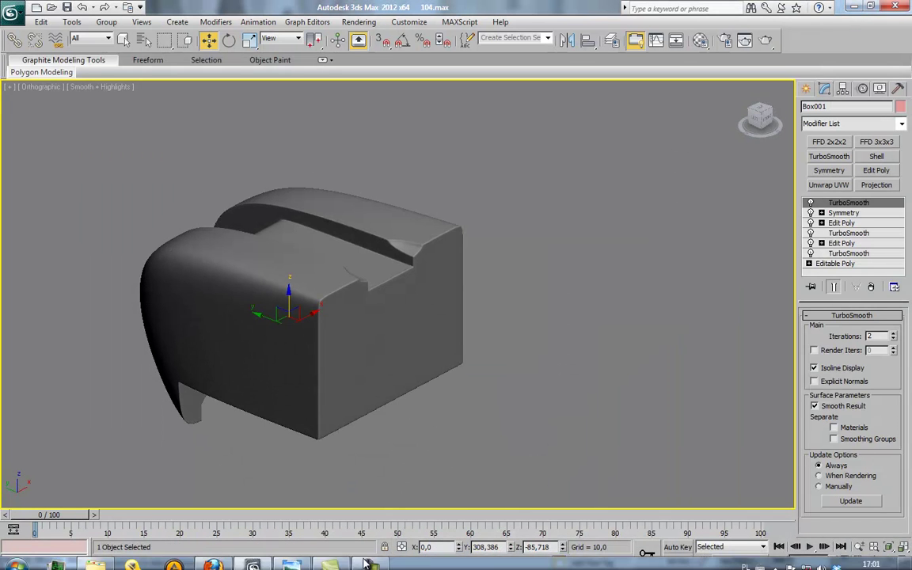
{"action": "left_click", "coordinate": [292, 557]}
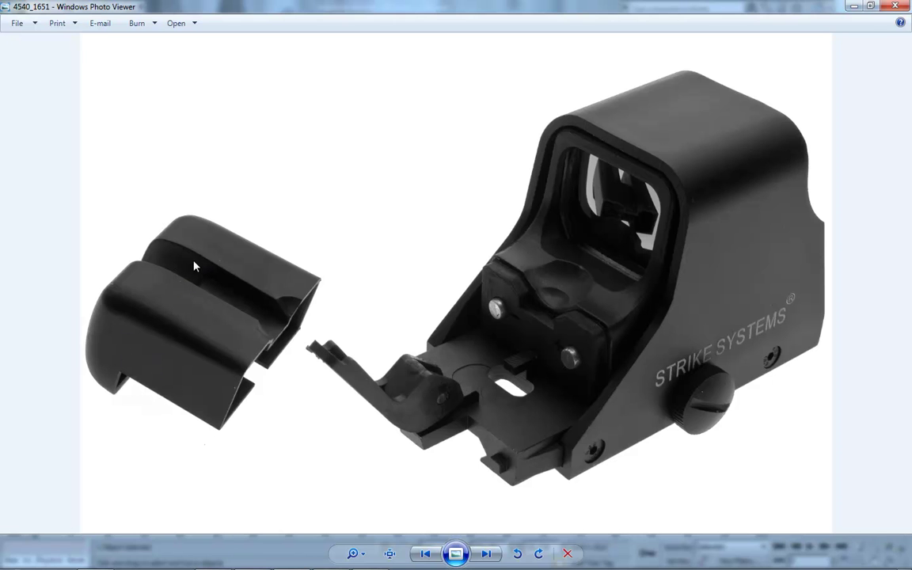
{"action": "left_click", "coordinate": [854, 6]}
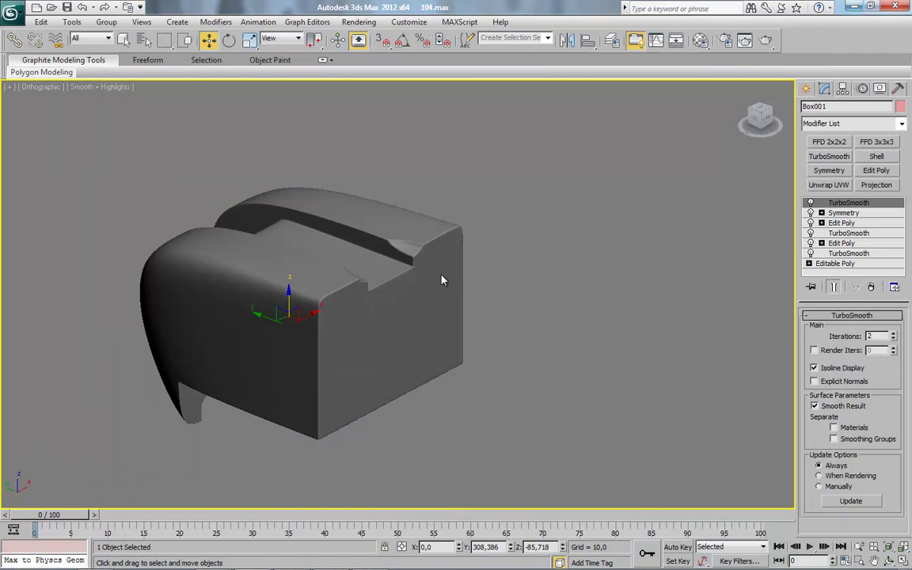
Unhide all objects in the scene.
{"action": "scroll", "coordinate": [444, 279], "scroll_direction": "down", "scroll_amount": 3}
{"action": "middle_click_drag", "start_coordinate": [301, 311], "coordinate": [466, 315], "text": "alt"}
{"action": "right_click", "coordinate": [475, 266]}
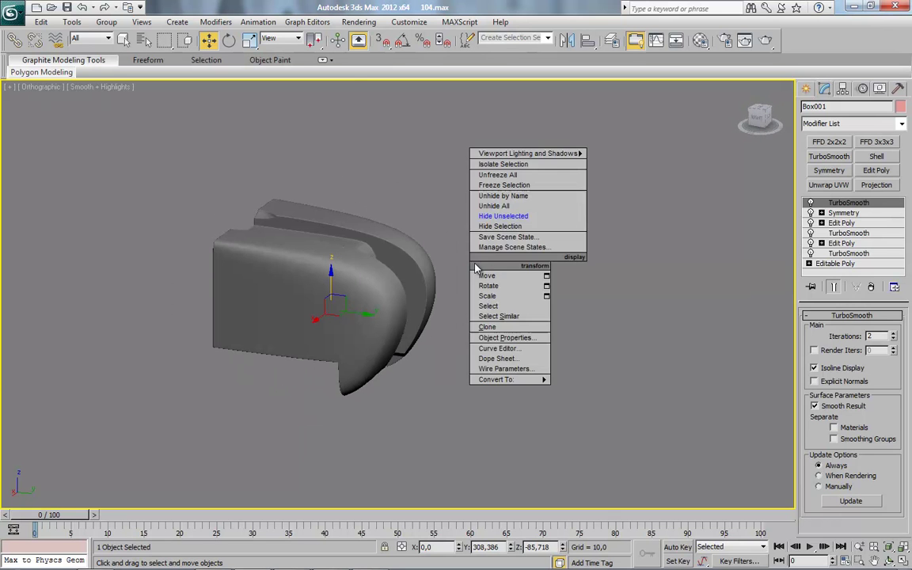
{"action": "left_click", "coordinate": [498, 205]}
Delete the small drawing plane standing at the inner end of the shell and select the Box001 shell.
{"action": "middle_click_drag", "start_coordinate": [406, 298], "coordinate": [448, 341]}
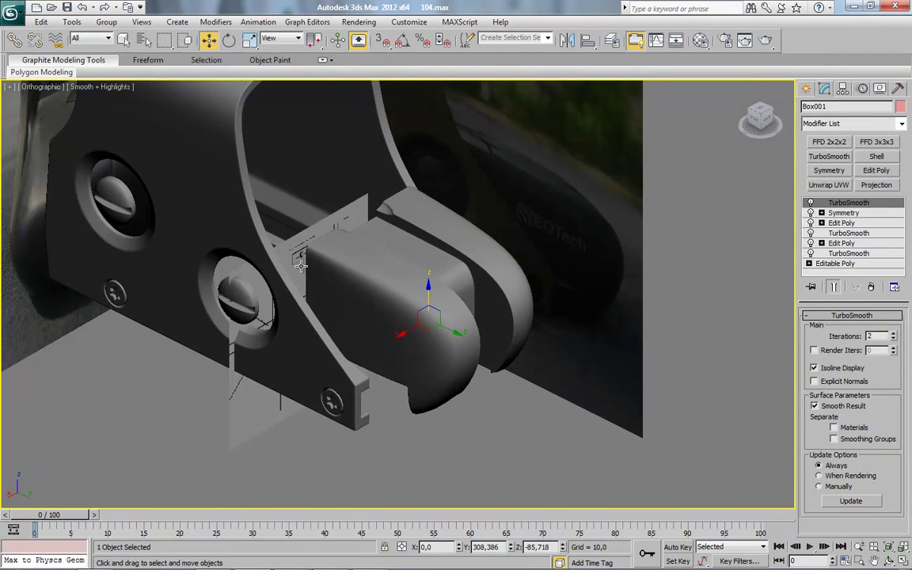
{"action": "left_click", "coordinate": [296, 254]}
{"action": "middle_click_drag", "start_coordinate": [392, 321], "coordinate": [393, 346]}
{"action": "key", "text": "Delete"}
{"action": "scroll", "coordinate": [416, 344], "scroll_direction": "down", "scroll_amount": 3}
{"action": "scroll", "coordinate": [420, 339], "scroll_direction": "down", "scroll_amount": 2}
{"action": "scroll", "coordinate": [417, 311], "scroll_direction": "up", "scroll_amount": 2}
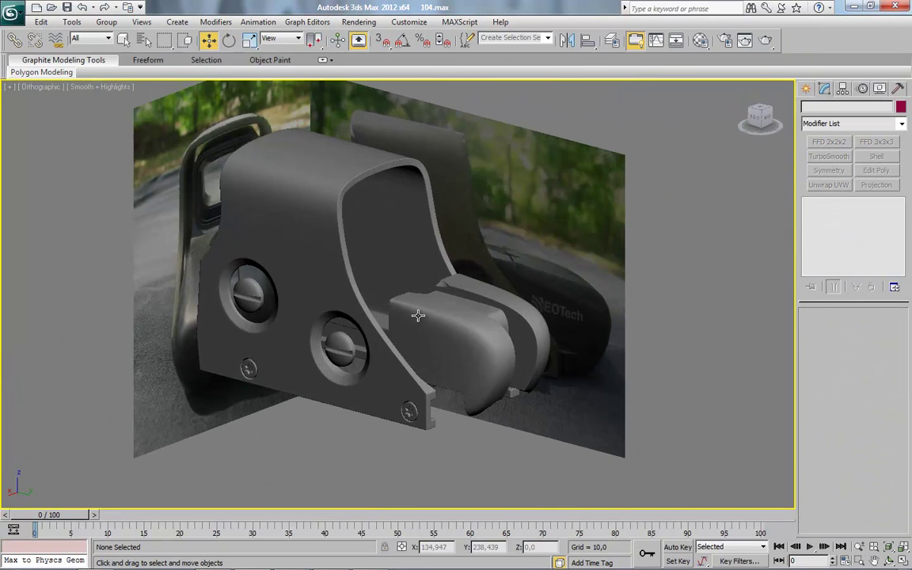
{"action": "left_click", "coordinate": [429, 346]}
{"action": "scroll", "coordinate": [419, 360], "scroll_direction": "up", "scroll_amount": 4}
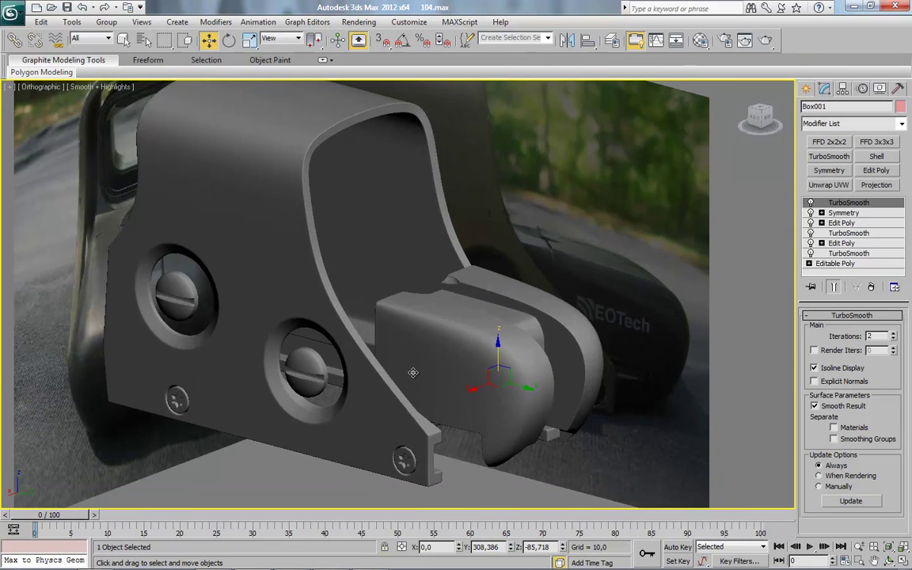